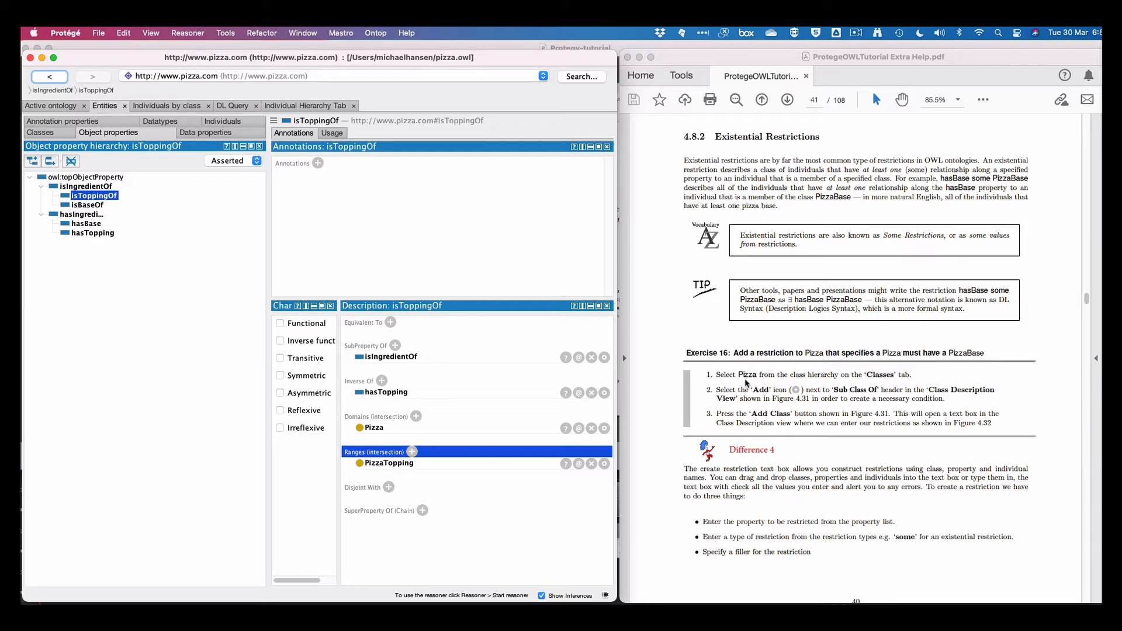
Start adding a superclass to the Pizza class and move the dialog clear of the description view
{"action": "scroll", "coordinate": [747, 383], "scroll_direction": "down", "scroll_amount": 1}
{"action": "left_click", "coordinate": [41, 132]}
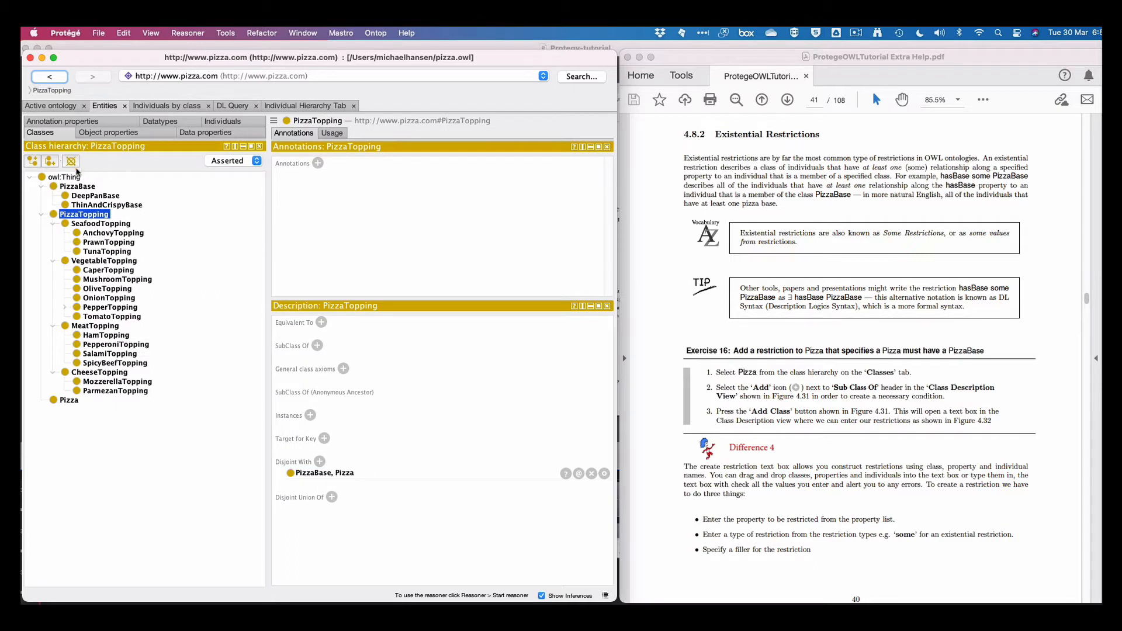
{"action": "left_click", "coordinate": [69, 401]}
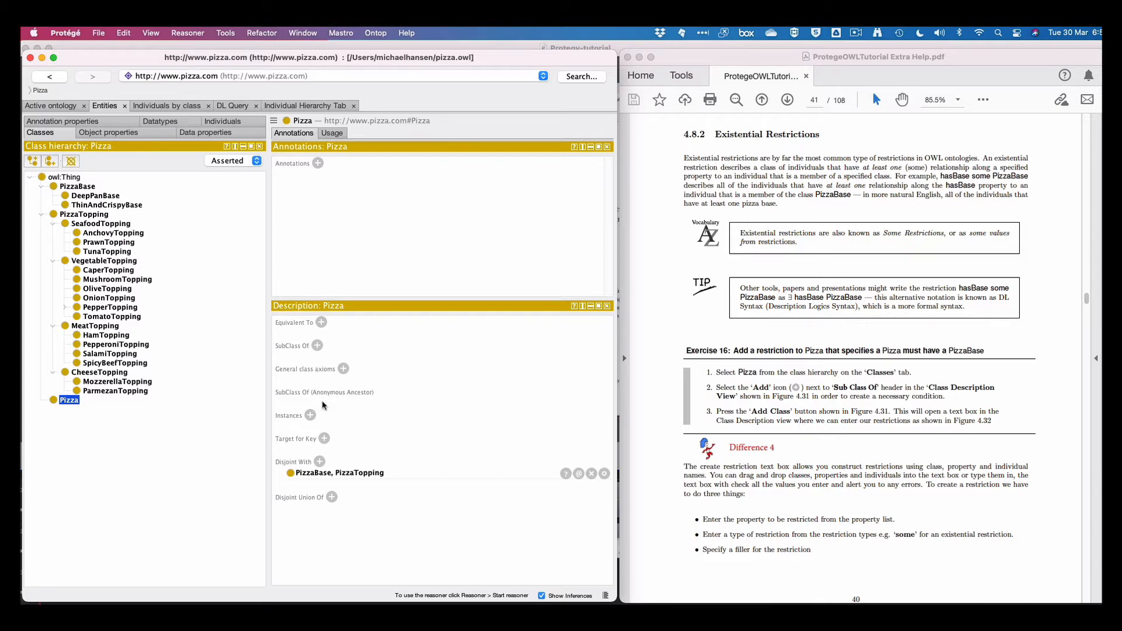
{"action": "left_click", "coordinate": [317, 346]}
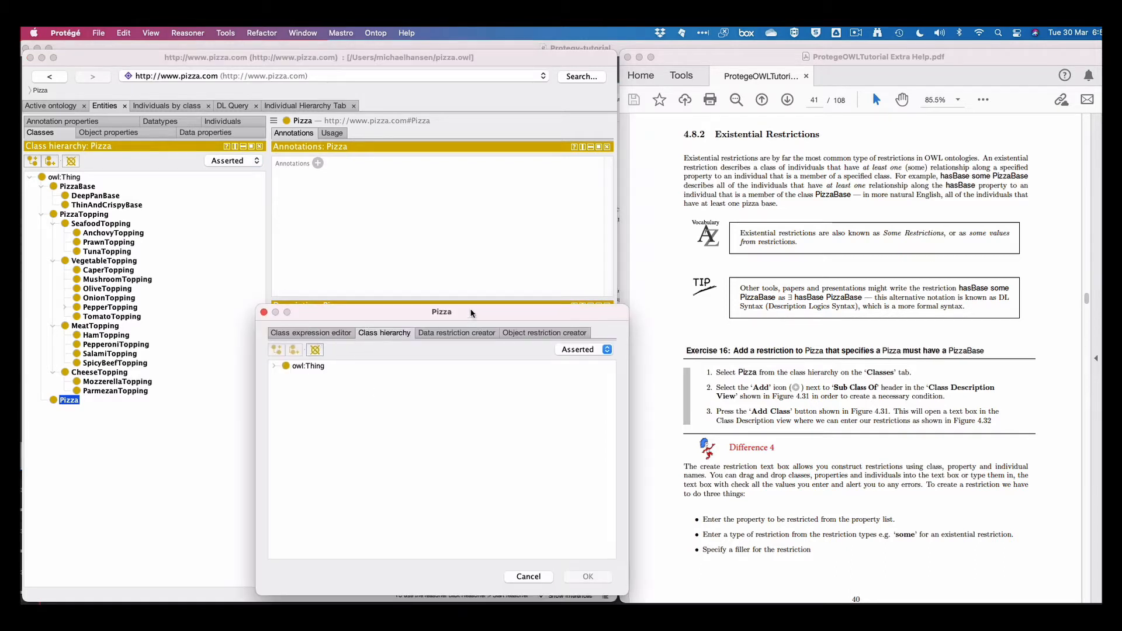
{"action": "left_click_drag", "start_coordinate": [474, 314], "coordinate": [394, 264]}
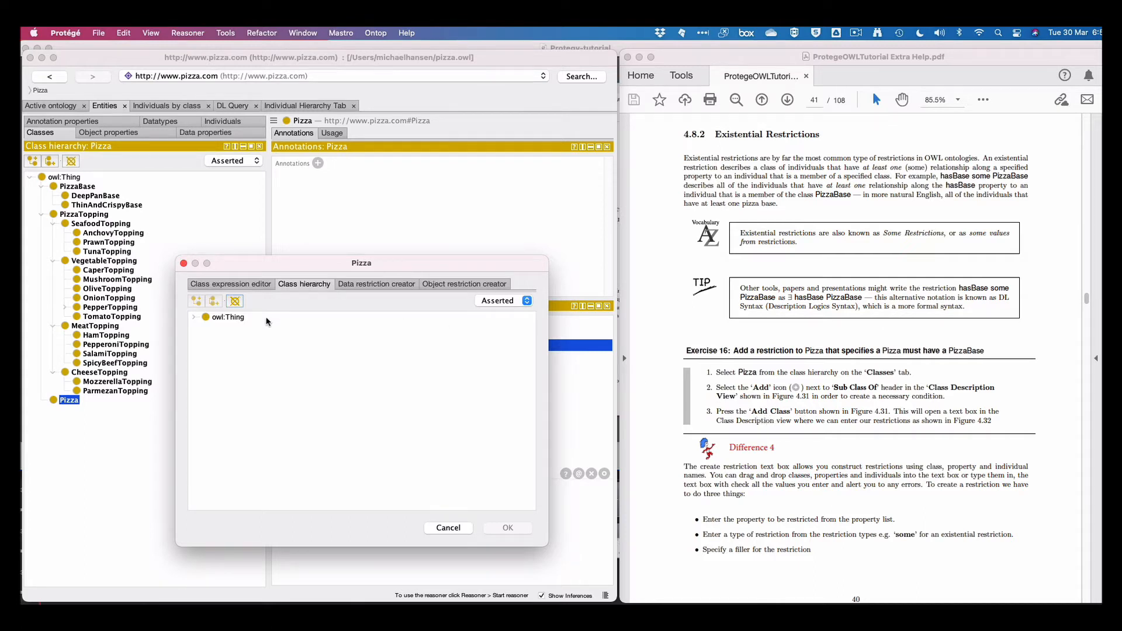
Read the Exercise 16 instructions on existential restrictions and the Class Description View figure in the tutorial PDF
{"action": "scroll", "coordinate": [688, 456], "scroll_direction": "down", "scroll_amount": 6}
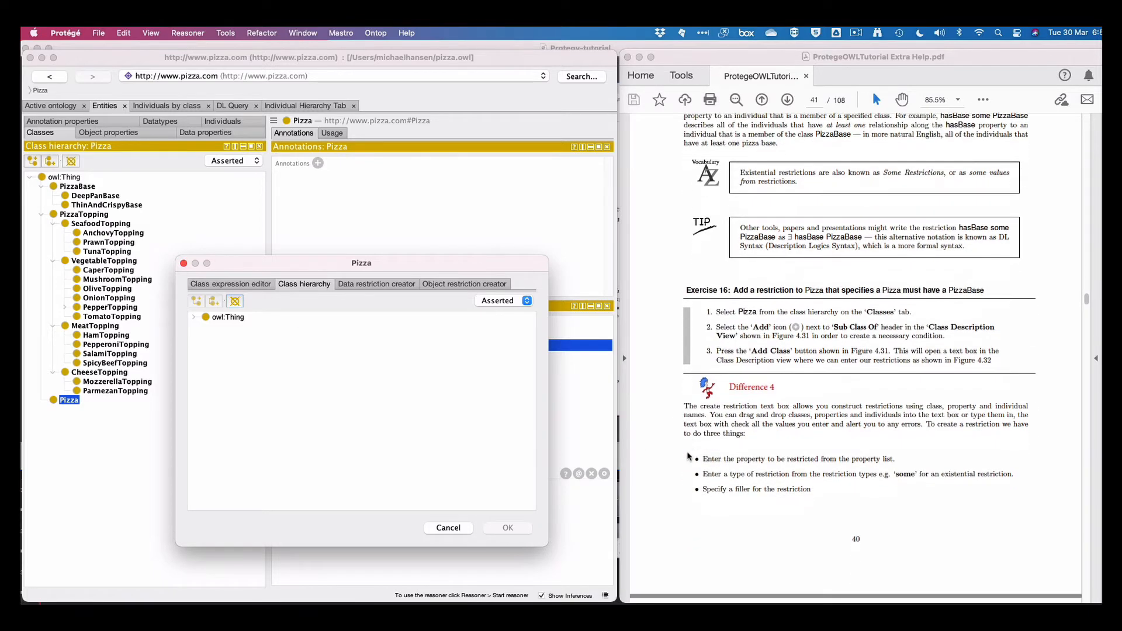
{"action": "scroll", "coordinate": [688, 457], "scroll_direction": "up", "scroll_amount": 1}
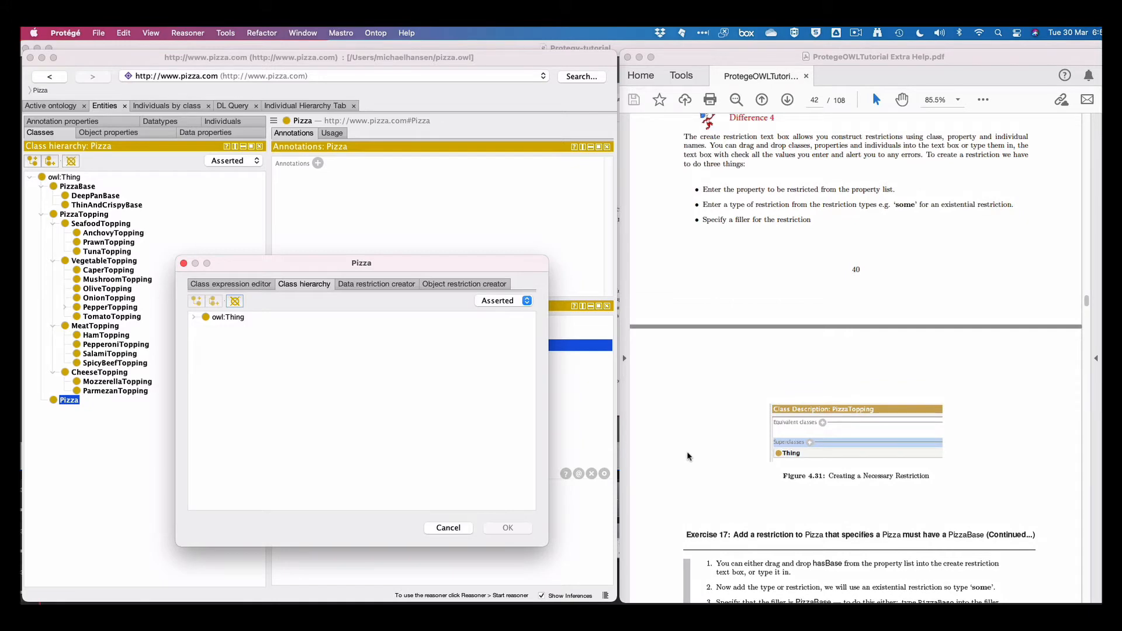
{"action": "scroll", "coordinate": [688, 457], "scroll_direction": "up", "scroll_amount": 12}
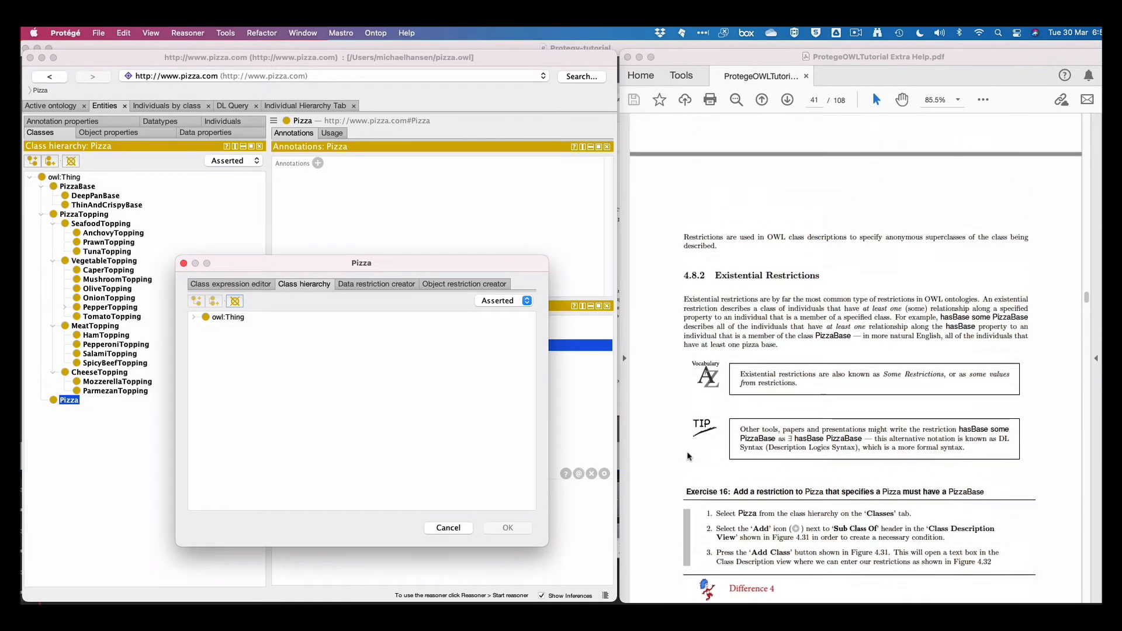
{"action": "scroll", "coordinate": [688, 456], "scroll_direction": "up", "scroll_amount": 4}
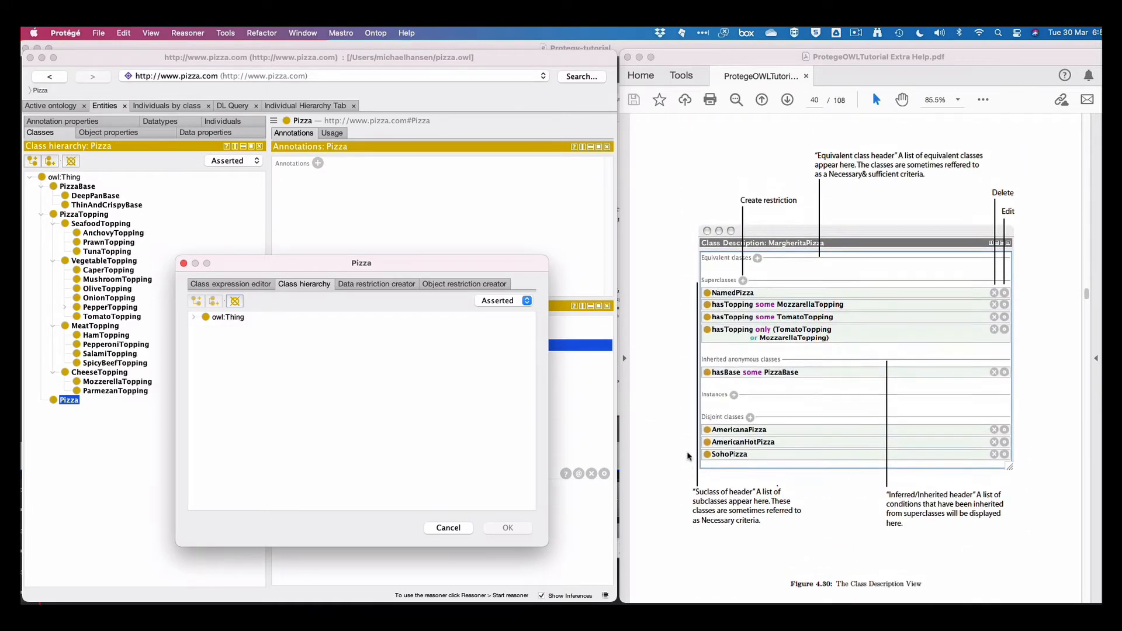
{"action": "scroll", "coordinate": [689, 457], "scroll_direction": "down", "scroll_amount": 5}
{"action": "scroll", "coordinate": [688, 457], "scroll_direction": "down", "scroll_amount": 7}
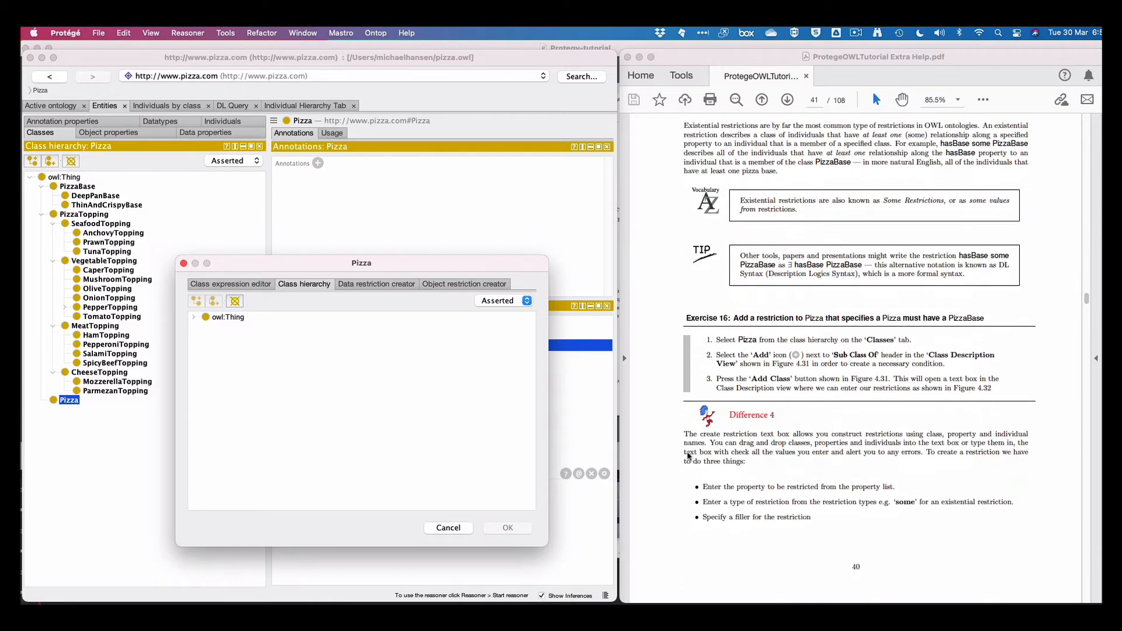
Show the object restriction options for Pizza's superclass and bring up the Exercise 17 instructions
{"action": "left_click", "coordinate": [195, 317]}
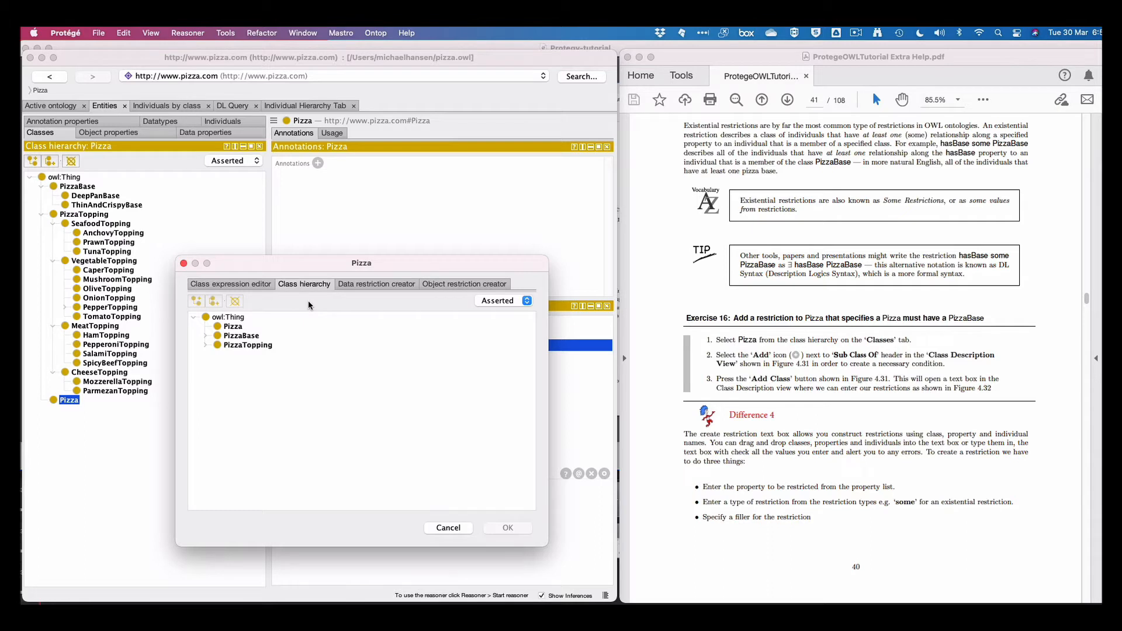
{"action": "left_click", "coordinate": [371, 285]}
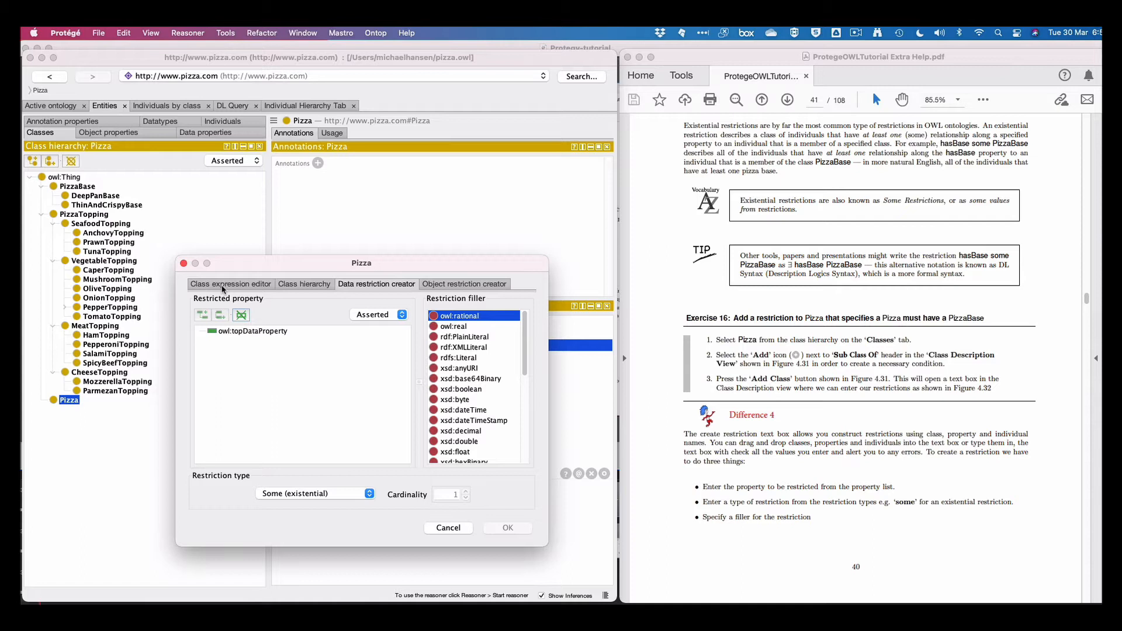
{"action": "left_click", "coordinate": [448, 286]}
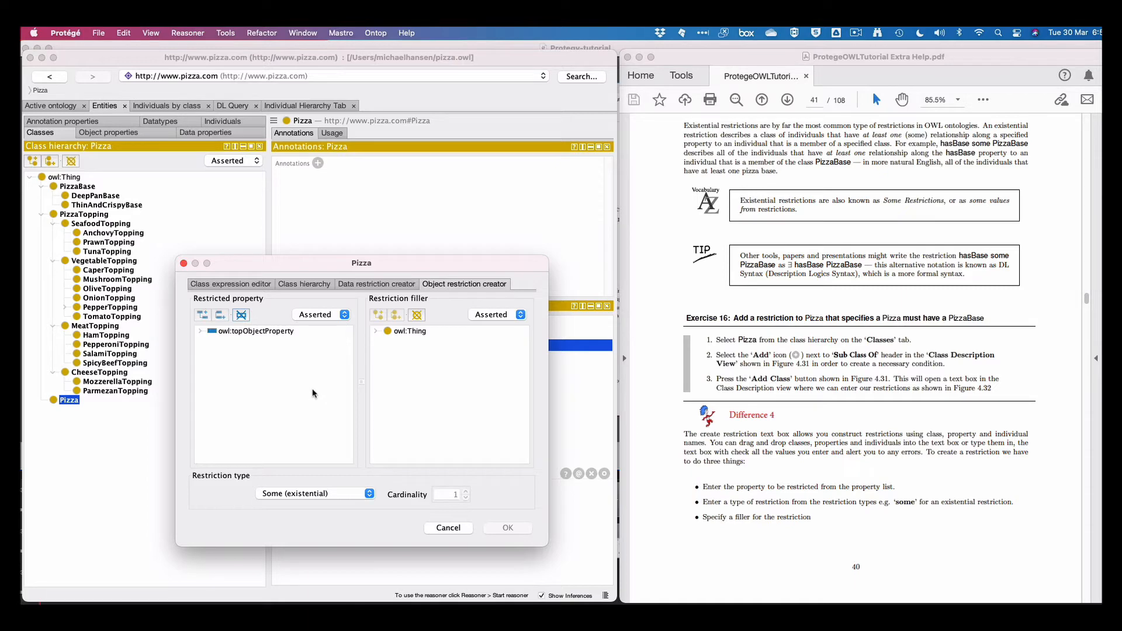
{"action": "scroll", "coordinate": [802, 487], "scroll_direction": "down", "scroll_amount": 2}
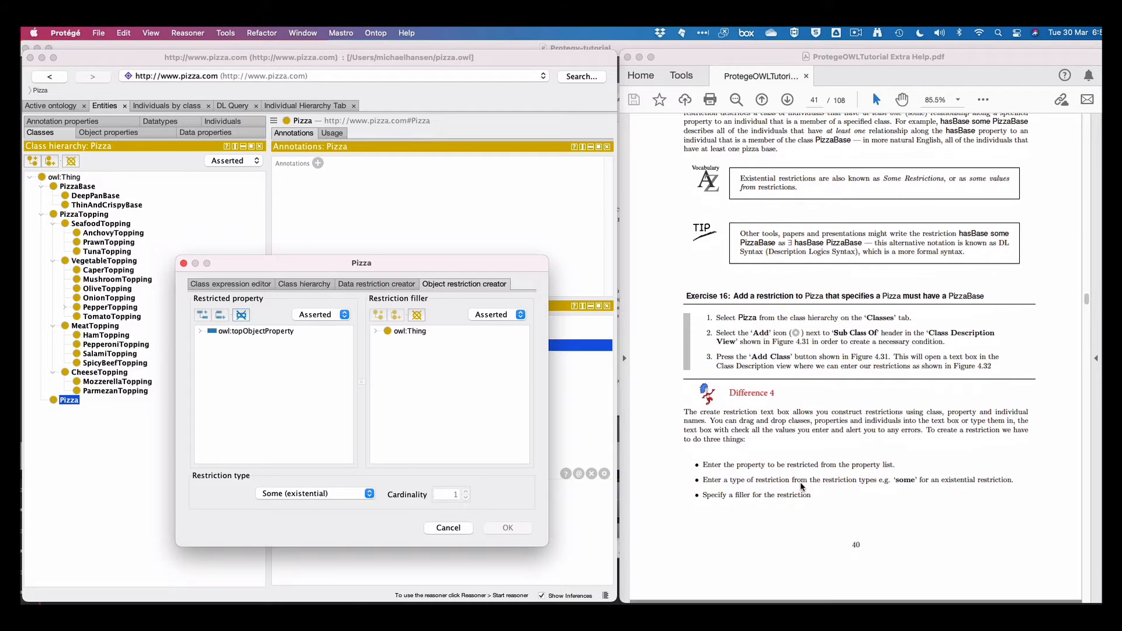
{"action": "scroll", "coordinate": [801, 482], "scroll_direction": "down", "scroll_amount": 10}
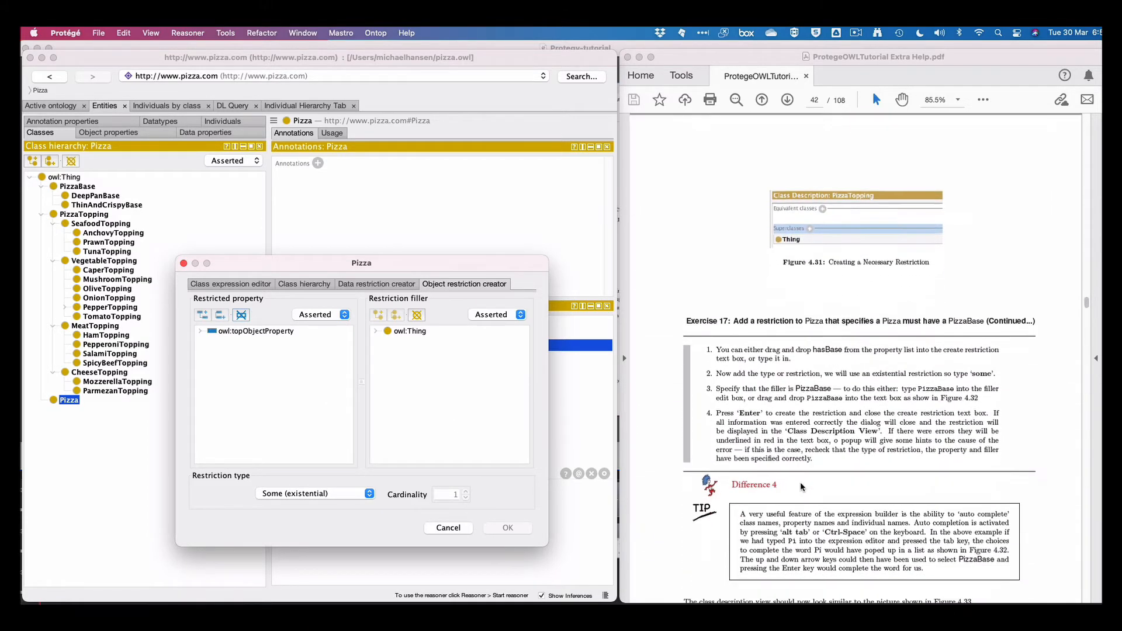
{"action": "scroll", "coordinate": [801, 484], "scroll_direction": "down", "scroll_amount": 3}
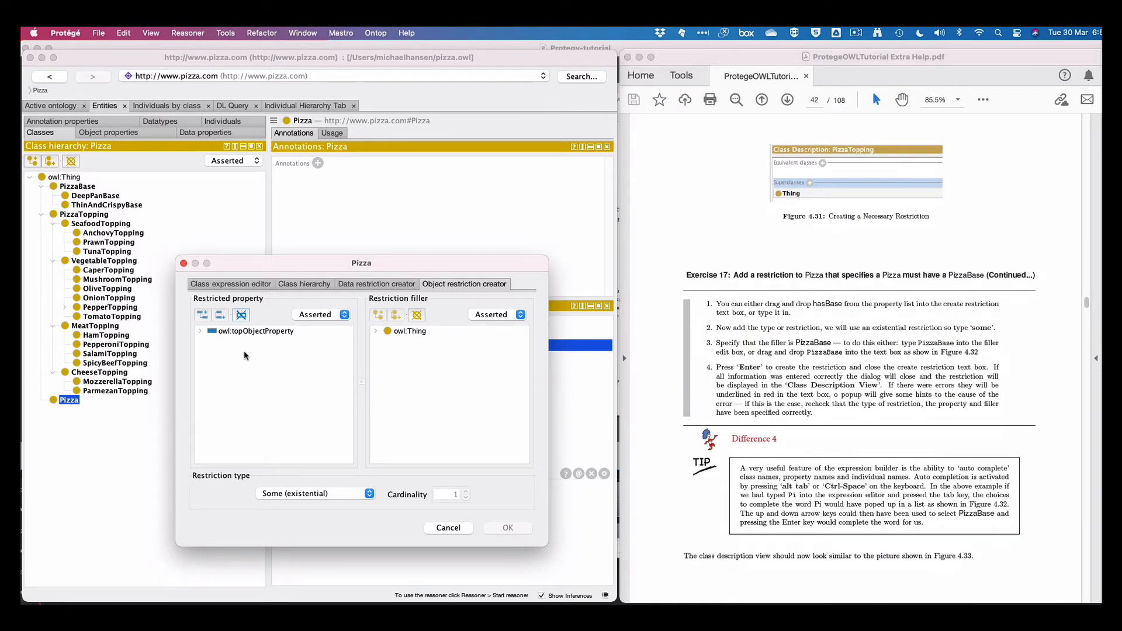
Add the existential restriction hasBase some PizzaBase as a superclass of Pizza
{"action": "left_click", "coordinate": [201, 329]}
{"action": "left_click", "coordinate": [212, 340]}
{"action": "left_click", "coordinate": [249, 352]}
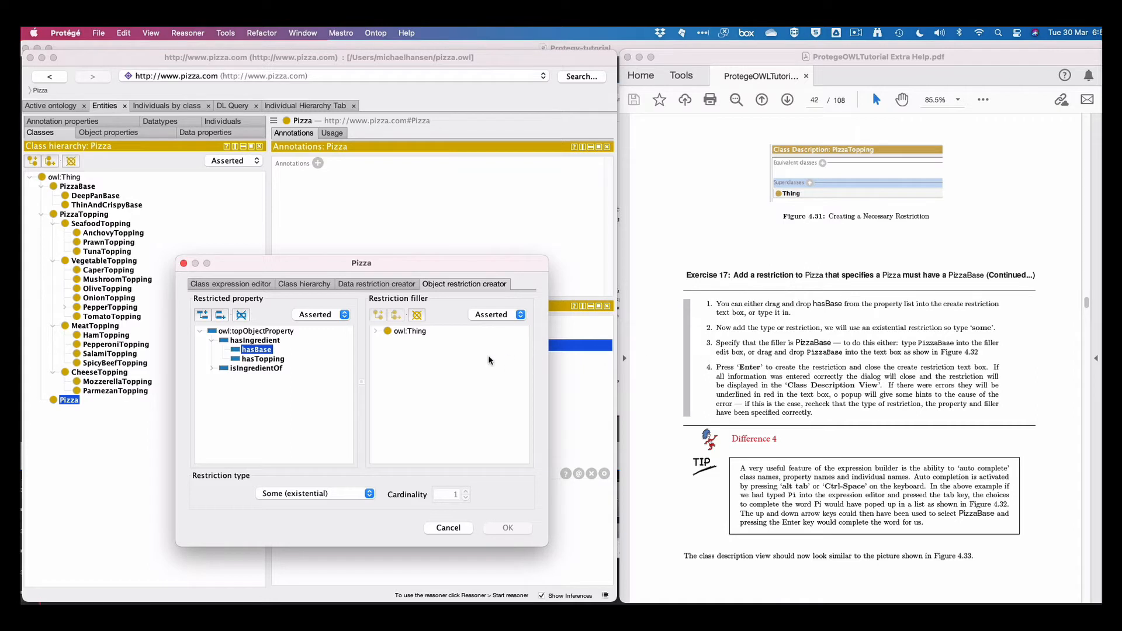
{"action": "left_click", "coordinate": [376, 332]}
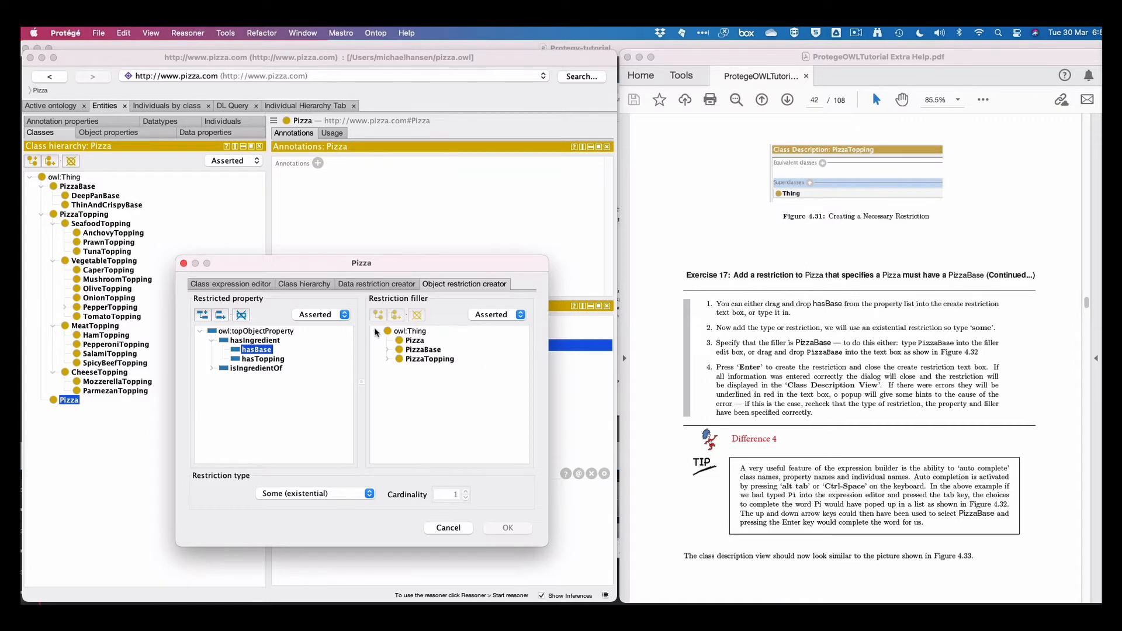
{"action": "left_click", "coordinate": [416, 351]}
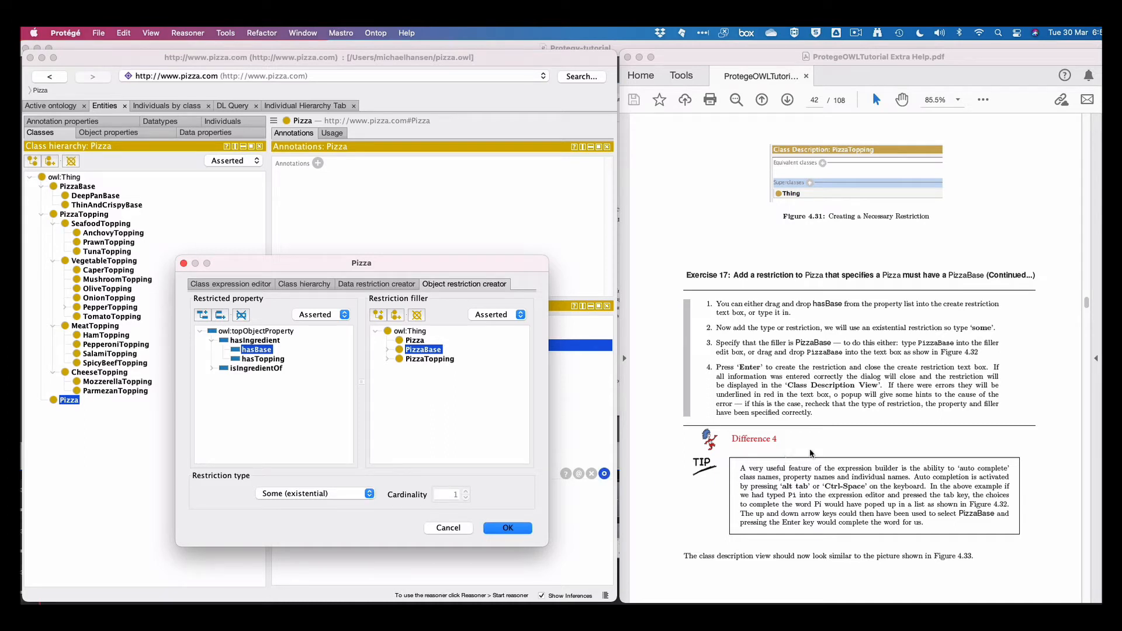
{"action": "scroll", "coordinate": [849, 395], "scroll_direction": "down", "scroll_amount": 3}
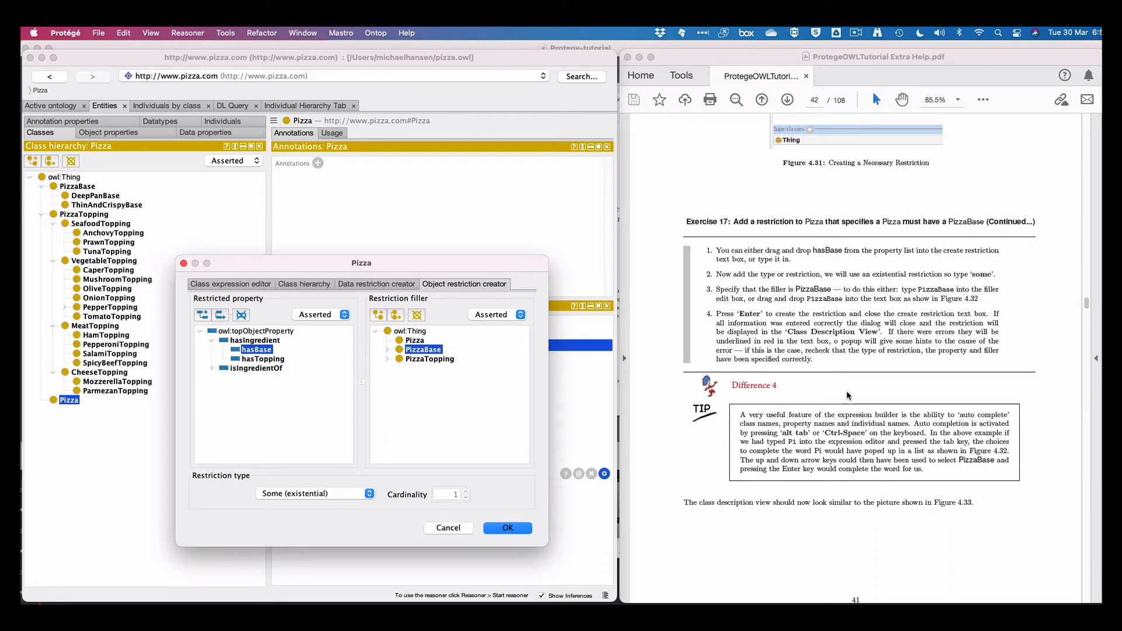
{"action": "scroll", "coordinate": [847, 390], "scroll_direction": "down", "scroll_amount": 10}
{"action": "scroll", "coordinate": [846, 390], "scroll_direction": "down", "scroll_amount": 6}
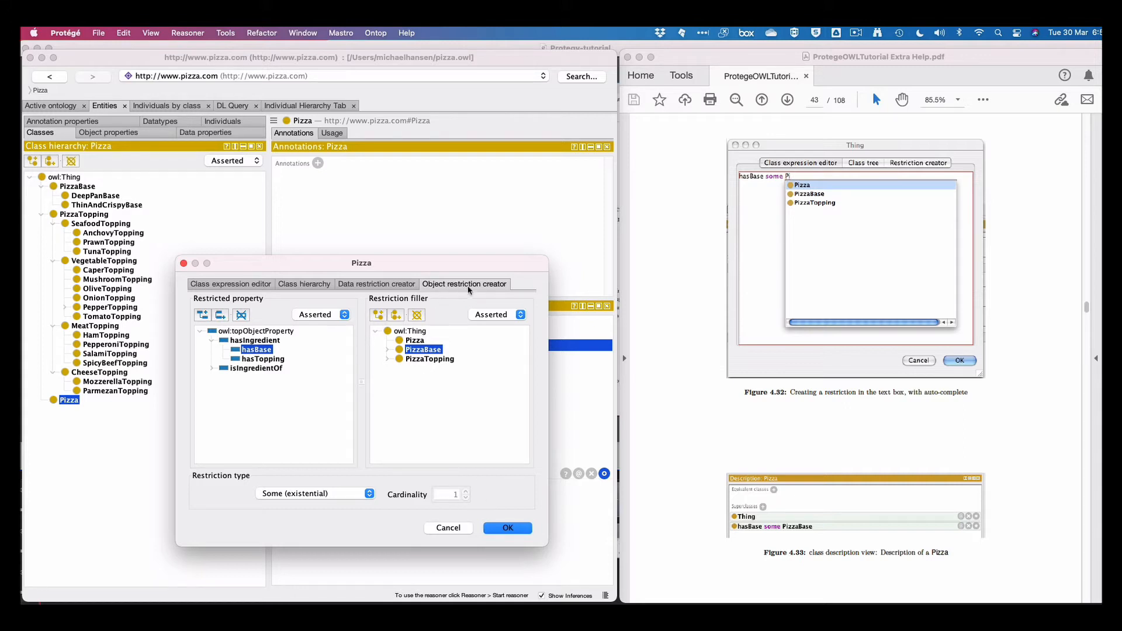
{"action": "left_click", "coordinate": [508, 529]}
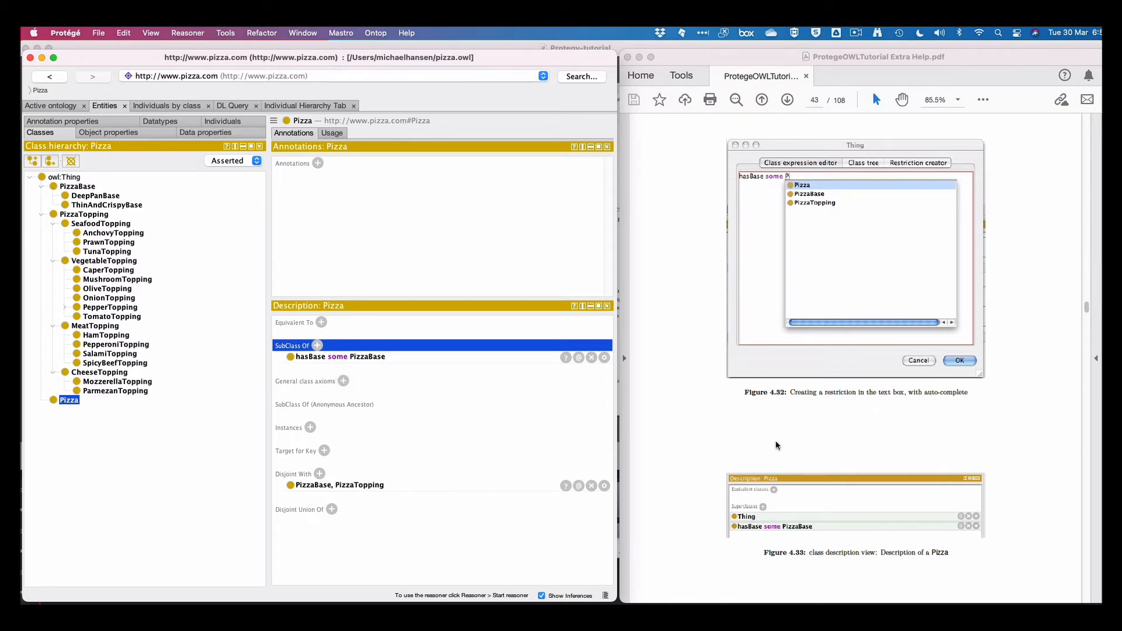
Save the ontology and bring Exercise 18 into view in the tutorial PDF
{"action": "key", "text": "super+s"}
{"action": "scroll", "coordinate": [777, 446], "scroll_direction": "down", "scroll_amount": 10}
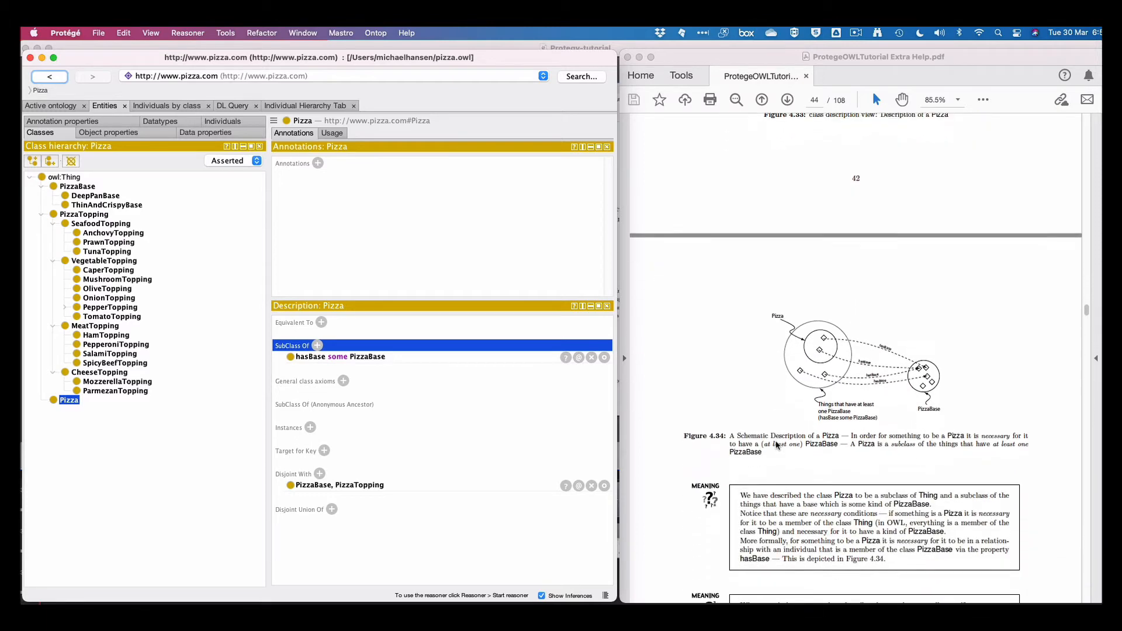
{"action": "scroll", "coordinate": [776, 445], "scroll_direction": "down", "scroll_amount": 10}
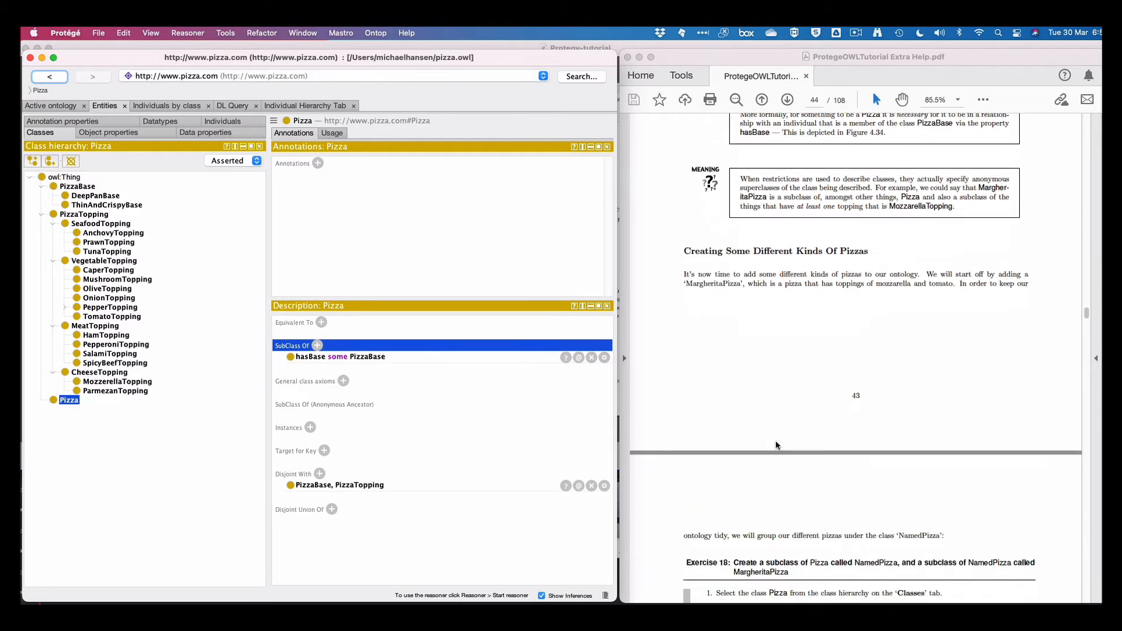
{"action": "scroll", "coordinate": [776, 445], "scroll_direction": "down", "scroll_amount": 6}
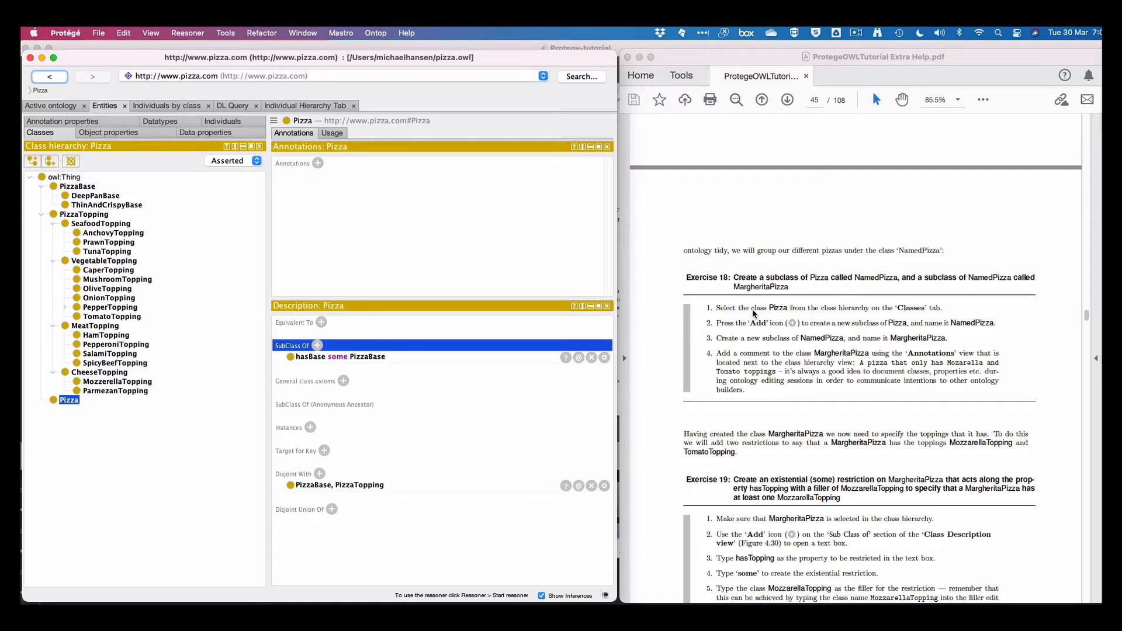
Create a subclass of Pizza named NamedPizza from the class hierarchy of Pizza's superclass dialog
{"action": "left_click", "coordinate": [67, 401]}
{"action": "left_click", "coordinate": [317, 345]}
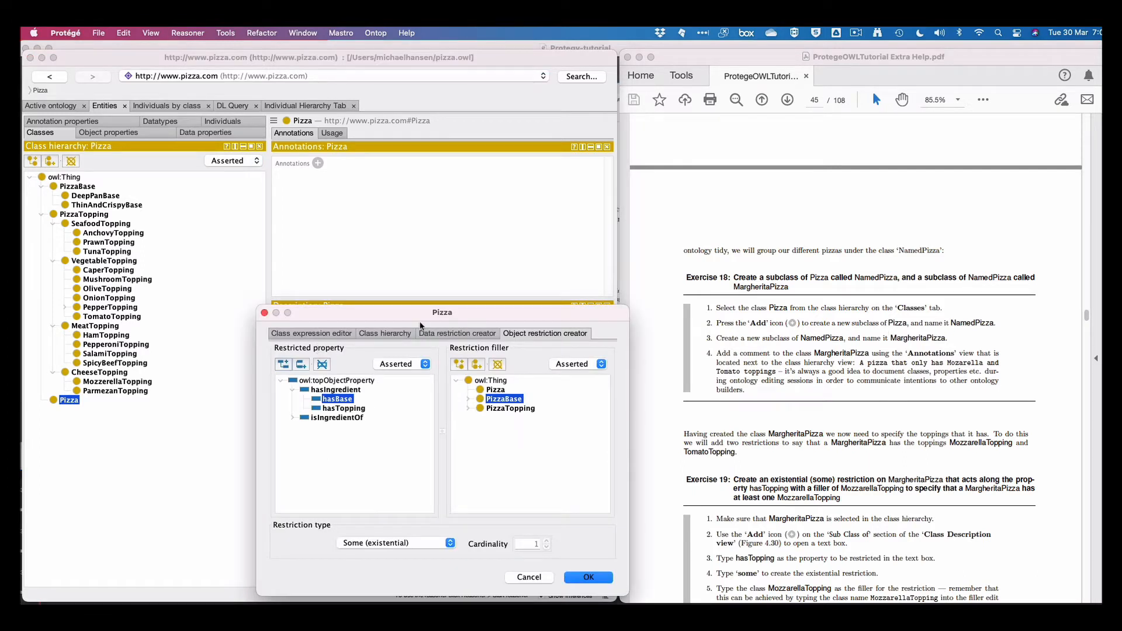
{"action": "left_click_drag", "start_coordinate": [417, 314], "coordinate": [343, 261]}
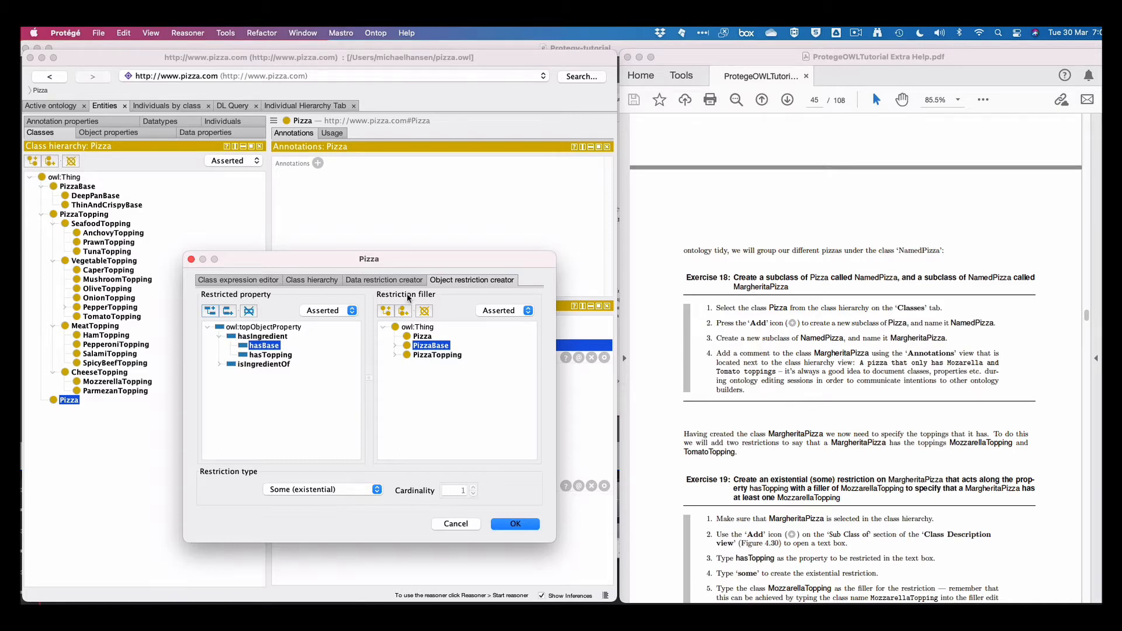
{"action": "left_click", "coordinate": [310, 282]}
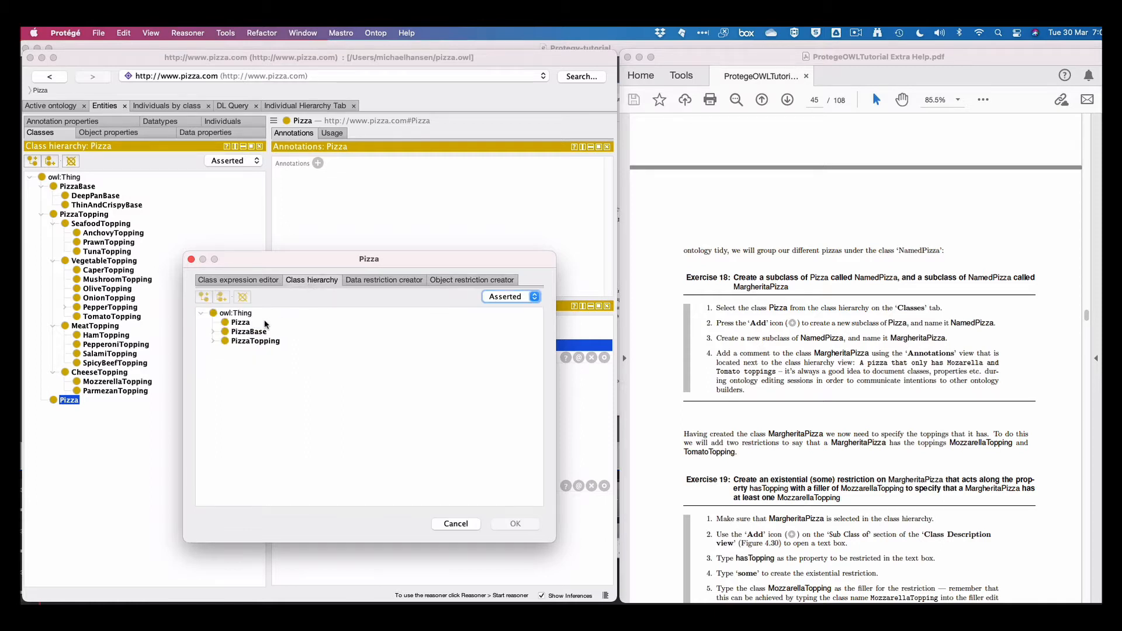
{"action": "left_click", "coordinate": [227, 321]}
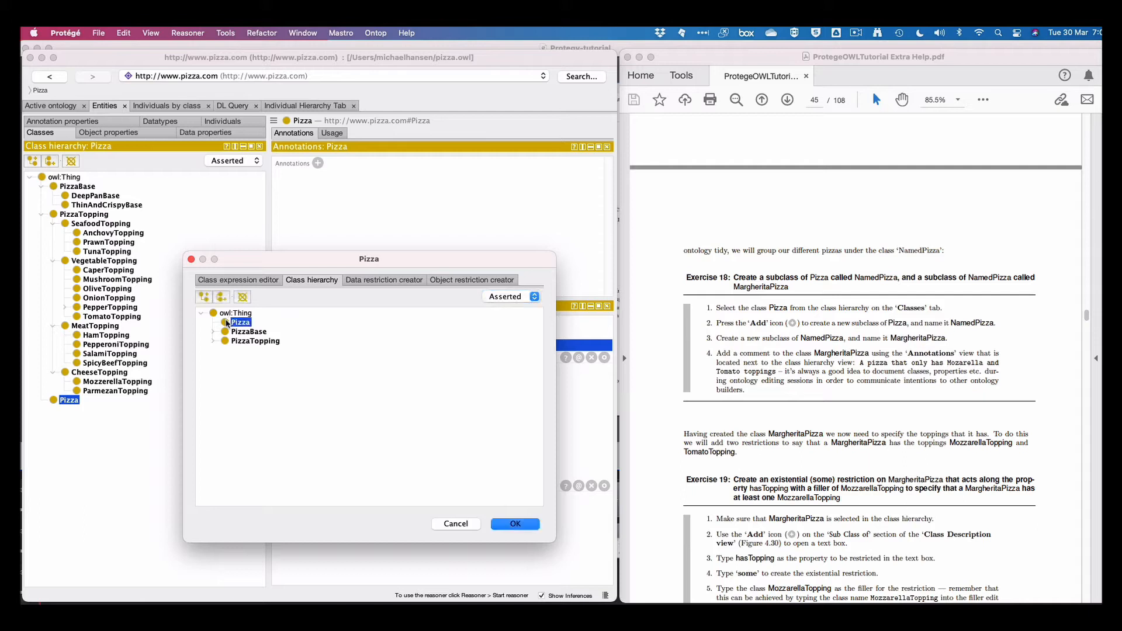
{"action": "left_click", "coordinate": [205, 297]}
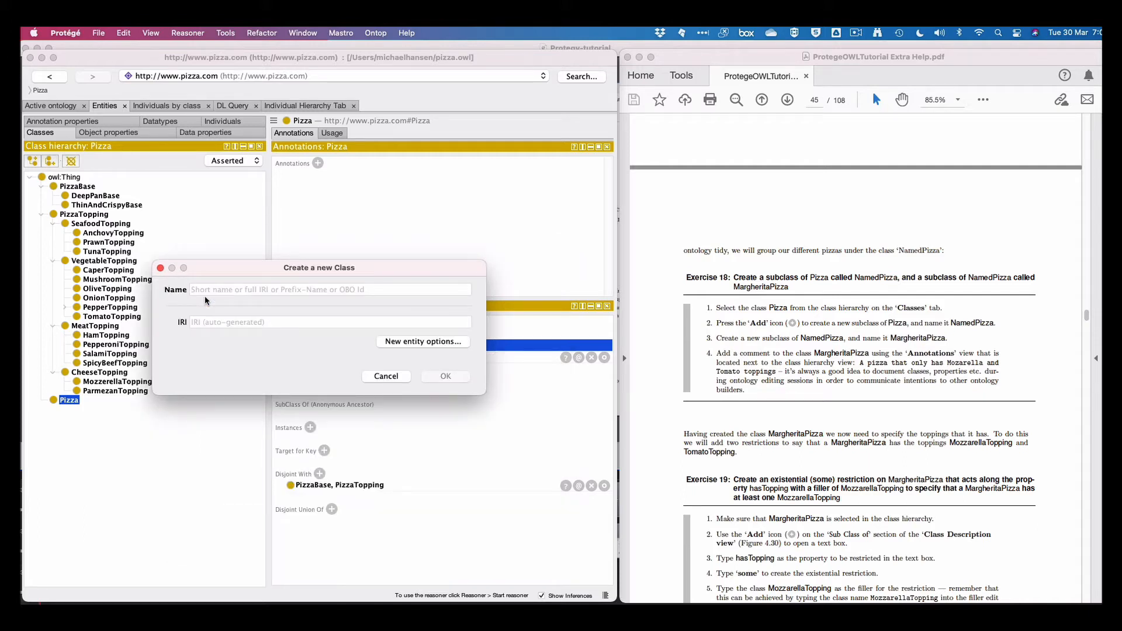
{"action": "type", "text": "NamedP"}
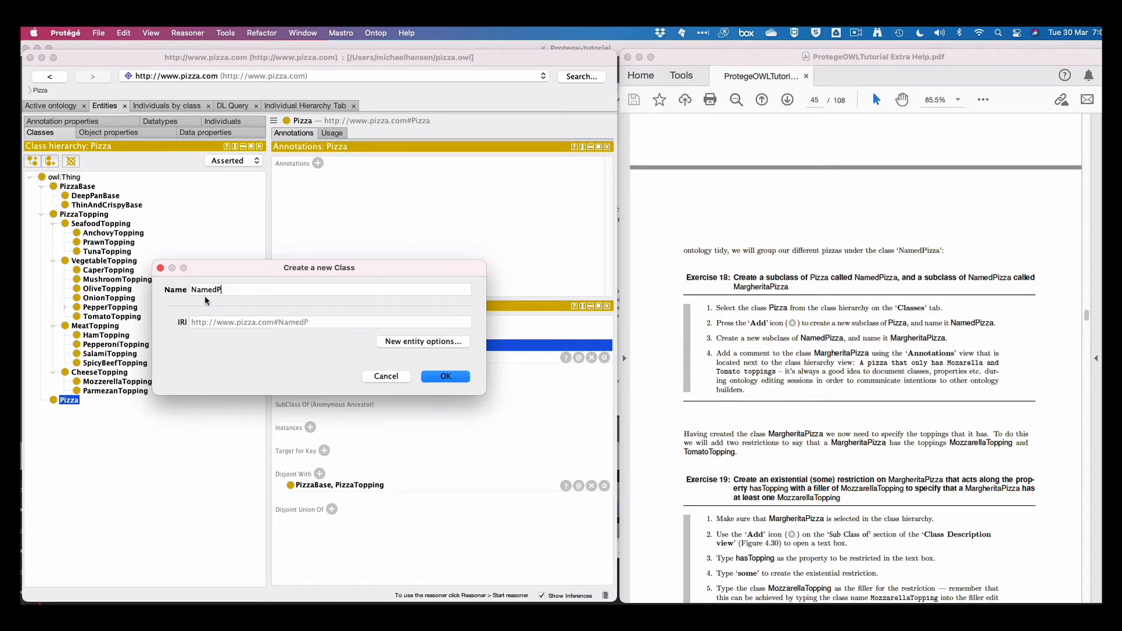
{"action": "type", "text": "izza"}
{"action": "left_click", "coordinate": [453, 377]}
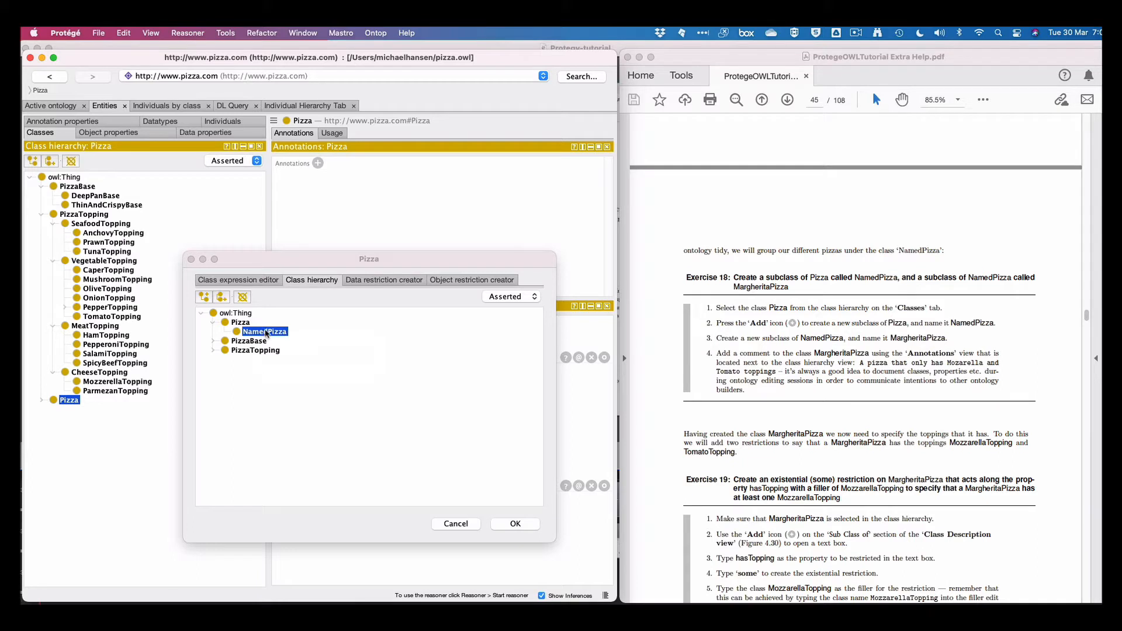
Create a subclass of NamedPizza named MargheritaPizza
{"action": "left_click", "coordinate": [206, 297]}
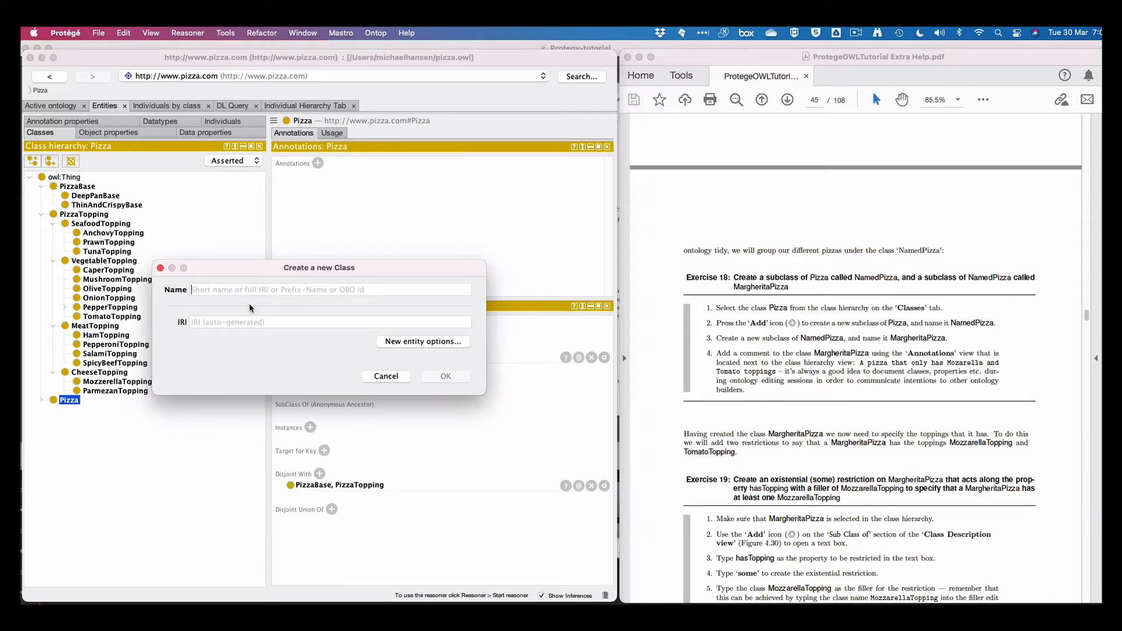
{"action": "type", "text": "M"}
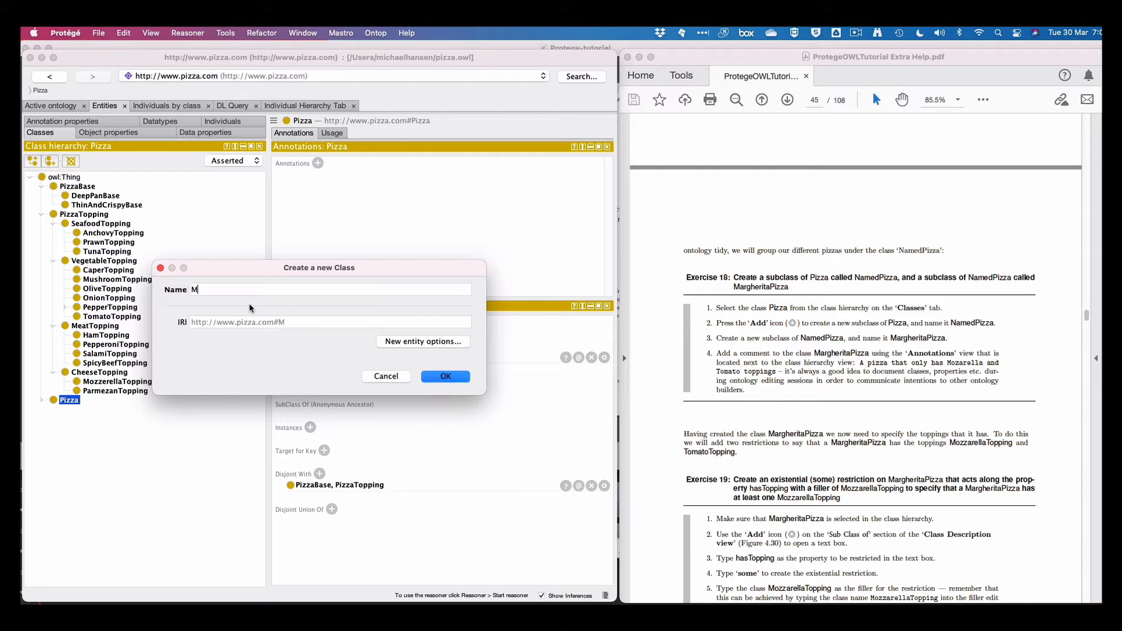
{"action": "type", "text": "arhheritaPizza"}
{"action": "left_click", "coordinate": [215, 289]}
{"action": "left_click", "coordinate": [447, 377]}
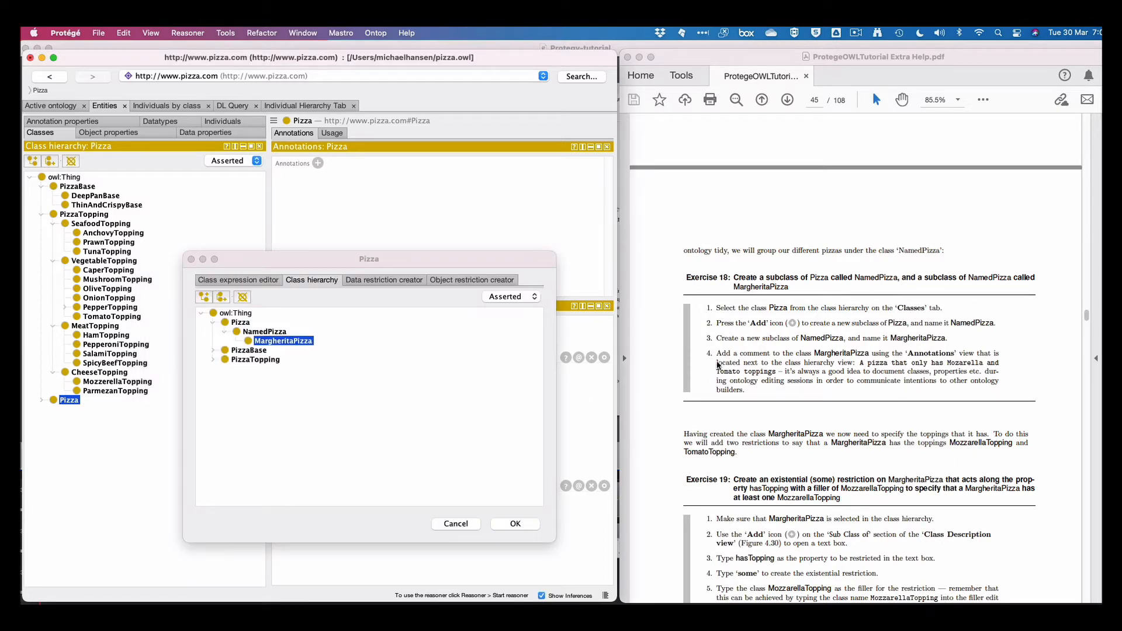
{"action": "scroll", "coordinate": [720, 366], "scroll_direction": "down", "scroll_amount": 1}
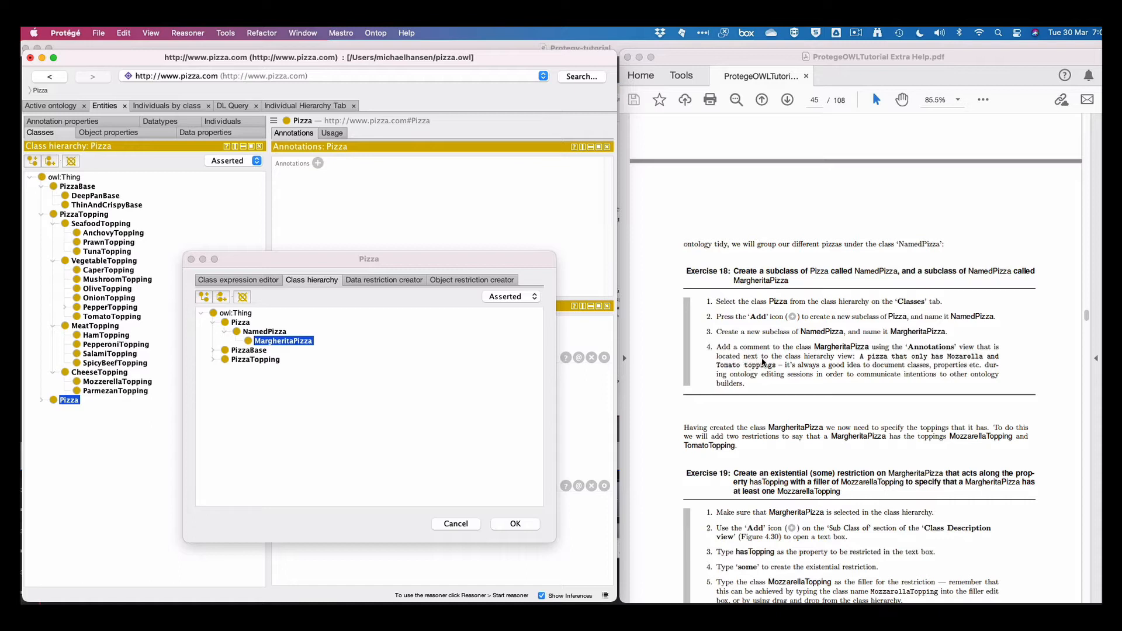
Copy the MargheritaPizza comment text from Exercise 18 in the tutorial PDF and accept MargheritaPizza as a superclass of Pizza
{"action": "left_click", "coordinate": [859, 362]}
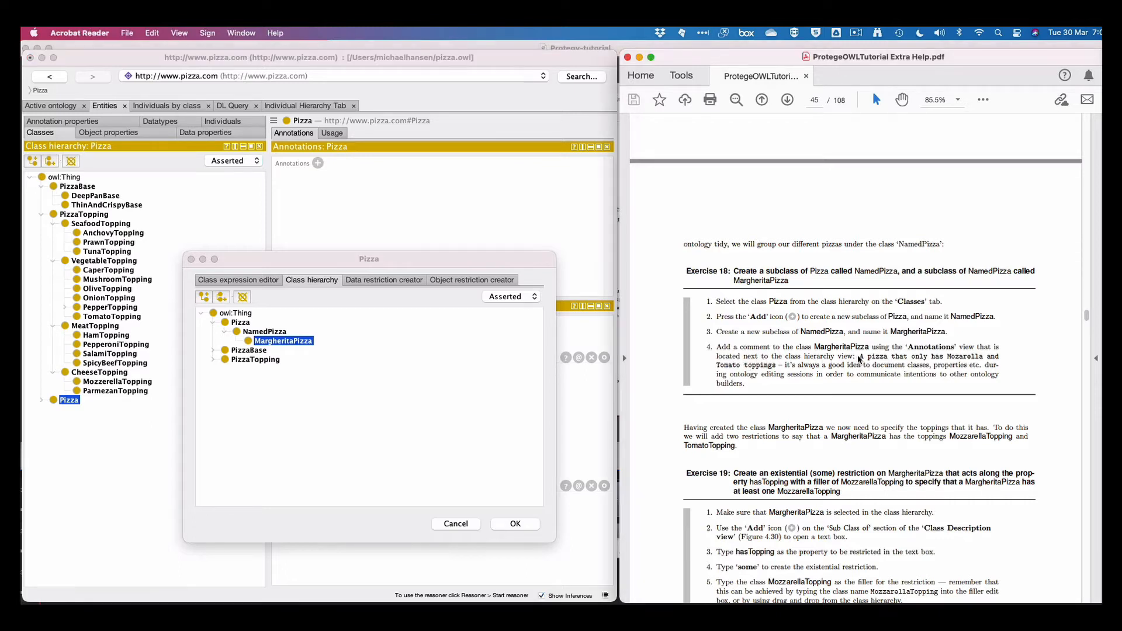
{"action": "left_click_drag", "start_coordinate": [859, 357], "coordinate": [776, 366]}
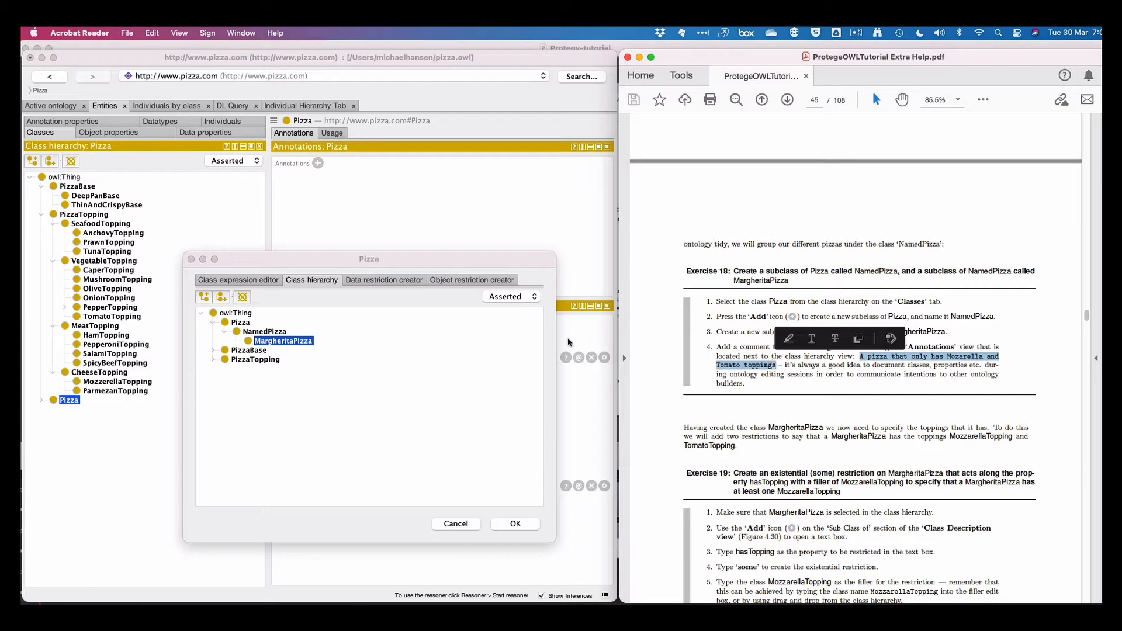
{"action": "left_click", "coordinate": [509, 526]}
{"action": "left_click", "coordinate": [509, 526]}
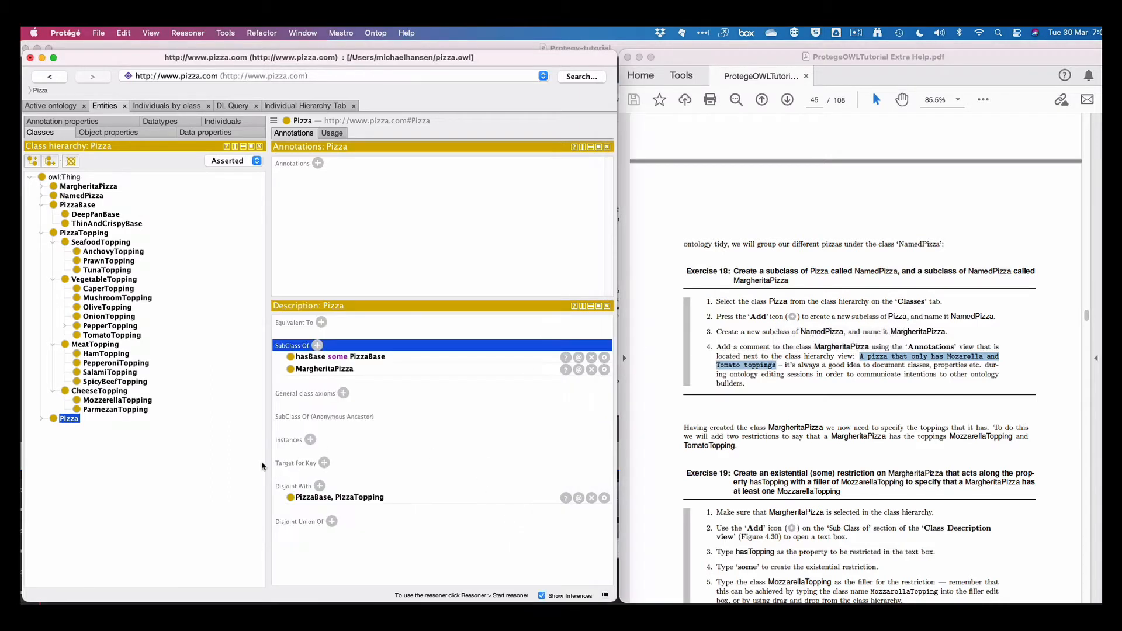
Add an rdfs:comment to MargheritaPizza under NamedPizza reading "A pizza that only has Mozarella and Tomato toppings"
{"action": "left_click", "coordinate": [47, 416]}
{"action": "left_click", "coordinate": [55, 425]}
{"action": "left_click", "coordinate": [99, 439]}
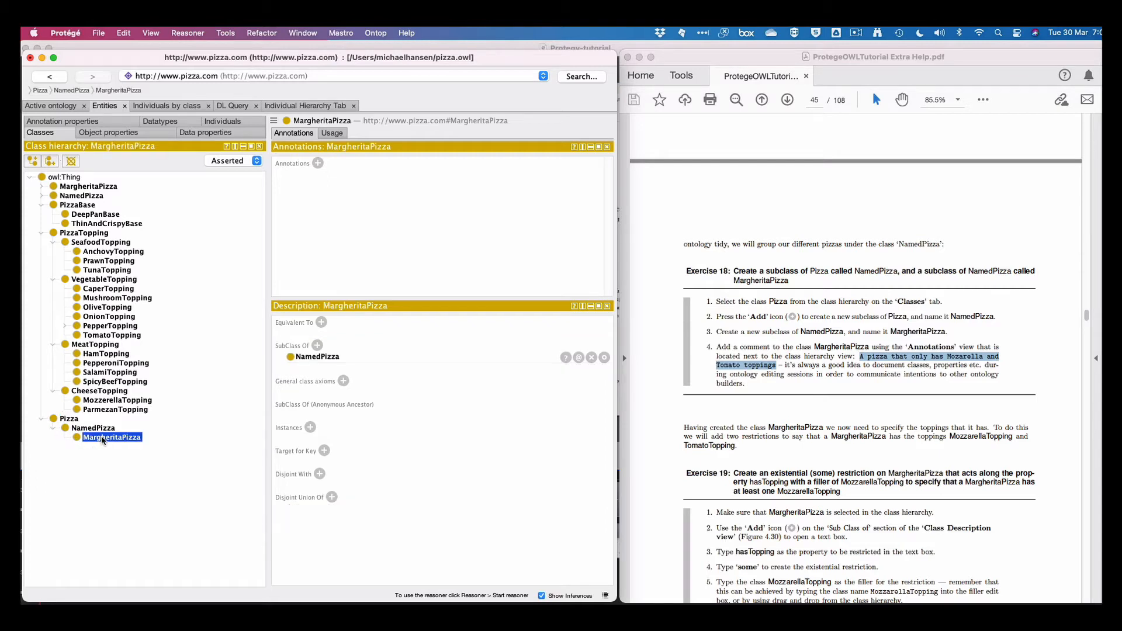
{"action": "left_click", "coordinate": [318, 163]}
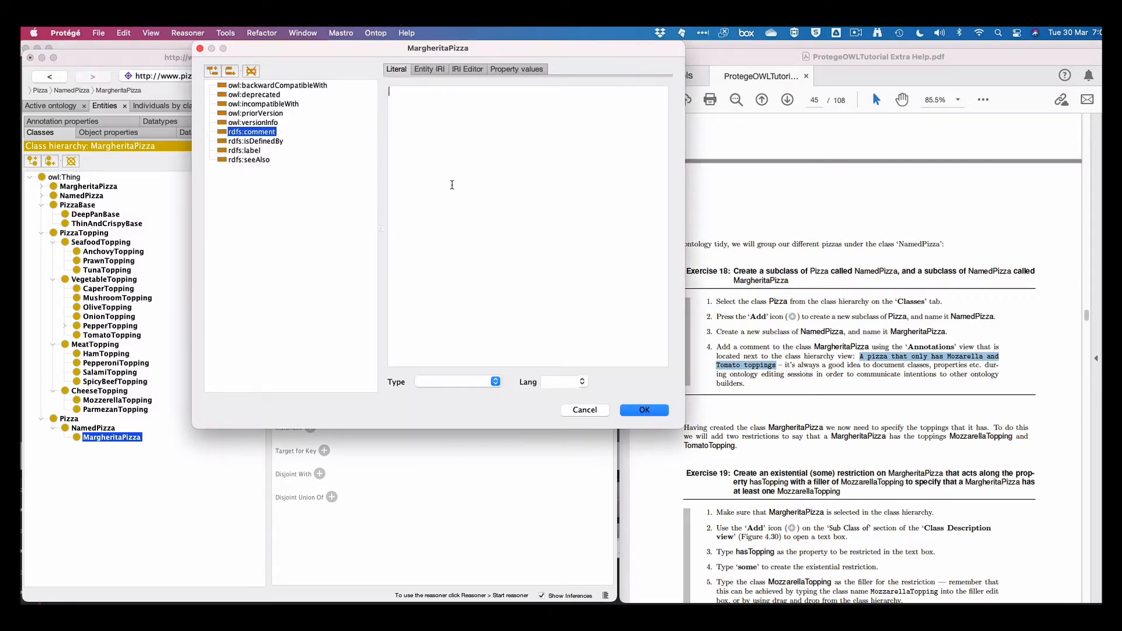
{"action": "type", "text": "A pizza that only has Mozarella and Tomato toppings"}
{"action": "left_click", "coordinate": [643, 411]}
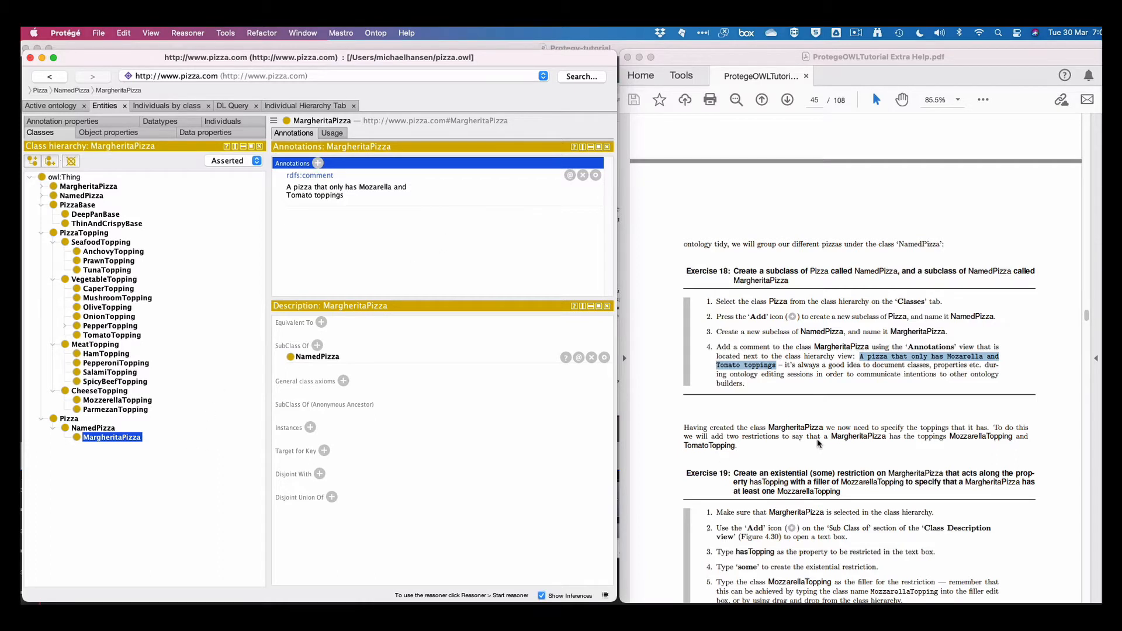
Read the Exercise 19 instructions in the tutorial PDF for the hasTopping restriction on MargheritaPizza
{"action": "scroll", "coordinate": [818, 443], "scroll_direction": "down", "scroll_amount": 2}
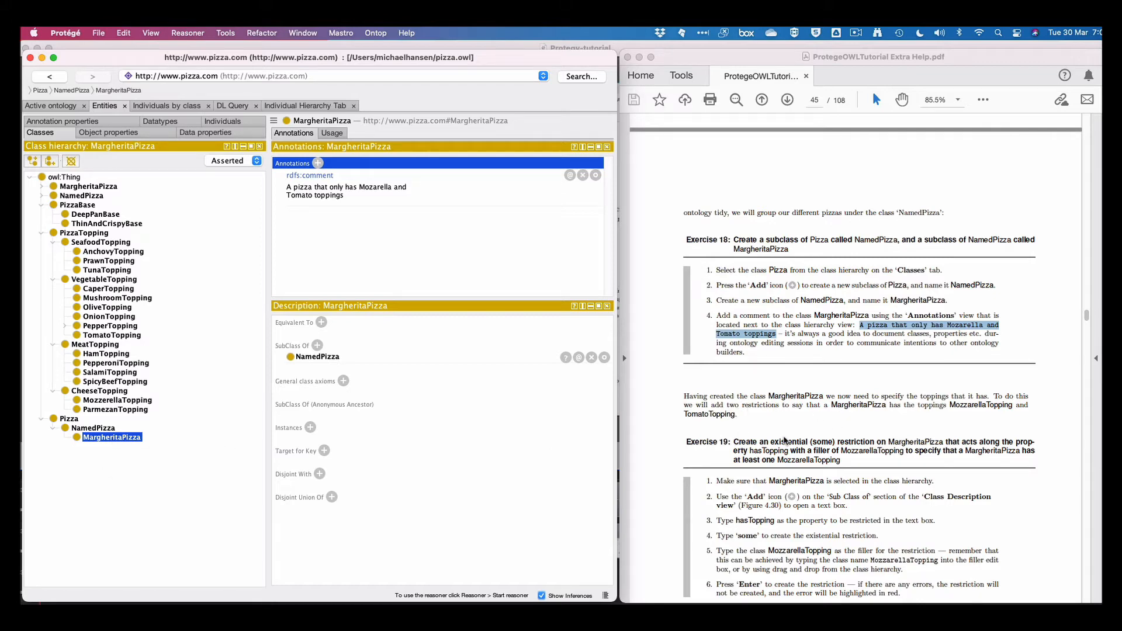
{"action": "scroll", "coordinate": [787, 442], "scroll_direction": "down", "scroll_amount": 5}
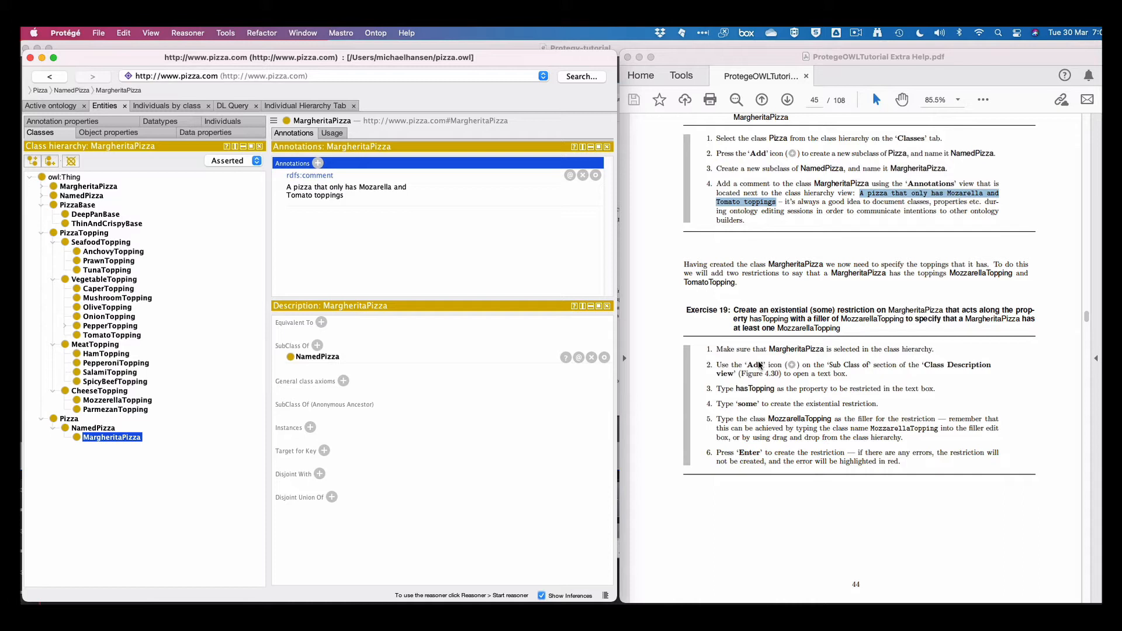
{"action": "scroll", "coordinate": [761, 365], "scroll_direction": "down", "scroll_amount": 1}
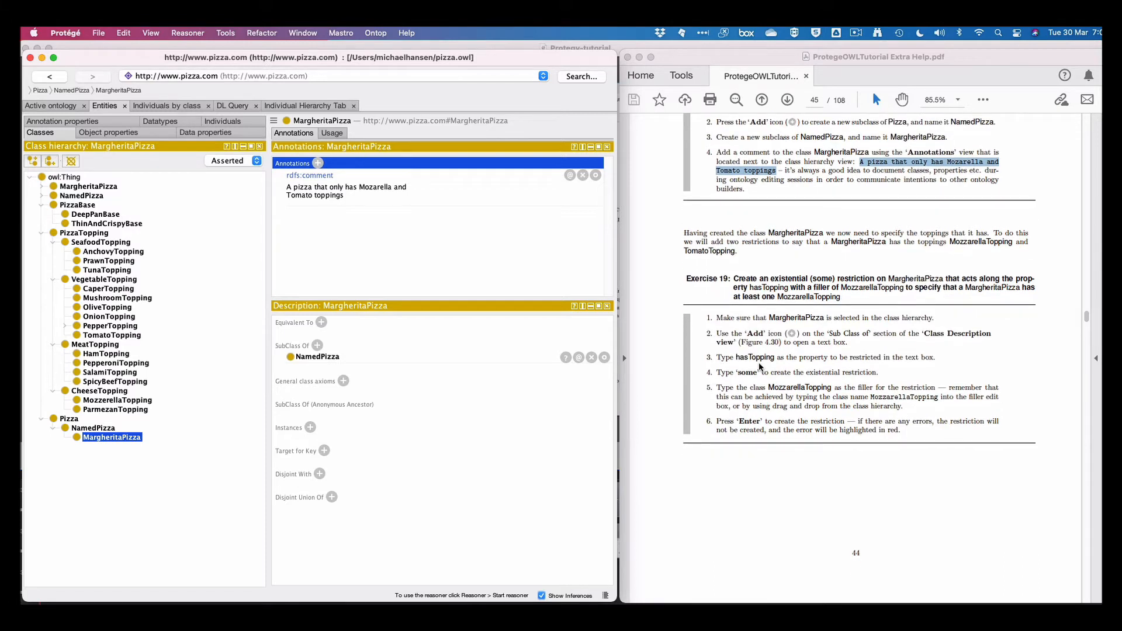
{"action": "scroll", "coordinate": [760, 367], "scroll_direction": "up", "scroll_amount": 1}
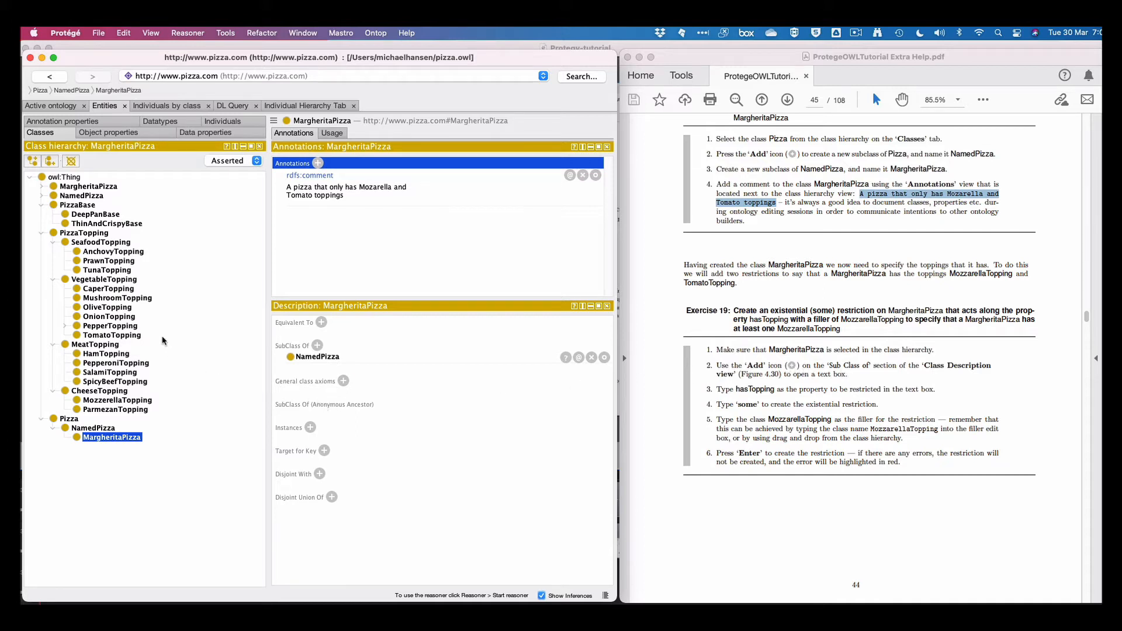
Compare the MargheritaPizza entries directly under owl:Thing and under its NamedPizza branch with the entry under Pizza
{"action": "left_click", "coordinate": [74, 187]}
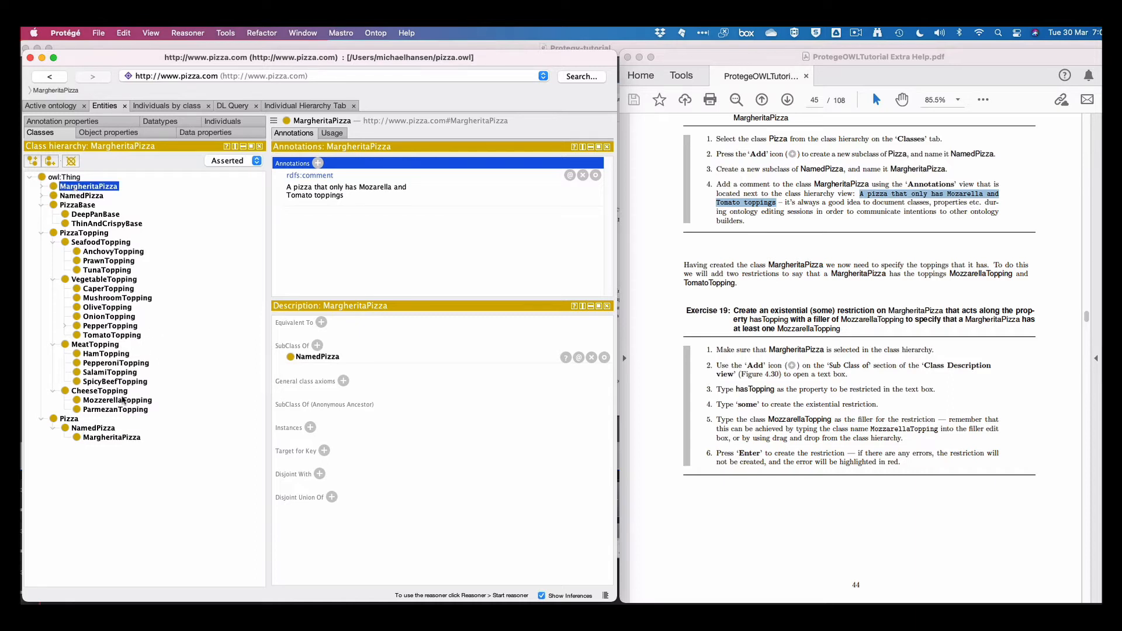
{"action": "left_click", "coordinate": [109, 438]}
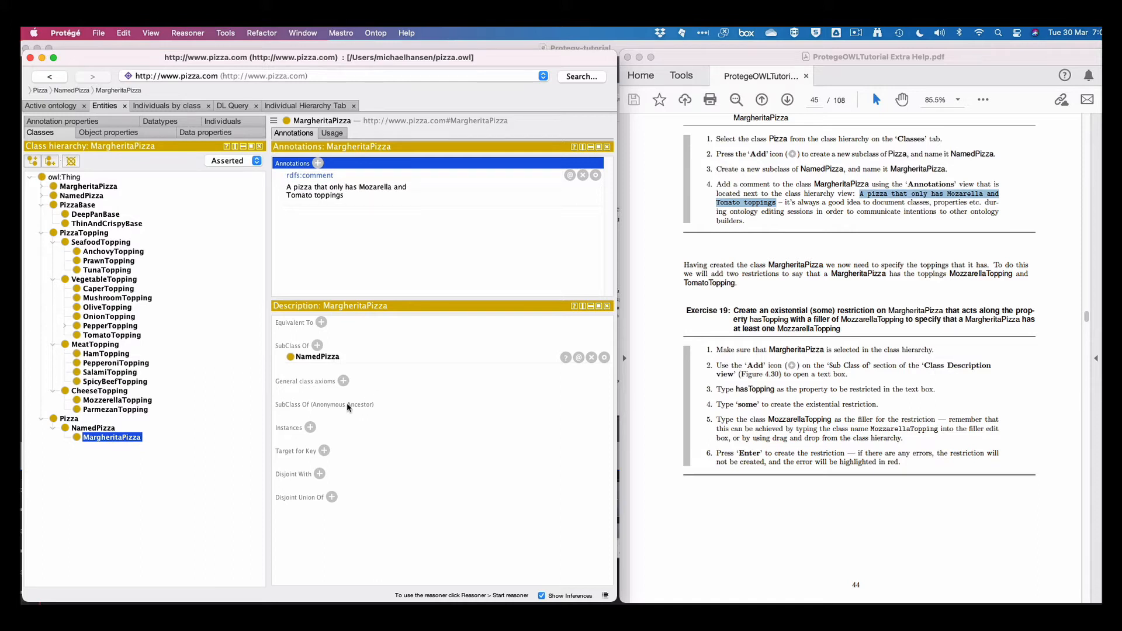
{"action": "left_click", "coordinate": [41, 196]}
{"action": "left_click", "coordinate": [90, 205]}
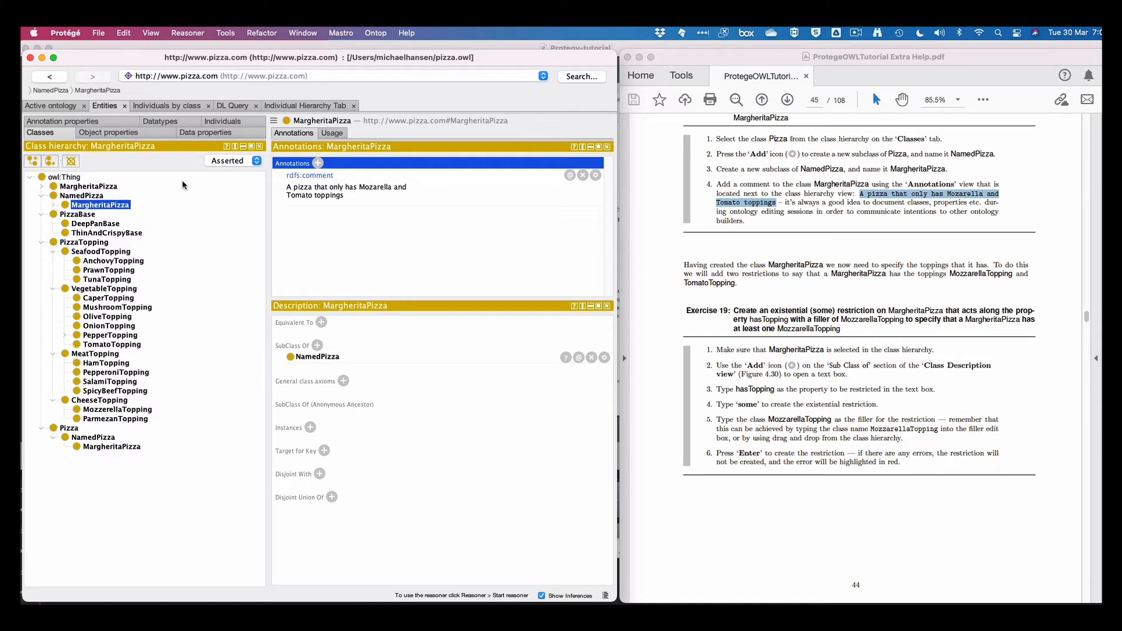
{"action": "left_click", "coordinate": [243, 162]}
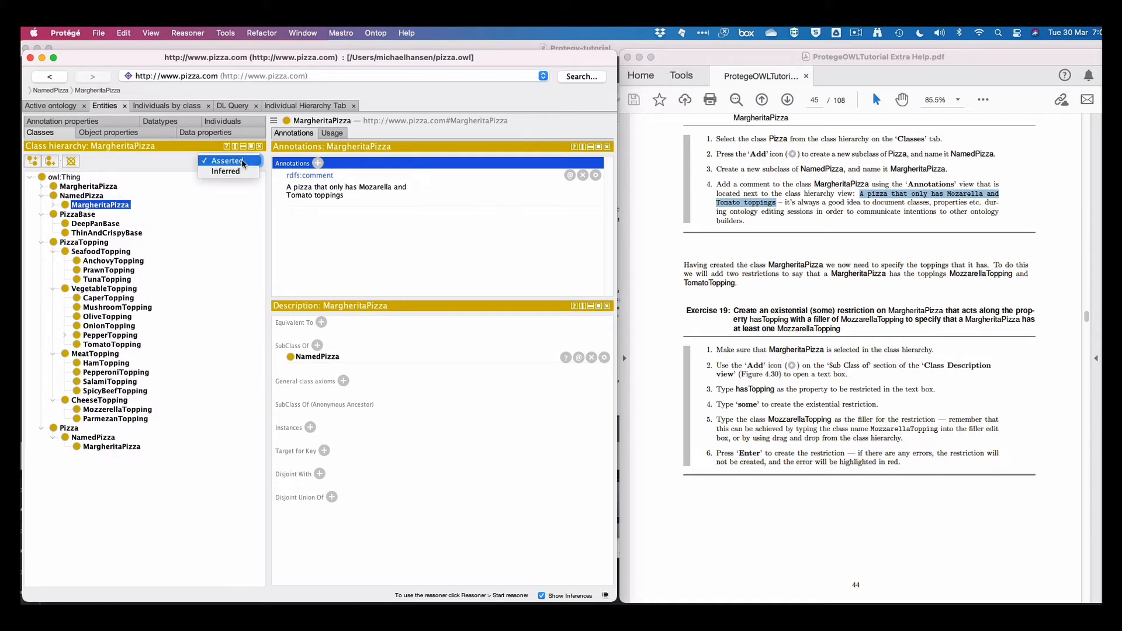
{"action": "left_click", "coordinate": [243, 162]}
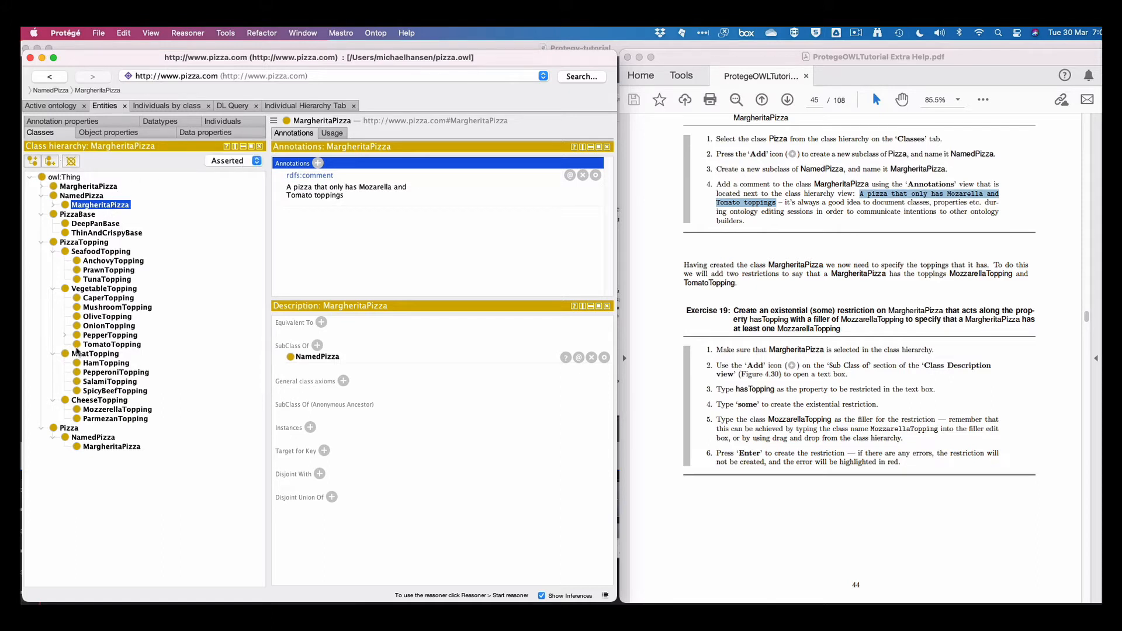
Examine the descriptions of Pizza, NamedPizza and MargheritaPizza to check their superclasses and inherited restrictions
{"action": "left_click", "coordinate": [92, 442]}
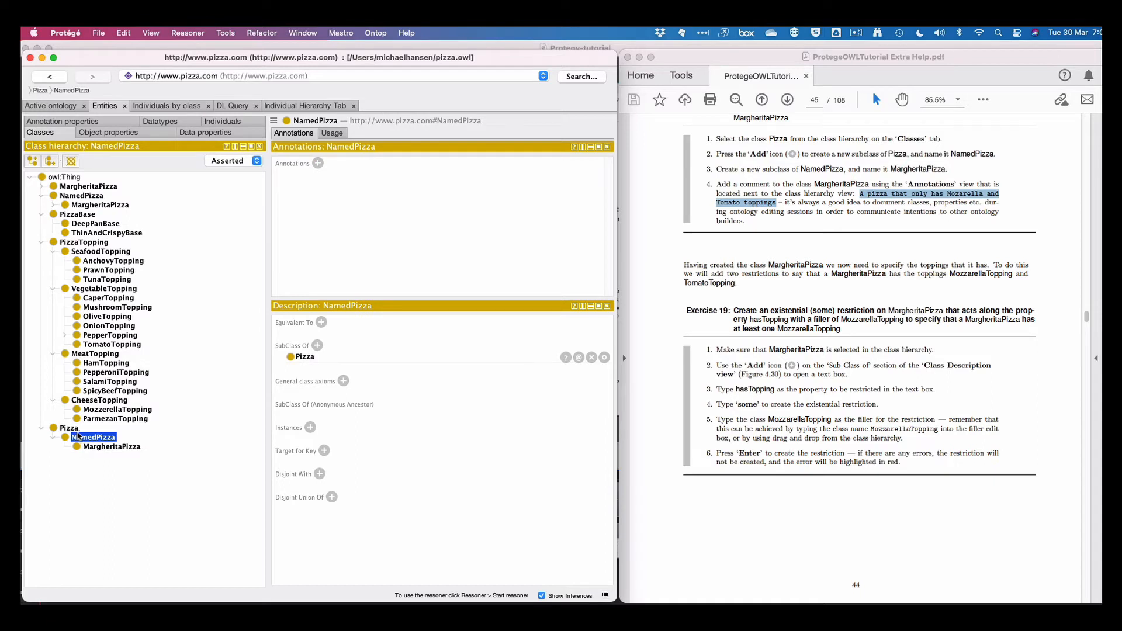
{"action": "left_click", "coordinate": [74, 430]}
{"action": "key", "text": "Down"}
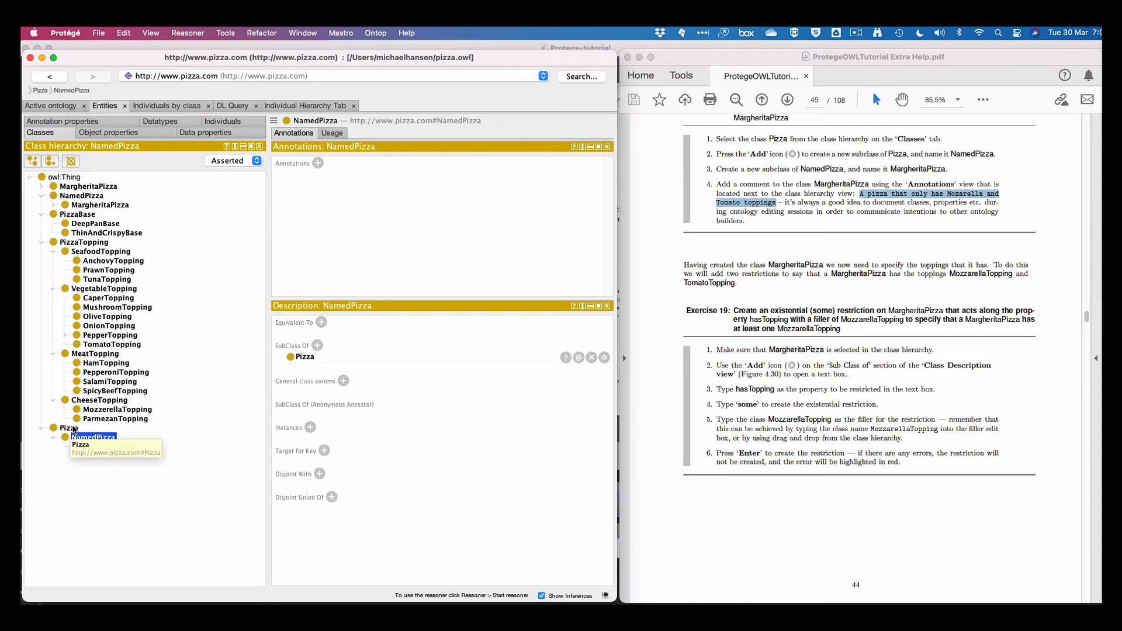
{"action": "left_click", "coordinate": [73, 431]}
{"action": "left_click", "coordinate": [102, 448]}
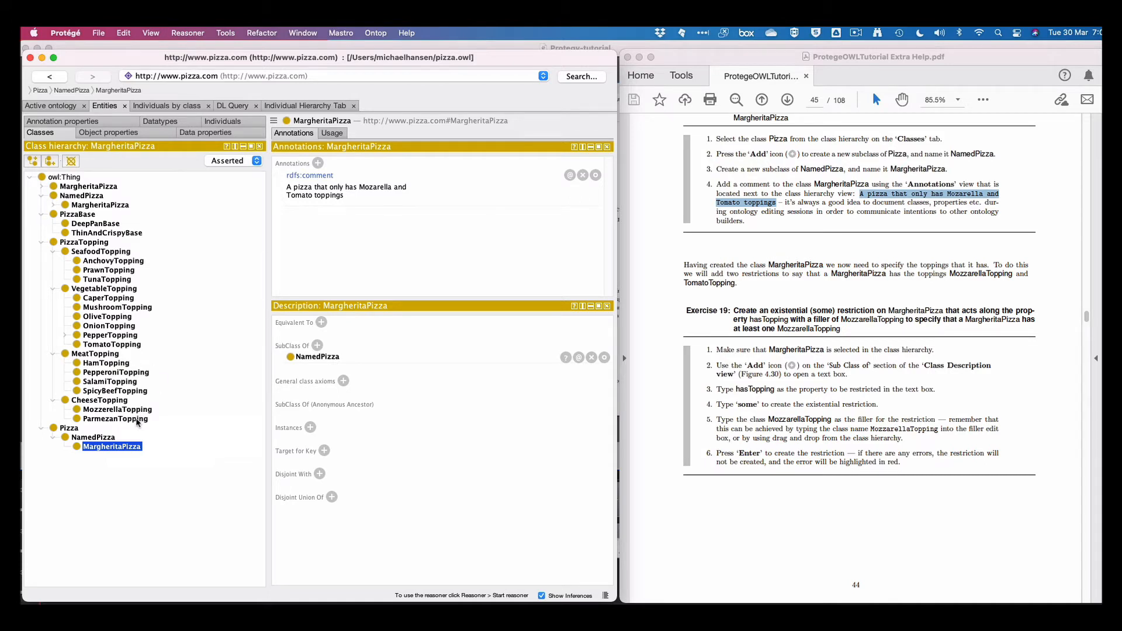
{"action": "left_click", "coordinate": [323, 405]}
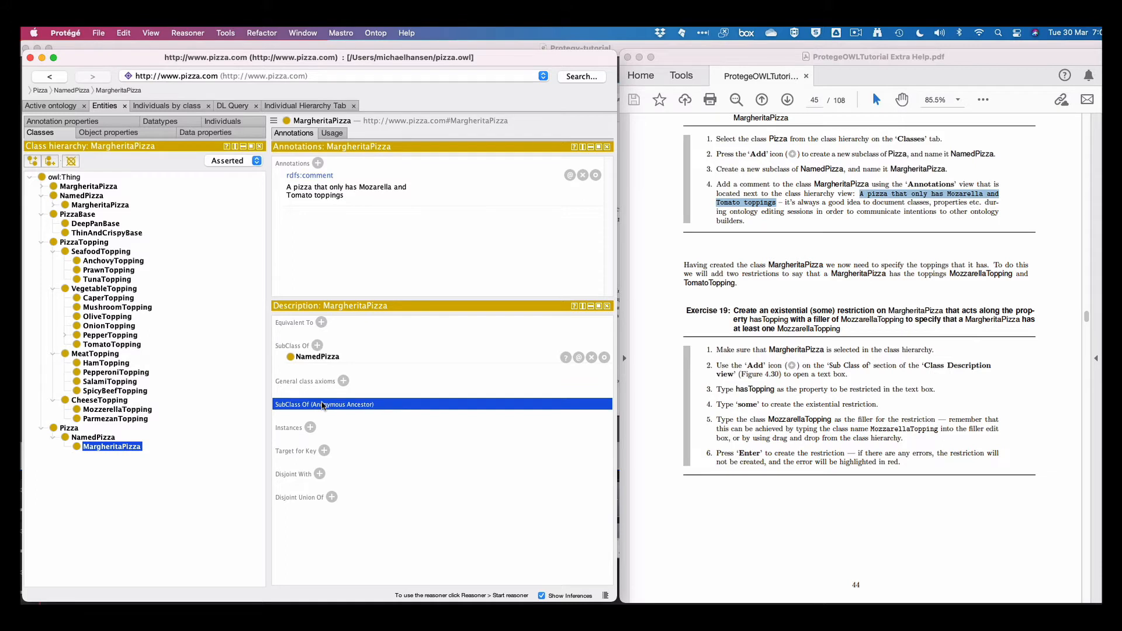
{"action": "left_click", "coordinate": [96, 438]}
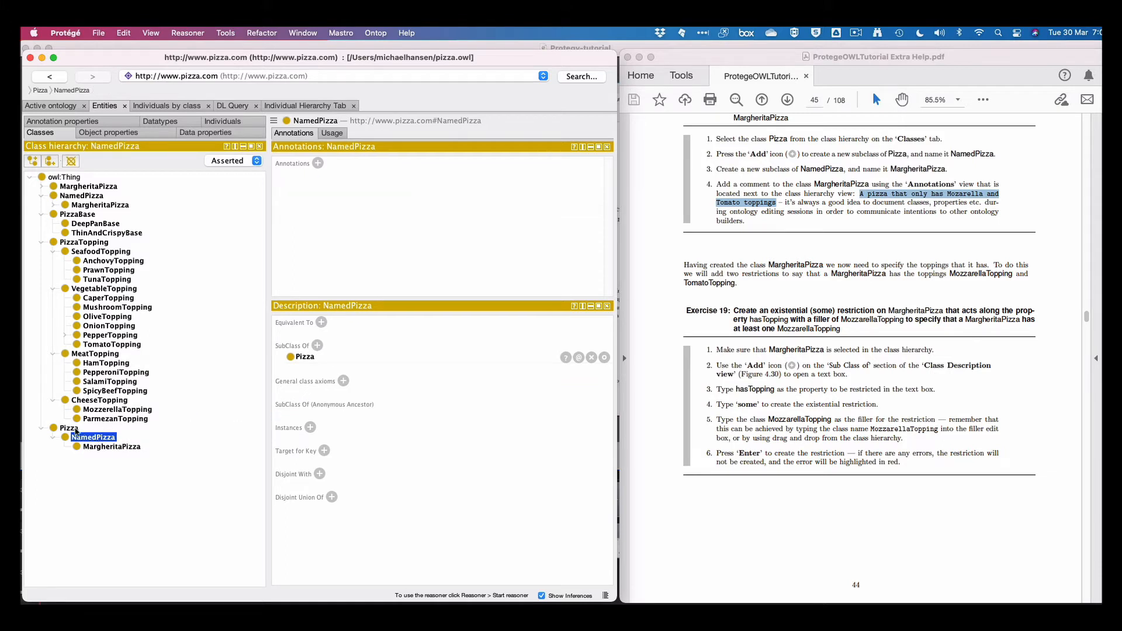
{"action": "left_click", "coordinate": [69, 429]}
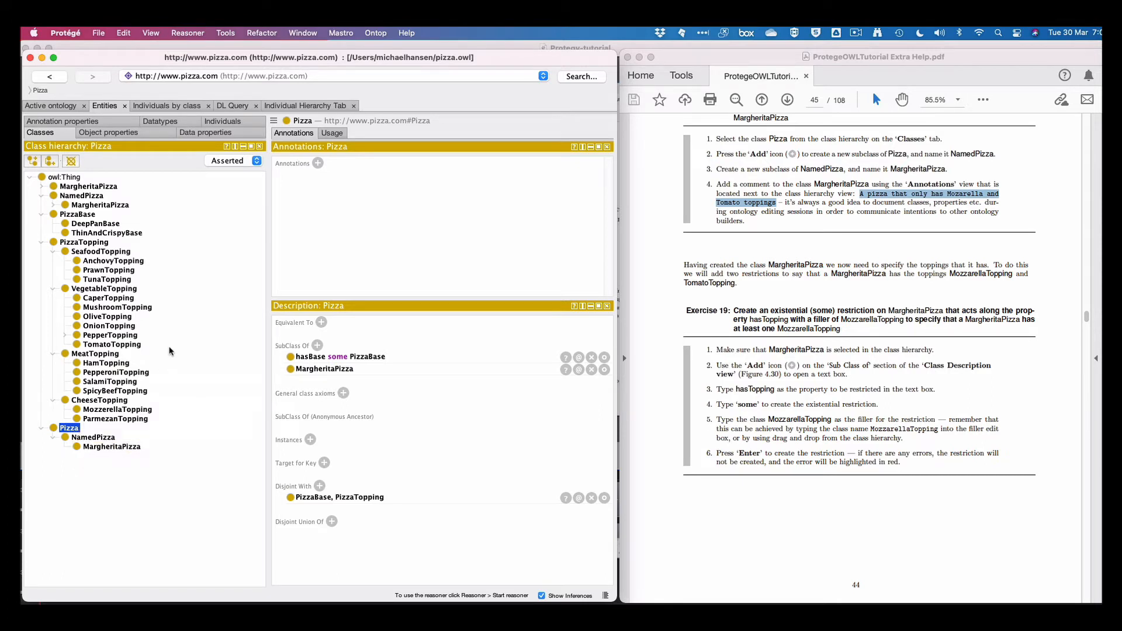
{"action": "left_click", "coordinate": [92, 205]}
{"action": "left_click", "coordinate": [85, 195]}
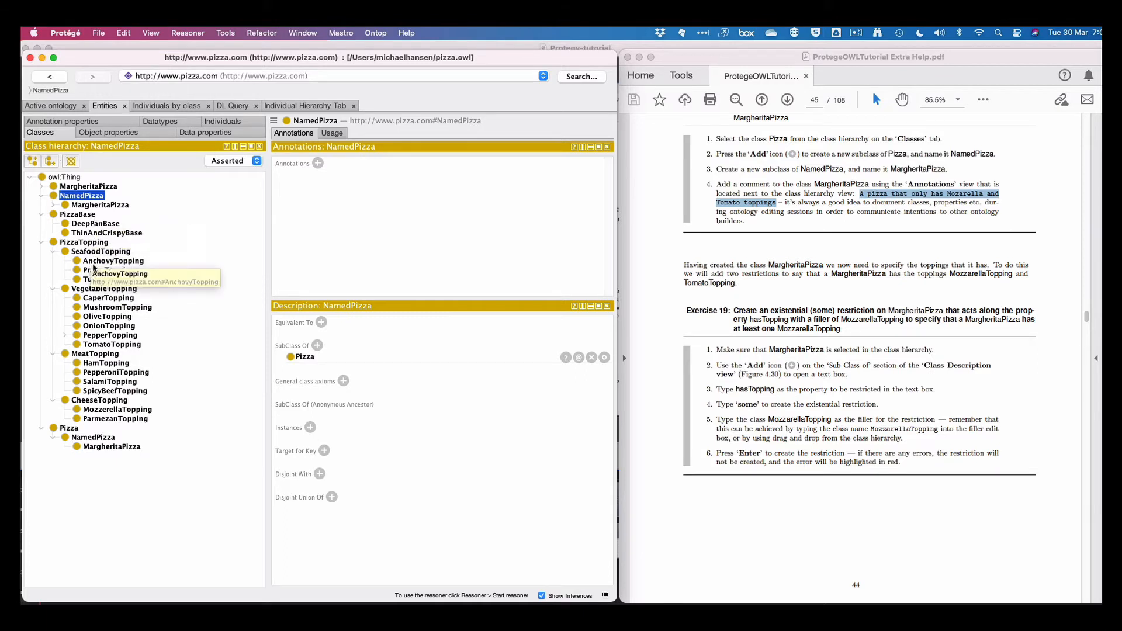
Check MozzerellaTopping against Exercise 19 and inspect the domain, range and inverse of the hasTopping object property
{"action": "left_click", "coordinate": [98, 411]}
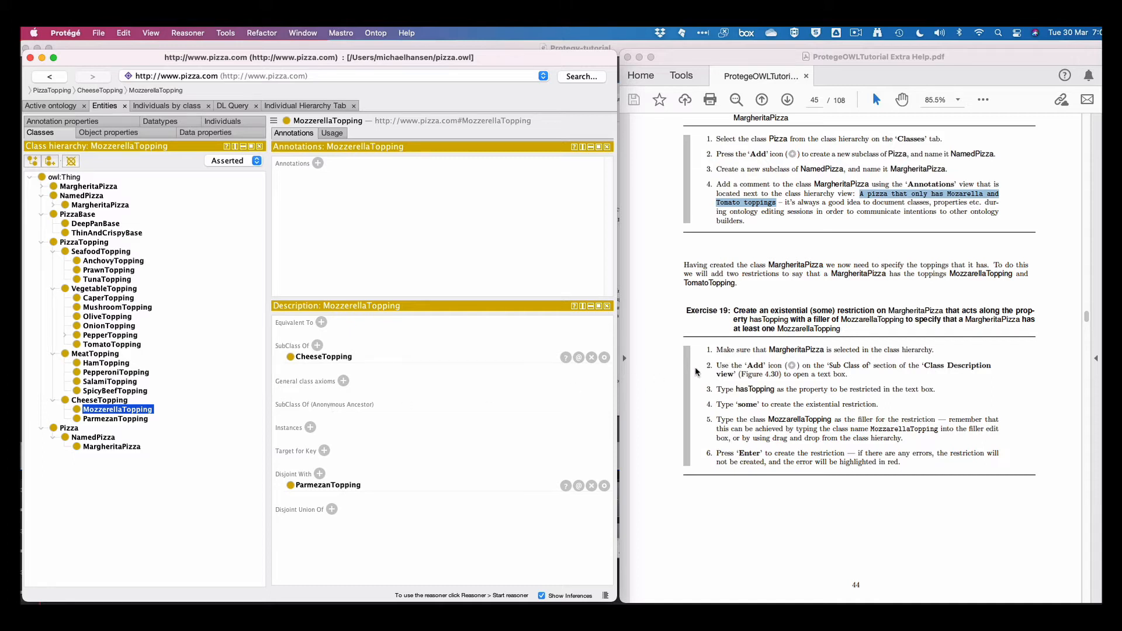
{"action": "scroll", "coordinate": [699, 367], "scroll_direction": "up", "scroll_amount": 3}
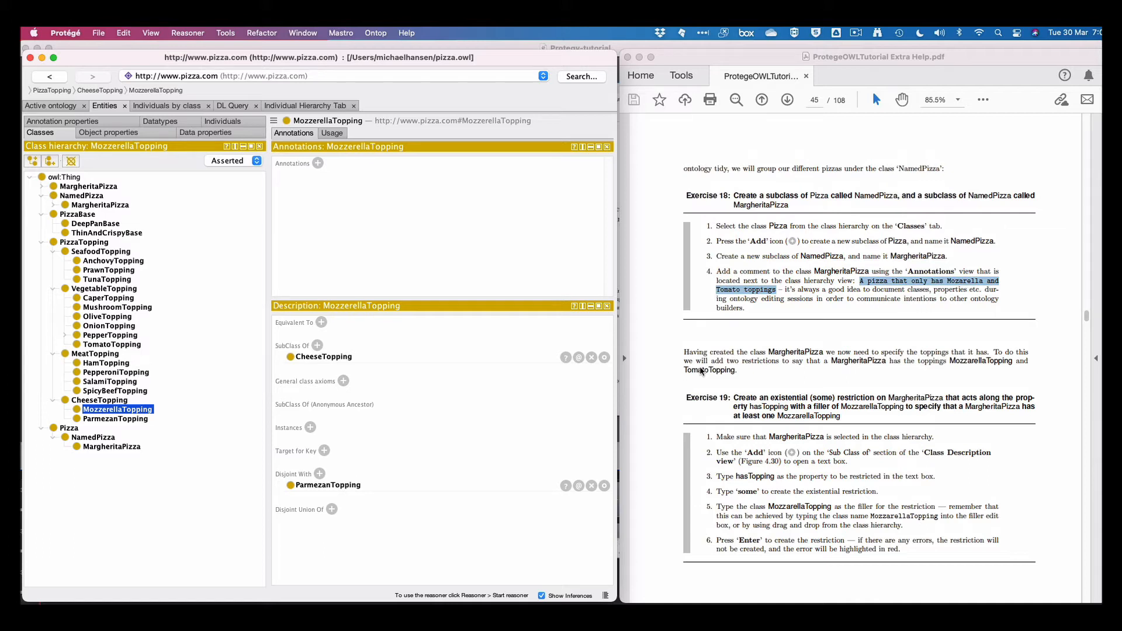
{"action": "scroll", "coordinate": [702, 371], "scroll_direction": "up", "scroll_amount": 1}
{"action": "scroll", "coordinate": [702, 371], "scroll_direction": "down", "scroll_amount": 1}
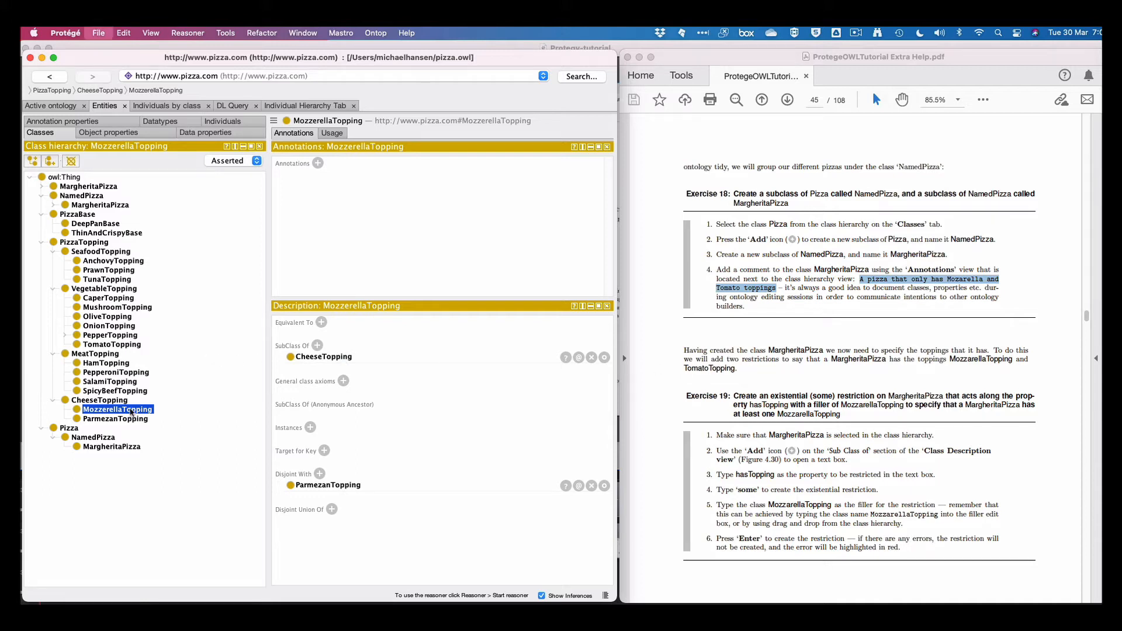
{"action": "left_click", "coordinate": [103, 133]}
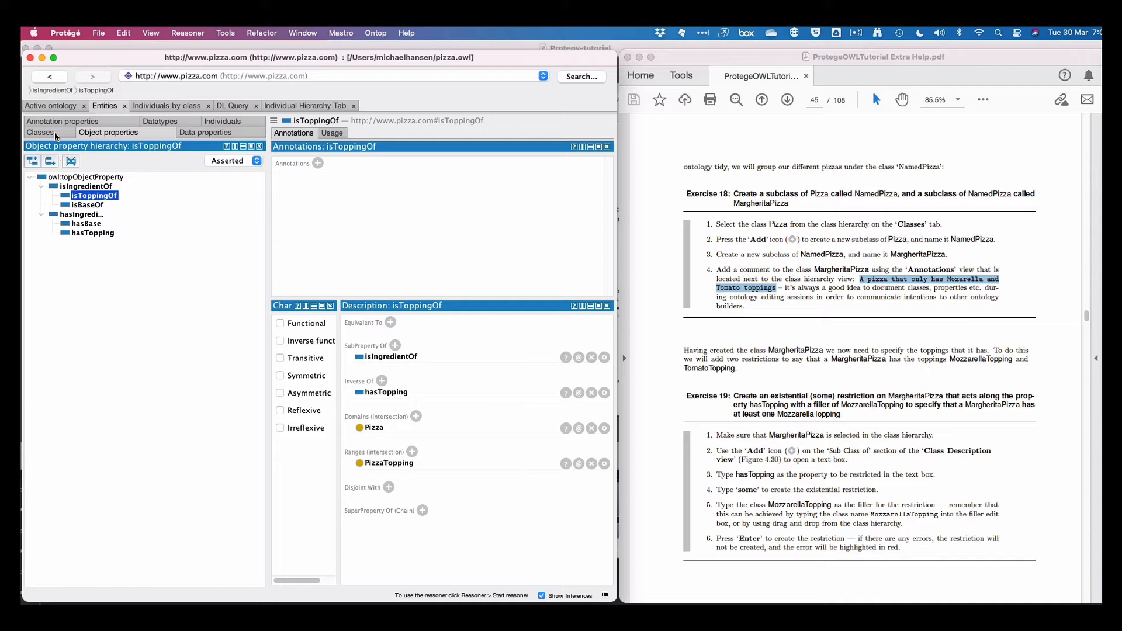
{"action": "left_click", "coordinate": [97, 233]}
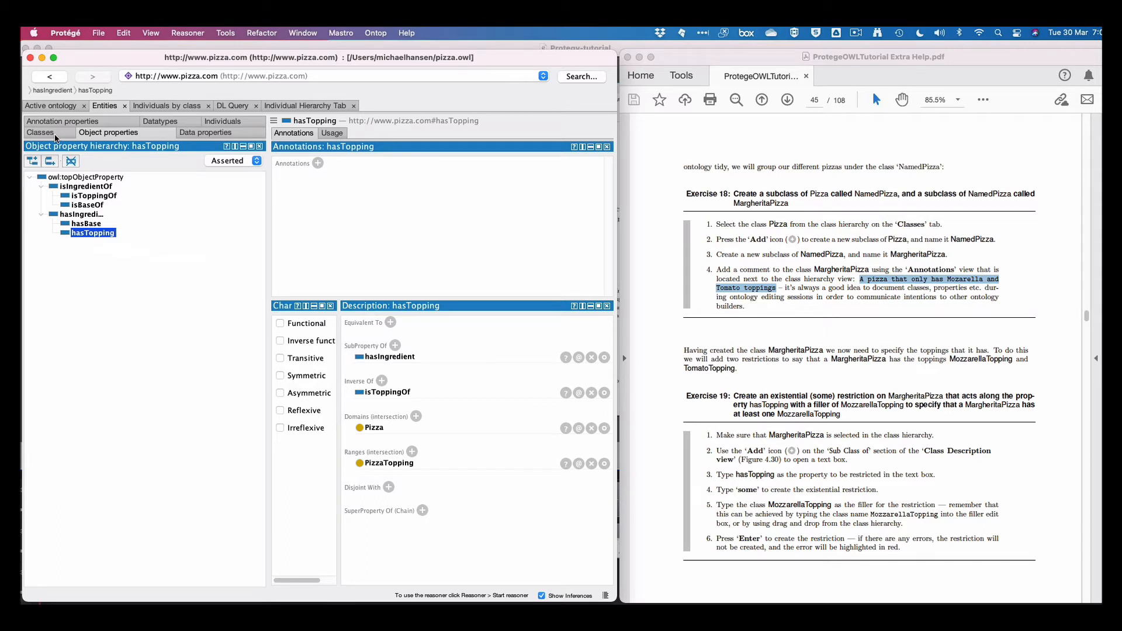
{"action": "left_click", "coordinate": [162, 107]}
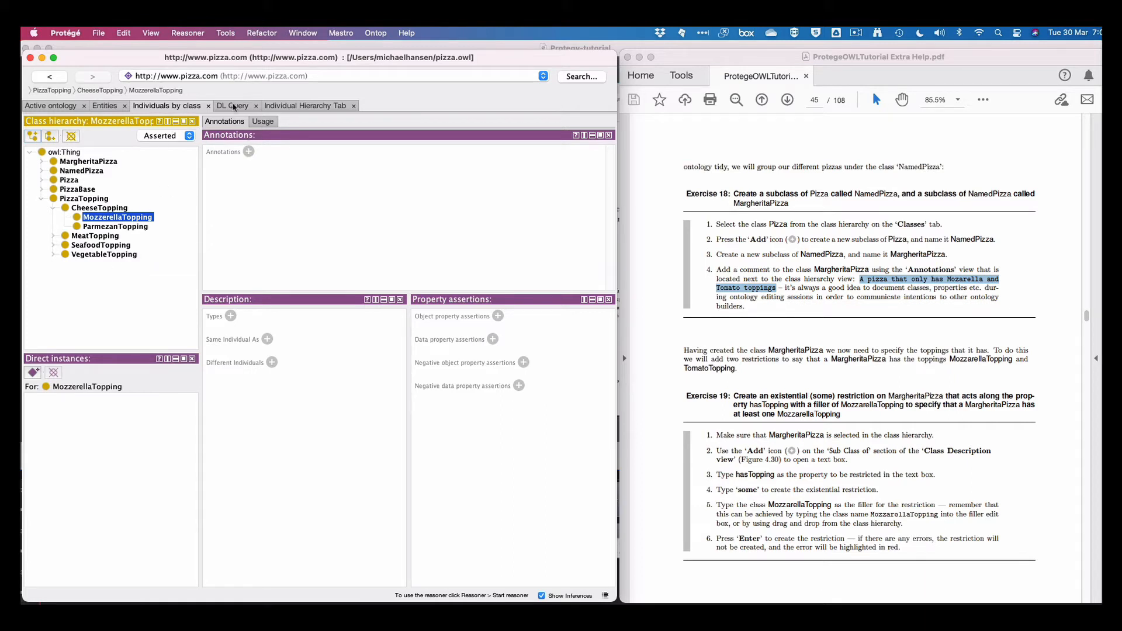
{"action": "left_click", "coordinate": [105, 105]}
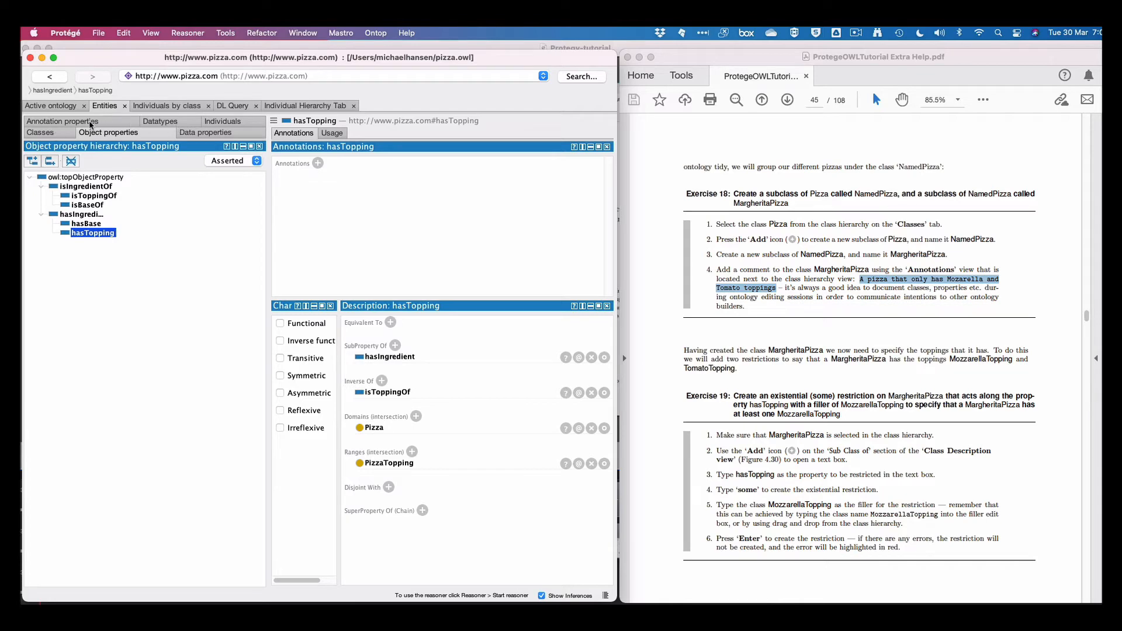
Return to the class hierarchy and review the descriptions of MargheritaPizza, CheeseTopping, Pizza and MozzerellaTopping
{"action": "left_click", "coordinate": [64, 134]}
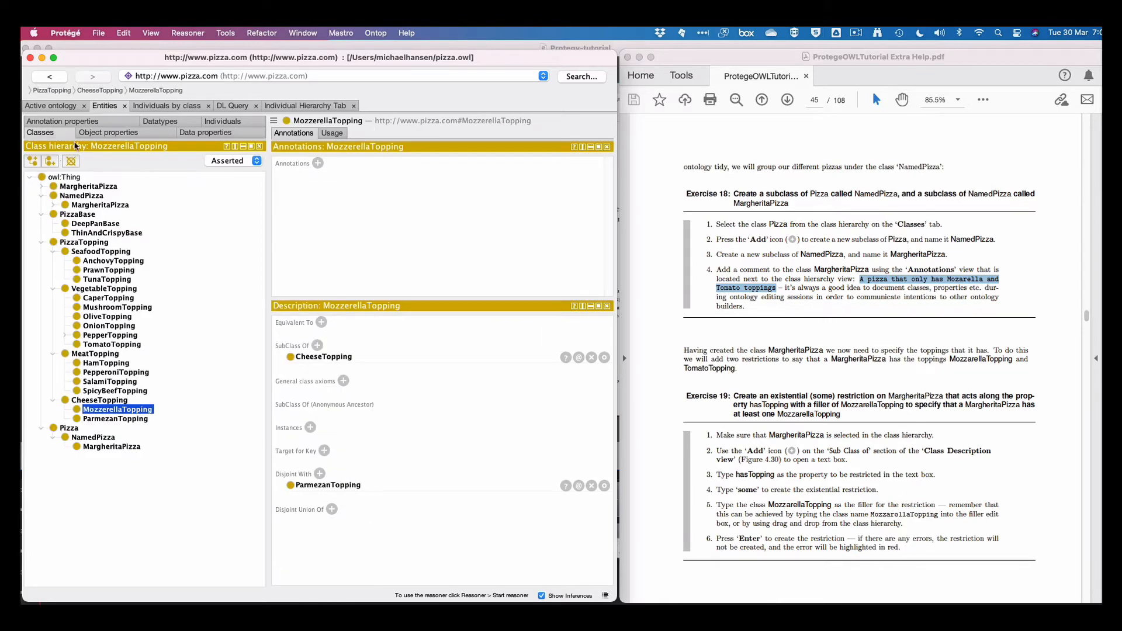
{"action": "left_click", "coordinate": [98, 205]}
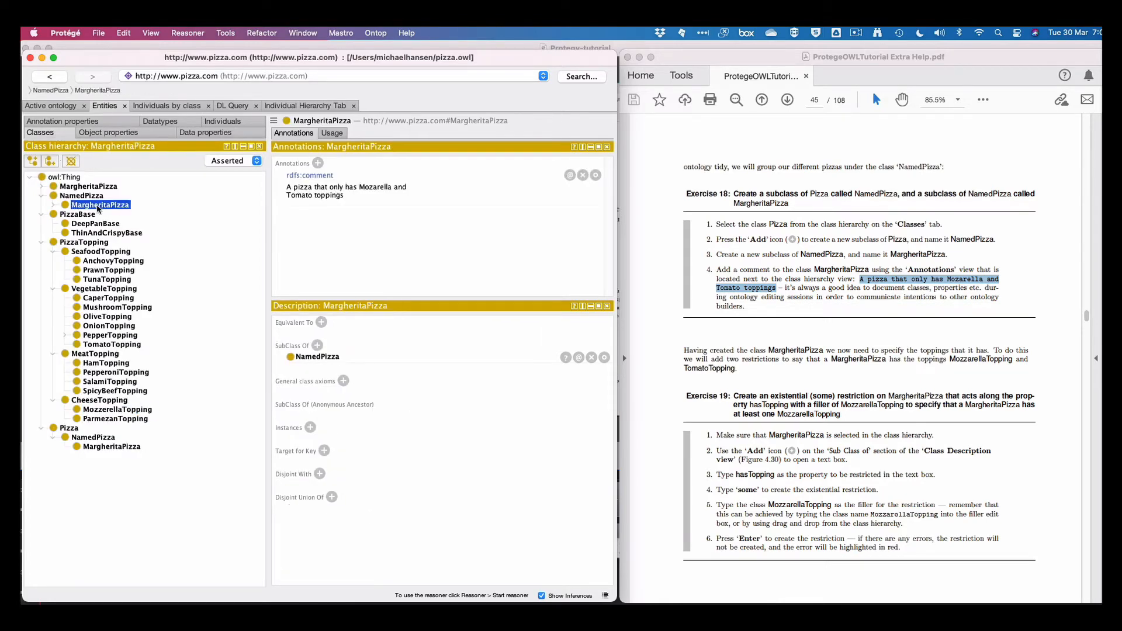
{"action": "left_click", "coordinate": [116, 402]}
{"action": "left_click", "coordinate": [117, 411]}
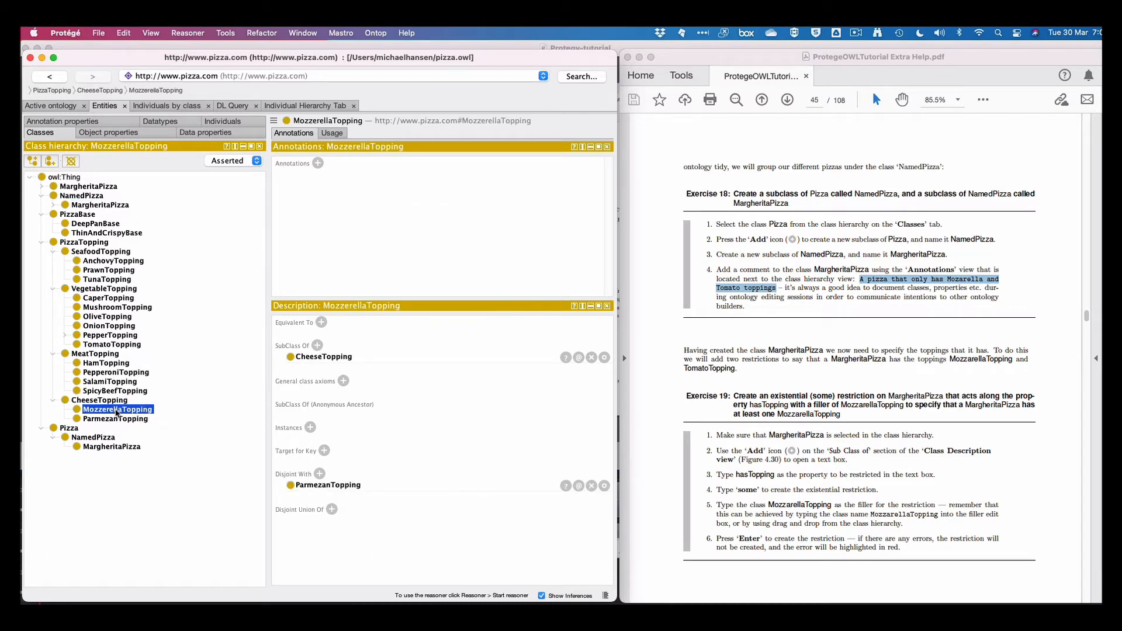
{"action": "left_click", "coordinate": [115, 402]}
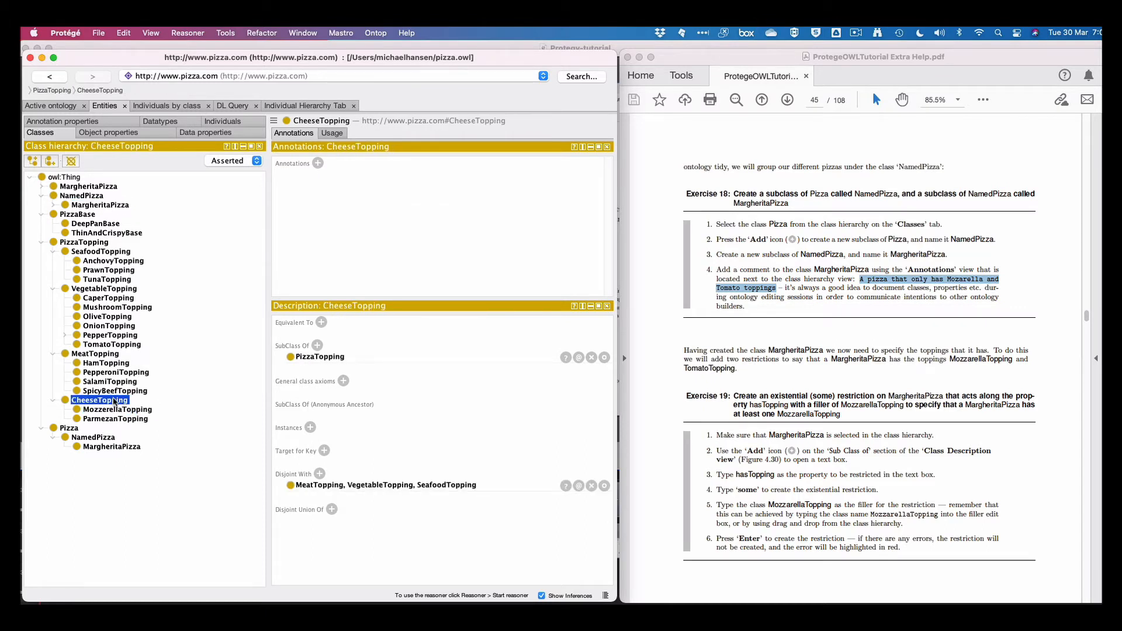
{"action": "left_click", "coordinate": [74, 427]}
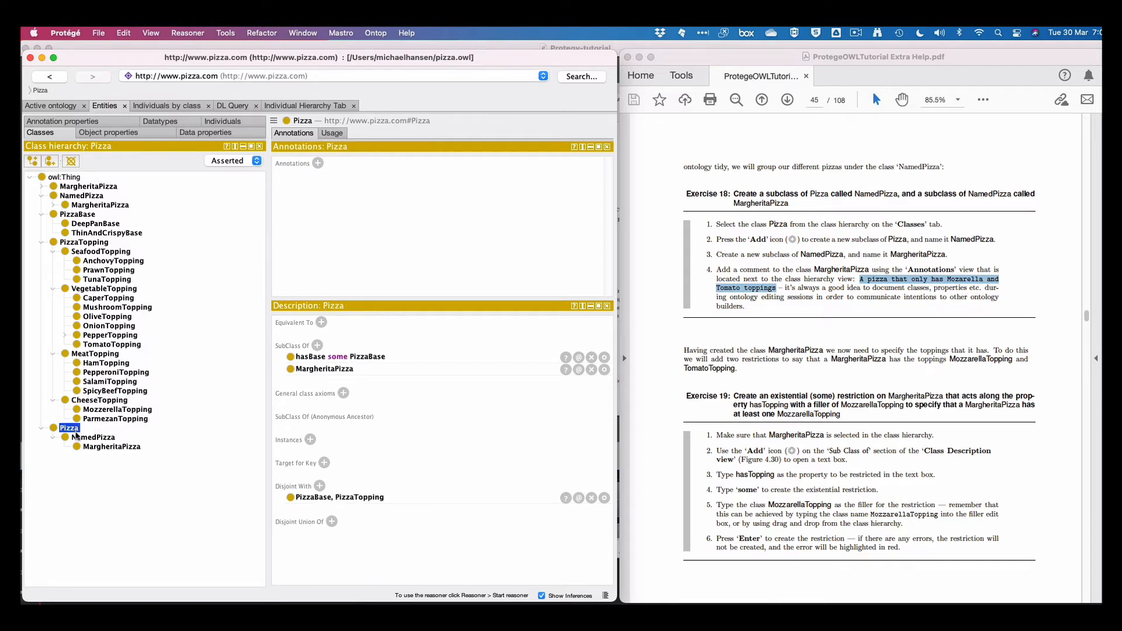
{"action": "left_click", "coordinate": [110, 410]}
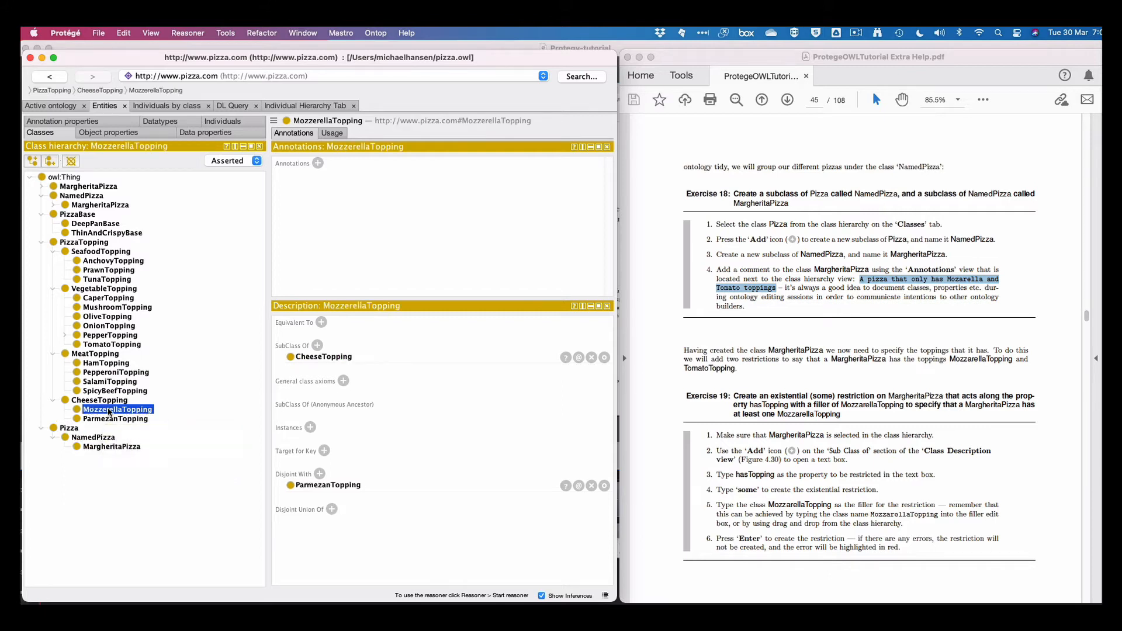
{"action": "left_click", "coordinate": [317, 345]}
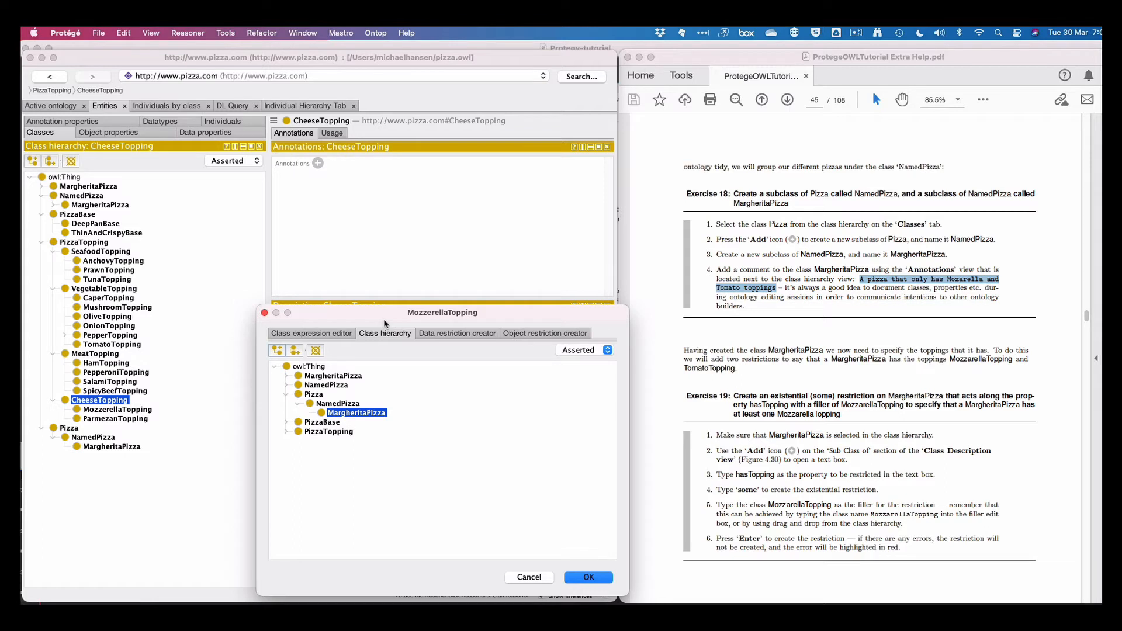
{"action": "left_click_drag", "start_coordinate": [356, 312], "coordinate": [328, 283]}
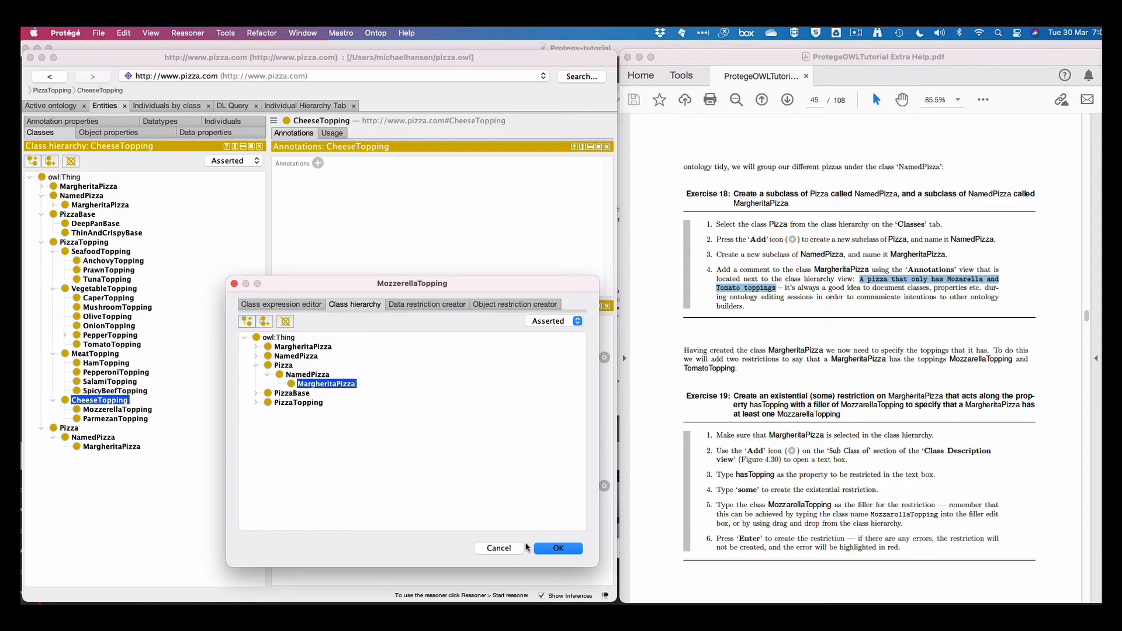
{"action": "left_click", "coordinate": [500, 549]}
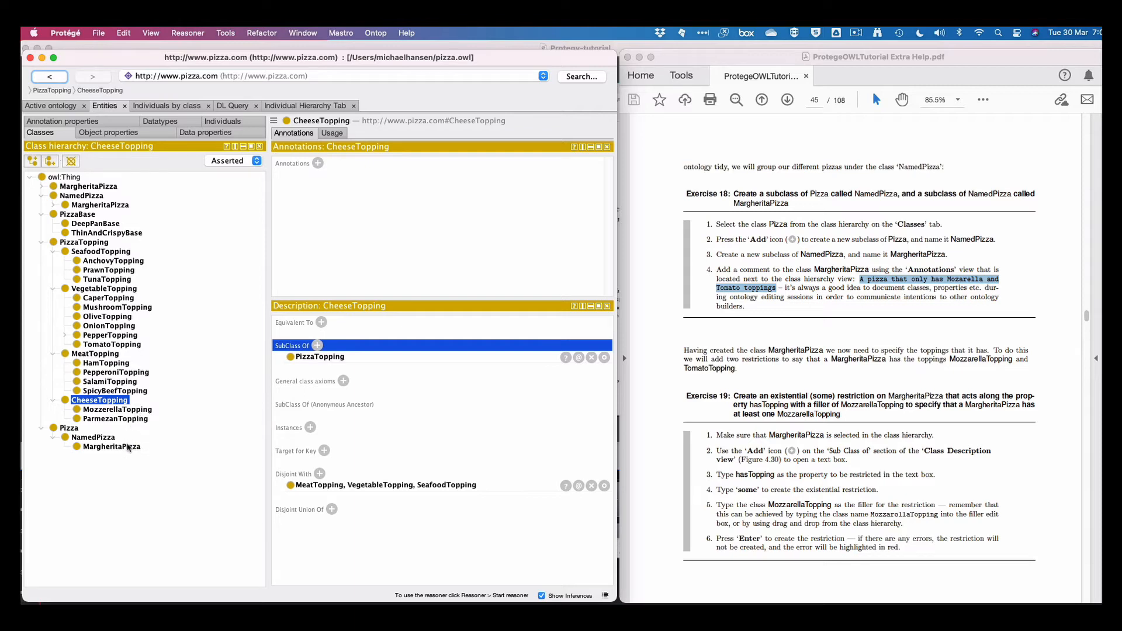
Reread Exercises 18 and 19 in the tutorial PDF and select MargheritaPizza in the Pizza > NamedPizza branch
{"action": "scroll", "coordinate": [785, 347], "scroll_direction": "up", "scroll_amount": 10}
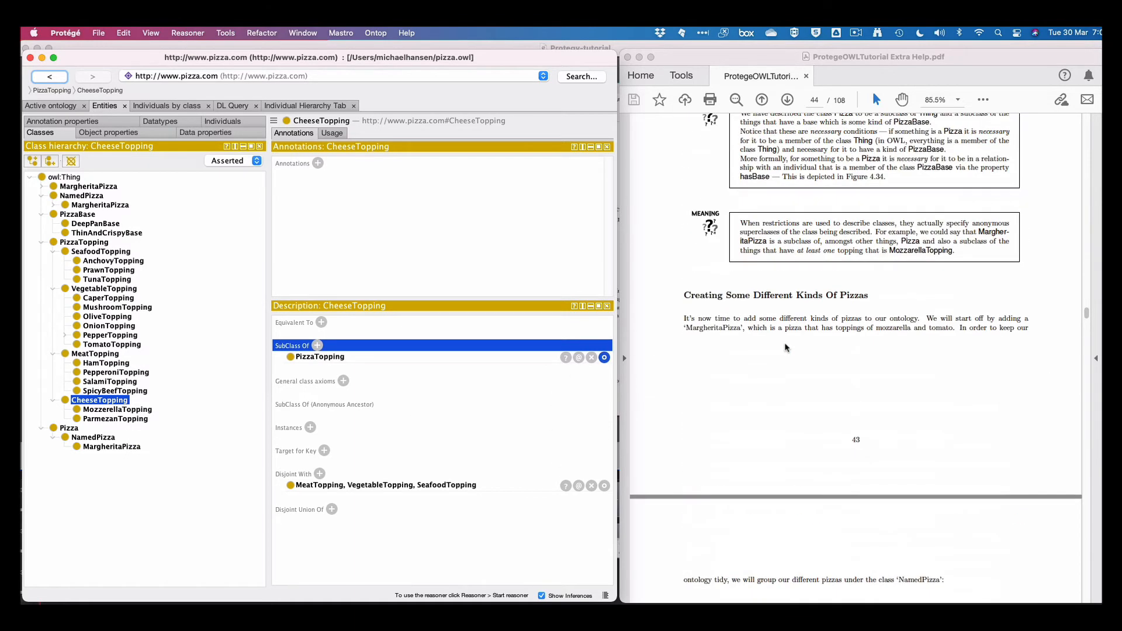
{"action": "scroll", "coordinate": [785, 348], "scroll_direction": "up", "scroll_amount": 12}
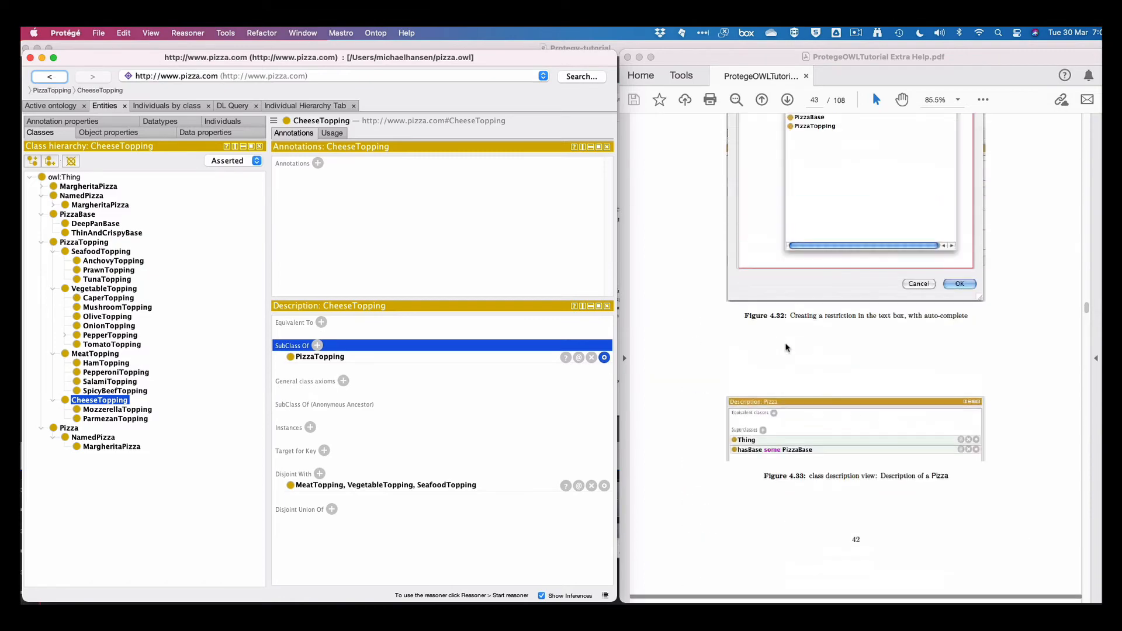
{"action": "scroll", "coordinate": [787, 348], "scroll_direction": "down", "scroll_amount": 20}
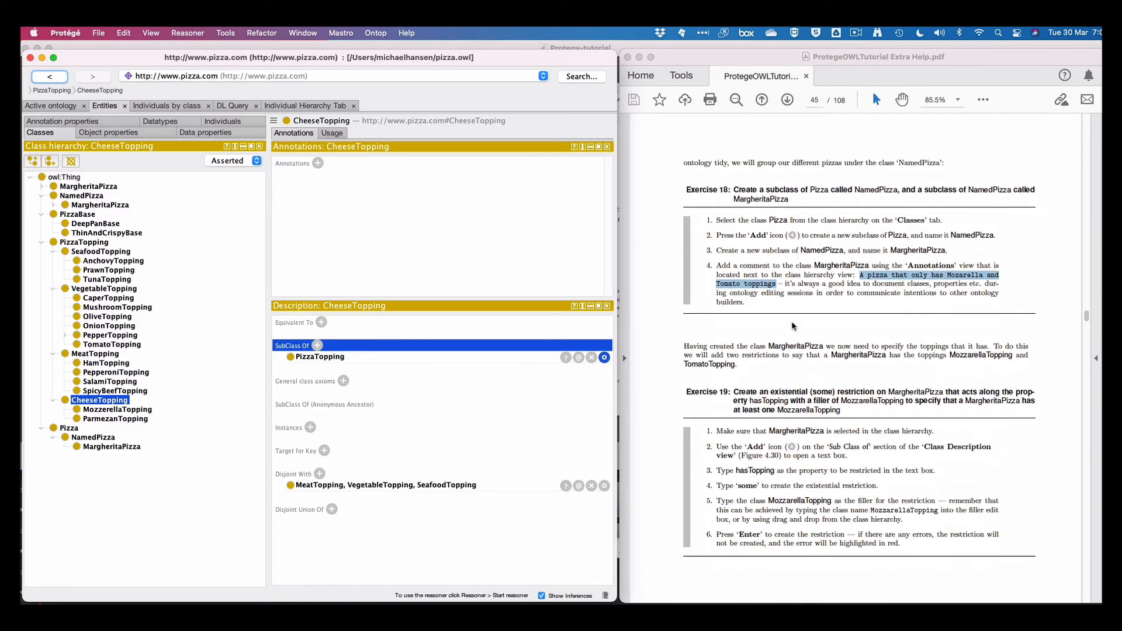
{"action": "left_click", "coordinate": [833, 288]}
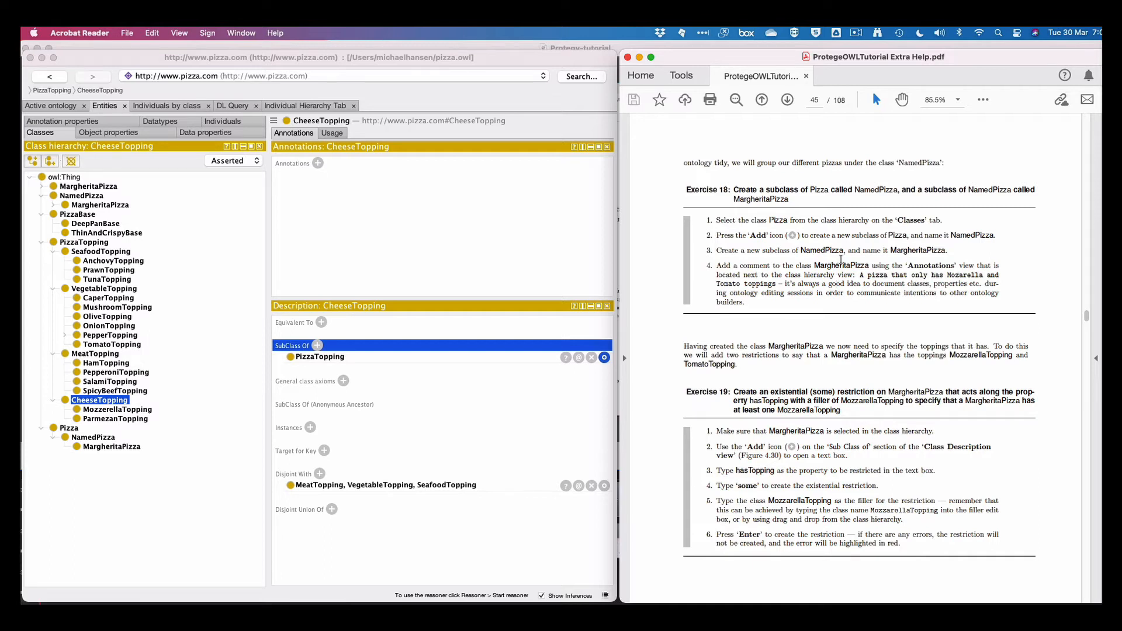
{"action": "scroll", "coordinate": [786, 396], "scroll_direction": "down", "scroll_amount": 5}
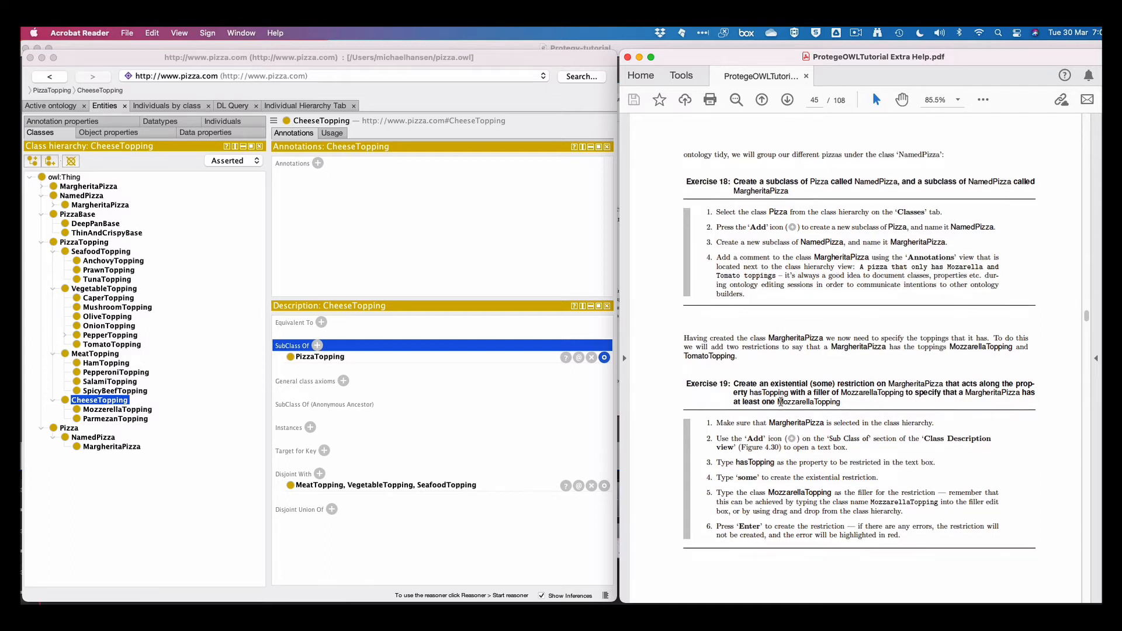
{"action": "left_click", "coordinate": [112, 447]}
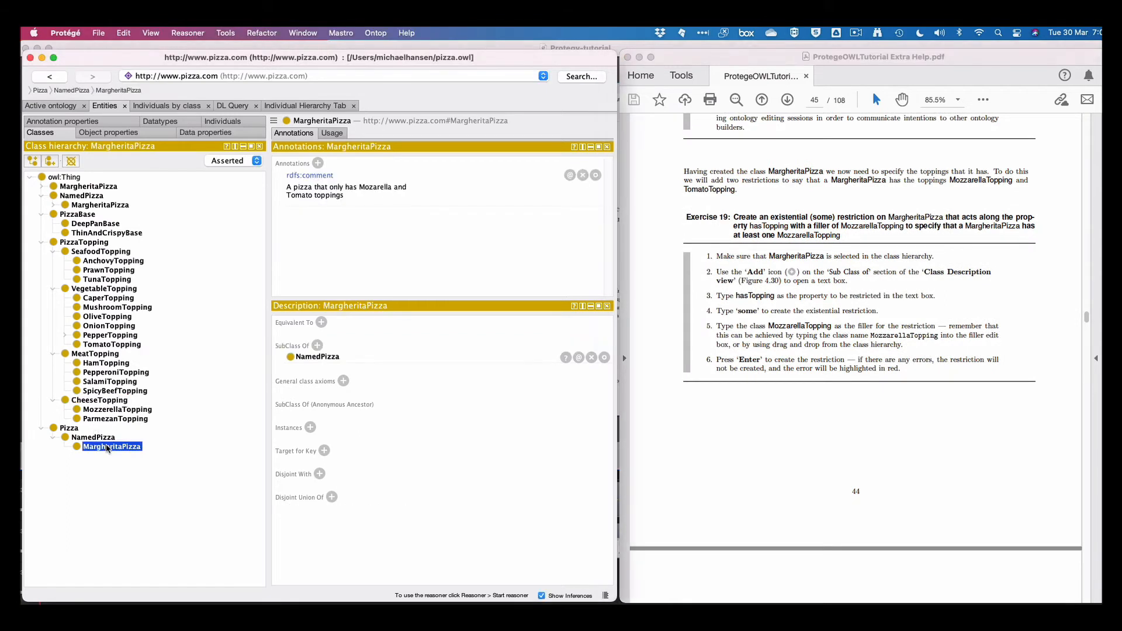
Add an existential object restriction hasTopping some MozzerellaTopping as a superclass of MargheritaPizza
{"action": "left_click", "coordinate": [317, 345]}
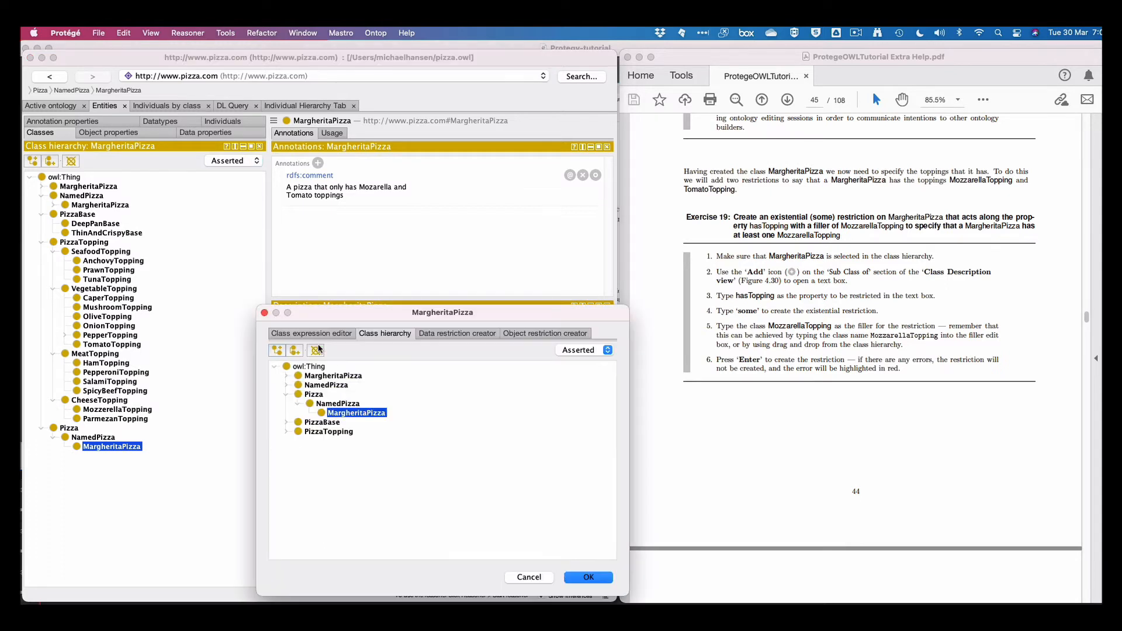
{"action": "left_click_drag", "start_coordinate": [358, 314], "coordinate": [299, 278]}
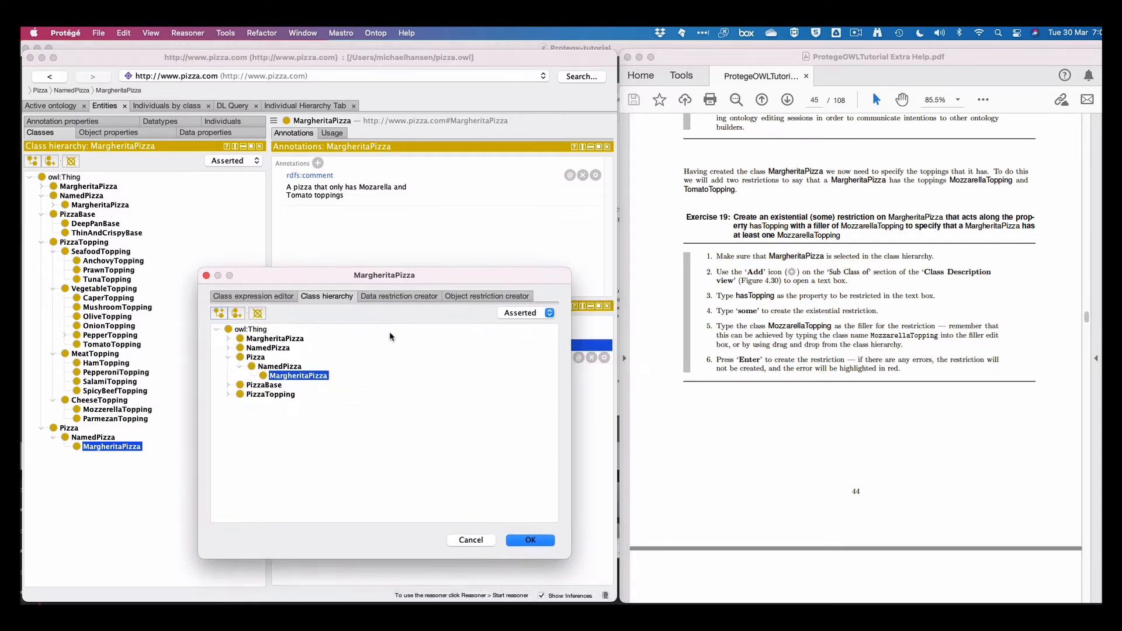
{"action": "left_click", "coordinate": [466, 297]}
{"action": "left_click", "coordinate": [276, 371]}
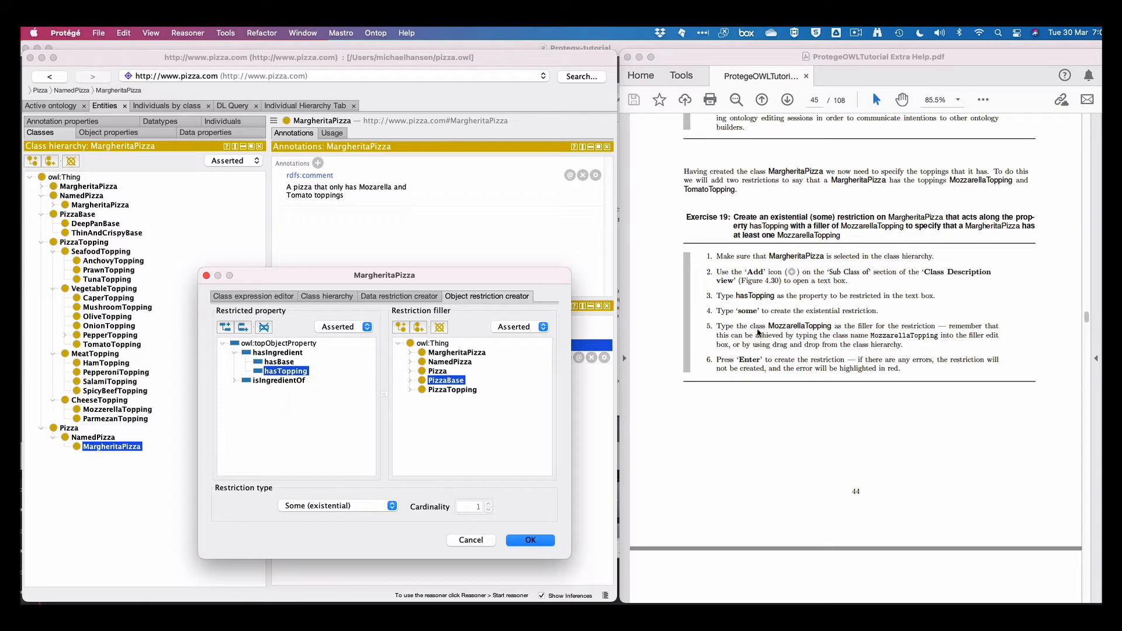
{"action": "left_click", "coordinate": [411, 390]}
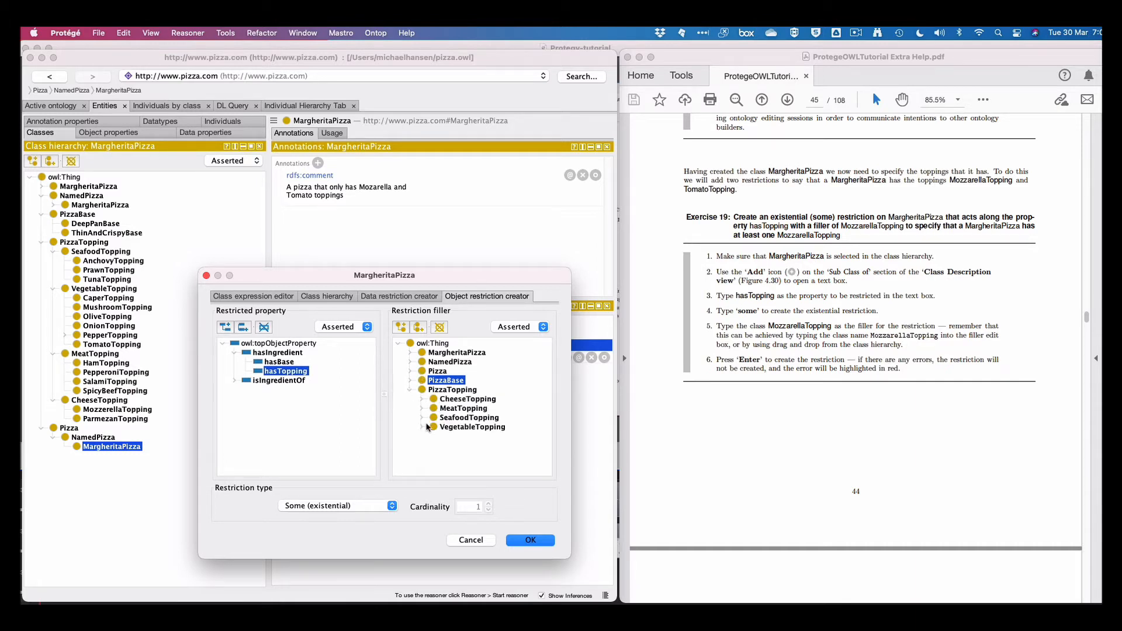
{"action": "left_click", "coordinate": [422, 399]}
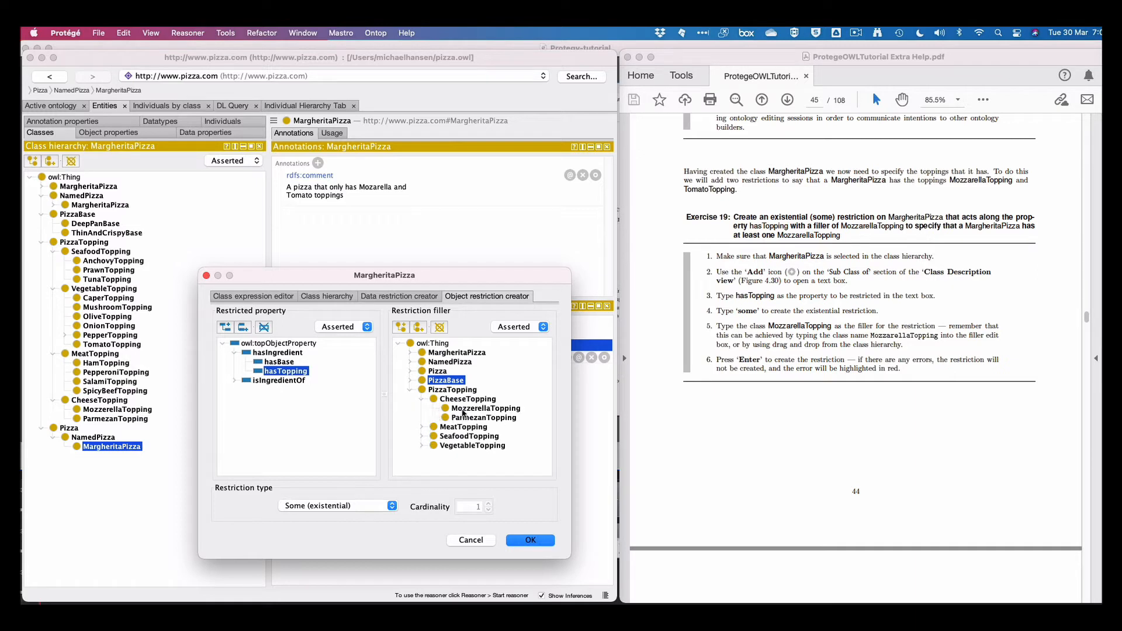
{"action": "left_click", "coordinate": [466, 408]}
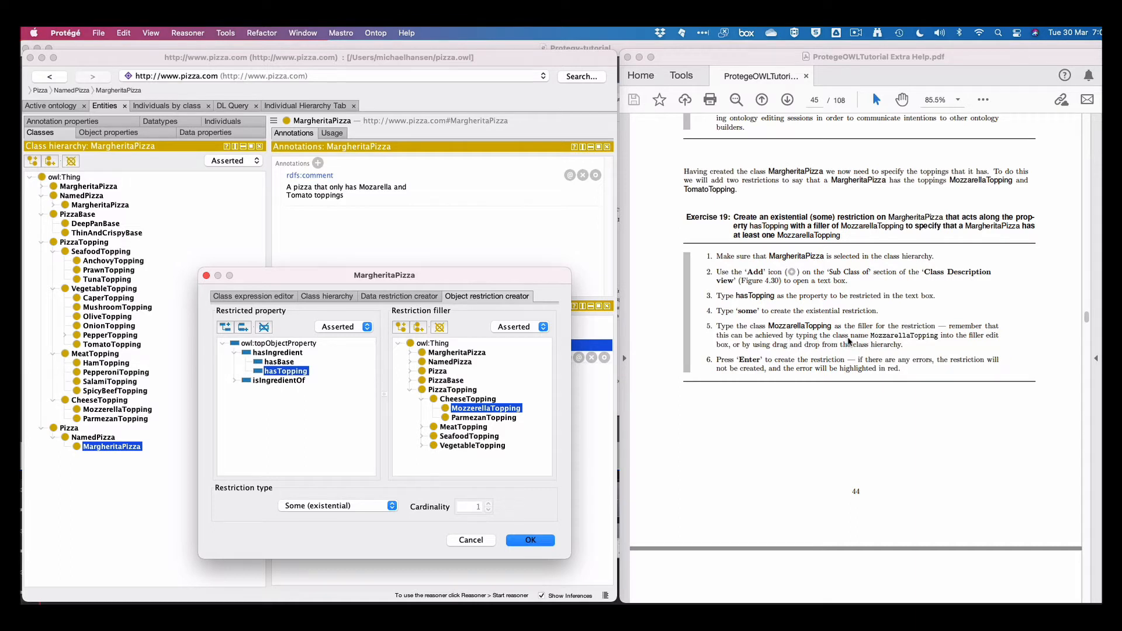
{"action": "scroll", "coordinate": [851, 342], "scroll_direction": "down", "scroll_amount": 1}
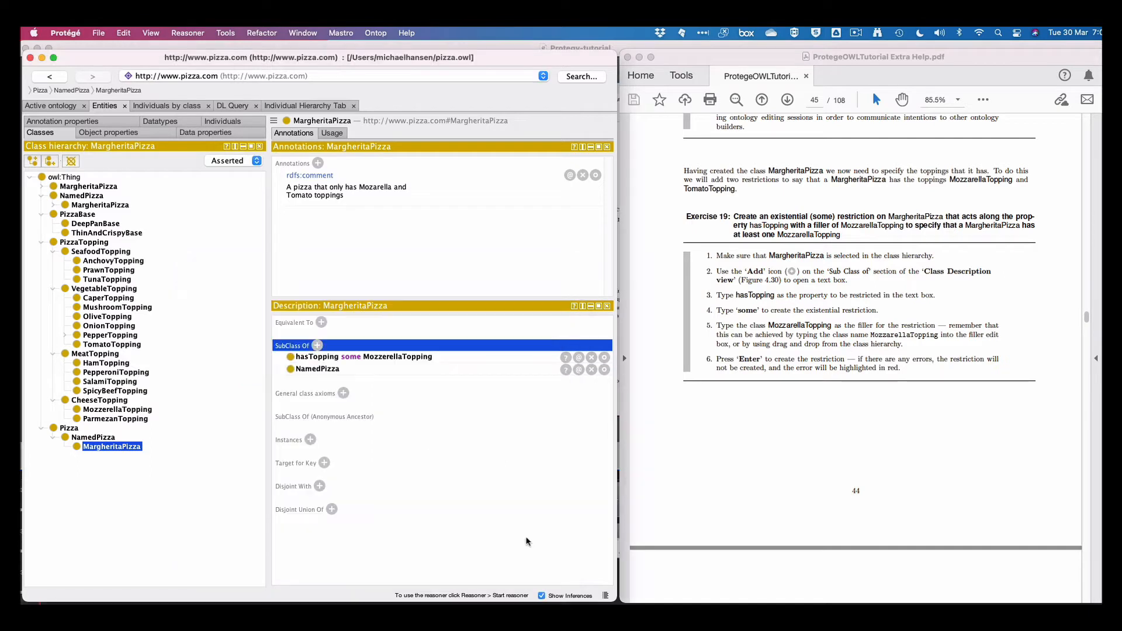
{"action": "left_click", "coordinate": [529, 540]}
Following Exercise 20, add the superclass restriction hasTopping some TomatoTopping to MargheritaPizza and save the ontology
{"action": "scroll", "coordinate": [793, 453], "scroll_direction": "down", "scroll_amount": 3}
{"action": "scroll", "coordinate": [793, 457], "scroll_direction": "down", "scroll_amount": 5}
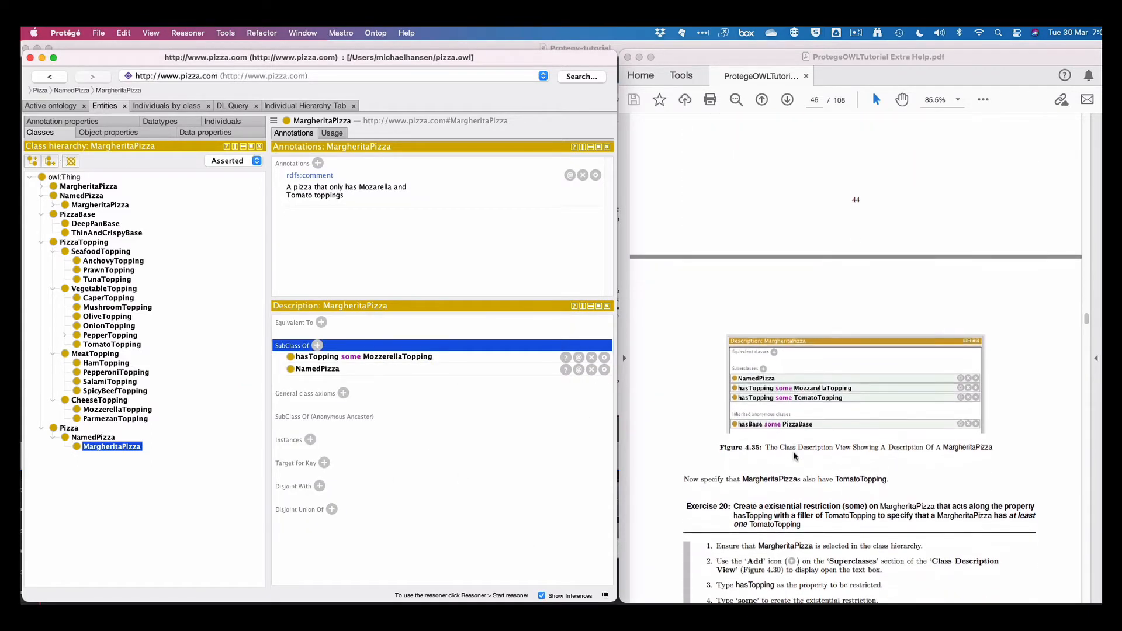
{"action": "scroll", "coordinate": [794, 457], "scroll_direction": "down", "scroll_amount": 1}
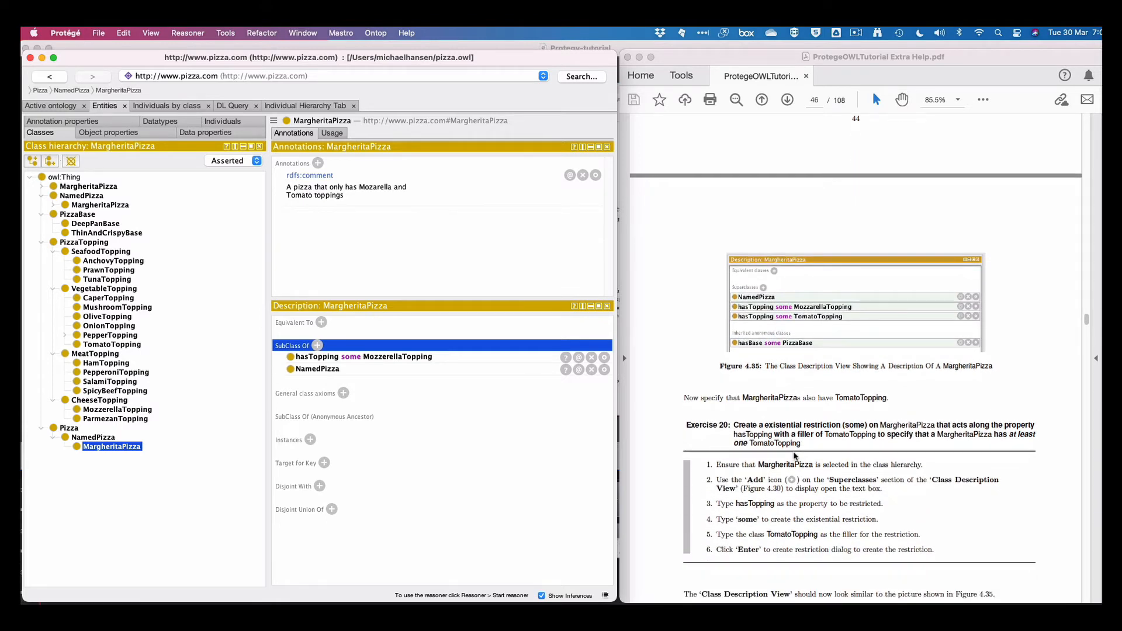
{"action": "scroll", "coordinate": [794, 455], "scroll_direction": "up", "scroll_amount": 1}
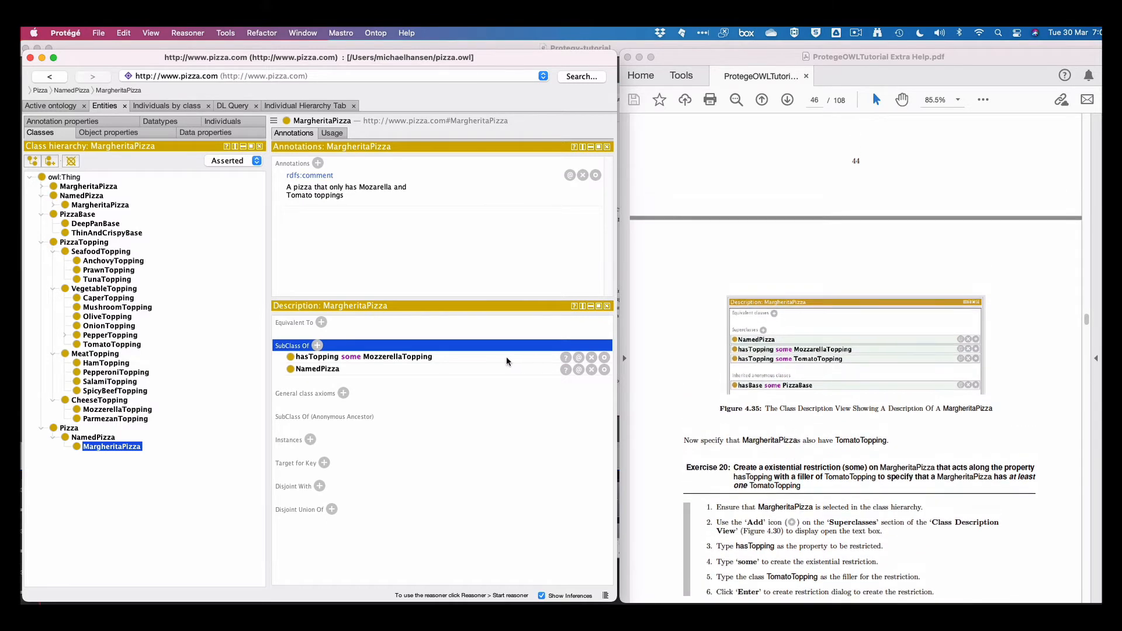
{"action": "scroll", "coordinate": [736, 402], "scroll_direction": "down", "scroll_amount": 3}
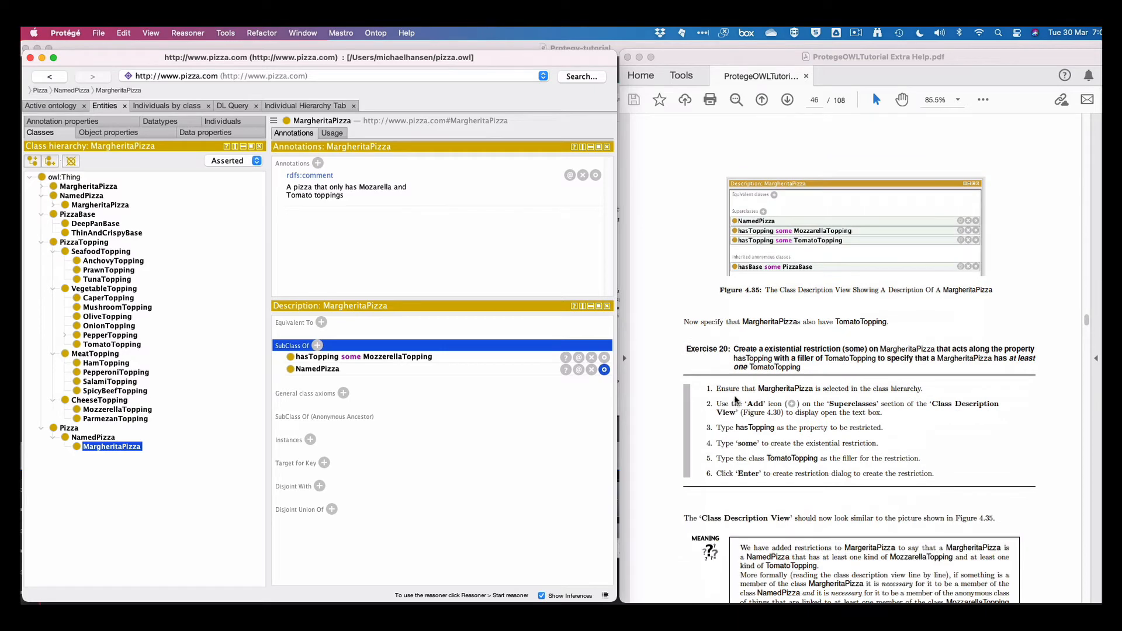
{"action": "scroll", "coordinate": [735, 401], "scroll_direction": "down", "scroll_amount": 1}
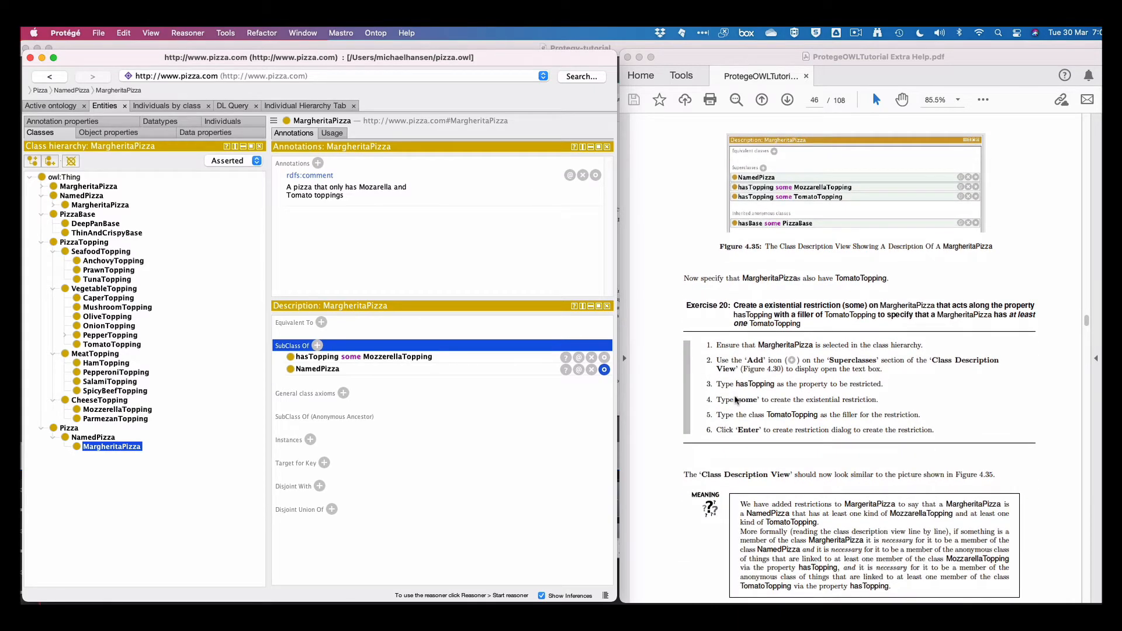
{"action": "left_click", "coordinate": [318, 346]}
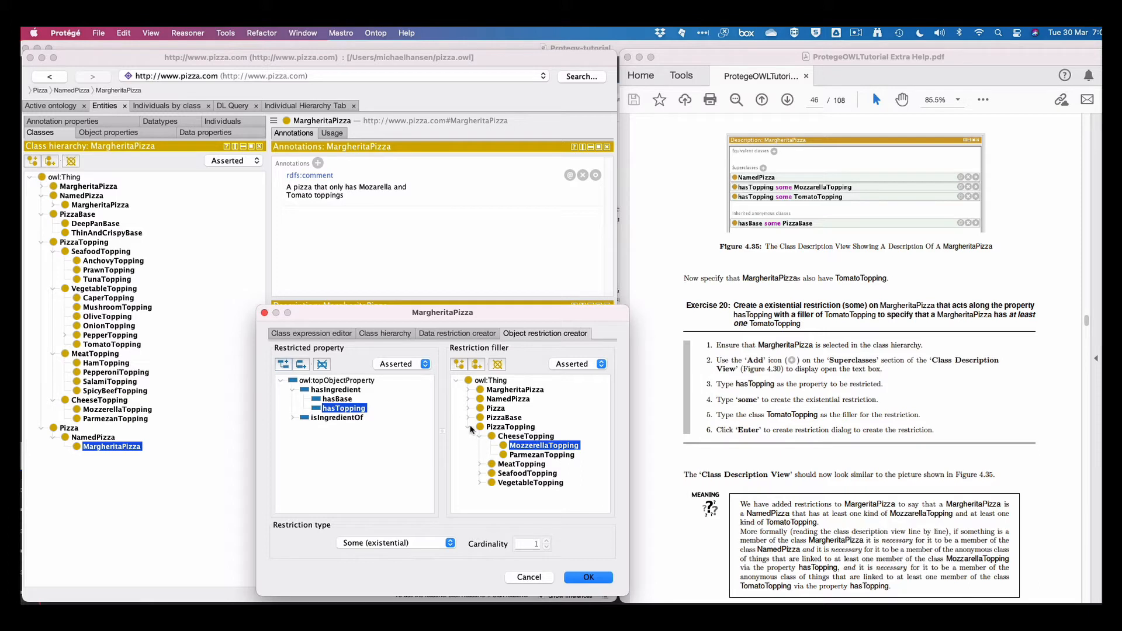
{"action": "left_click", "coordinate": [480, 483]}
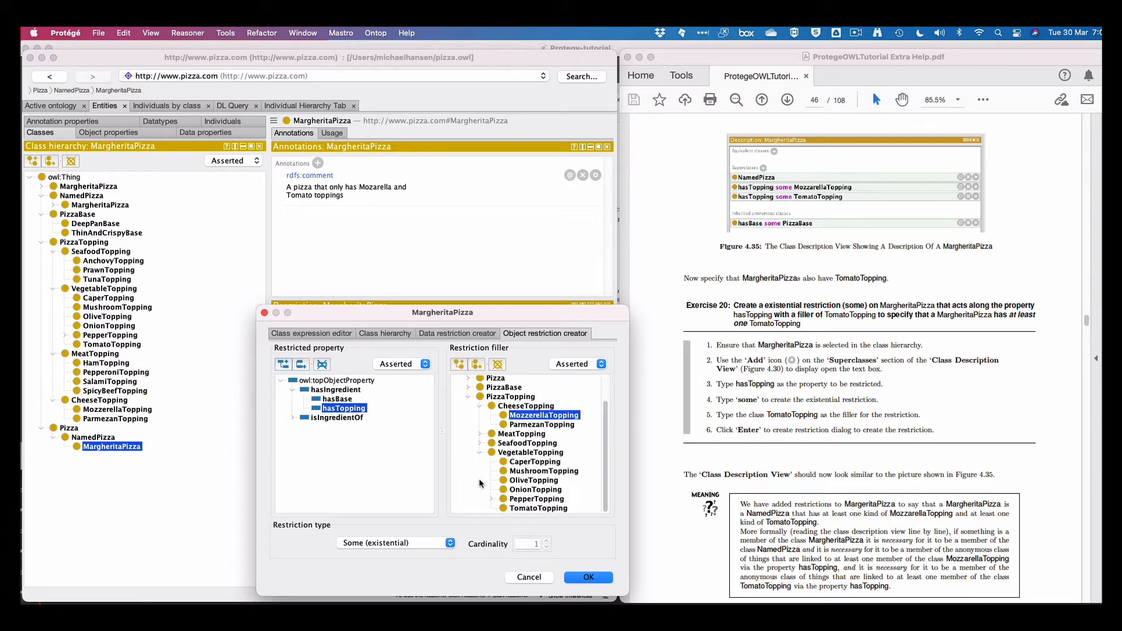
{"action": "left_click", "coordinate": [508, 508]}
{"action": "left_click", "coordinate": [583, 577]}
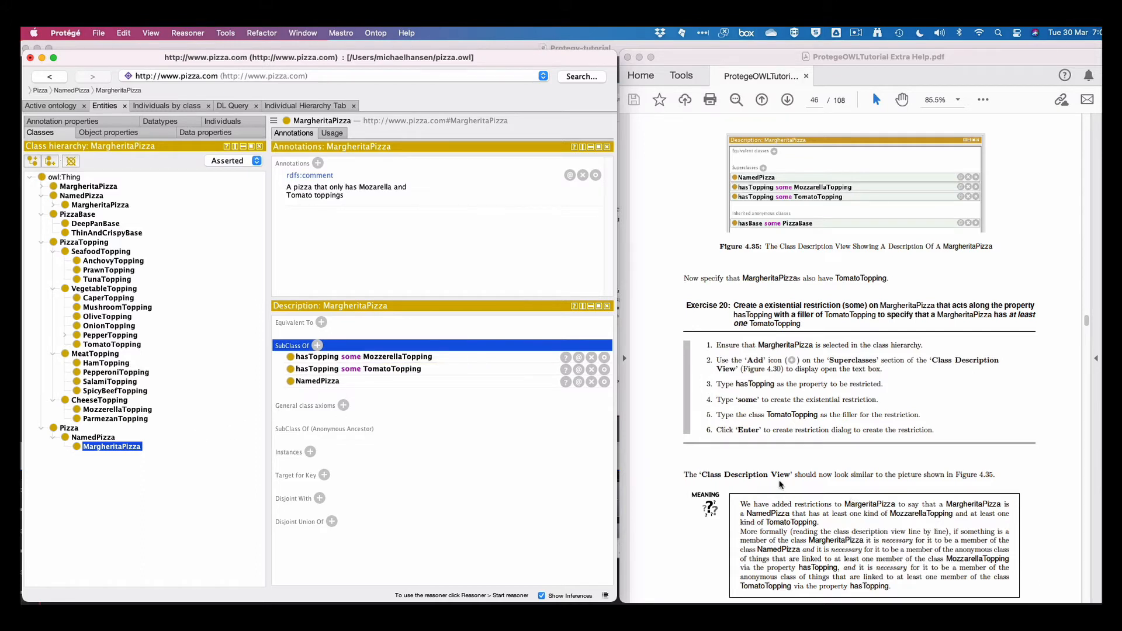
{"action": "key", "text": "super+s"}
Examine the MargheritaPizza branch directly under owl:Thing and read the tutorial through Exercise 21 on creating AmericanaPizza
{"action": "scroll", "coordinate": [800, 418], "scroll_direction": "down", "scroll_amount": 5}
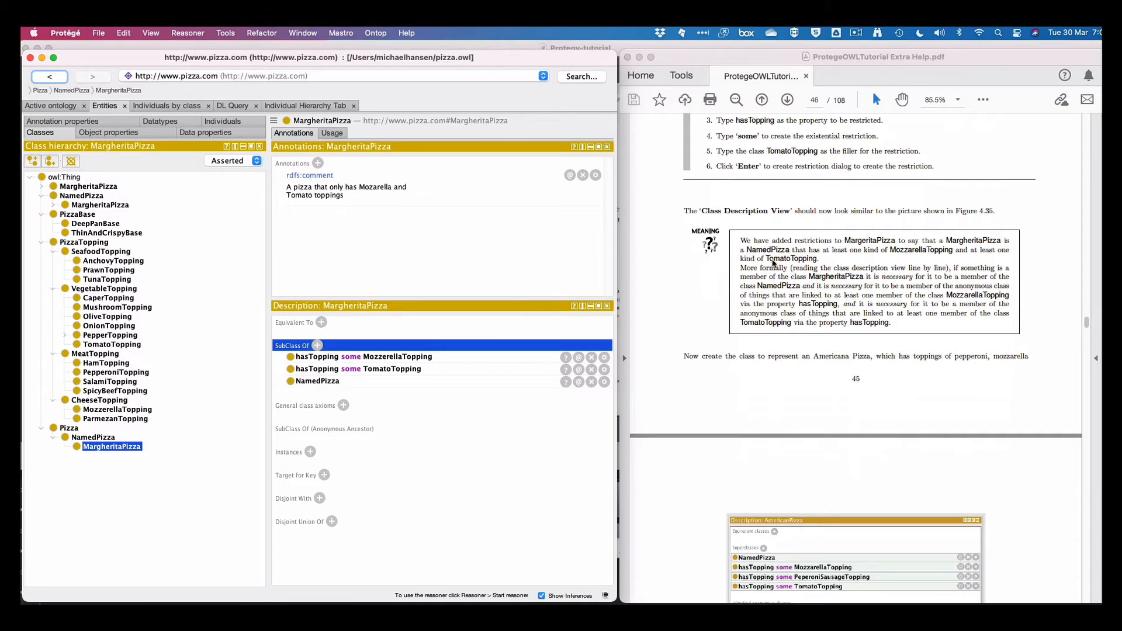
{"action": "left_click", "coordinate": [44, 186]}
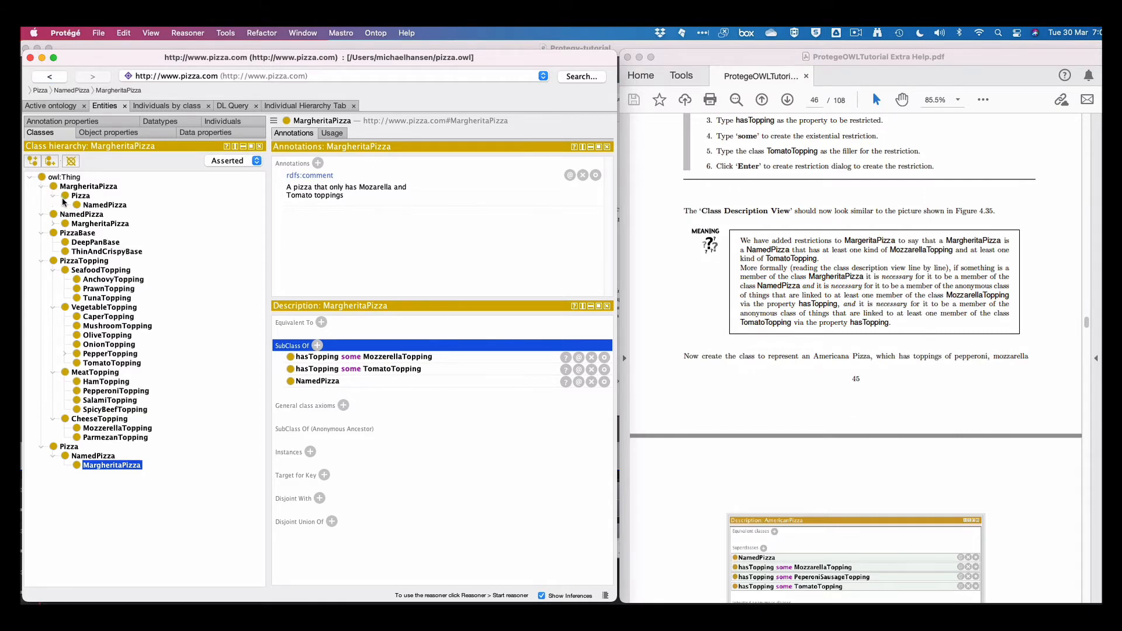
{"action": "left_click", "coordinate": [54, 196]}
{"action": "scroll", "coordinate": [814, 312], "scroll_direction": "down", "scroll_amount": 3}
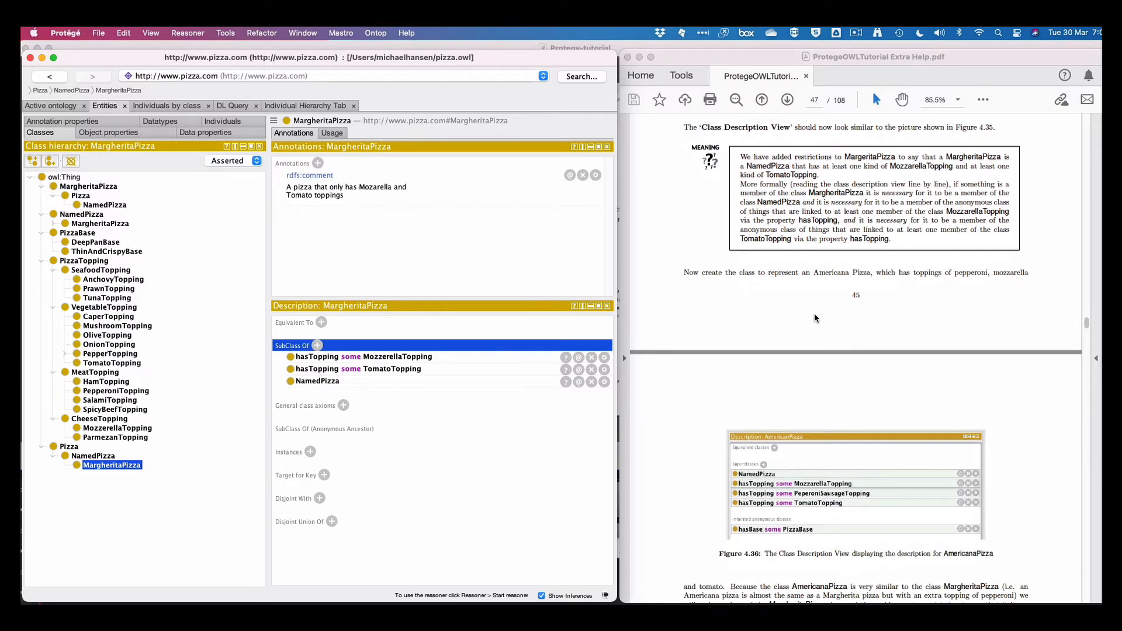
{"action": "scroll", "coordinate": [815, 318], "scroll_direction": "down", "scroll_amount": 5}
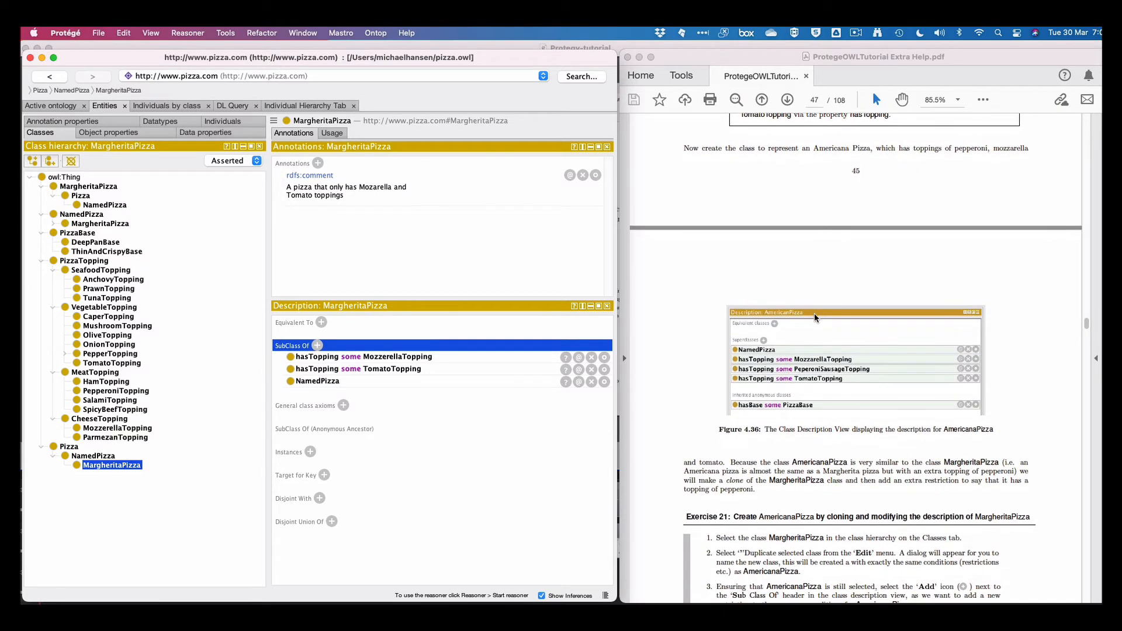
{"action": "scroll", "coordinate": [815, 317], "scroll_direction": "down", "scroll_amount": 1}
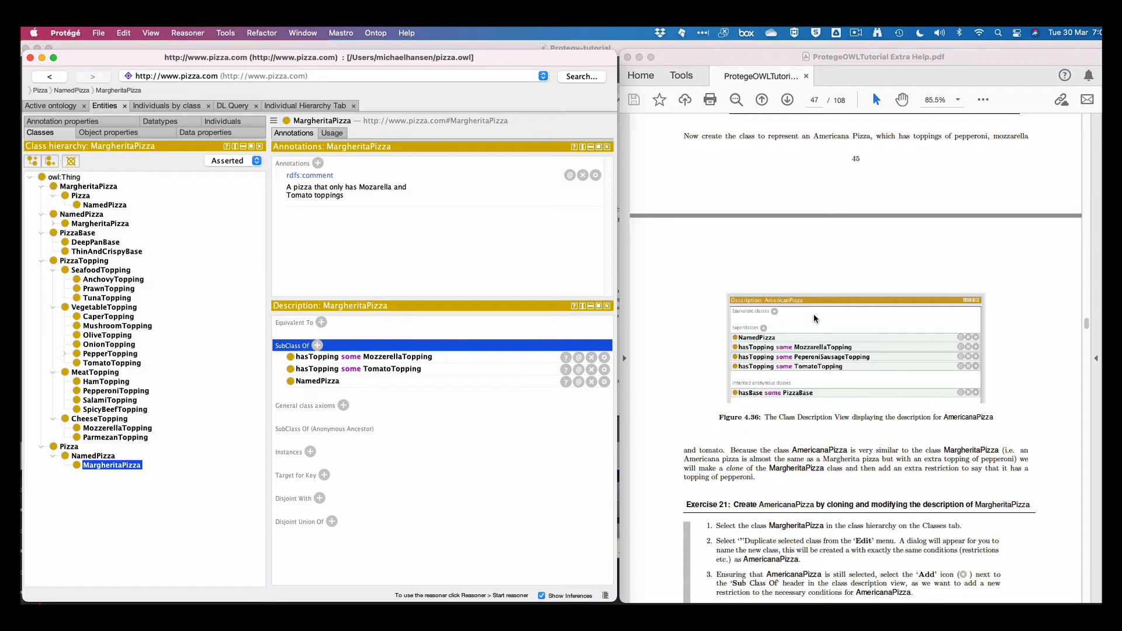
{"action": "scroll", "coordinate": [814, 314], "scroll_direction": "down", "scroll_amount": 2}
{"action": "scroll", "coordinate": [814, 314], "scroll_direction": "down", "scroll_amount": 10}
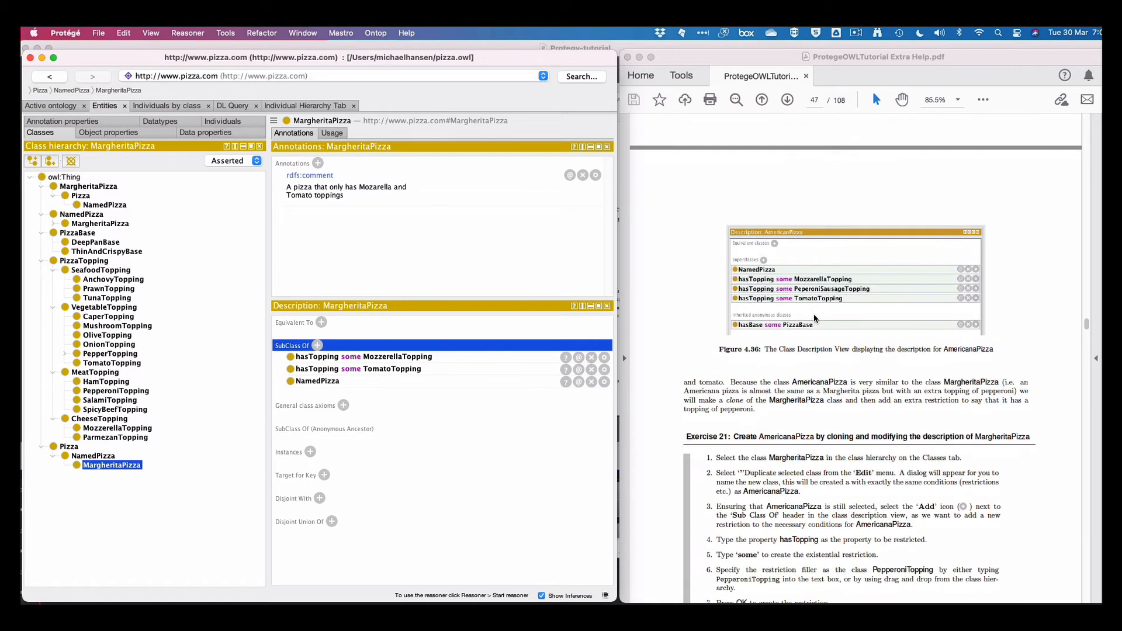
{"action": "scroll", "coordinate": [814, 317], "scroll_direction": "down", "scroll_amount": 1}
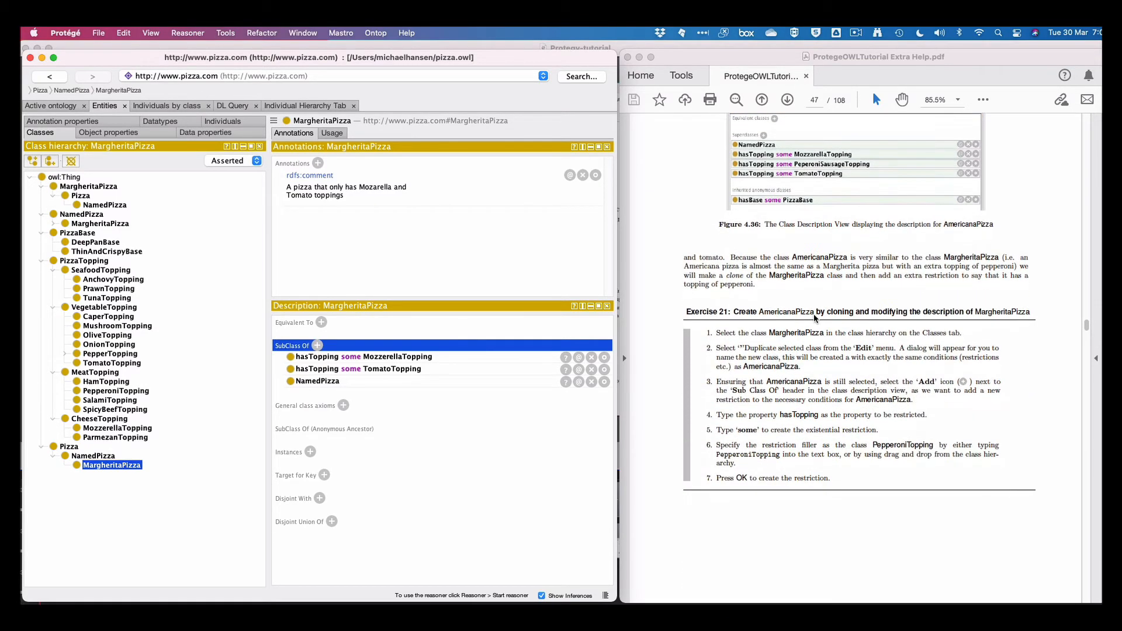
{"action": "scroll", "coordinate": [815, 318], "scroll_direction": "down", "scroll_amount": 5}
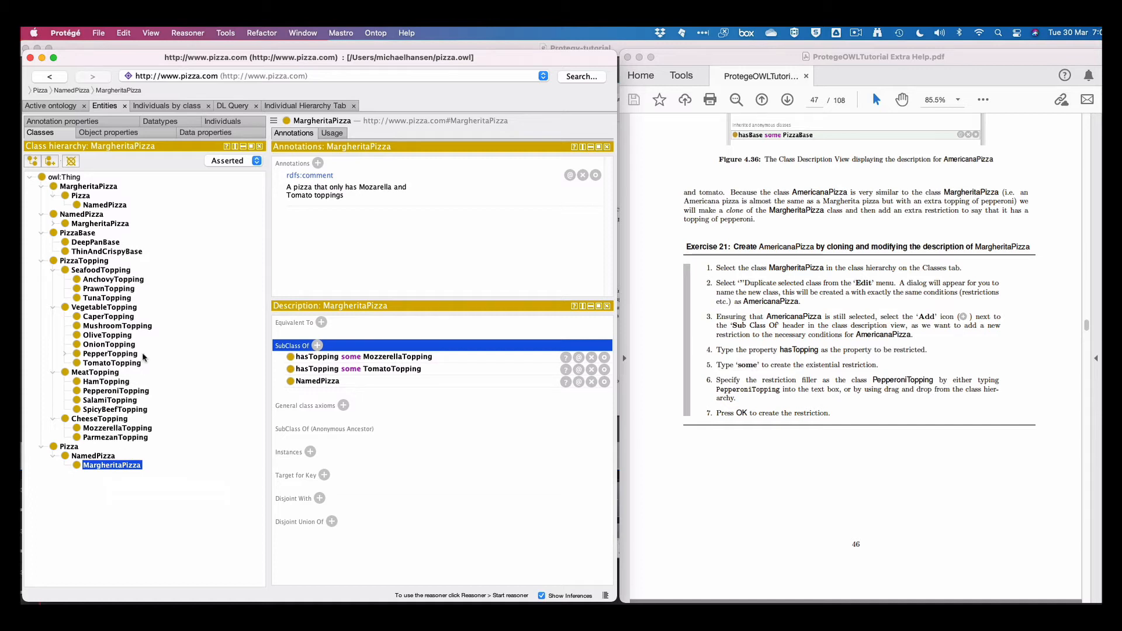
Duplicate the MargheritaPizza class as AmericanaPizza, keeping the original ontology and the duplicated annotations
{"action": "left_click", "coordinate": [124, 34]}
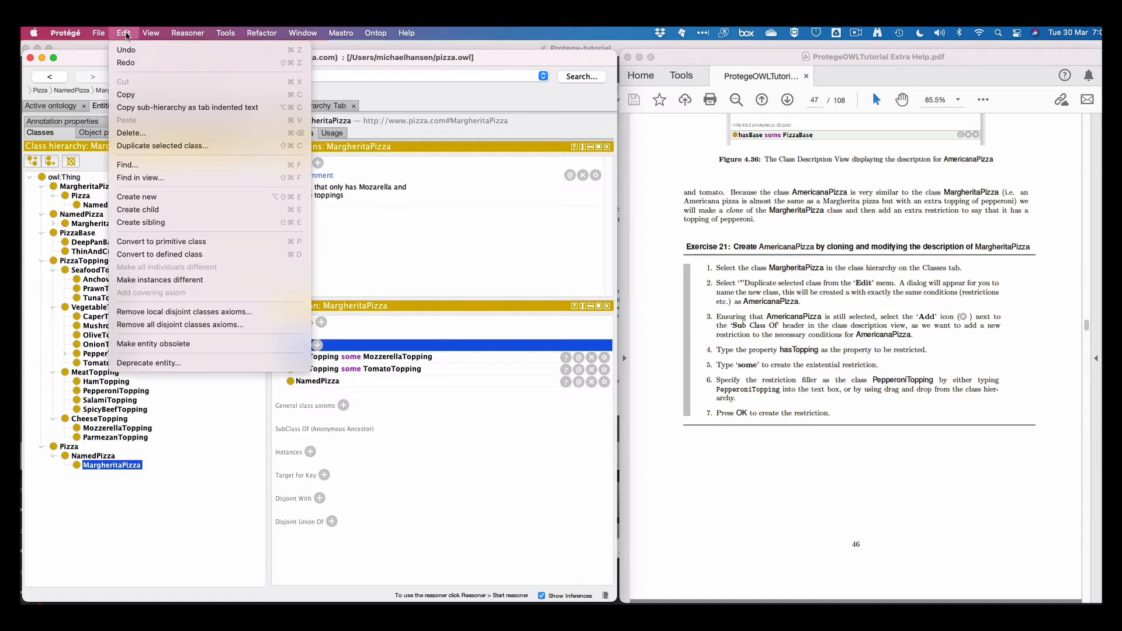
{"action": "left_click", "coordinate": [159, 147]}
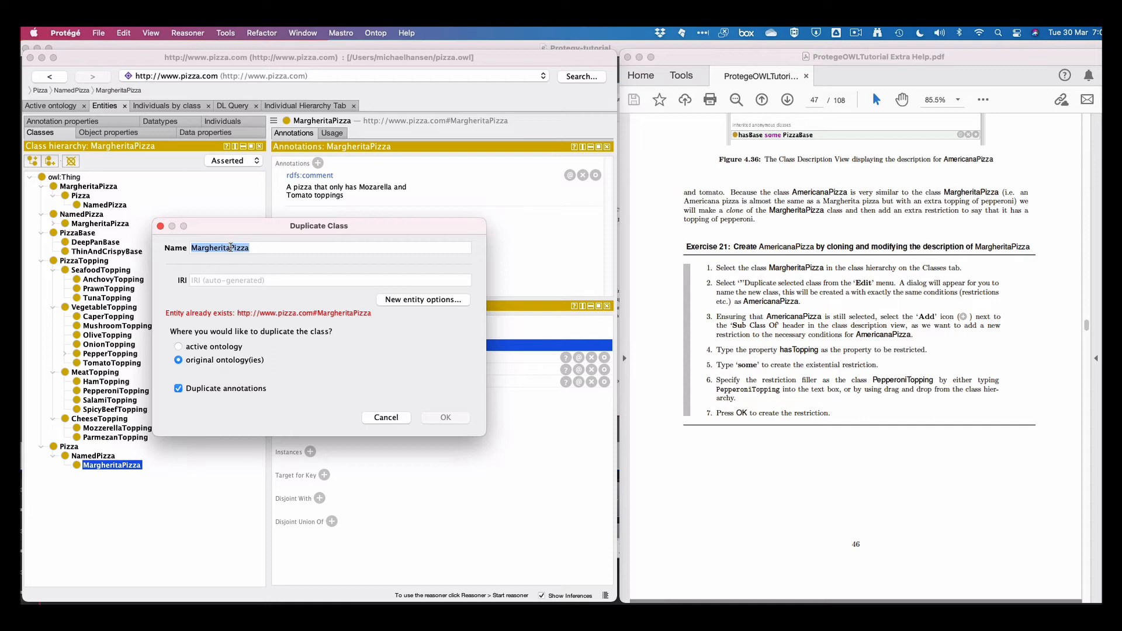
{"action": "left_click_drag", "start_coordinate": [231, 247], "coordinate": [180, 250]}
{"action": "type", "text": "Am"}
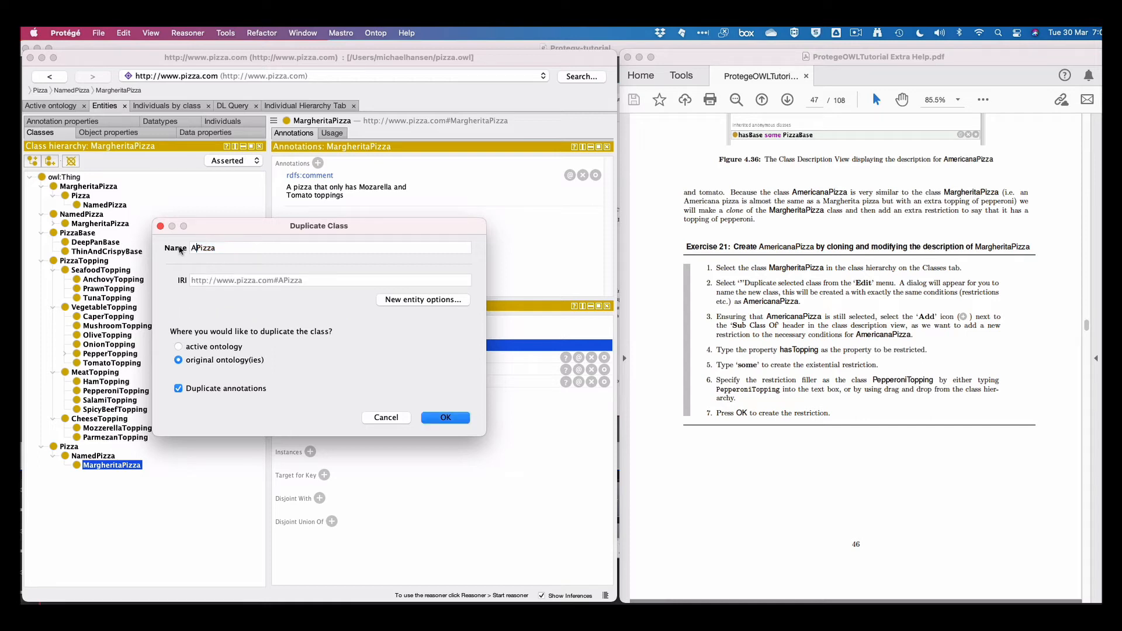
{"action": "type", "text": "ericana"}
{"action": "left_click", "coordinate": [446, 418]}
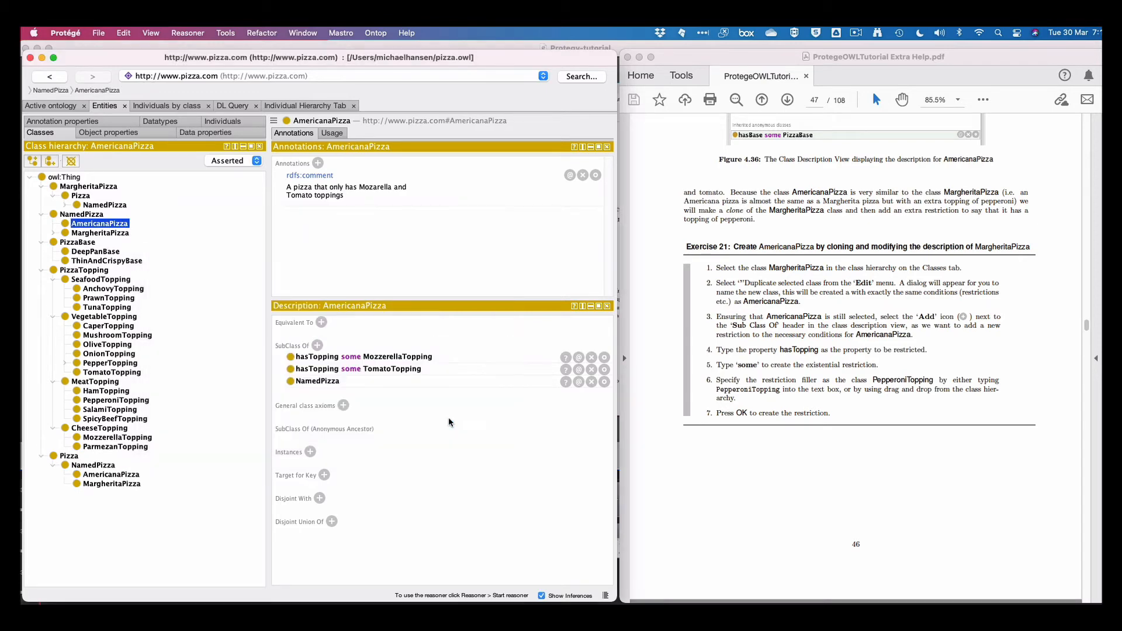
Add the existential superclass restriction hasTopping some PepperTopping to AmericanaPizza in the Pizza > NamedPizza branch
{"action": "left_click", "coordinate": [125, 474]}
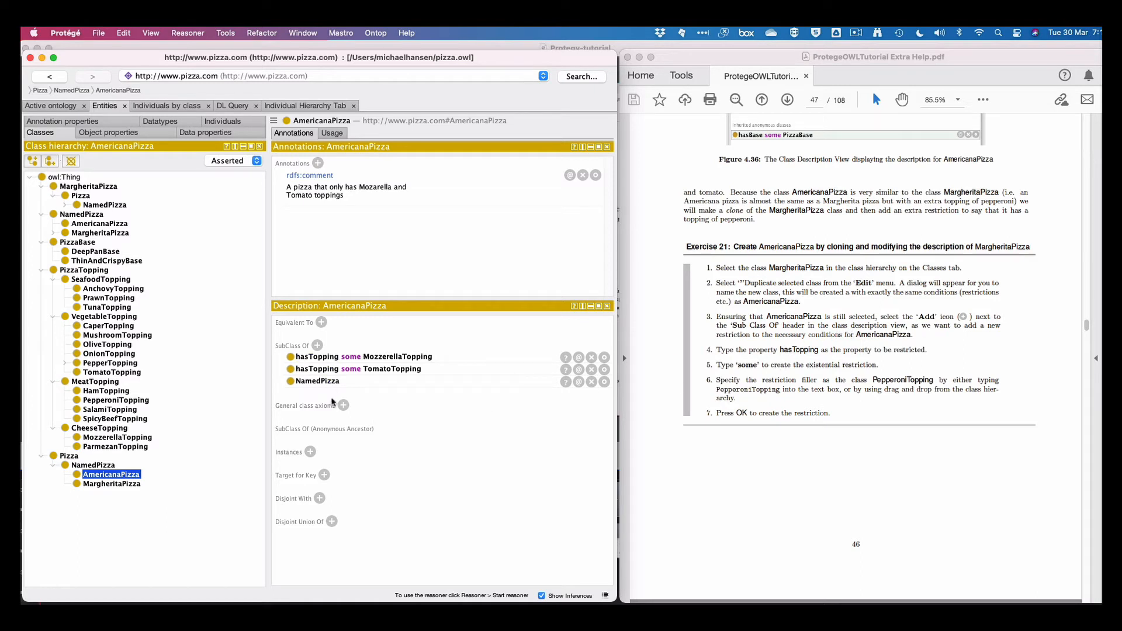
{"action": "left_click", "coordinate": [319, 346]}
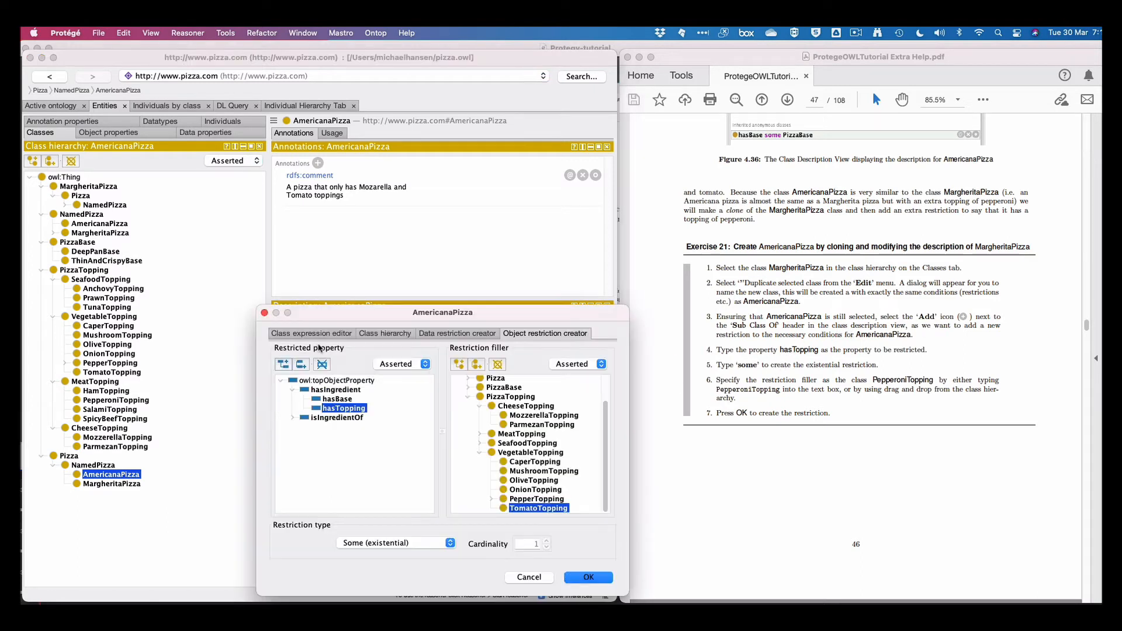
{"action": "left_click_drag", "start_coordinate": [508, 308], "coordinate": [407, 280]}
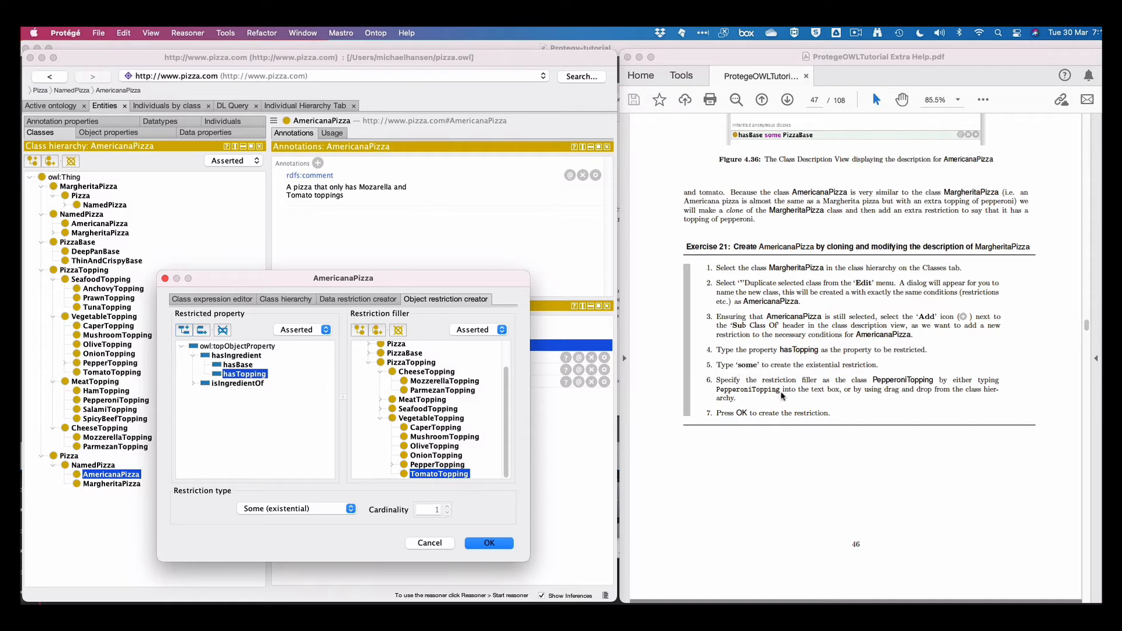
{"action": "left_click", "coordinate": [432, 466]}
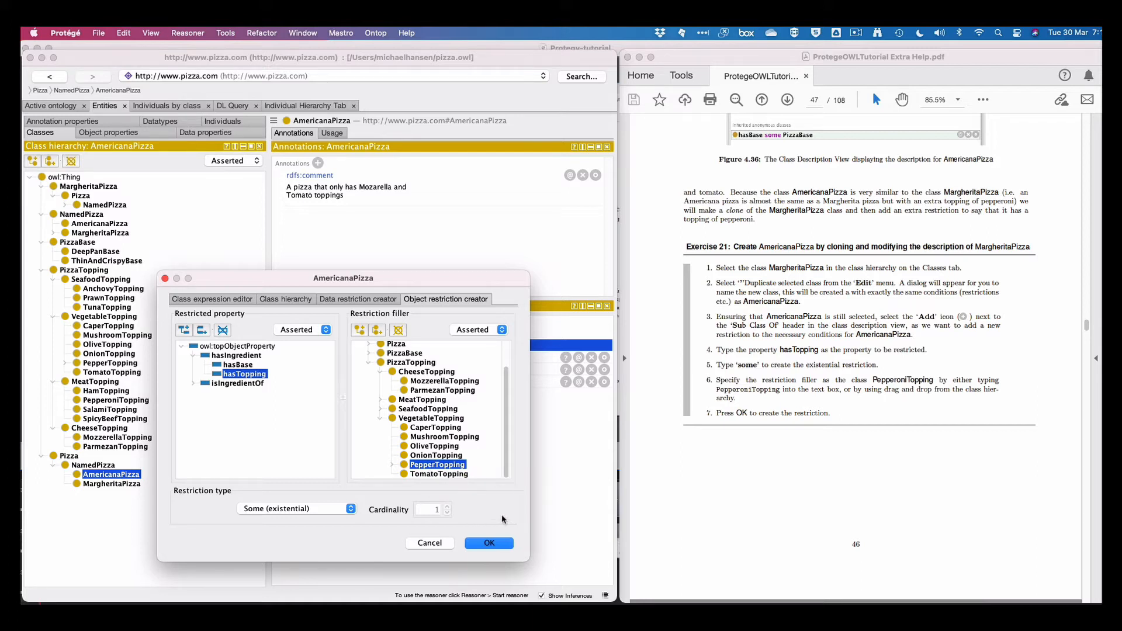
{"action": "left_click", "coordinate": [496, 544]}
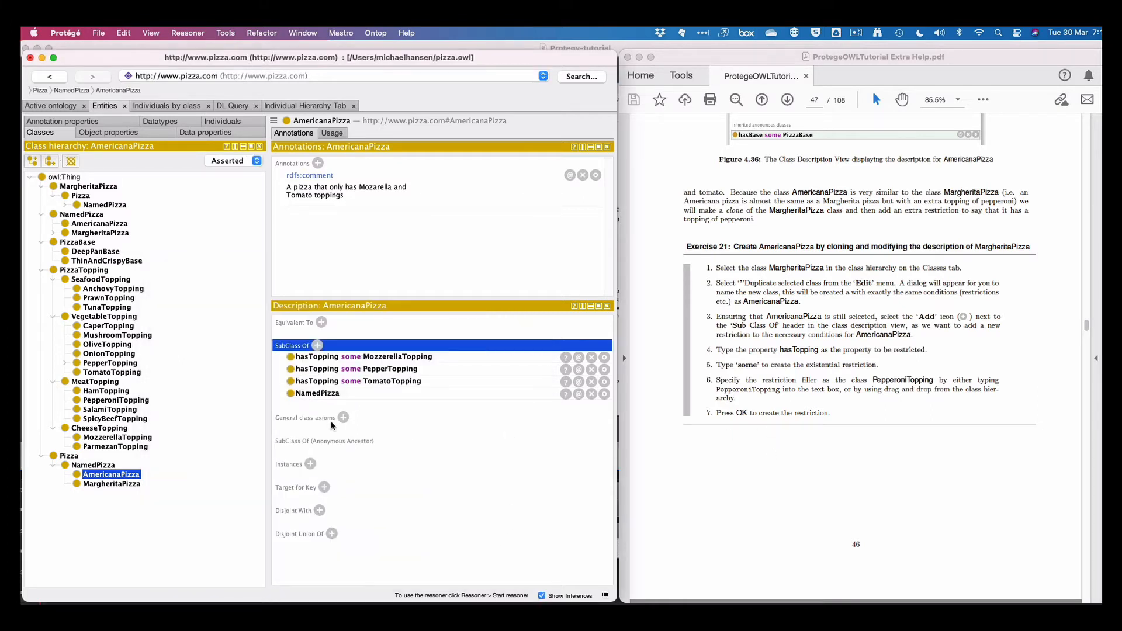
Read Exercises 21 and 22 in the tutorial PDF and check AmericanaPizza and MargheritaPizza in the top-level NamedPizza branch
{"action": "scroll", "coordinate": [701, 482], "scroll_direction": "down", "scroll_amount": 10}
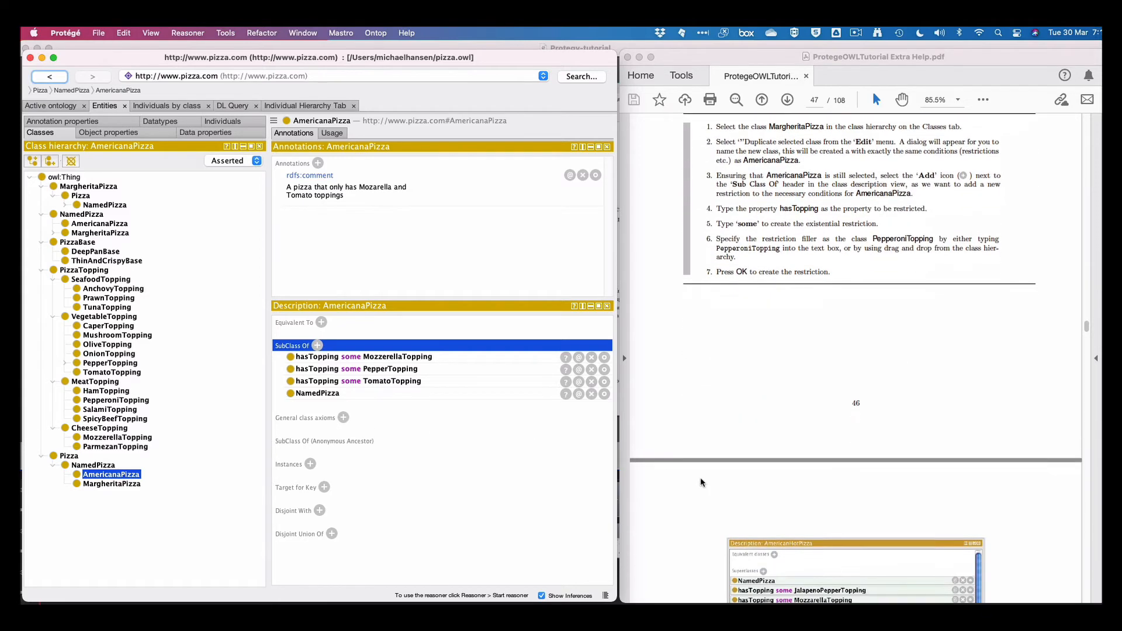
{"action": "scroll", "coordinate": [701, 481], "scroll_direction": "down", "scroll_amount": 2}
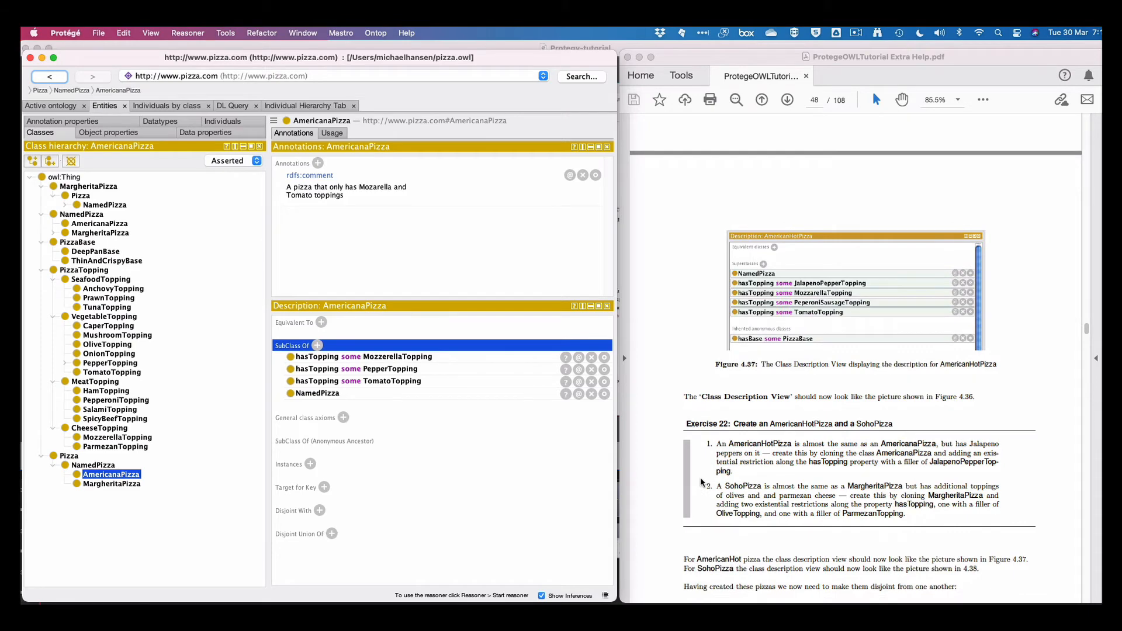
{"action": "scroll", "coordinate": [701, 482], "scroll_direction": "up", "scroll_amount": 2}
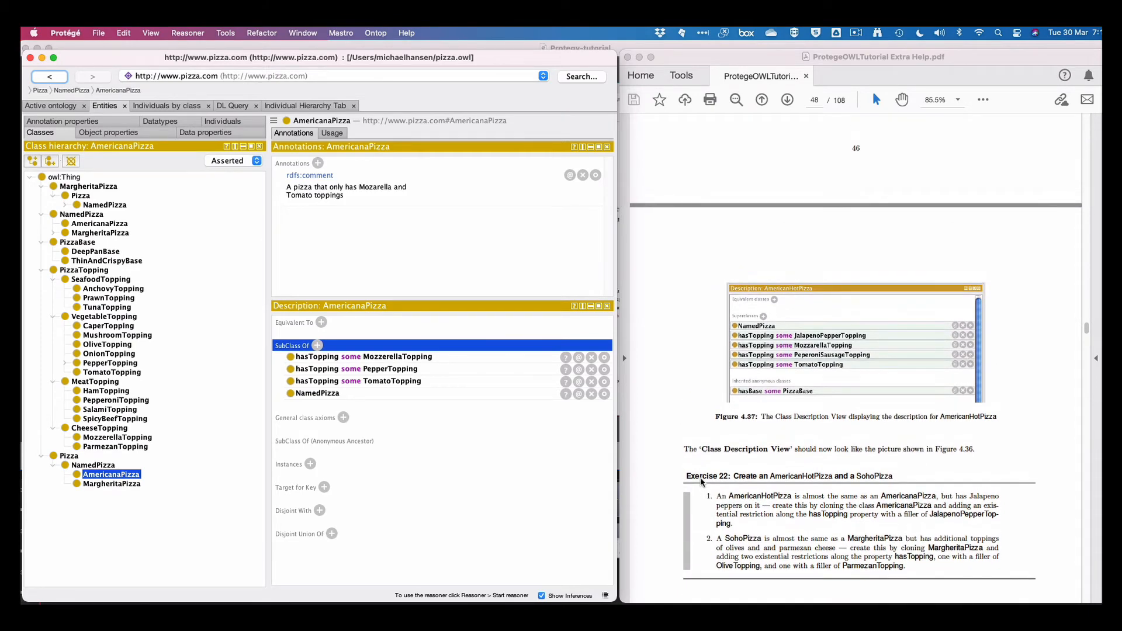
{"action": "scroll", "coordinate": [701, 482], "scroll_direction": "up", "scroll_amount": 10}
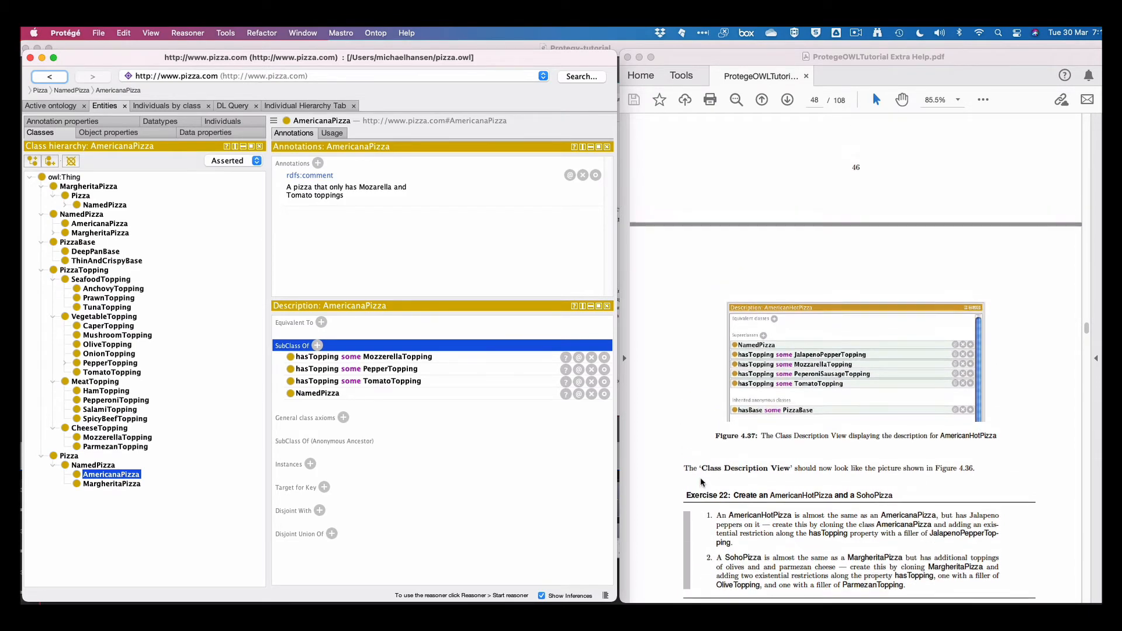
{"action": "scroll", "coordinate": [701, 477], "scroll_direction": "up", "scroll_amount": 1}
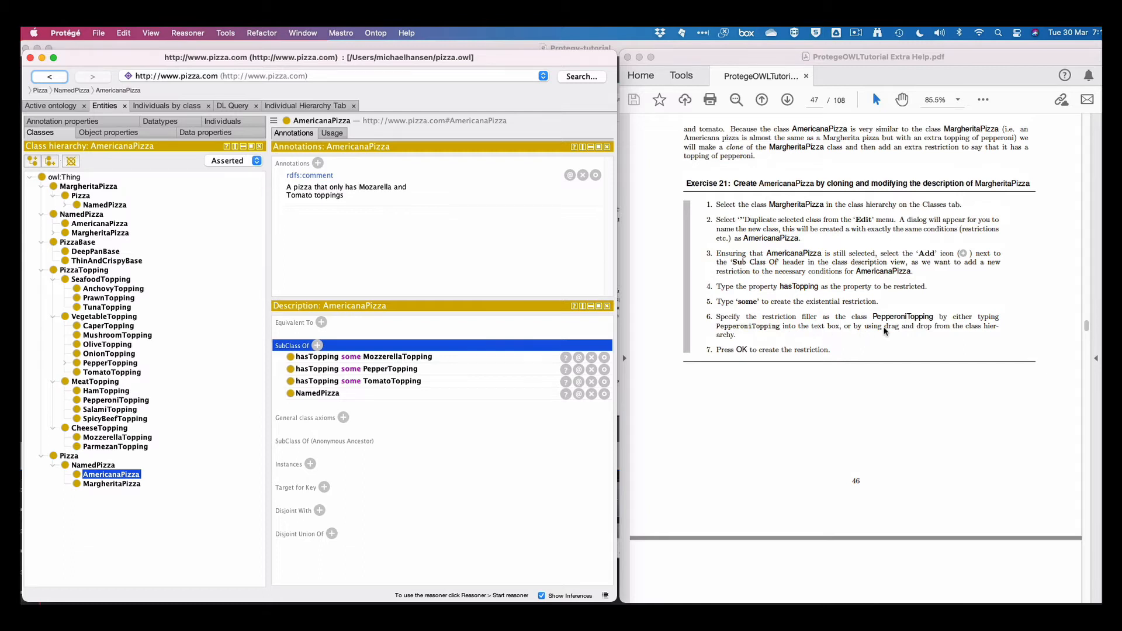
{"action": "scroll", "coordinate": [770, 352], "scroll_direction": "down", "scroll_amount": 10}
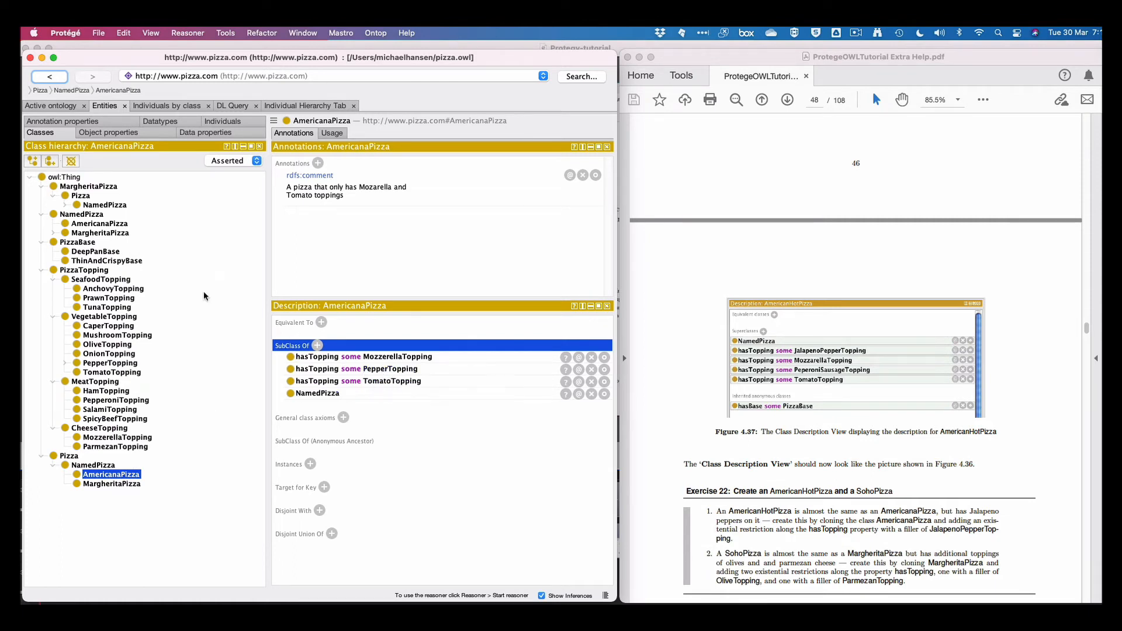
{"action": "left_click", "coordinate": [84, 226]}
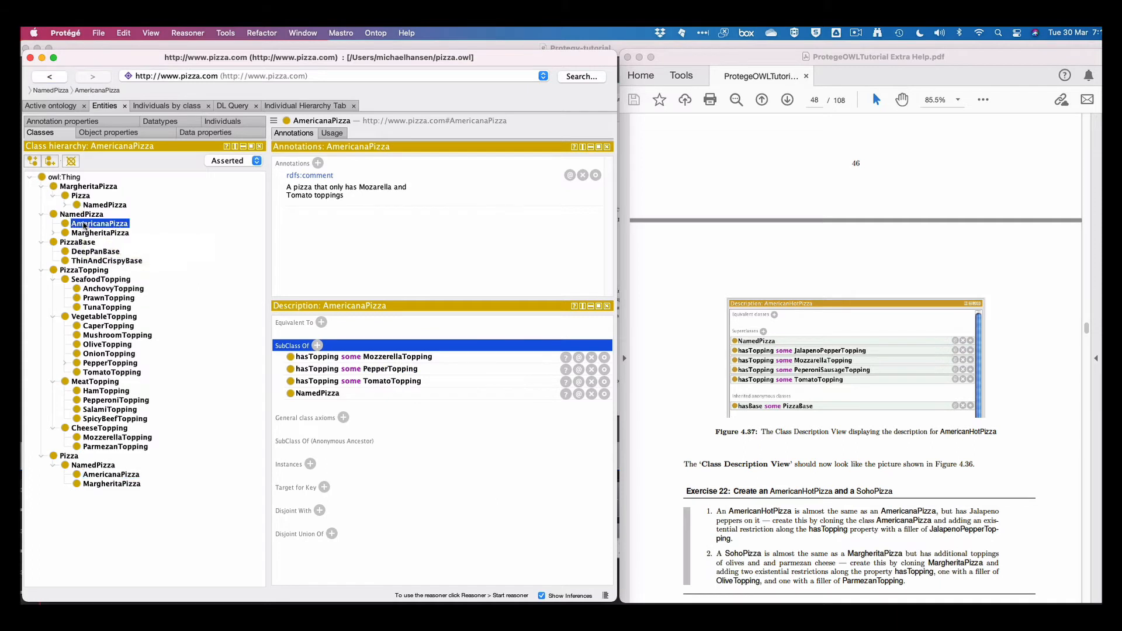
{"action": "left_click", "coordinate": [85, 233]}
{"action": "left_click", "coordinate": [83, 225]}
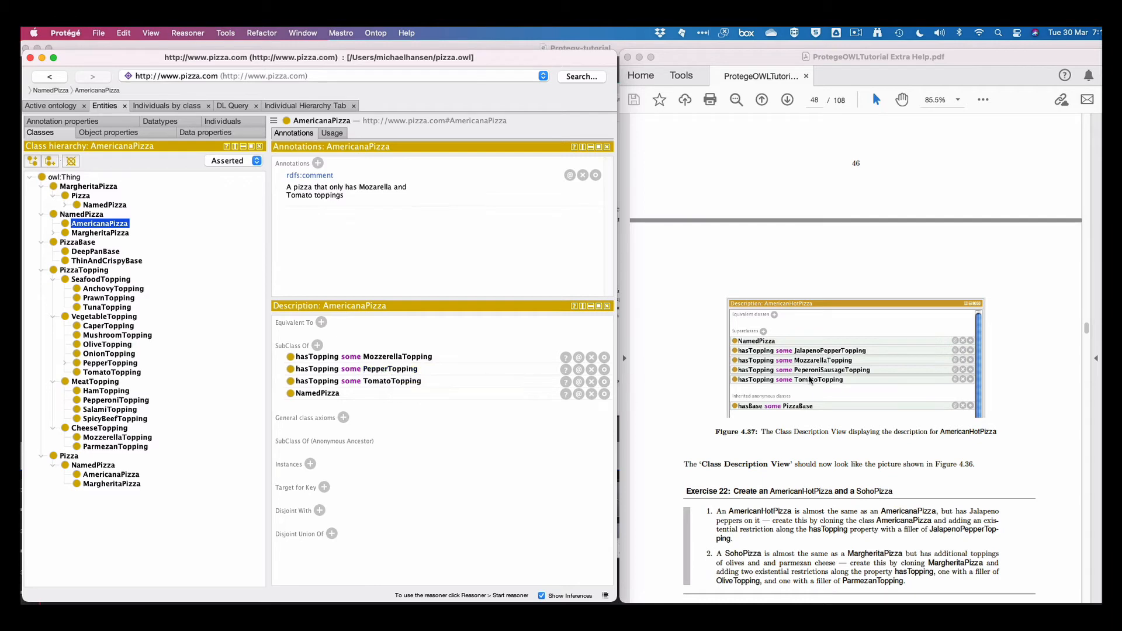
Compare AmericanaPizza's description with Figures 4.36 and 4.37 in the tutorial, then read on through Exercises 22 and 23
{"action": "scroll", "coordinate": [810, 379], "scroll_direction": "up", "scroll_amount": 10}
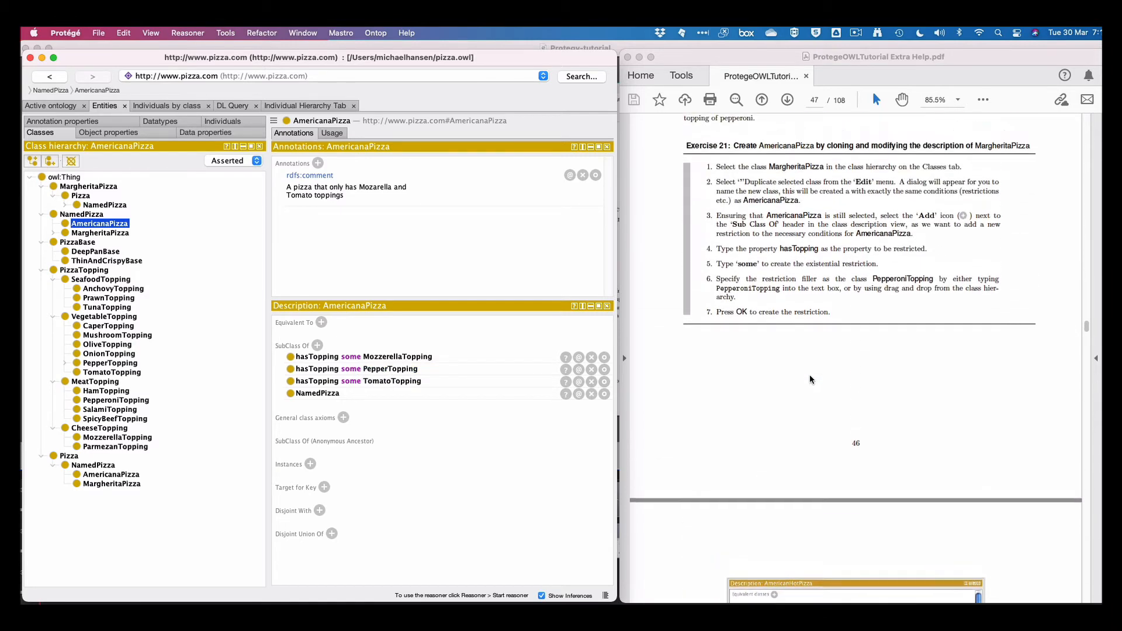
{"action": "scroll", "coordinate": [808, 355], "scroll_direction": "up", "scroll_amount": 6}
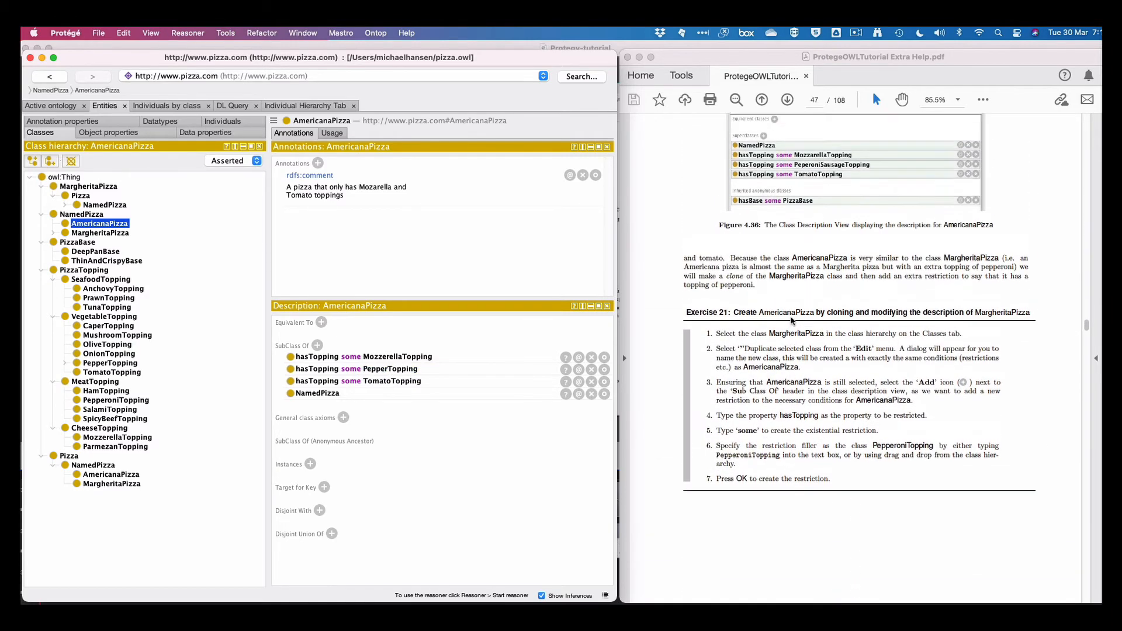
{"action": "scroll", "coordinate": [790, 316], "scroll_direction": "down", "scroll_amount": 2}
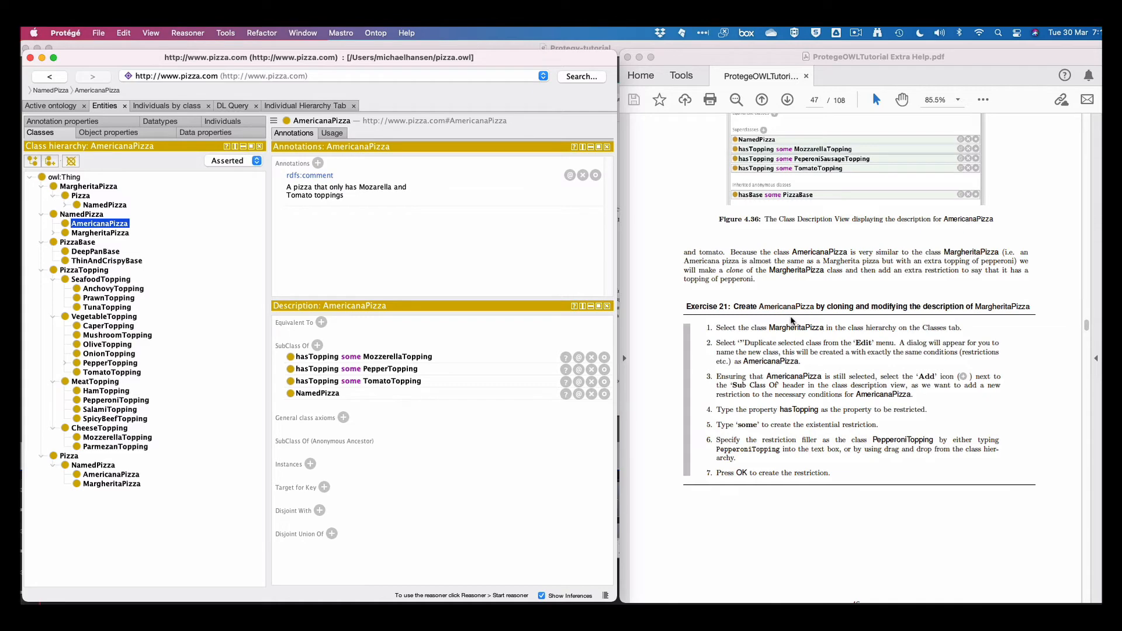
{"action": "scroll", "coordinate": [792, 321], "scroll_direction": "up", "scroll_amount": 3}
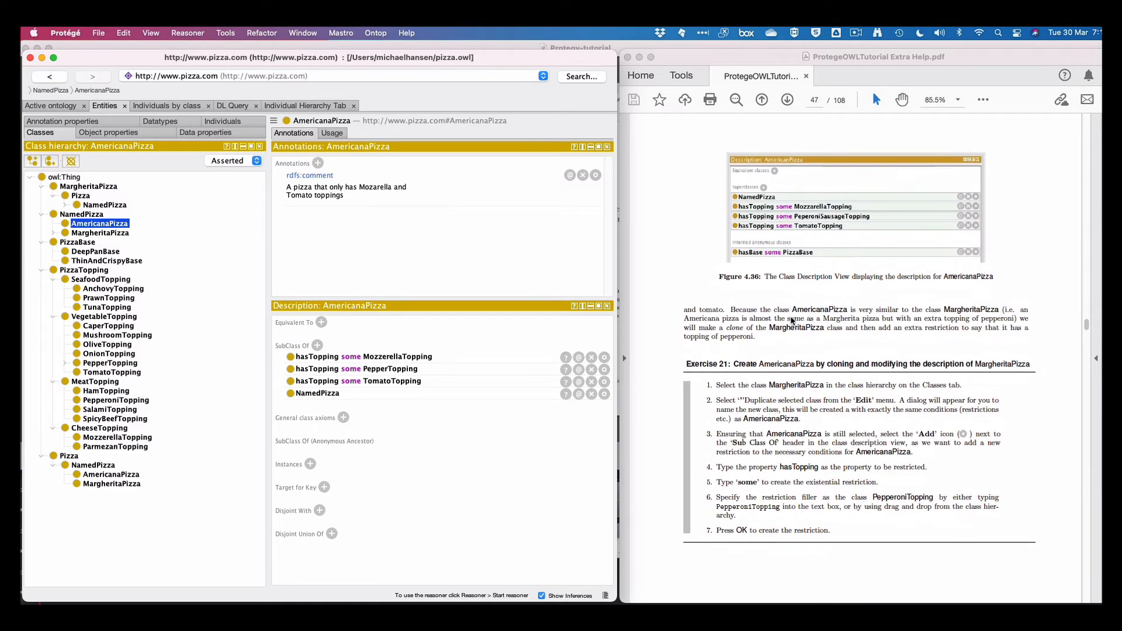
{"action": "scroll", "coordinate": [793, 320], "scroll_direction": "down", "scroll_amount": 15}
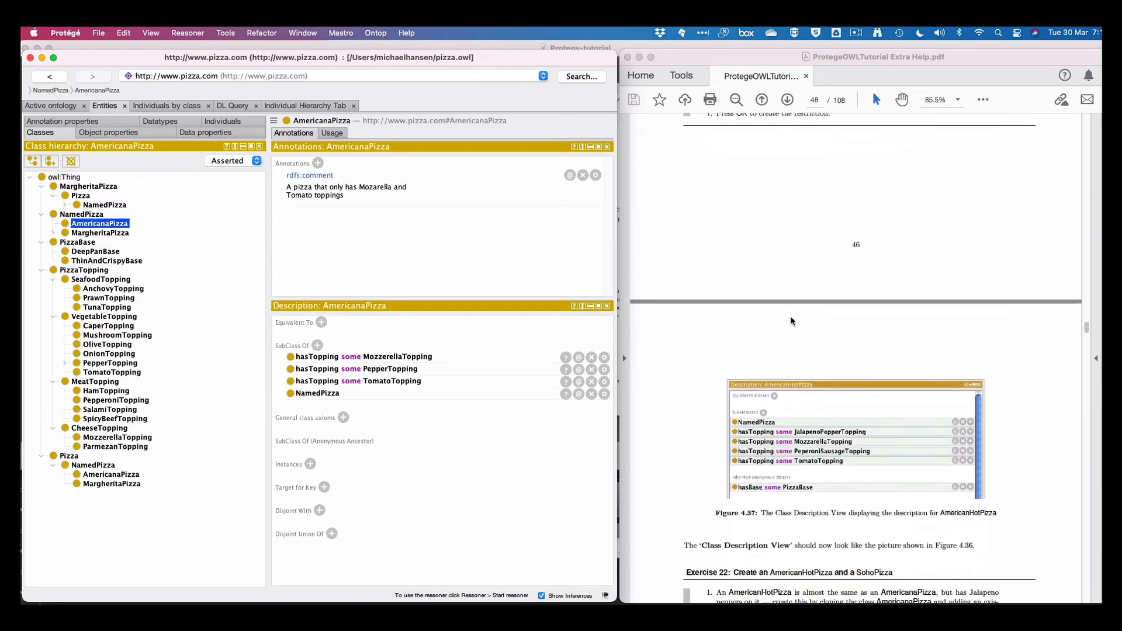
{"action": "scroll", "coordinate": [790, 321], "scroll_direction": "down", "scroll_amount": 1}
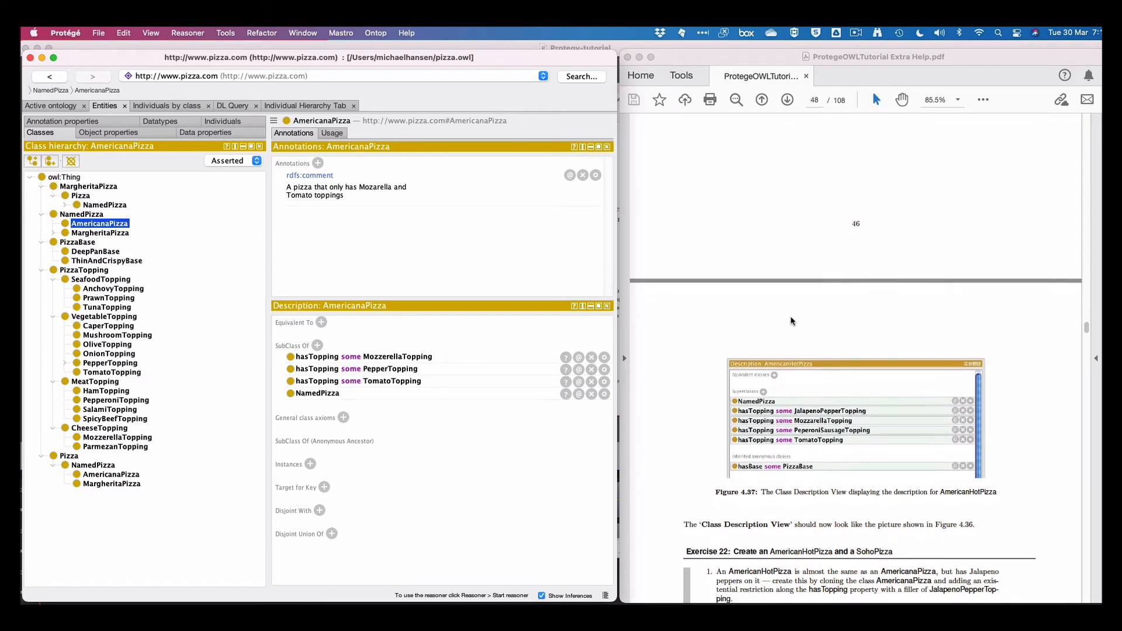
{"action": "scroll", "coordinate": [790, 321], "scroll_direction": "down", "scroll_amount": 5}
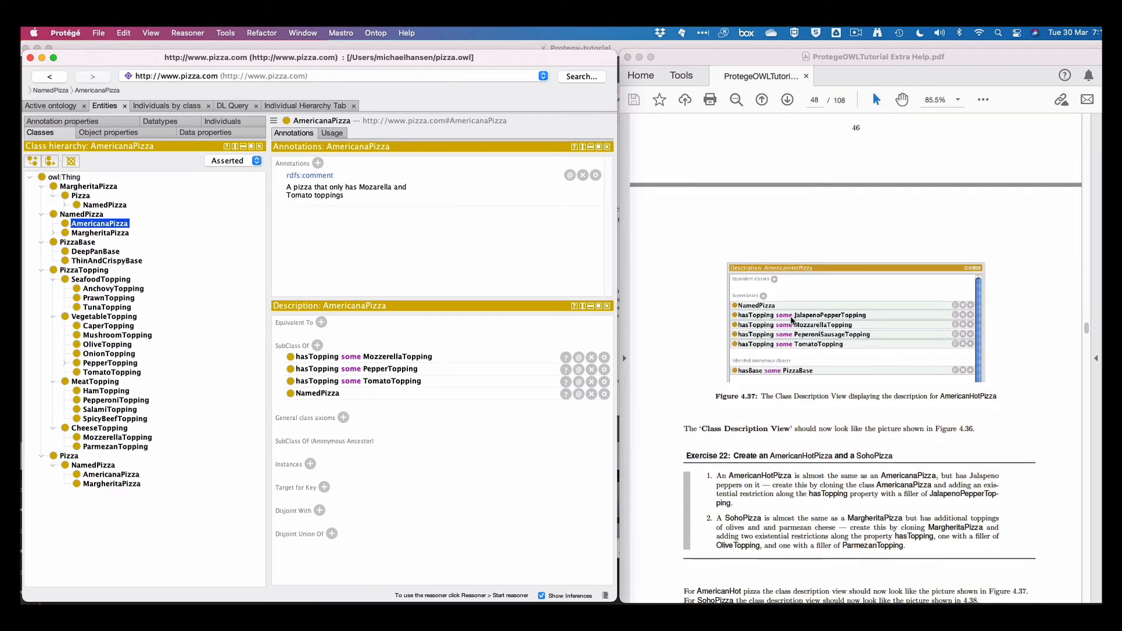
{"action": "scroll", "coordinate": [791, 319], "scroll_direction": "down", "scroll_amount": 8}
{"action": "scroll", "coordinate": [769, 339], "scroll_direction": "up", "scroll_amount": 12}
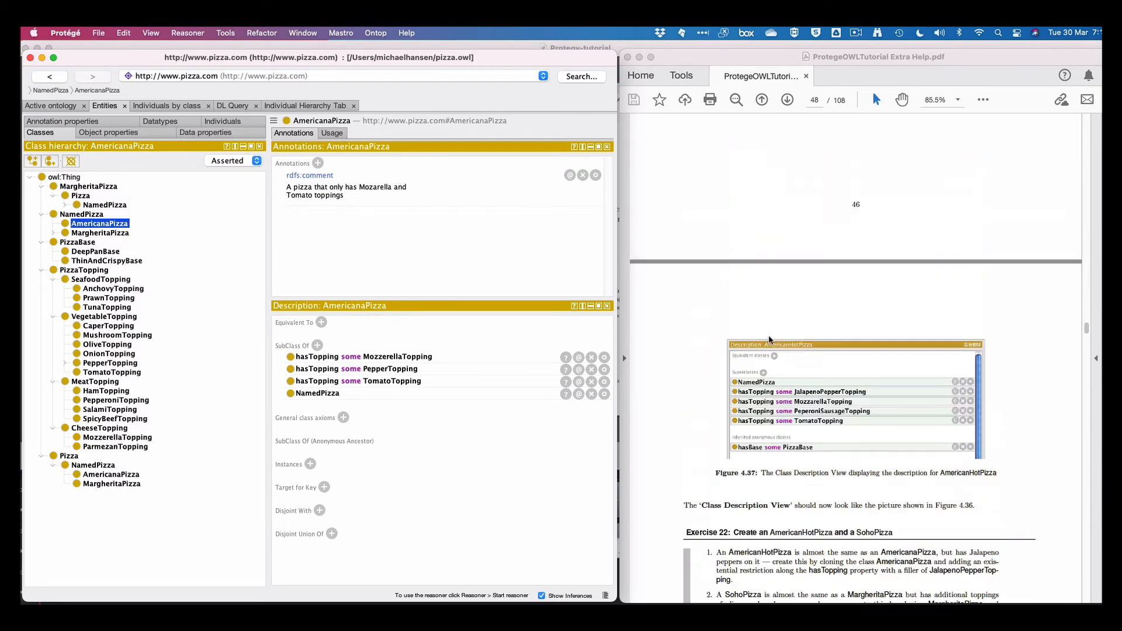
{"action": "scroll", "coordinate": [770, 338], "scroll_direction": "up", "scroll_amount": 15}
{"action": "scroll", "coordinate": [769, 339], "scroll_direction": "down", "scroll_amount": 10}
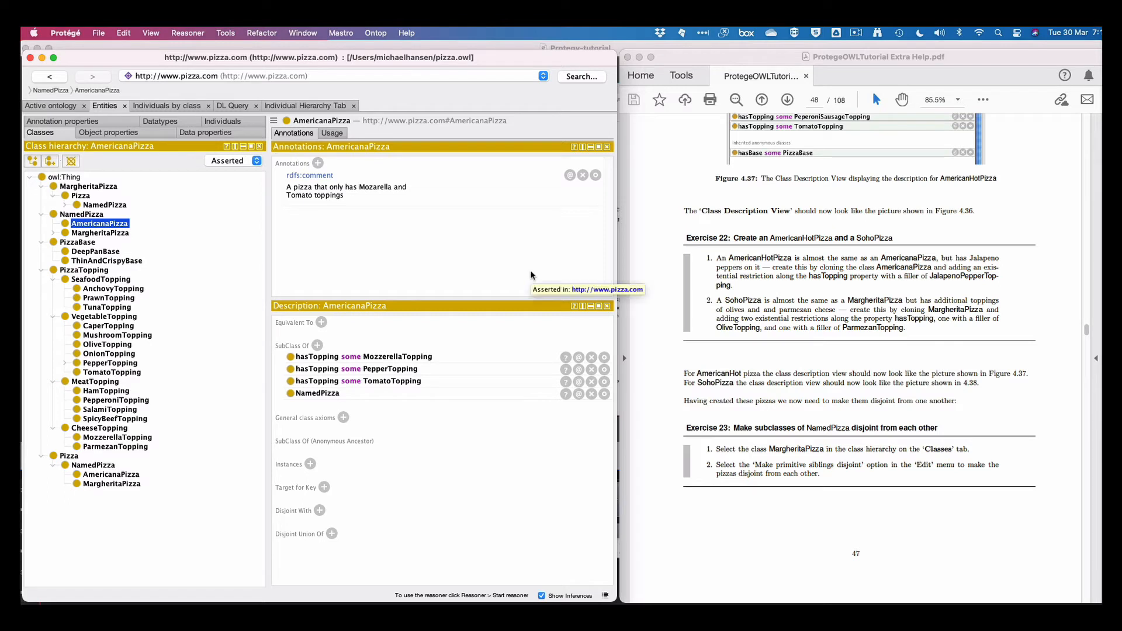
Duplicate the AmericanaPizza class in the Pizza > NamedPizza branch as AmericanHotPizza
{"action": "left_click", "coordinate": [117, 475]}
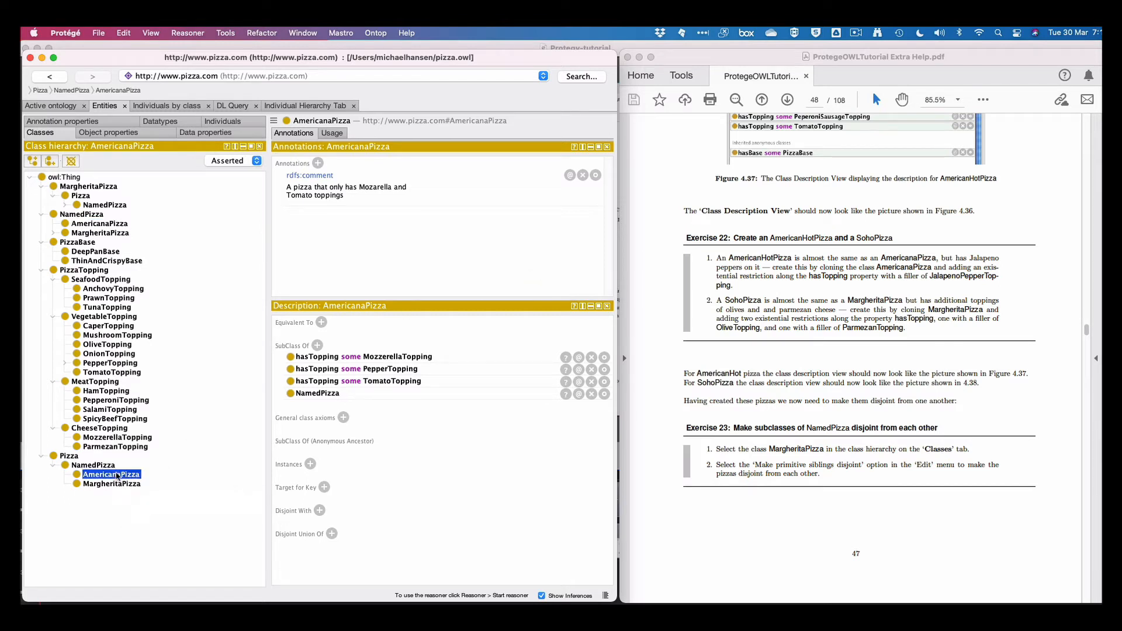
{"action": "left_click", "coordinate": [123, 33]}
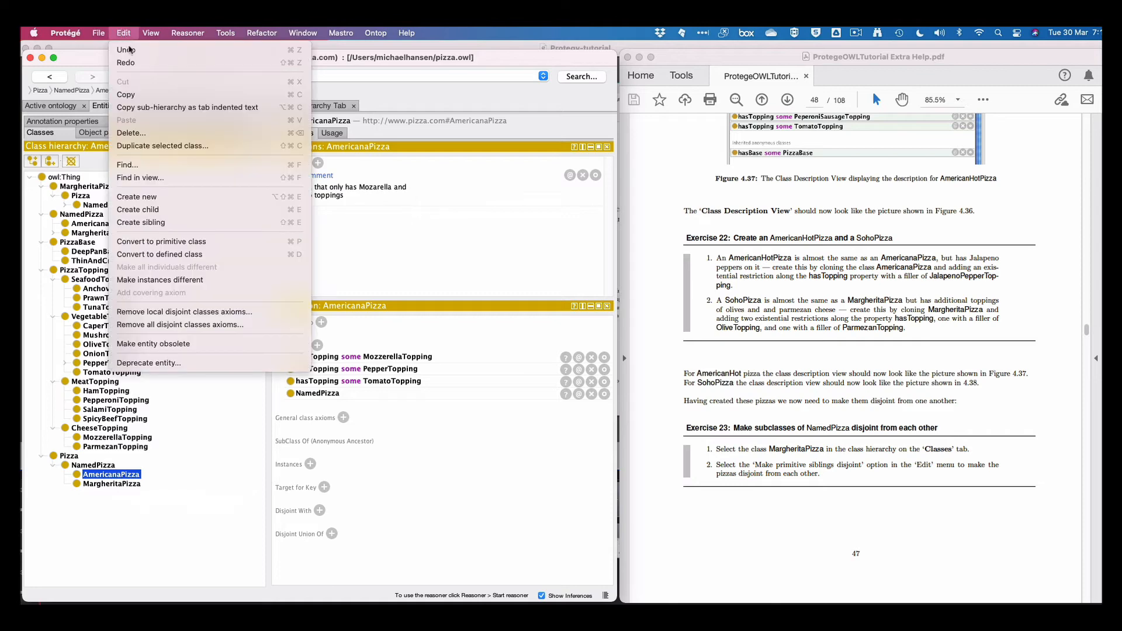
{"action": "left_click", "coordinate": [175, 146]}
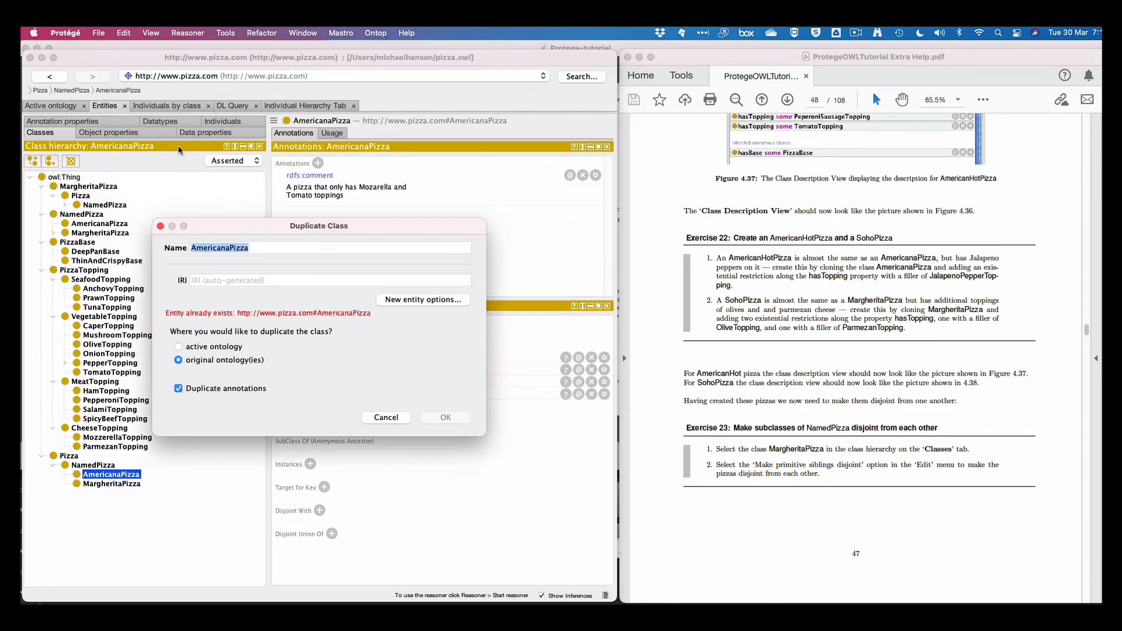
{"action": "left_click", "coordinate": [229, 248]}
{"action": "key", "text": "BackSpace"}
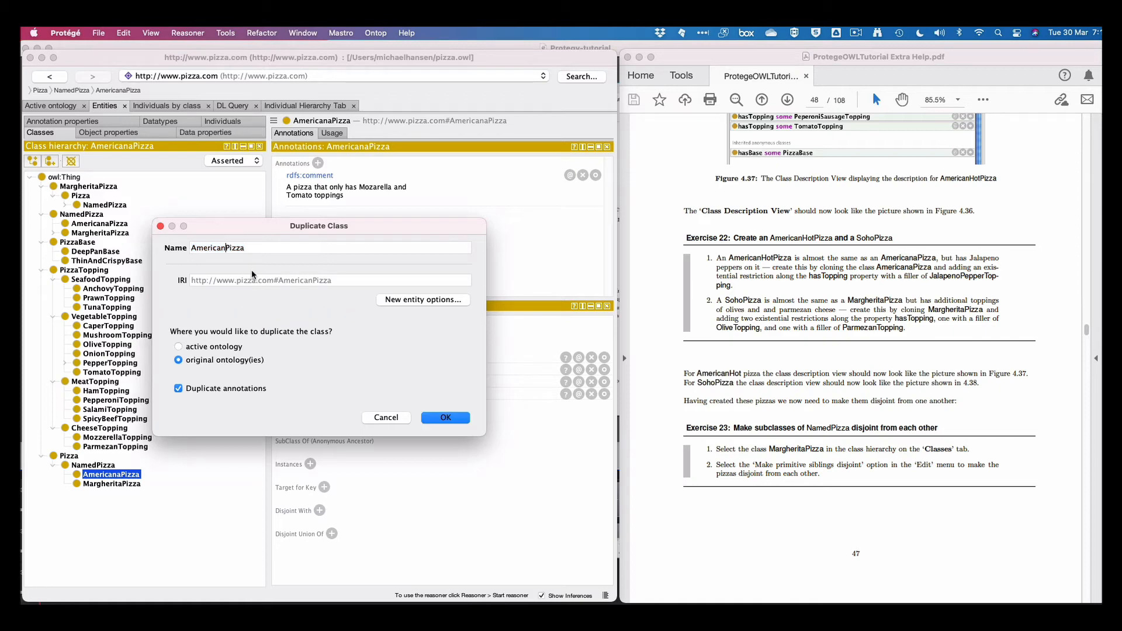
{"action": "type", "text": "Hot"}
{"action": "key", "text": "Return"}
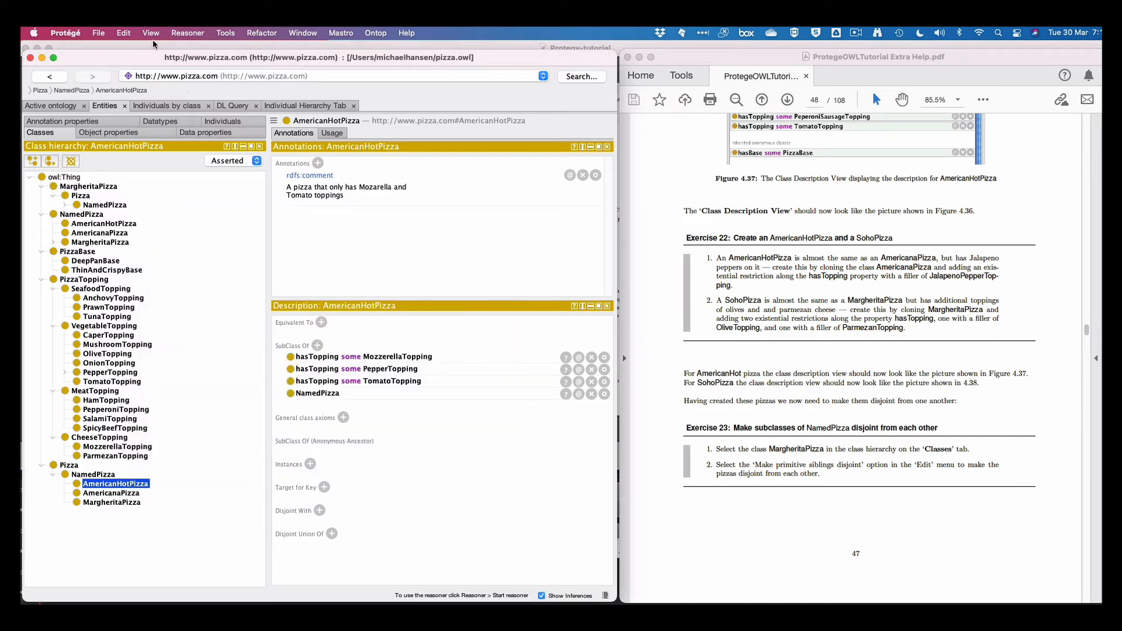
Duplicate the AmericanHotPizza class under the name SohoPizza
{"action": "left_click", "coordinate": [124, 33]}
{"action": "left_click", "coordinate": [152, 145]}
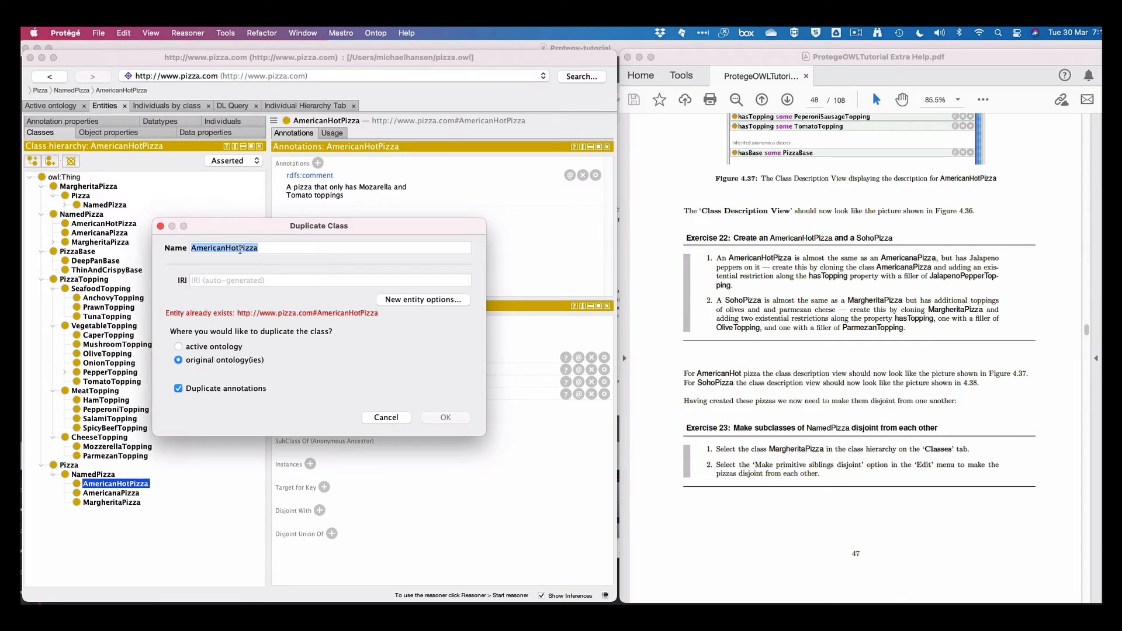
{"action": "left_click", "coordinate": [240, 249]}
{"action": "left_click", "coordinate": [195, 248], "text": "shift"}
{"action": "type", "text": "So"}
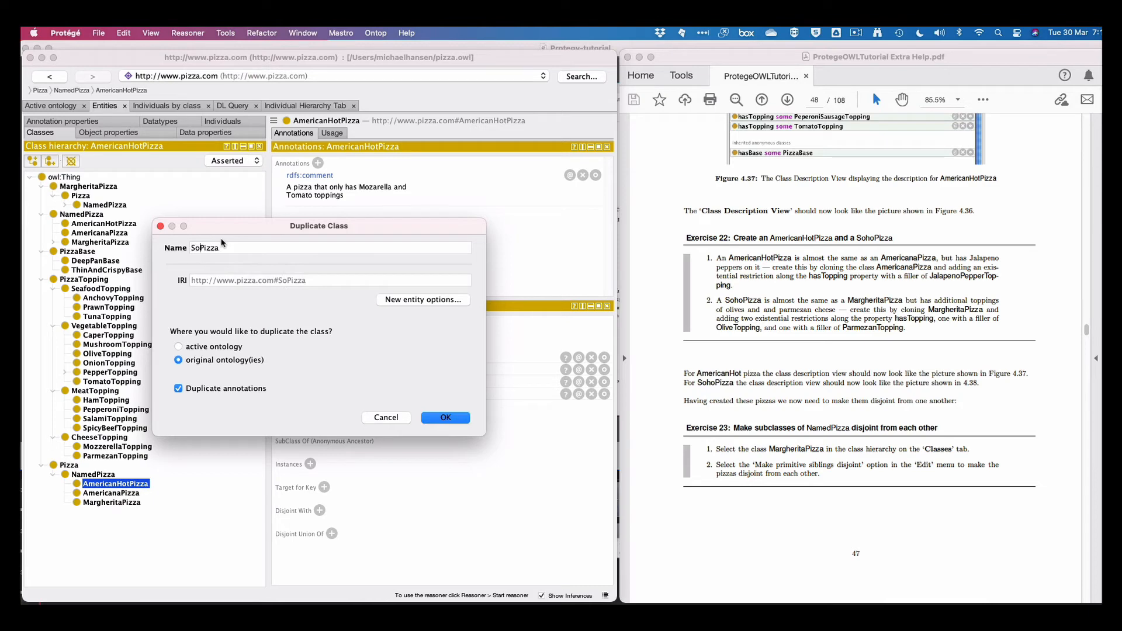
{"action": "type", "text": "ho"}
{"action": "key", "text": "Return"}
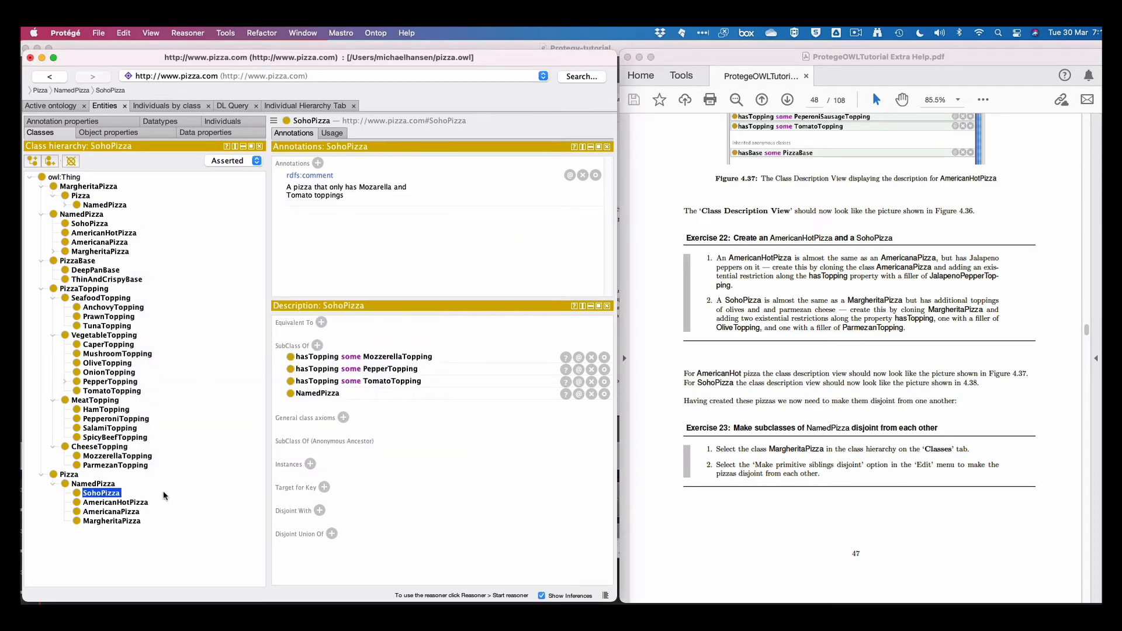
Add the existential restriction hasTopping some JalapenoPepperTopping to AmericanHotPizza in the Pizza > NamedPizza branch
{"action": "left_click", "coordinate": [119, 504]}
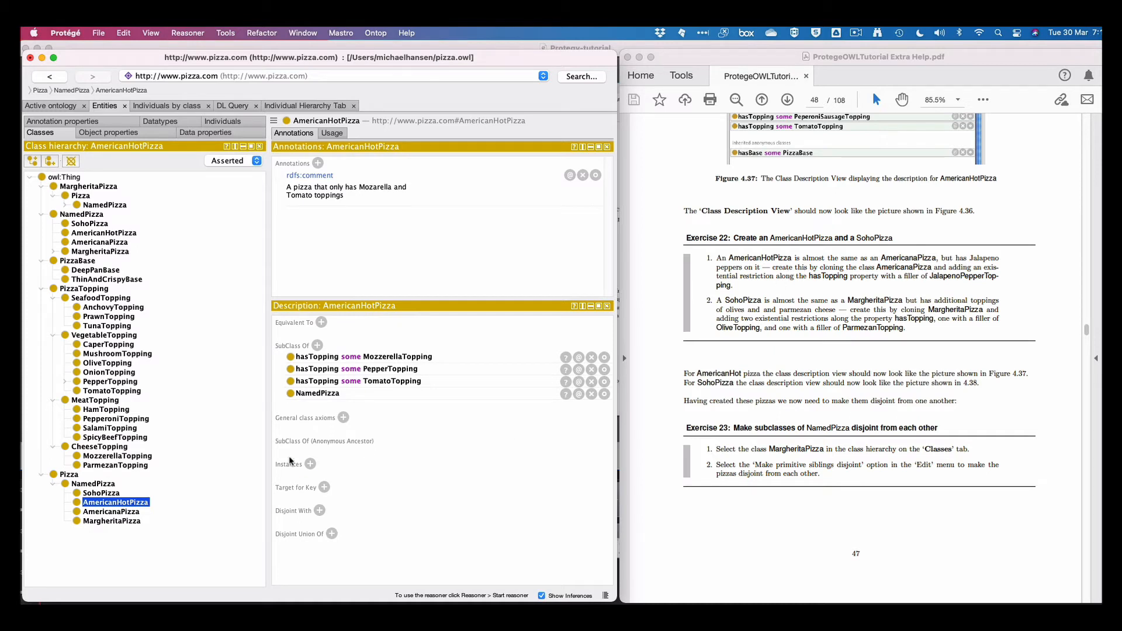
{"action": "left_click", "coordinate": [318, 346]}
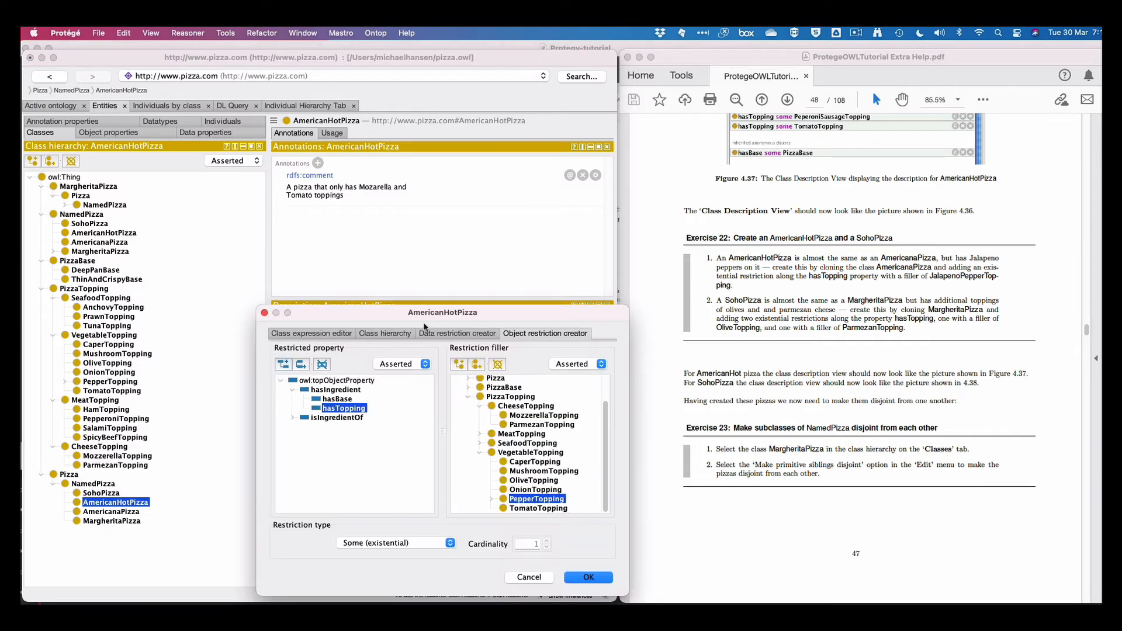
{"action": "left_click_drag", "start_coordinate": [460, 314], "coordinate": [320, 299]}
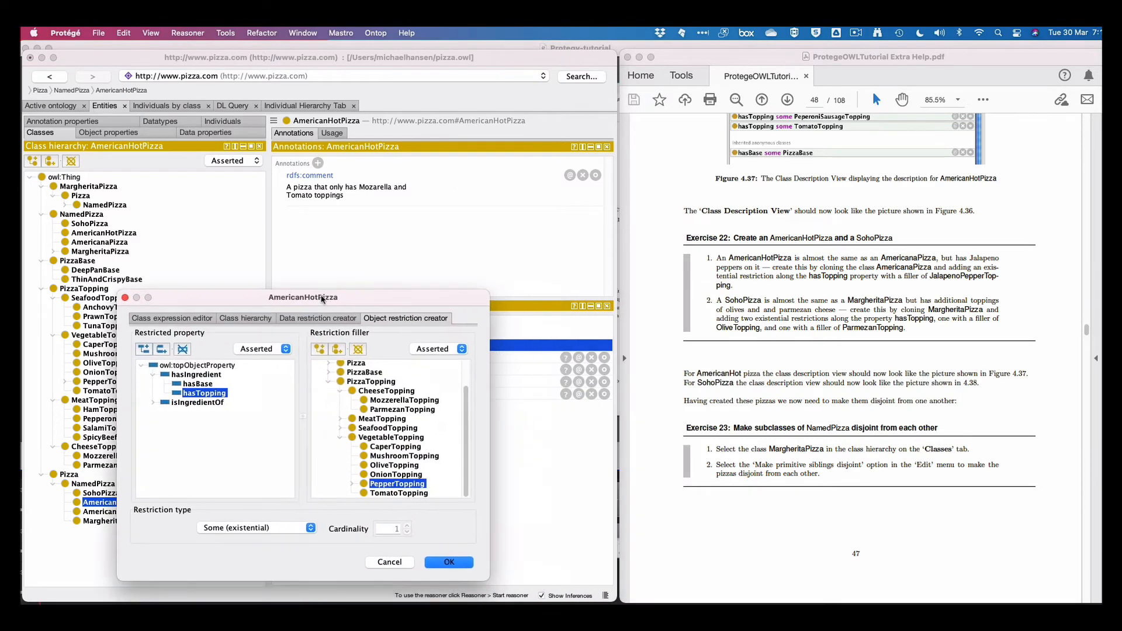
{"action": "left_click", "coordinate": [353, 484]}
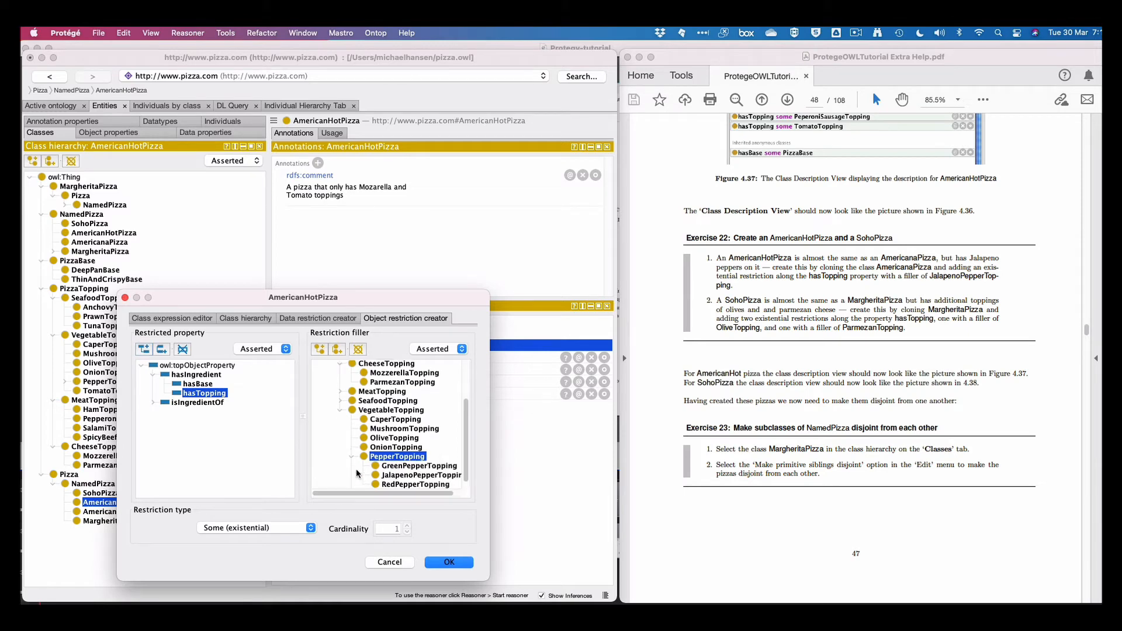
{"action": "left_click", "coordinate": [393, 468]}
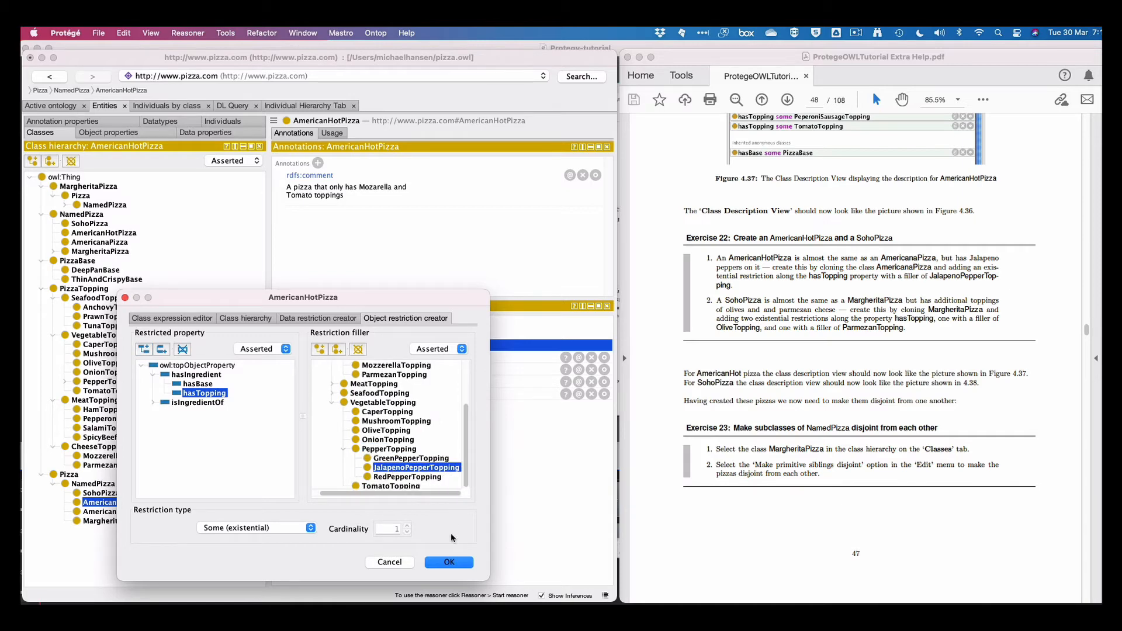
{"action": "left_click", "coordinate": [457, 563]}
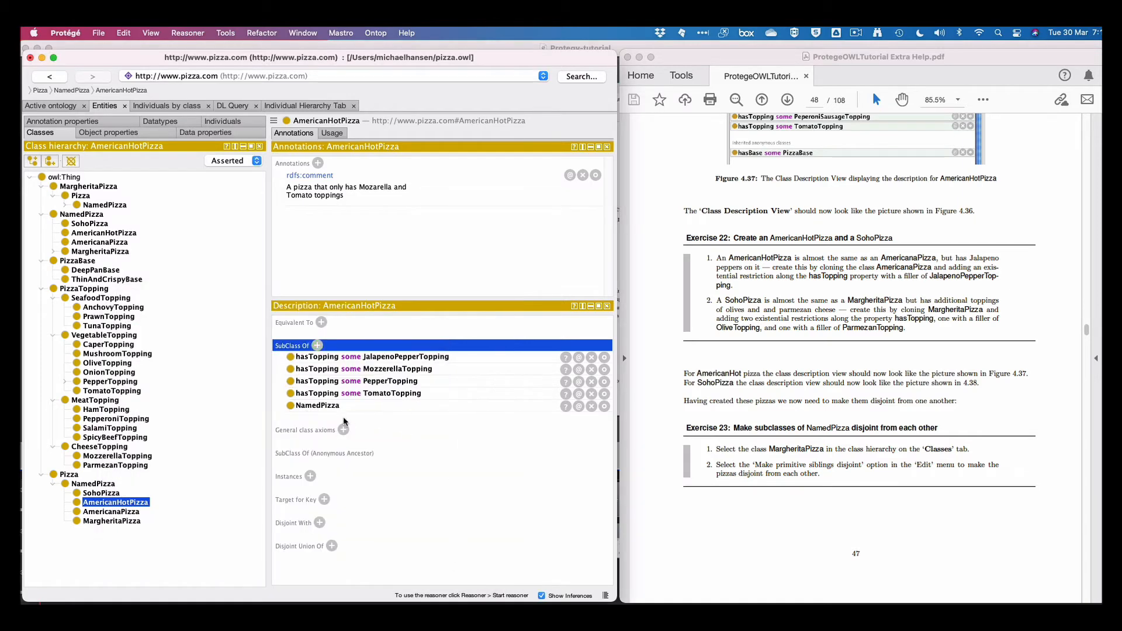
Check AmericanHotPizza against Figure 4.37 in the tutorial and replace its hasTopping some PepperTopping restriction with hasTopping some PepperoniTopping
{"action": "scroll", "coordinate": [746, 342], "scroll_direction": "up", "scroll_amount": 5}
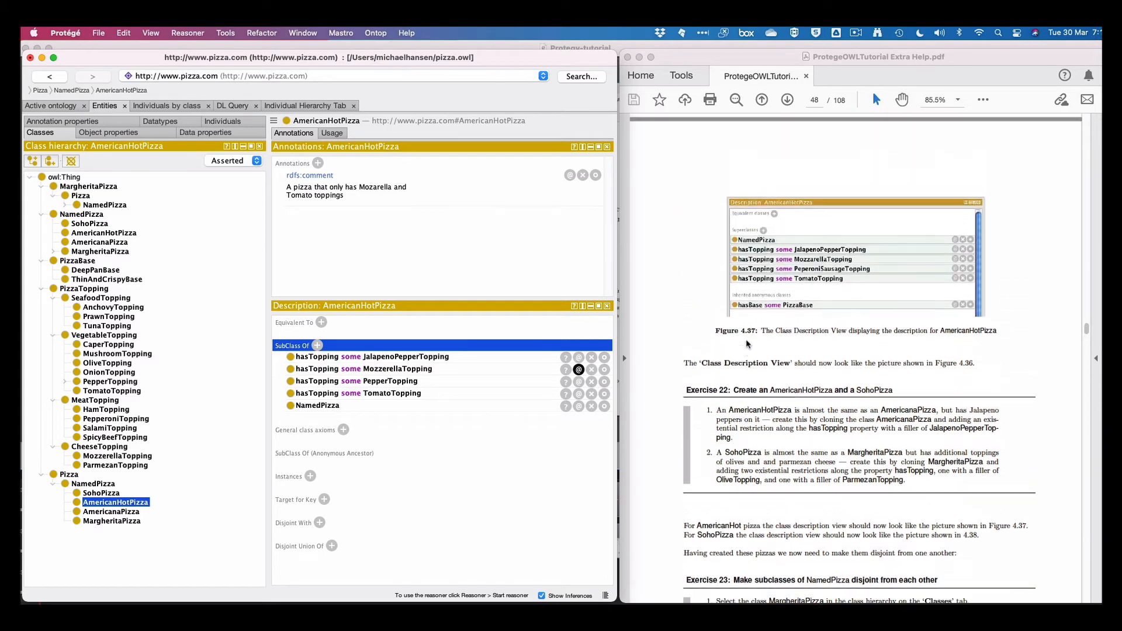
{"action": "scroll", "coordinate": [746, 343], "scroll_direction": "up", "scroll_amount": 10}
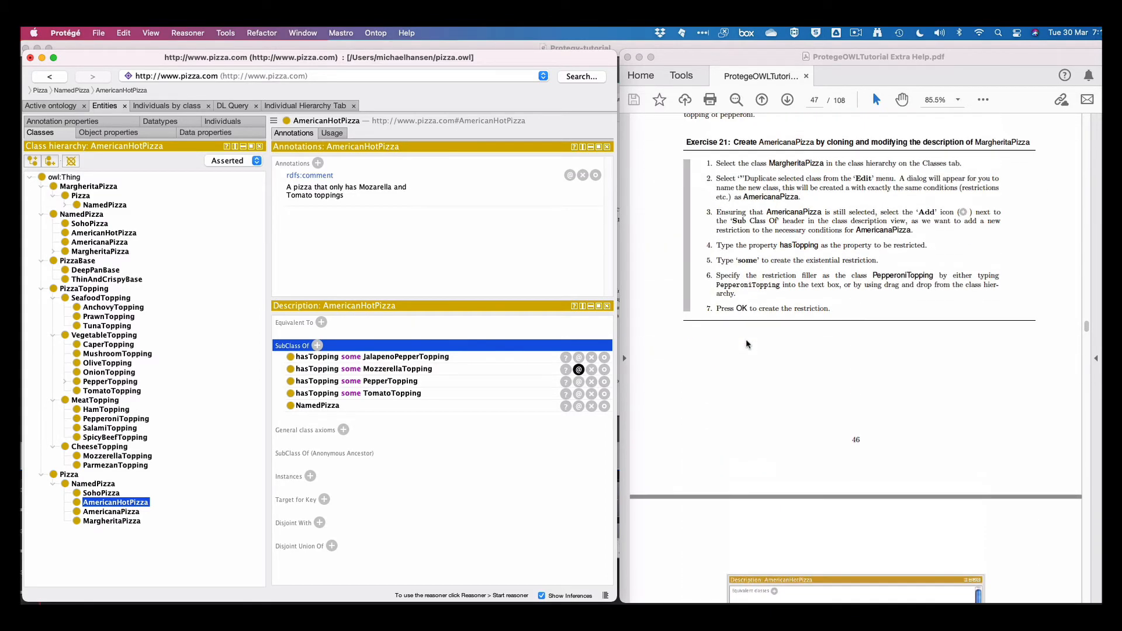
{"action": "scroll", "coordinate": [746, 342], "scroll_direction": "down", "scroll_amount": 15}
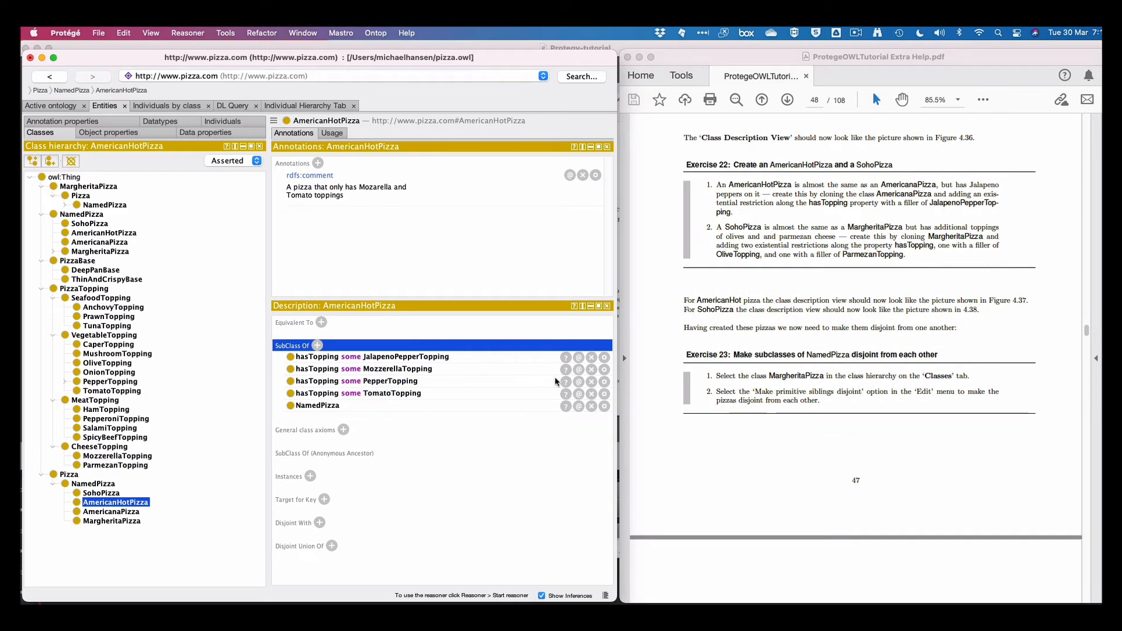
{"action": "left_click", "coordinate": [592, 382]}
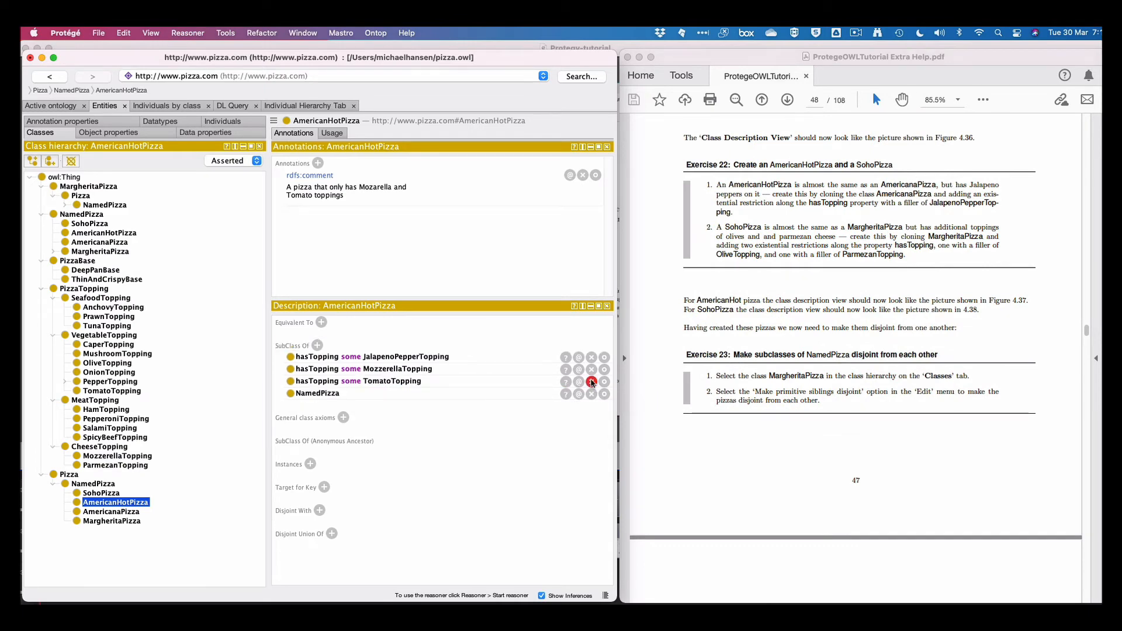
{"action": "left_click", "coordinate": [317, 345]}
{"action": "scroll", "coordinate": [462, 423], "scroll_direction": "down", "scroll_amount": 1}
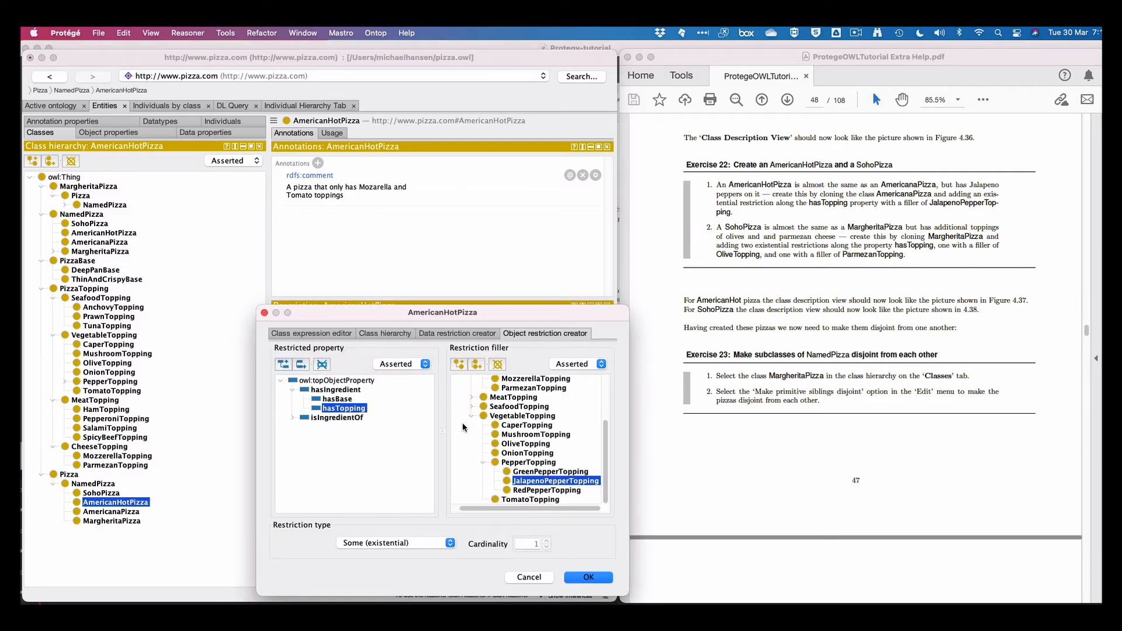
{"action": "scroll", "coordinate": [497, 432], "scroll_direction": "up", "scroll_amount": 3}
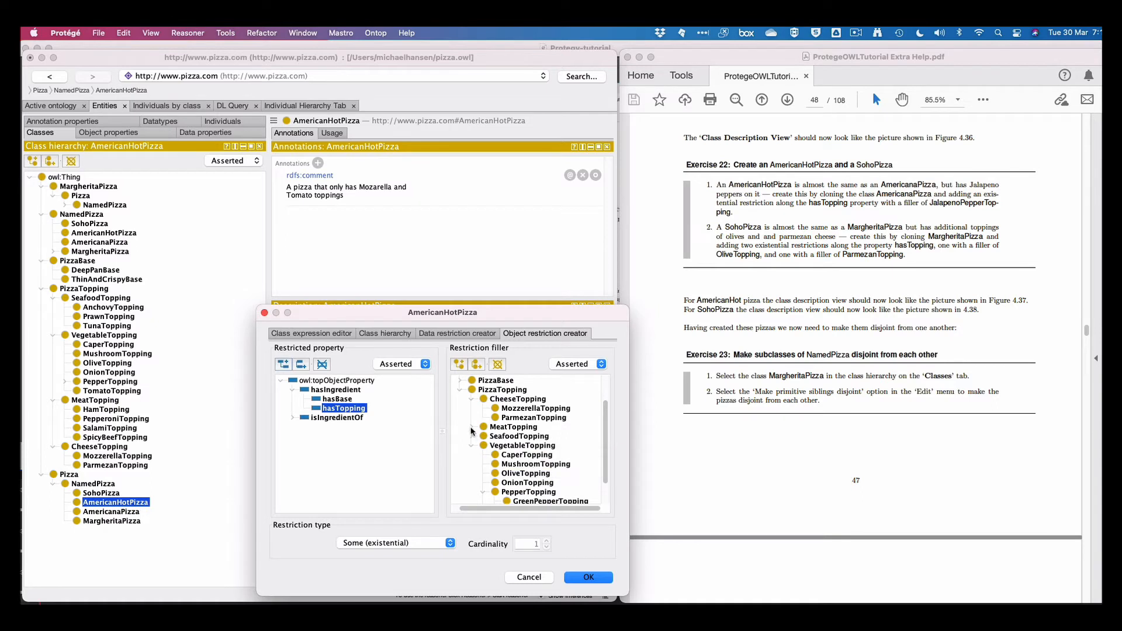
{"action": "left_click", "coordinate": [472, 427]}
{"action": "left_click", "coordinate": [511, 446]}
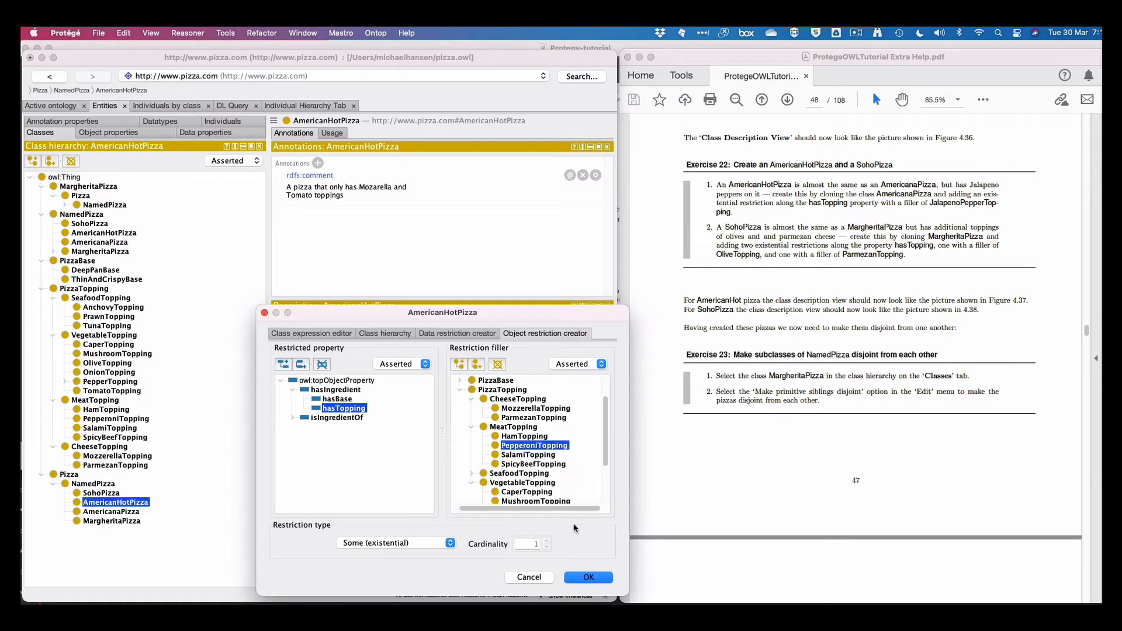
{"action": "left_click", "coordinate": [592, 579]}
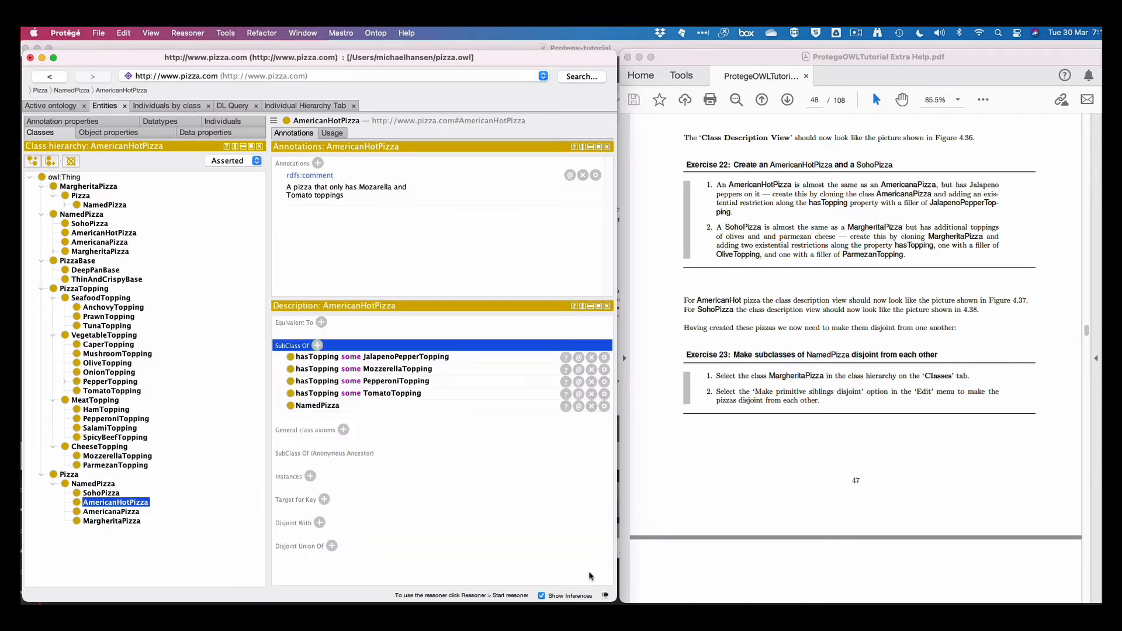
Replace SohoPizza's hasTopping some PepperTopping restriction with hasTopping some PepperoniTopping
{"action": "left_click", "coordinate": [117, 494]}
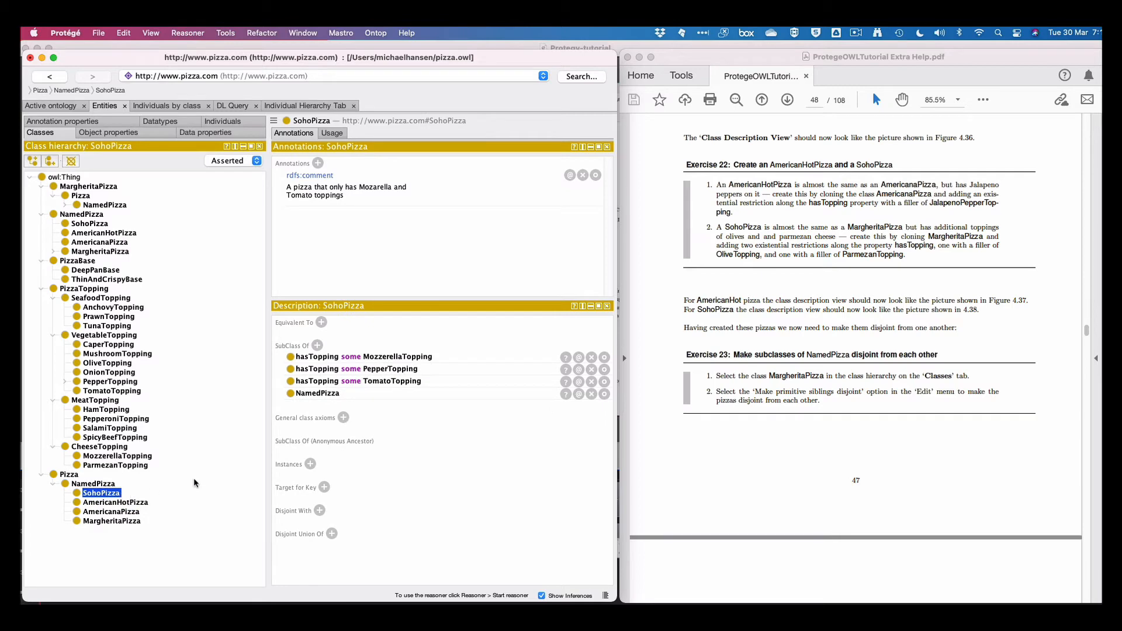
{"action": "left_click", "coordinate": [592, 369]}
{"action": "left_click", "coordinate": [317, 346]}
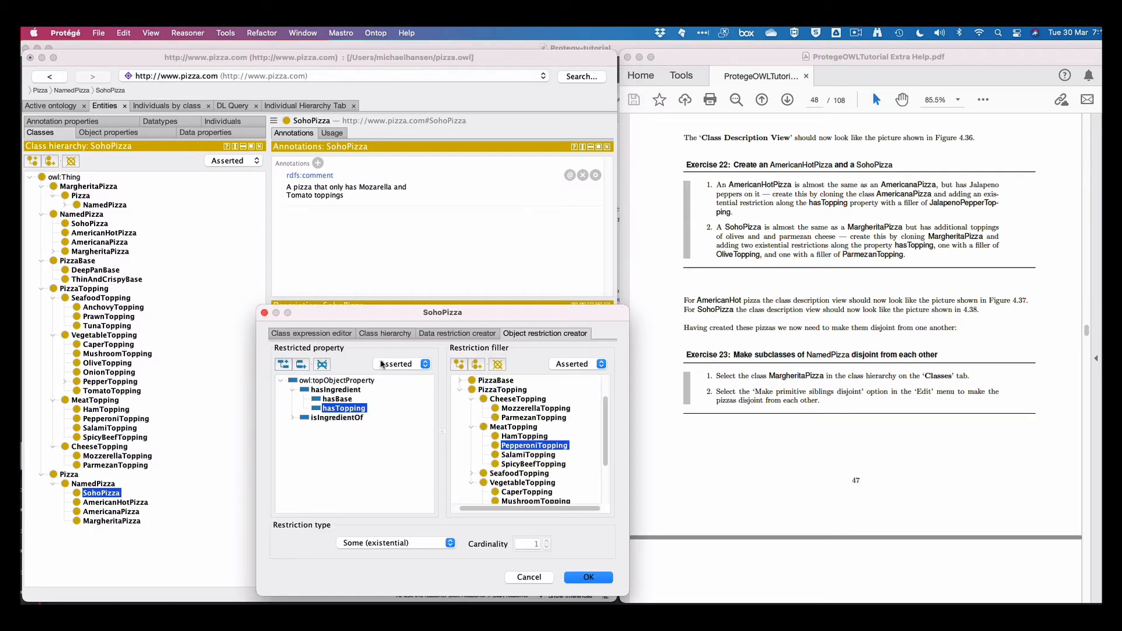
{"action": "left_click", "coordinate": [579, 577]}
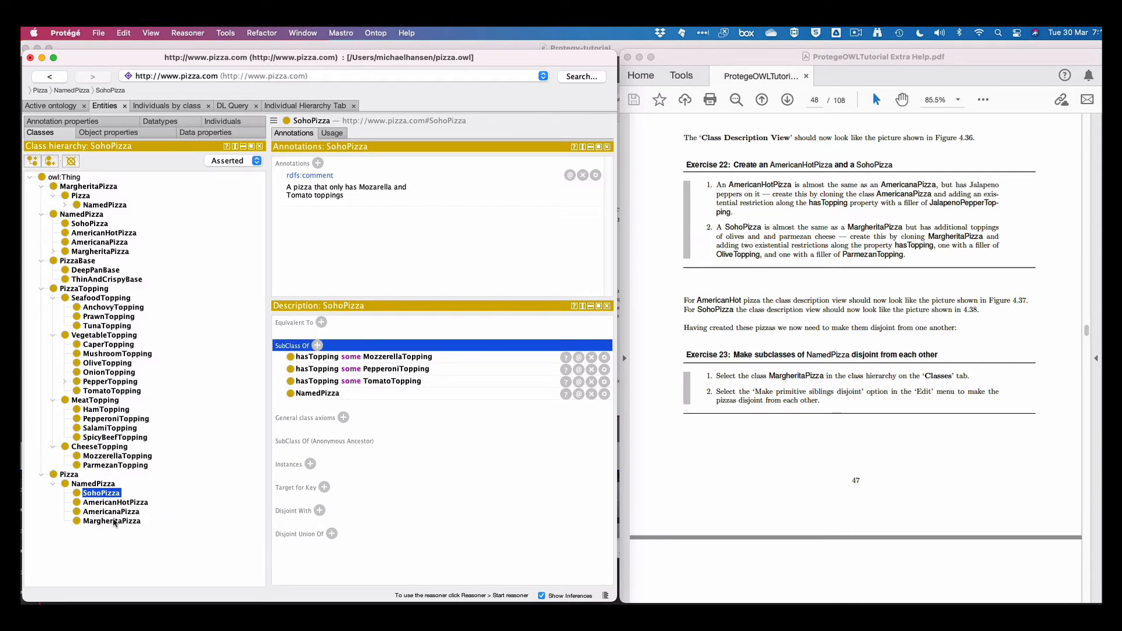
Replace AmericanaPizza's hasTopping some PepperTopping restriction with hasTopping some PepperoniTopping, and check AmericanHotPizza's description
{"action": "left_click", "coordinate": [135, 510]}
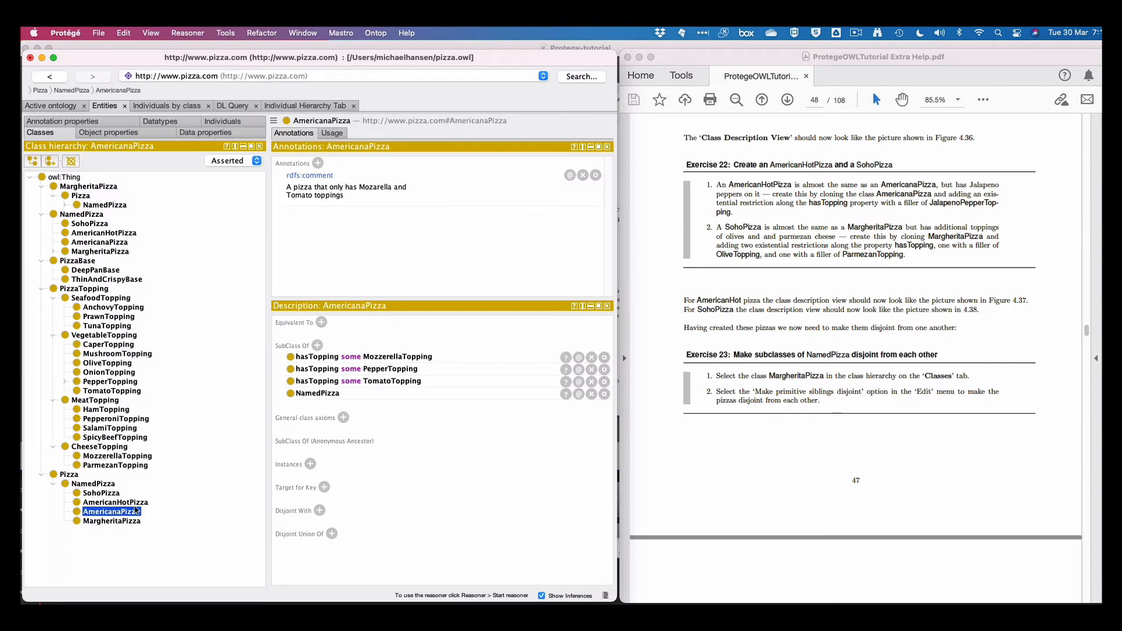
{"action": "left_click", "coordinate": [592, 369]}
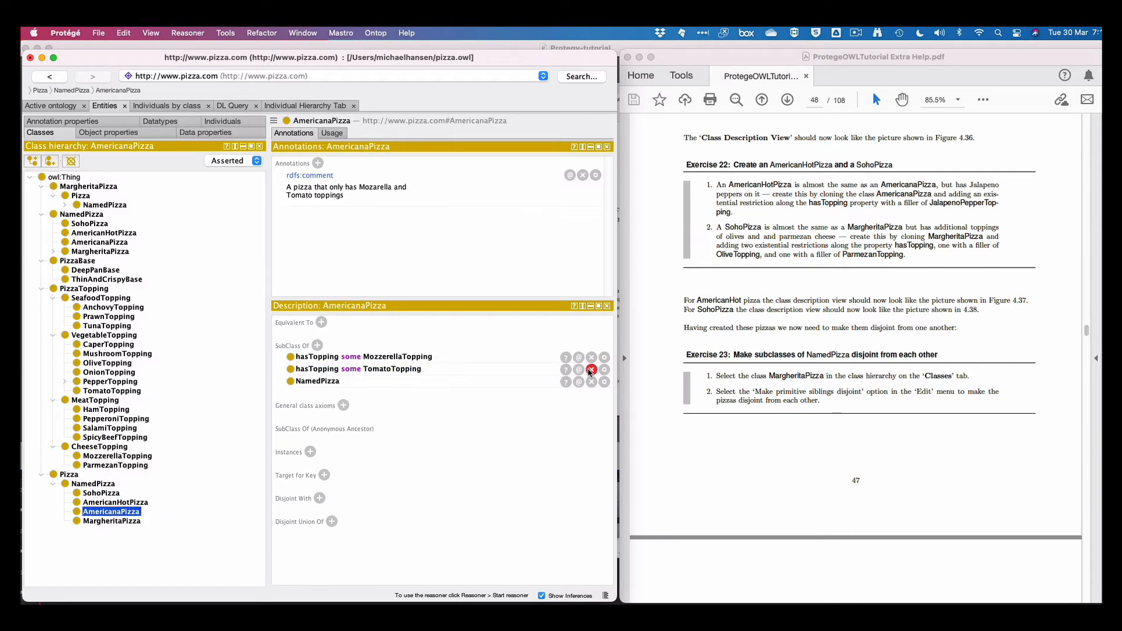
{"action": "left_click", "coordinate": [317, 345]}
{"action": "left_click", "coordinate": [581, 579]}
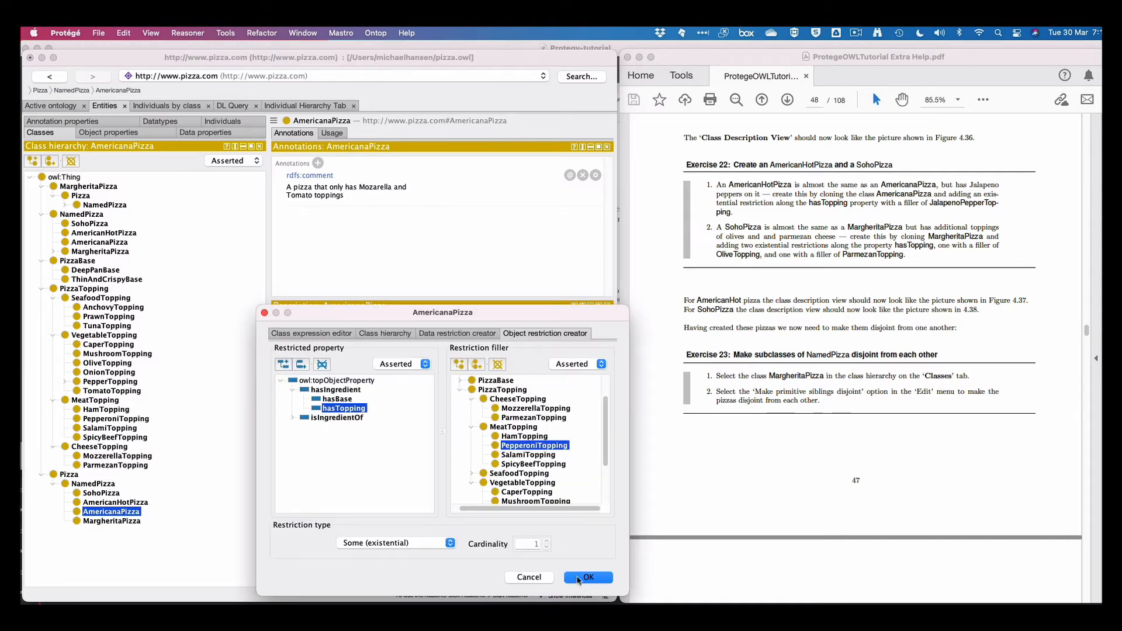
{"action": "left_click", "coordinate": [121, 502]}
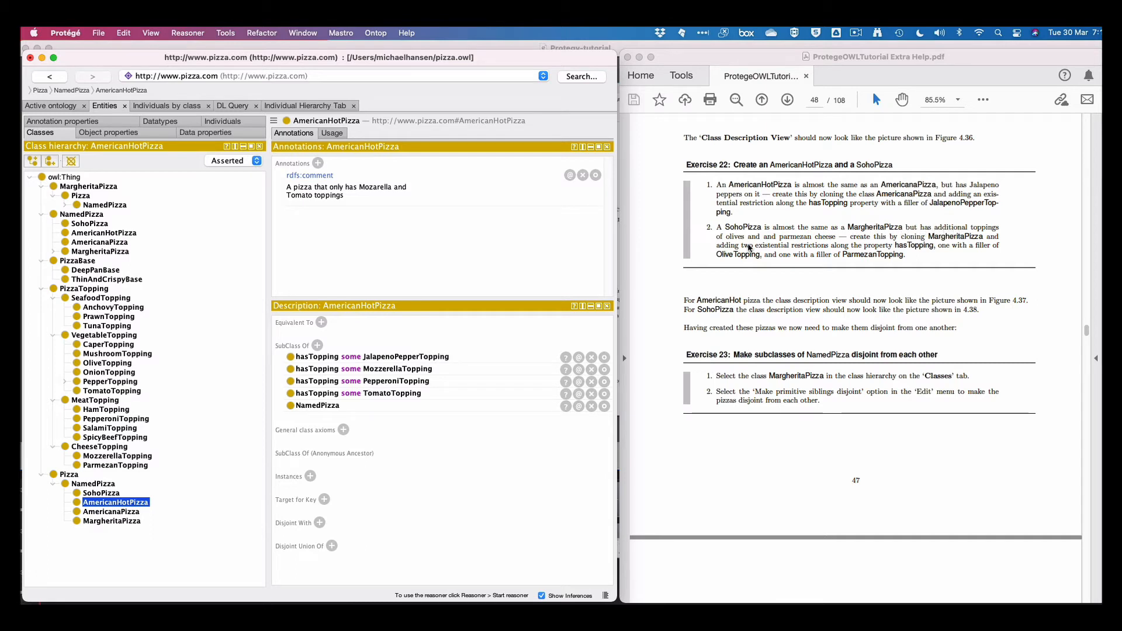
Replace SohoPizza's hasTopping some PepperoniTopping restriction with hasTopping some OliveTopping
{"action": "left_click", "coordinate": [97, 494]}
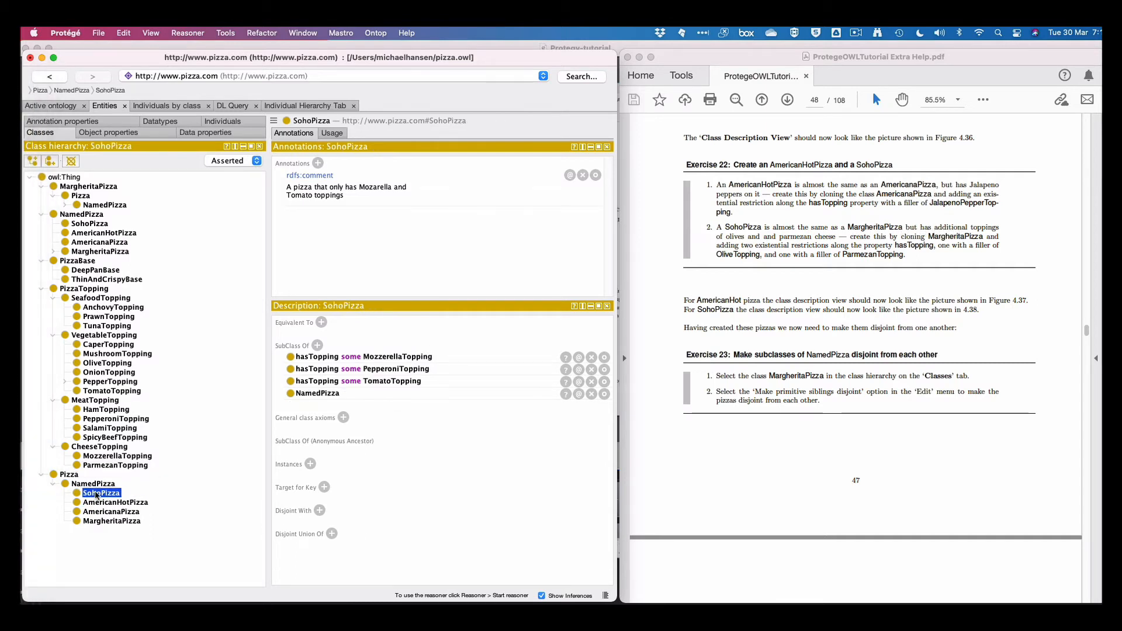
{"action": "left_click", "coordinate": [592, 370]}
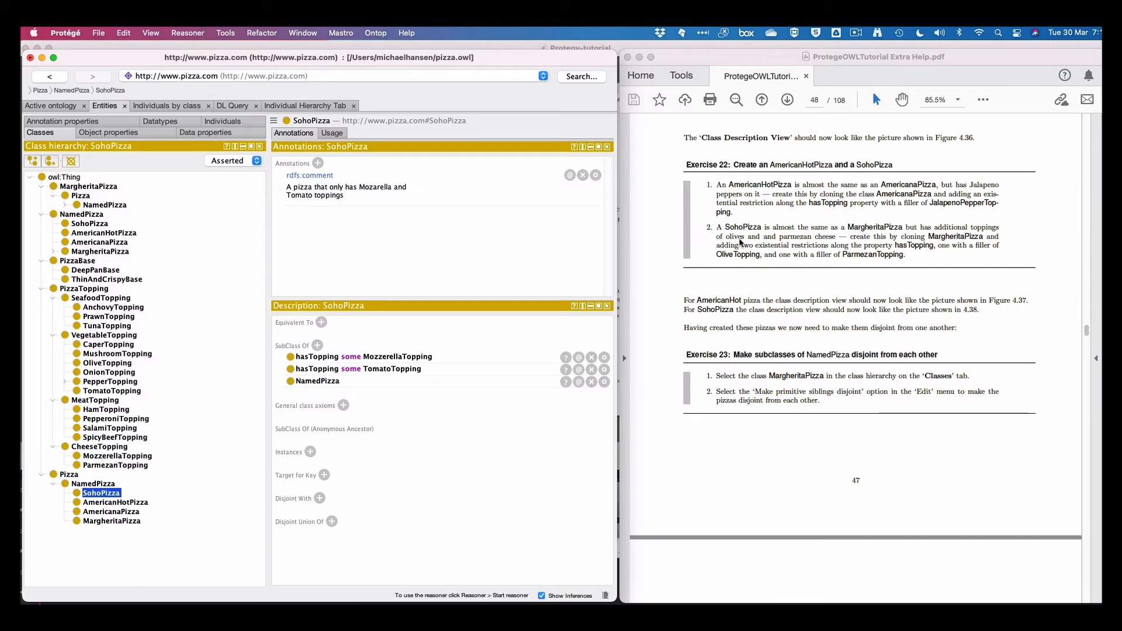
{"action": "left_click", "coordinate": [318, 346]}
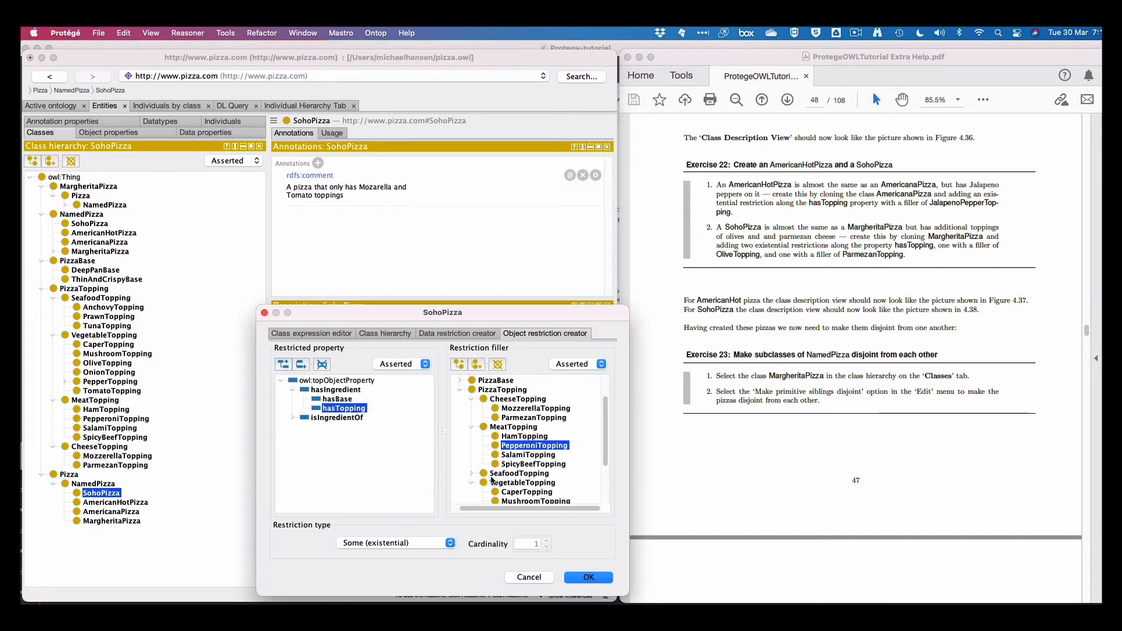
{"action": "scroll", "coordinate": [523, 482], "scroll_direction": "down", "scroll_amount": 3}
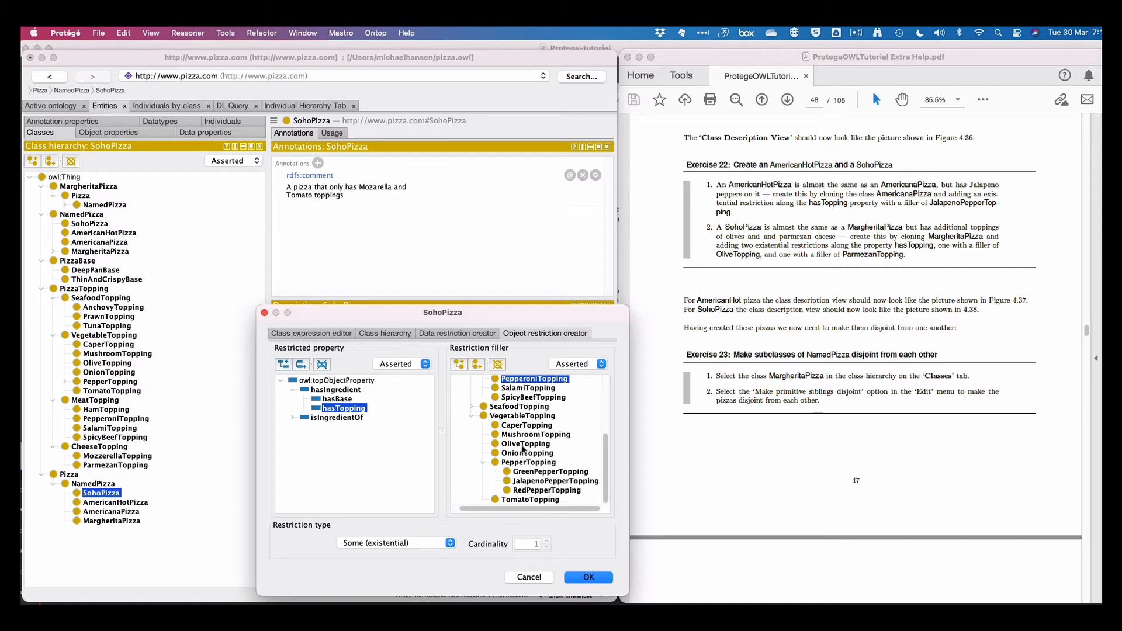
{"action": "left_click", "coordinate": [525, 445]}
{"action": "left_click", "coordinate": [582, 577]}
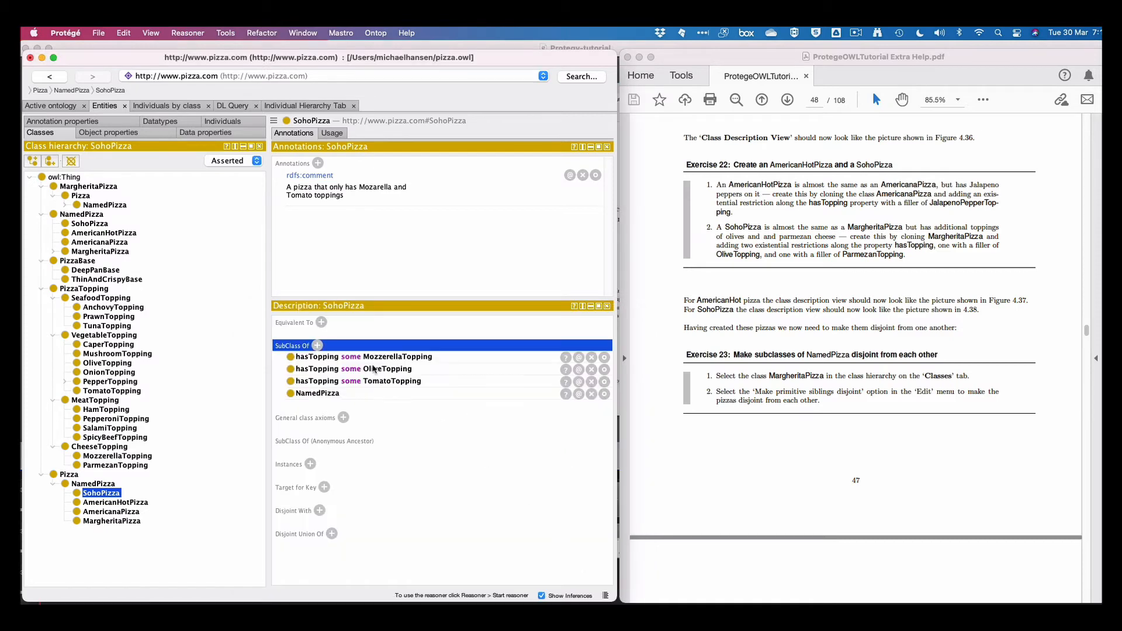
Add the existential restriction hasTopping some ParmezanTopping to SohoPizza
{"action": "left_click", "coordinate": [317, 346]}
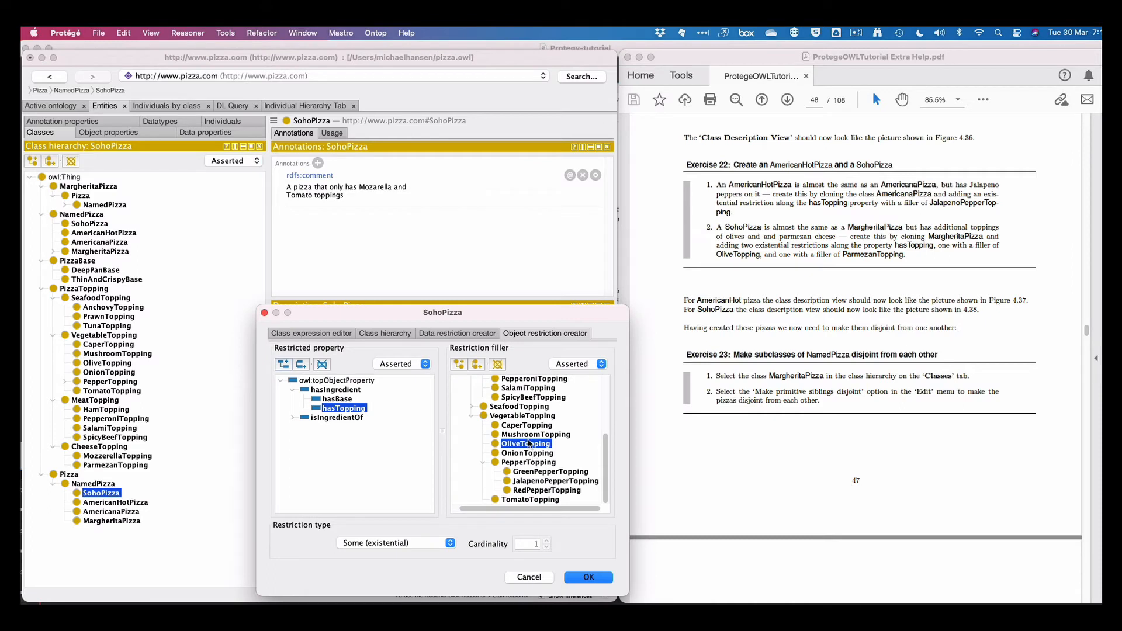
{"action": "scroll", "coordinate": [529, 444], "scroll_direction": "up", "scroll_amount": 3}
{"action": "left_click", "coordinate": [533, 399]}
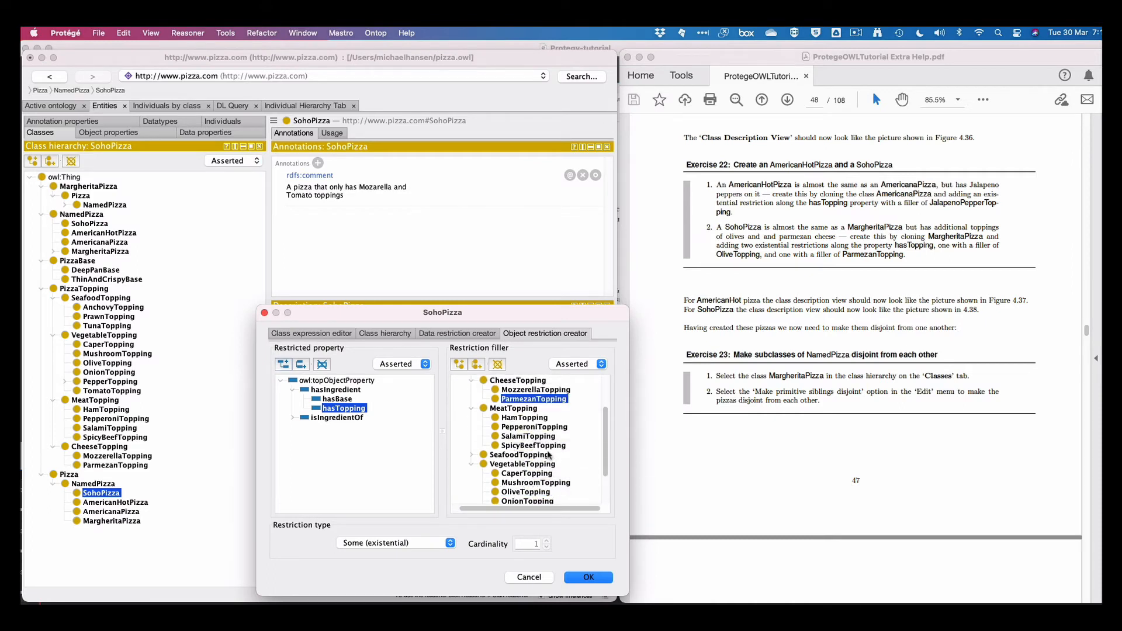
{"action": "left_click", "coordinate": [578, 577]}
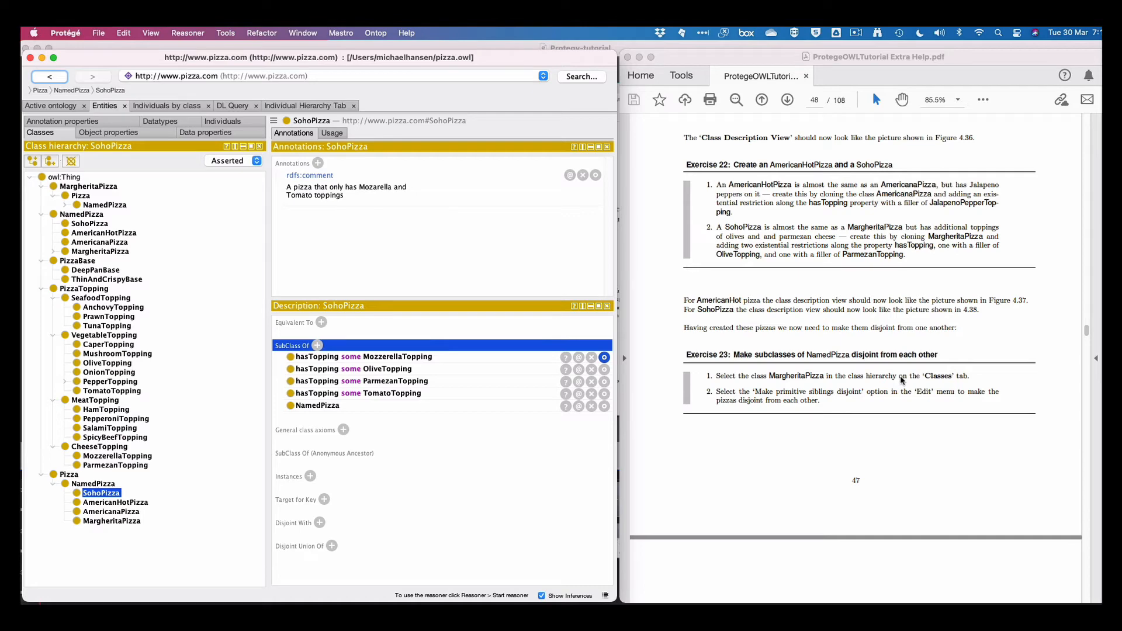
Look for a command to make MargheritaPizza's primitive siblings disjoint, as in Exercise 23, and read on to Figure 4.38 and section 4.9
{"action": "scroll", "coordinate": [768, 400], "scroll_direction": "down", "scroll_amount": 1}
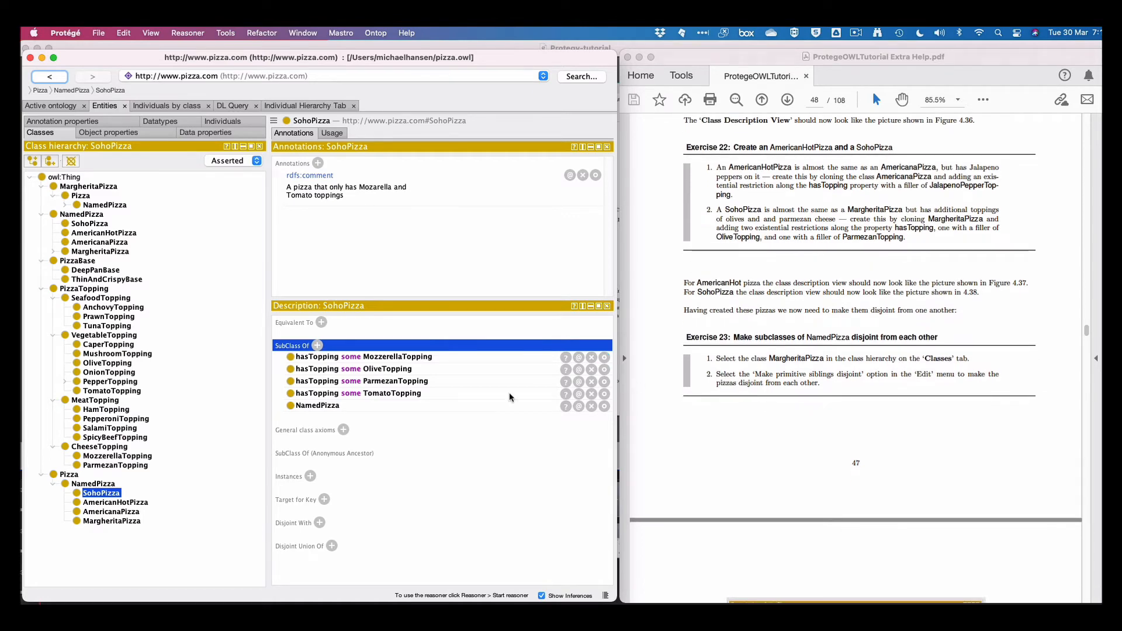
{"action": "left_click", "coordinate": [112, 521]}
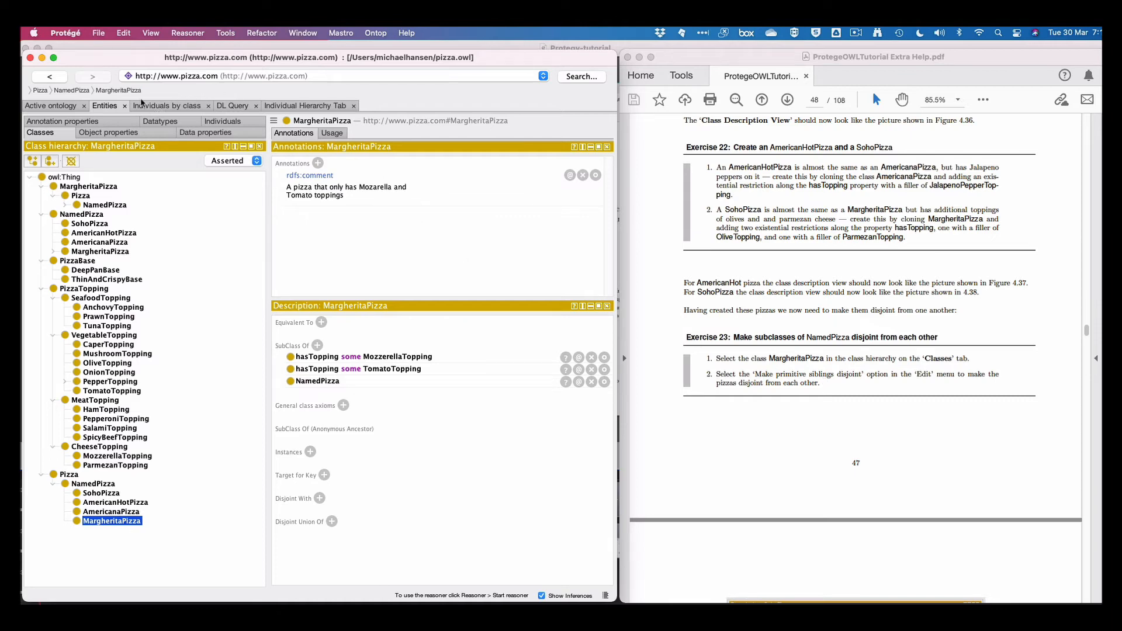
{"action": "left_click", "coordinate": [121, 33]}
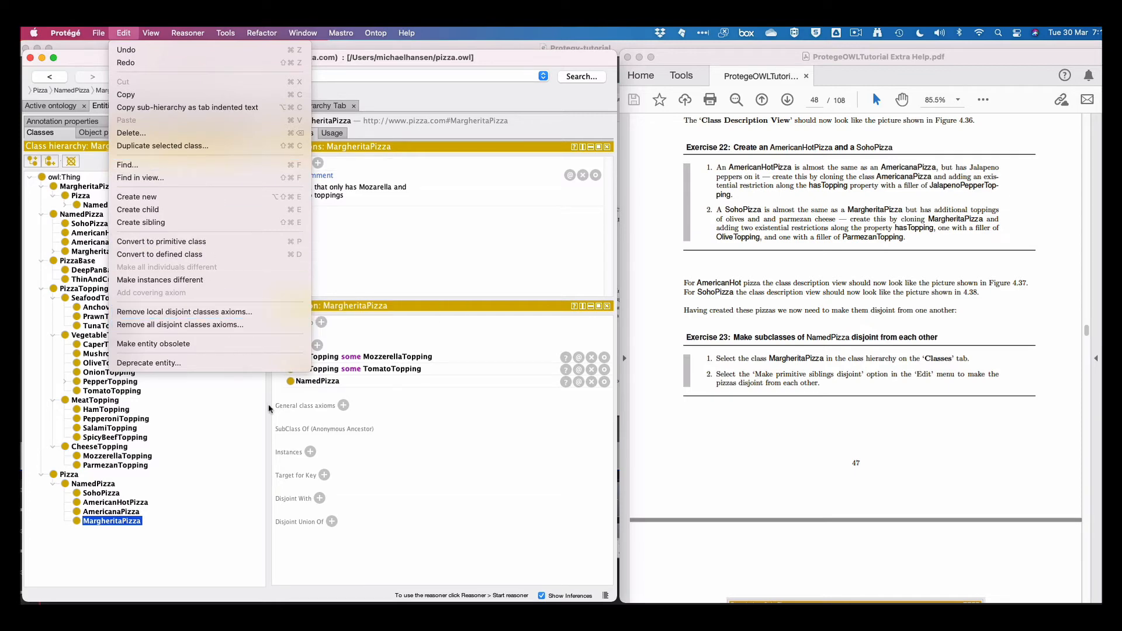
{"action": "left_click", "coordinate": [386, 518]}
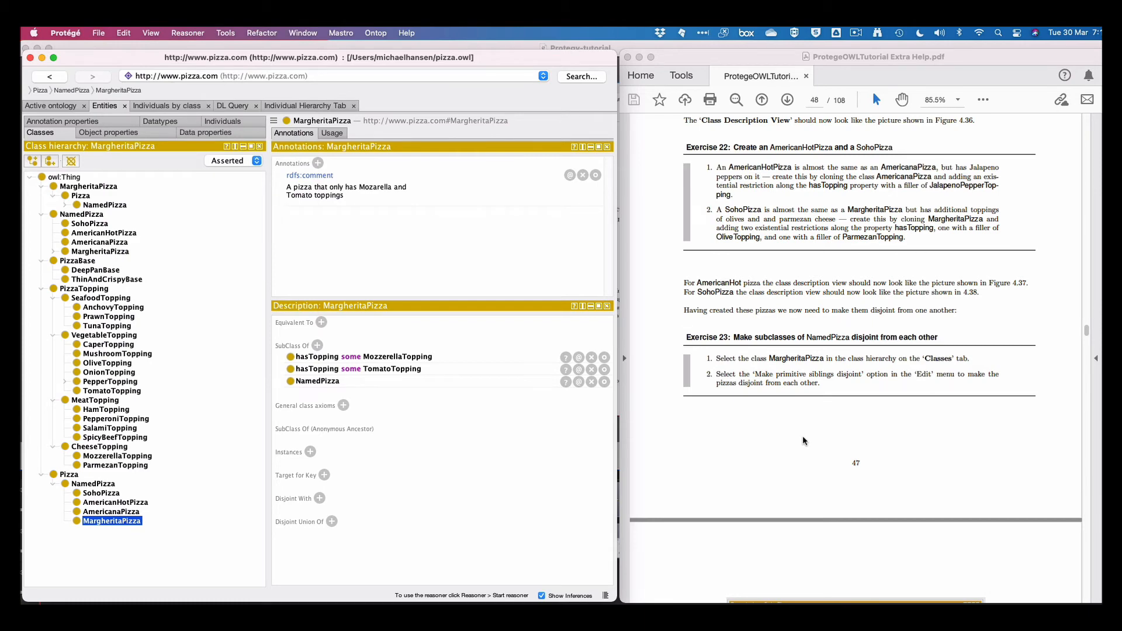
{"action": "scroll", "coordinate": [802, 436], "scroll_direction": "down", "scroll_amount": 5}
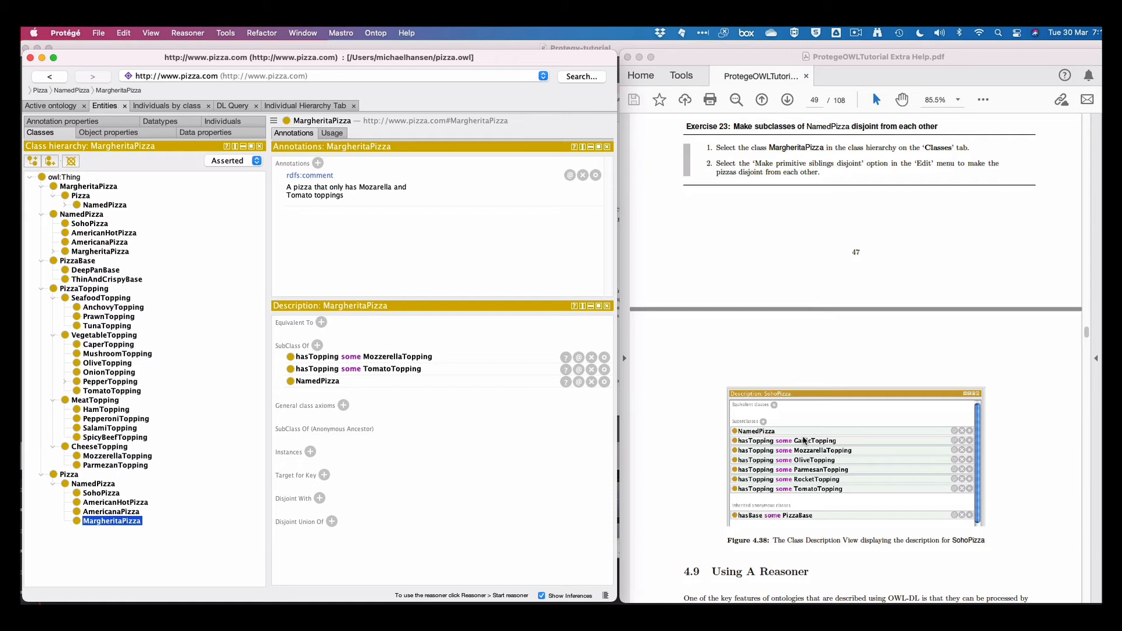
{"action": "scroll", "coordinate": [803, 439], "scroll_direction": "down", "scroll_amount": 3}
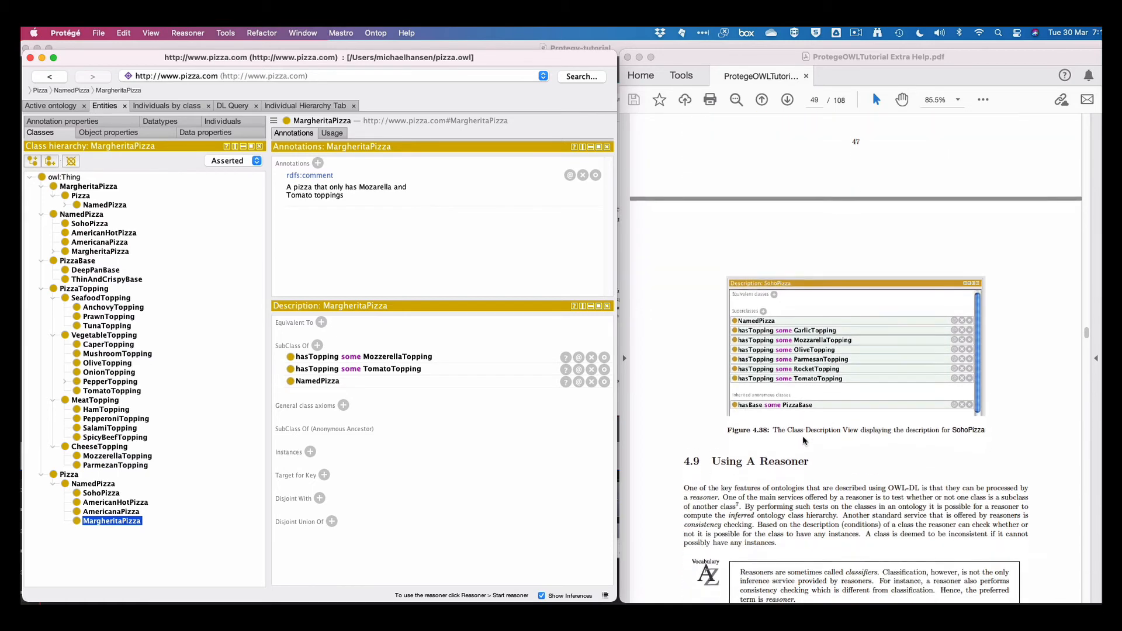
Reread Exercise 23 and check the commands available for both MargheritaPizza entries for a way to make primitive siblings disjoint
{"action": "scroll", "coordinate": [803, 440], "scroll_direction": "up", "scroll_amount": 4}
{"action": "scroll", "coordinate": [802, 436], "scroll_direction": "up", "scroll_amount": 4}
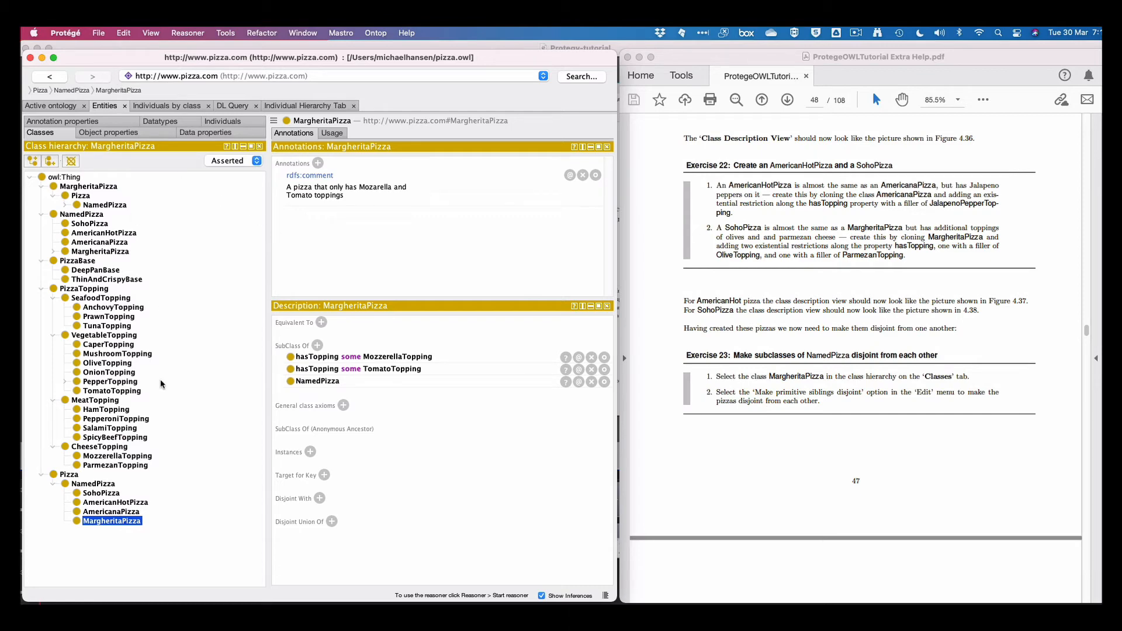
{"action": "right_click", "coordinate": [105, 522]}
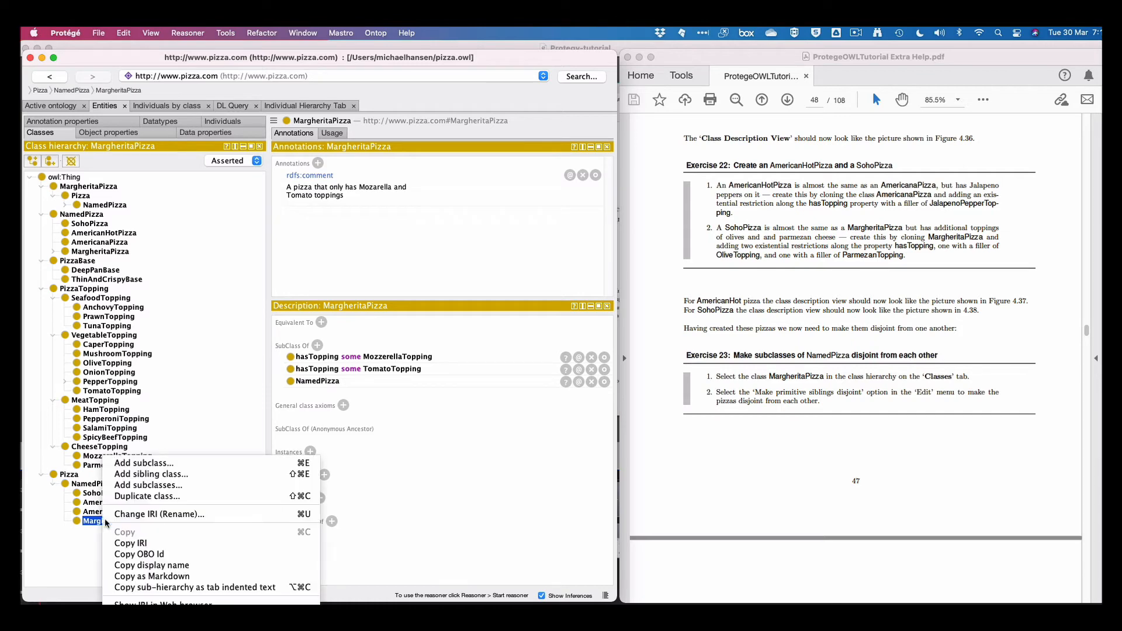
{"action": "left_click", "coordinate": [152, 531]}
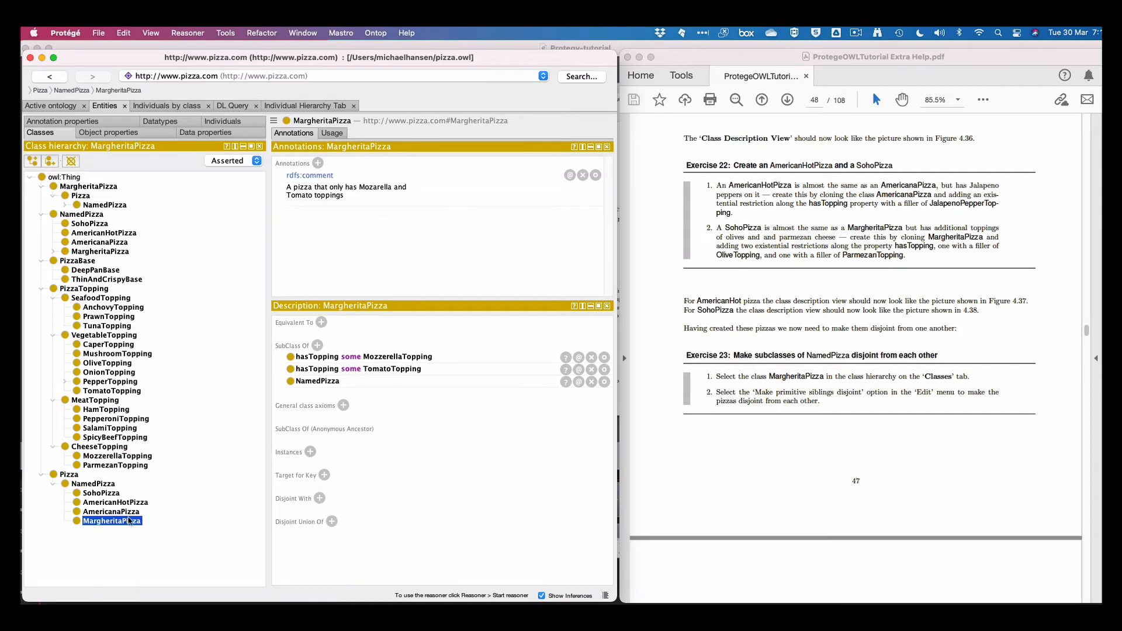
{"action": "left_click", "coordinate": [102, 187]}
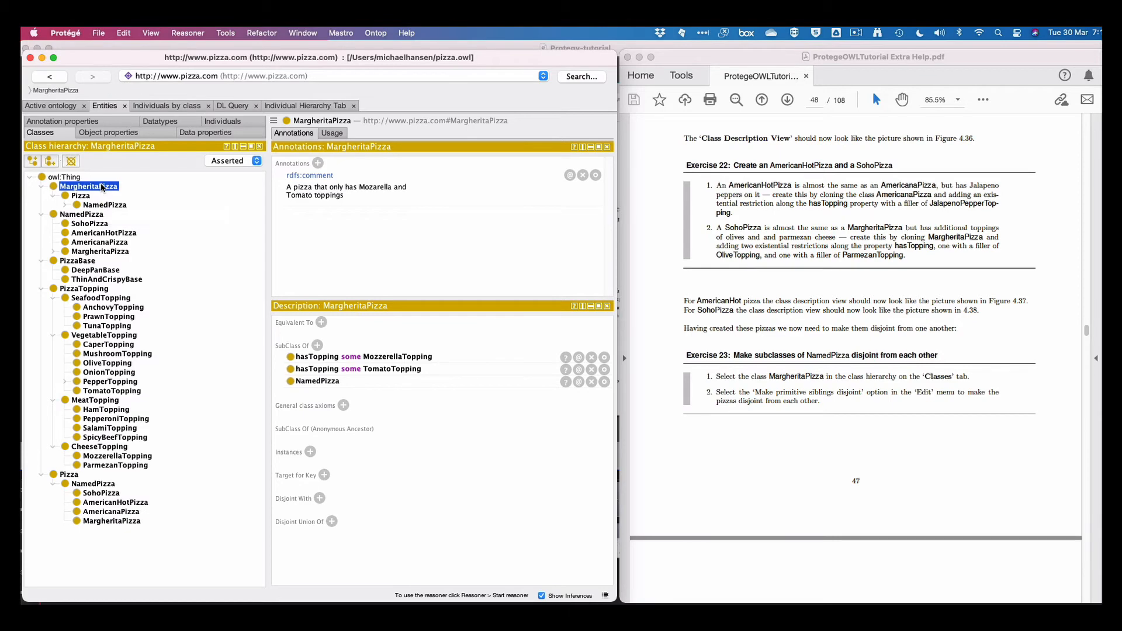
{"action": "right_click", "coordinate": [101, 187]}
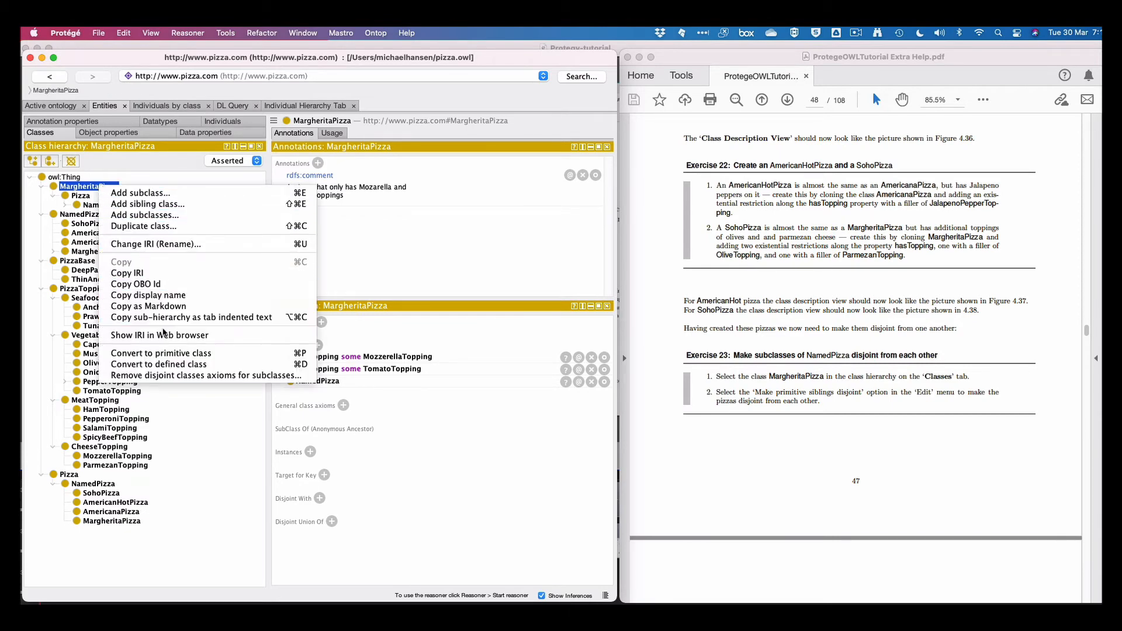
{"action": "left_click", "coordinate": [186, 405]}
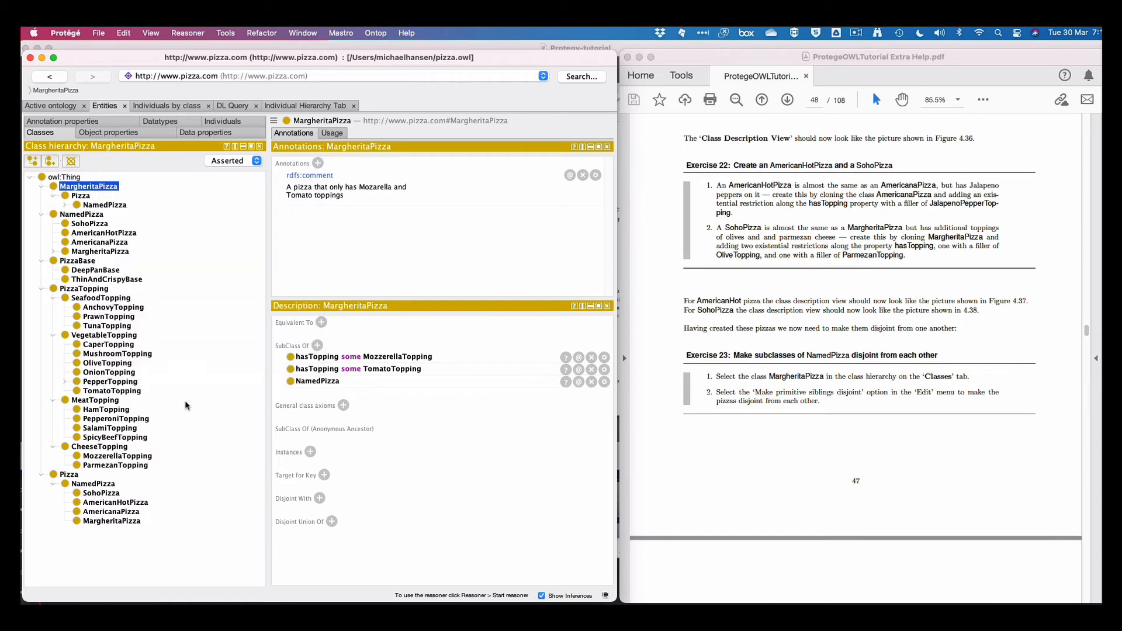
Make MargheritaPizza under NamedPizza disjoint with SohoPizza, AmericanHotPizza and AmericanaPizza, and check the disjointness on AmericanHotPizza and SohoPizza
{"action": "left_click", "coordinate": [123, 521]}
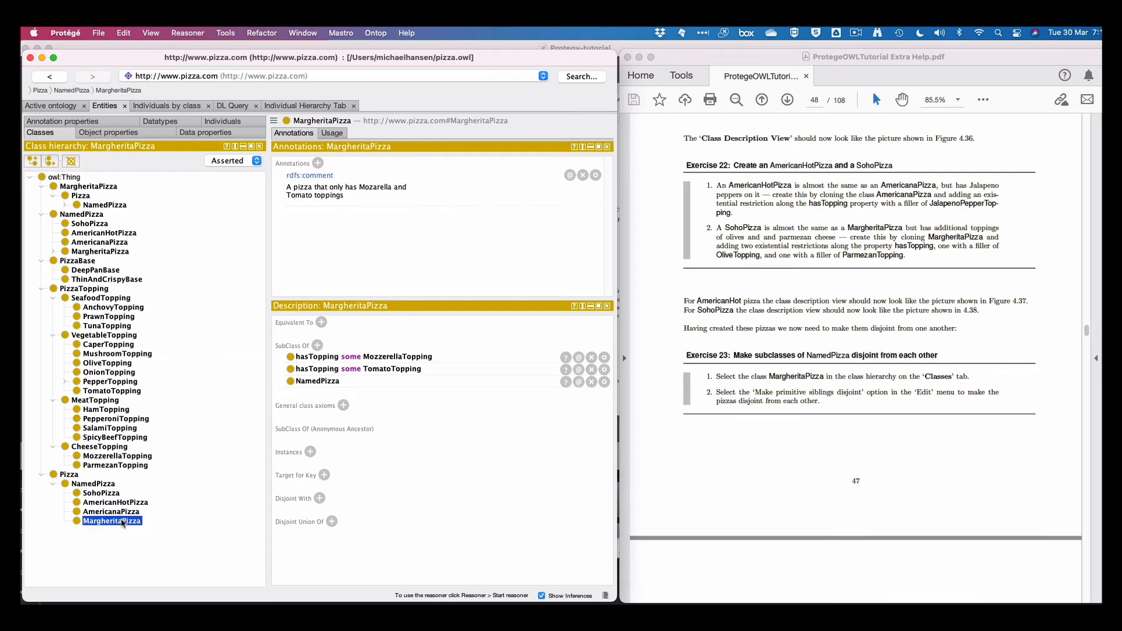
{"action": "left_click", "coordinate": [320, 499]}
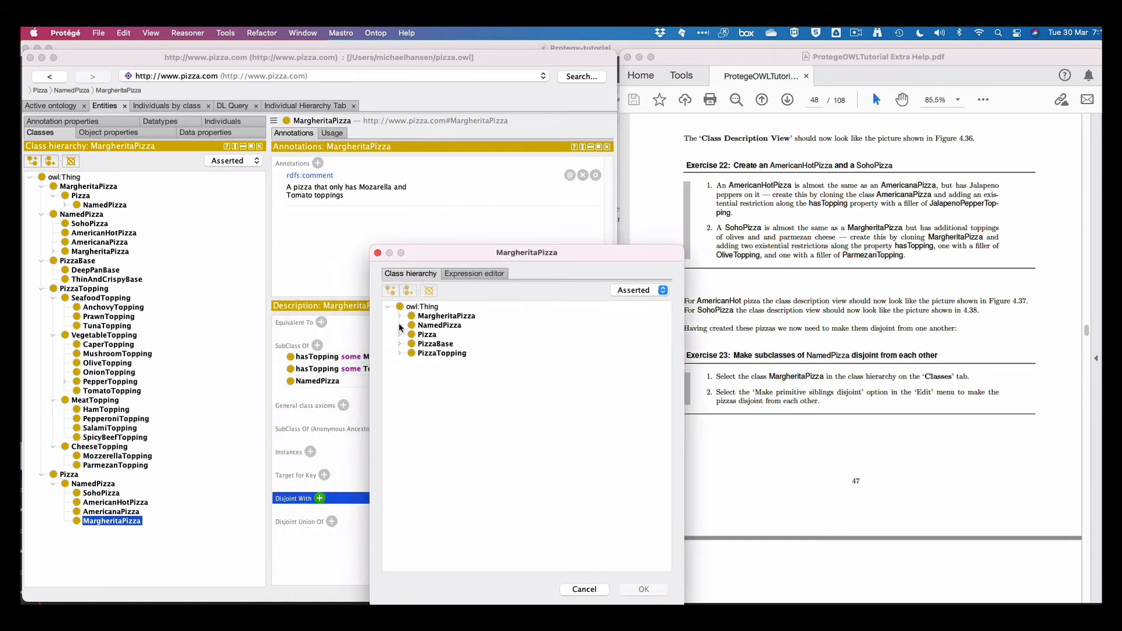
{"action": "left_click", "coordinate": [400, 325]}
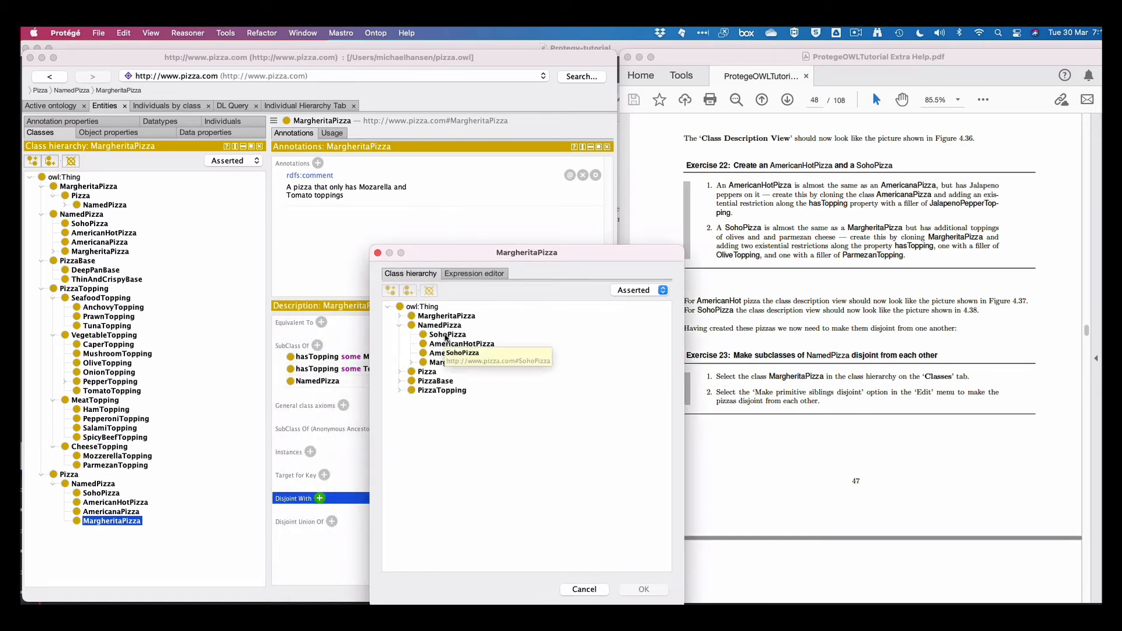
{"action": "left_click", "coordinate": [453, 354]}
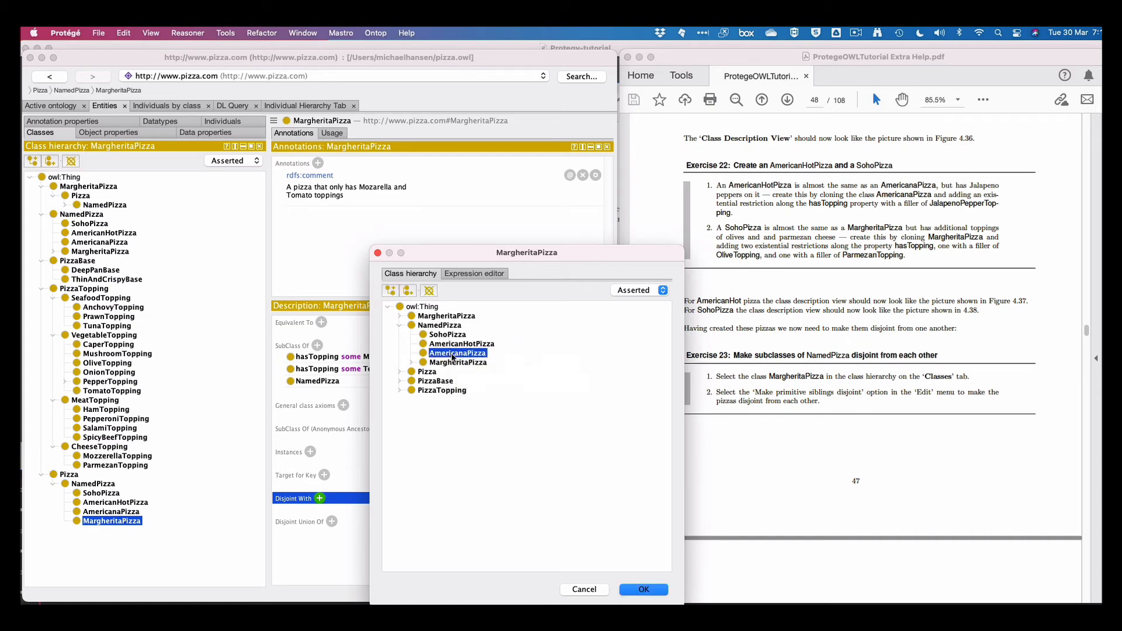
{"action": "left_click", "coordinate": [446, 335], "text": "shift"}
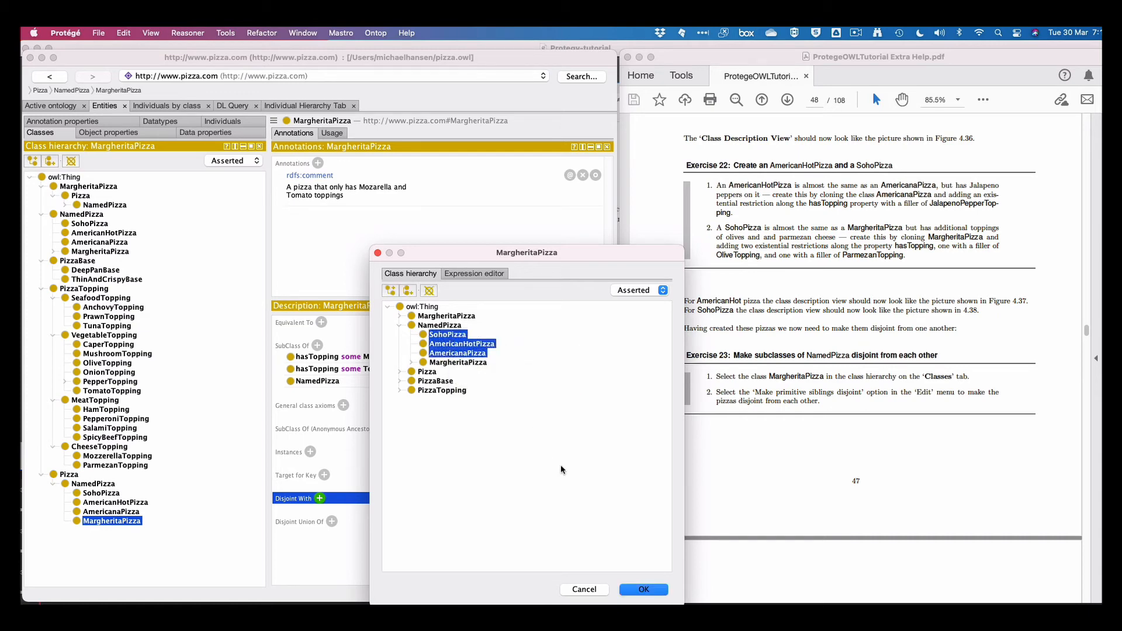
{"action": "left_click", "coordinate": [644, 589]}
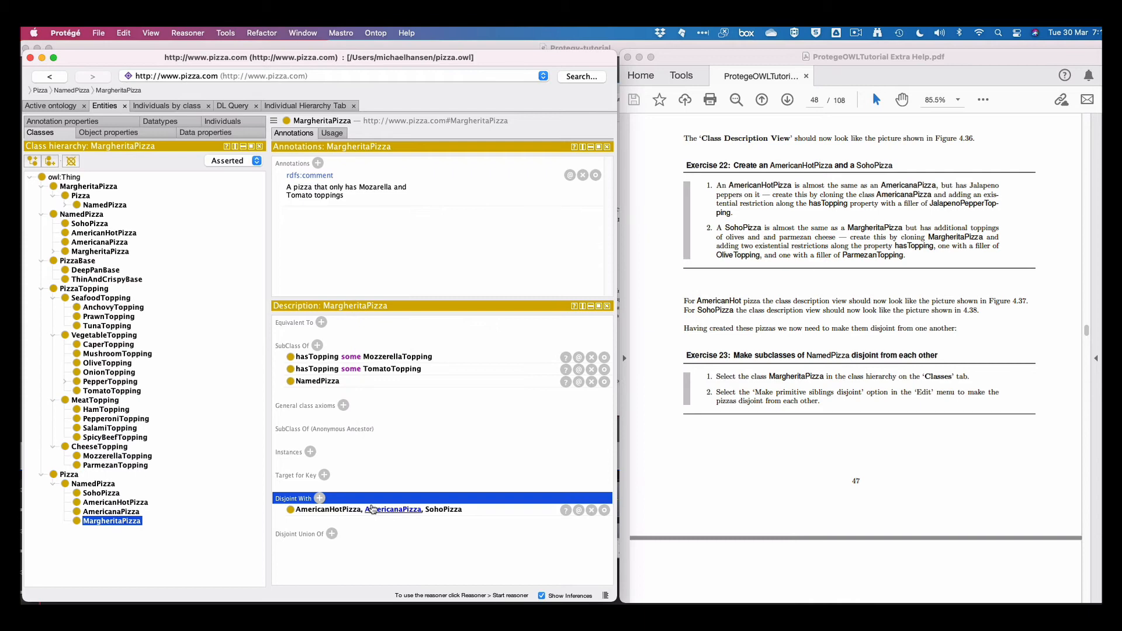
{"action": "left_click", "coordinate": [138, 513]}
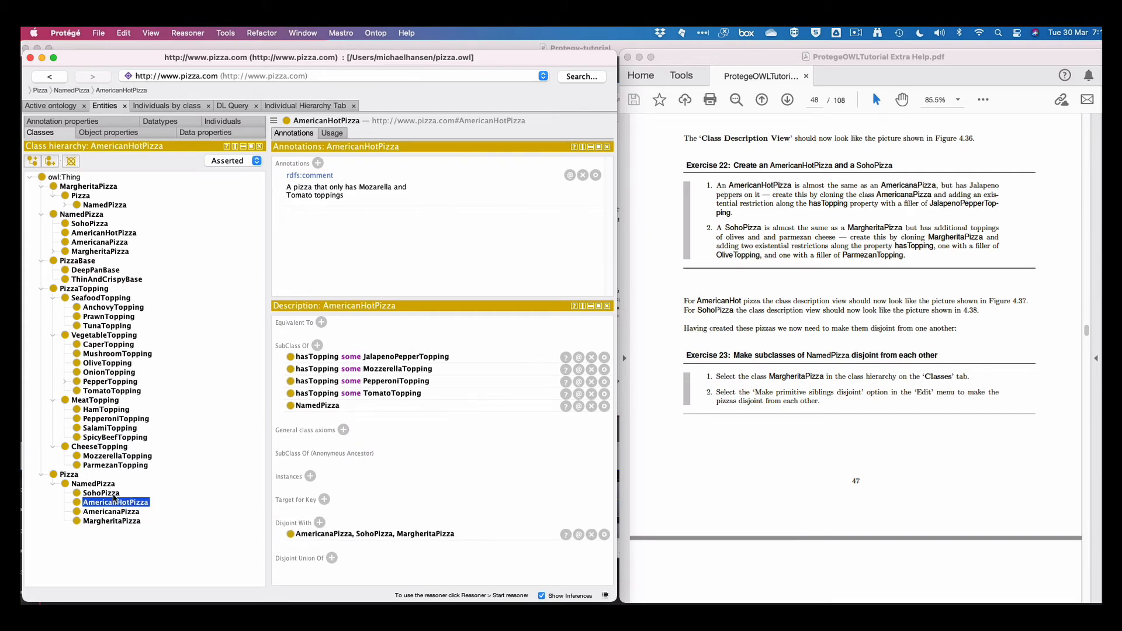
{"action": "left_click", "coordinate": [115, 494]}
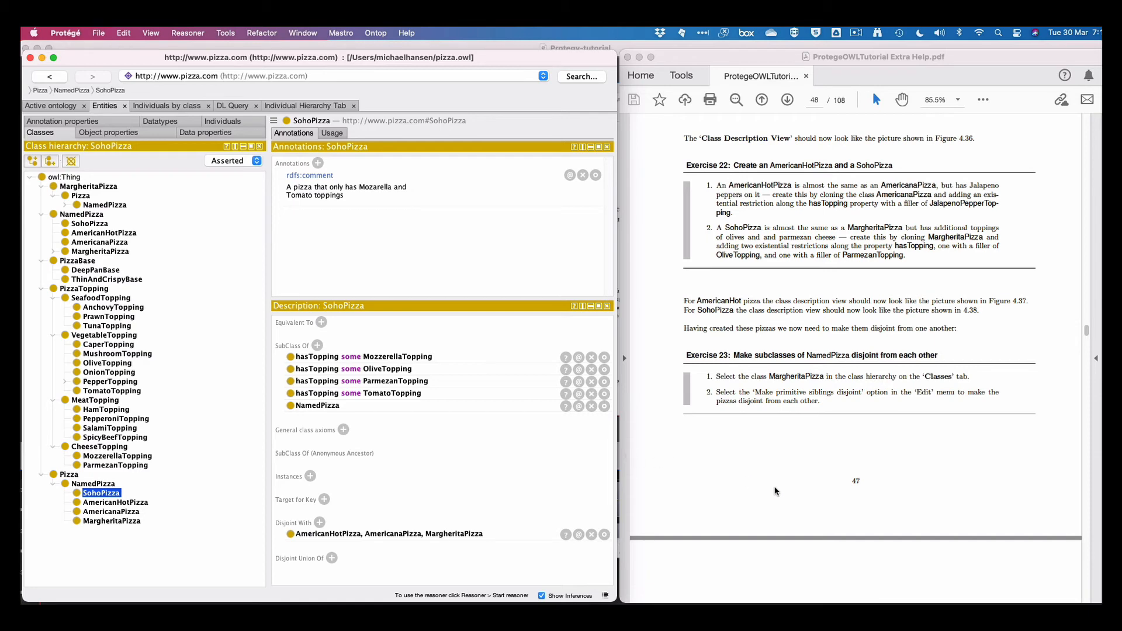
Choose Pellet as the reasoner, following section 4.9.1, and start it to classify the ontology
{"action": "scroll", "coordinate": [776, 491], "scroll_direction": "down", "scroll_amount": 10}
{"action": "scroll", "coordinate": [776, 491], "scroll_direction": "down", "scroll_amount": 5}
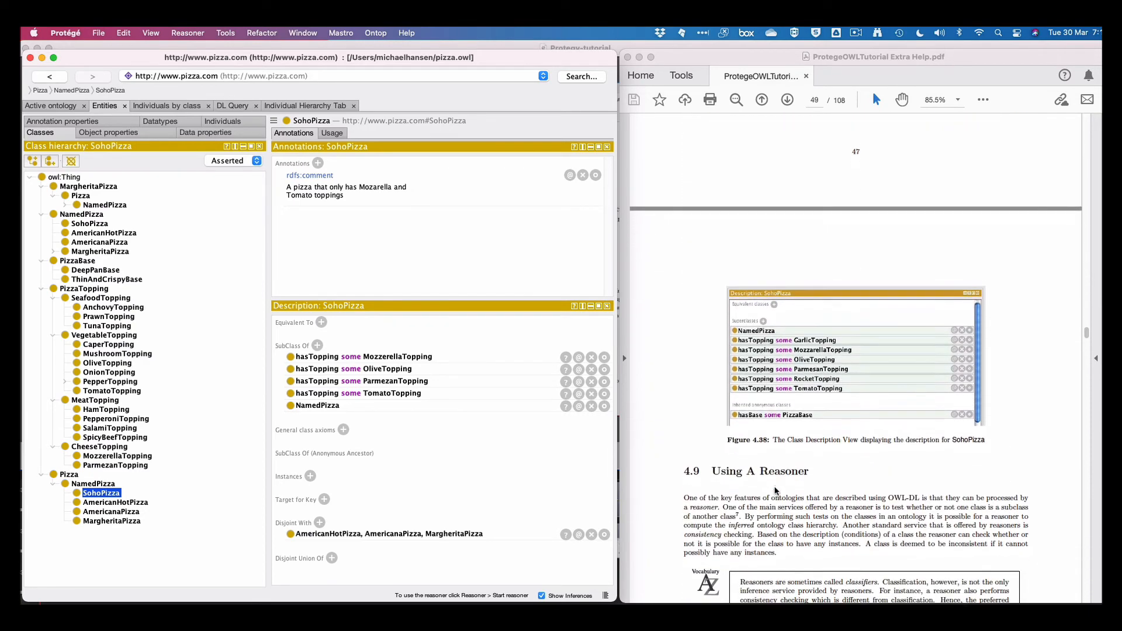
{"action": "scroll", "coordinate": [776, 491], "scroll_direction": "down", "scroll_amount": 3}
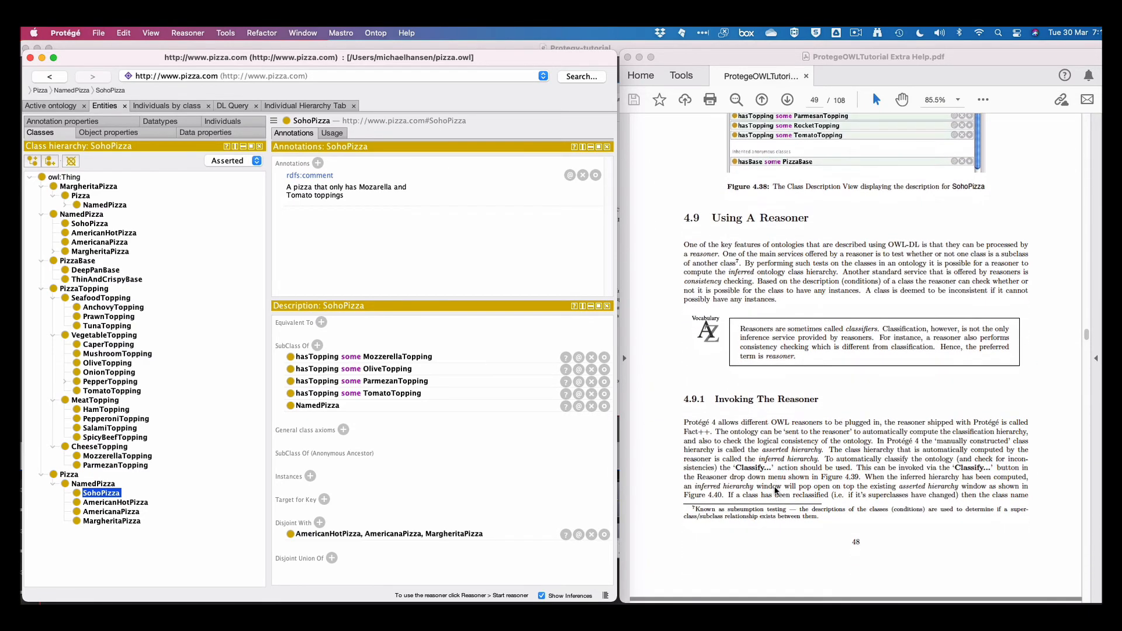
{"action": "scroll", "coordinate": [775, 492], "scroll_direction": "down", "scroll_amount": 5}
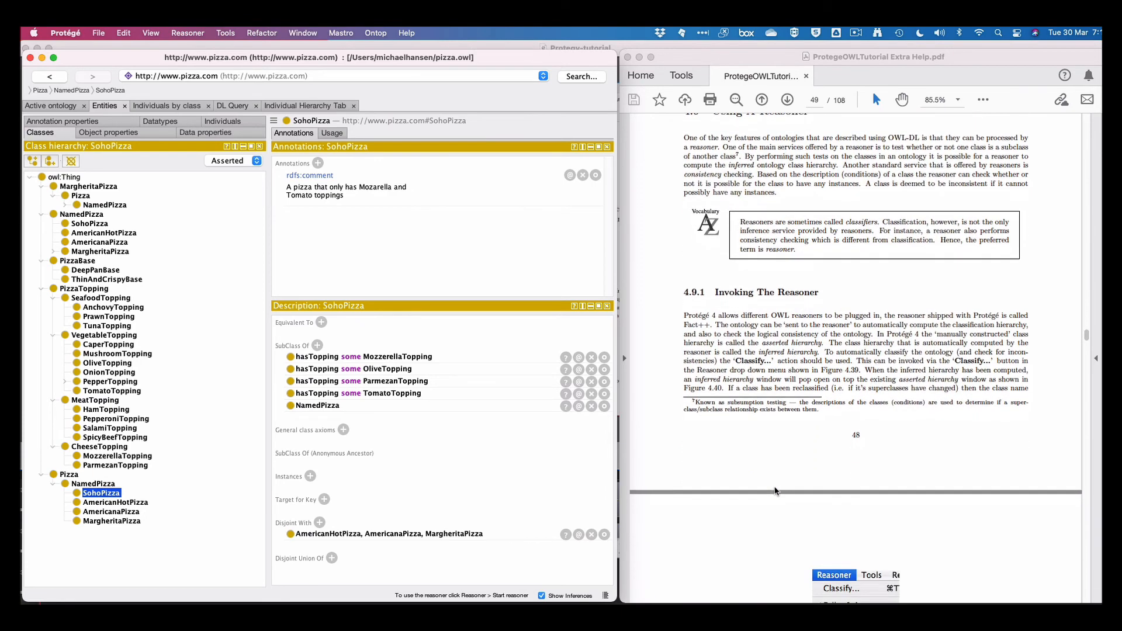
{"action": "scroll", "coordinate": [776, 491], "scroll_direction": "down", "scroll_amount": 1}
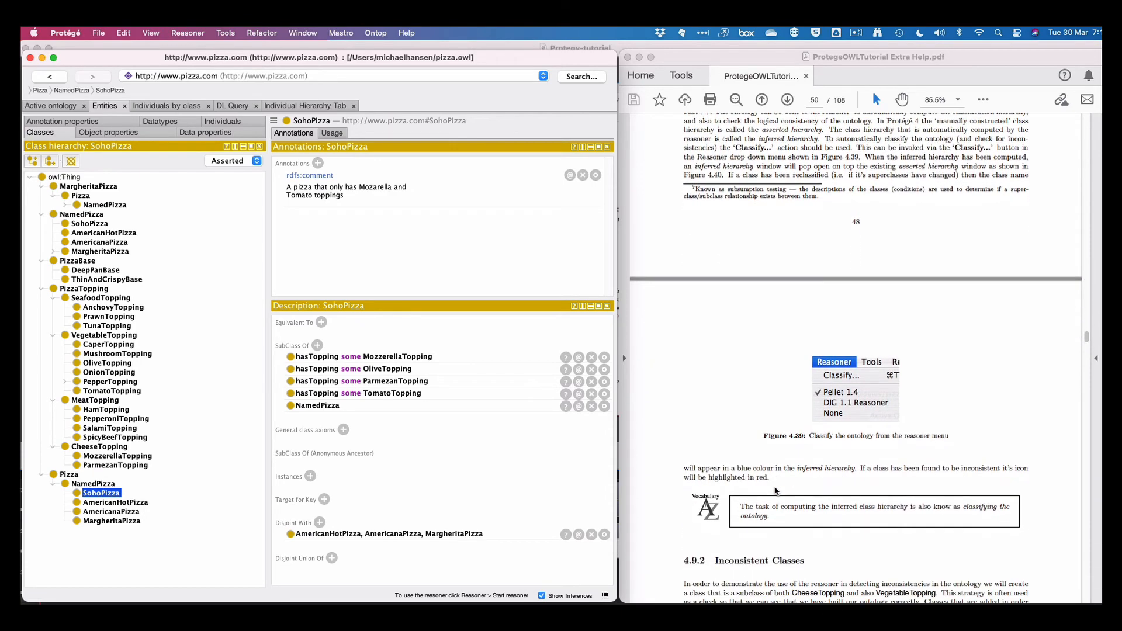
{"action": "left_click", "coordinate": [181, 34]}
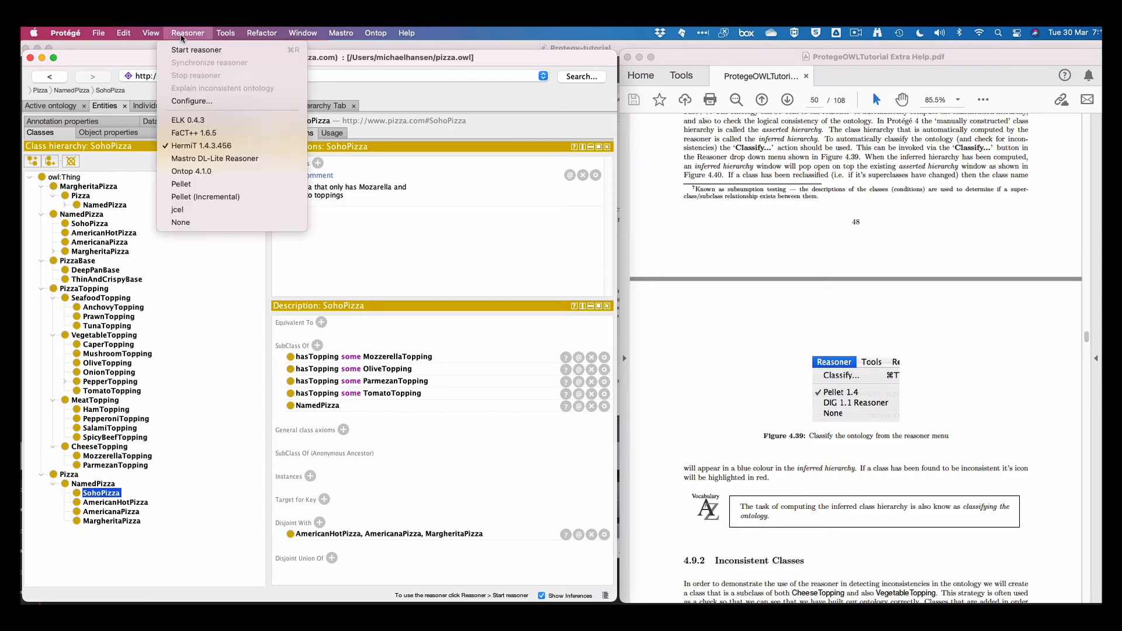
{"action": "left_click", "coordinate": [201, 185]}
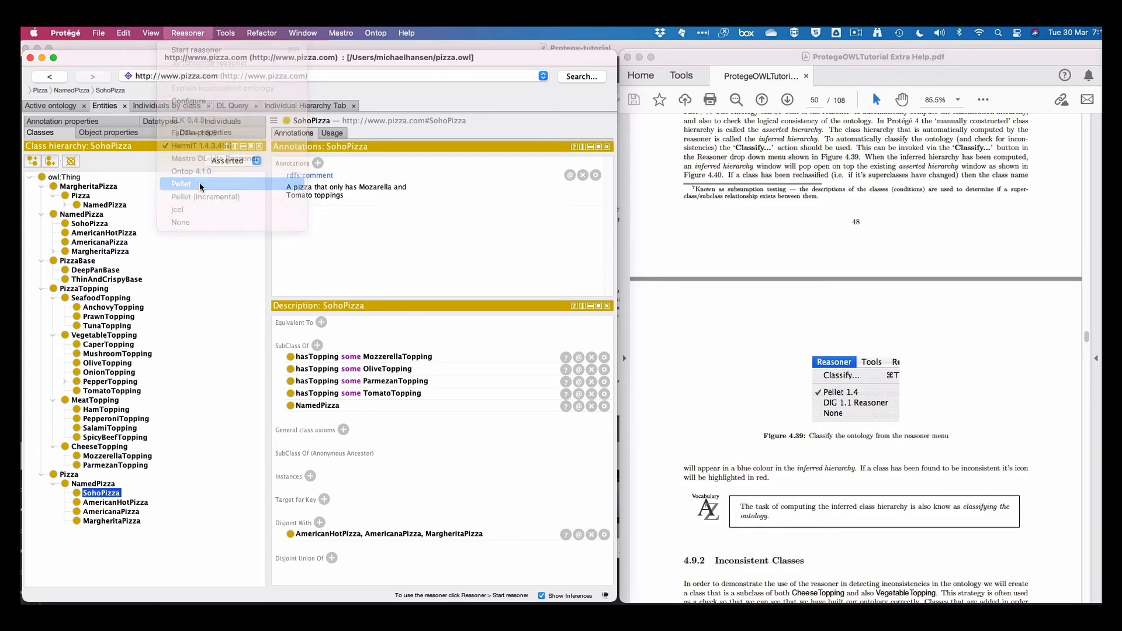
{"action": "left_click", "coordinate": [189, 36]}
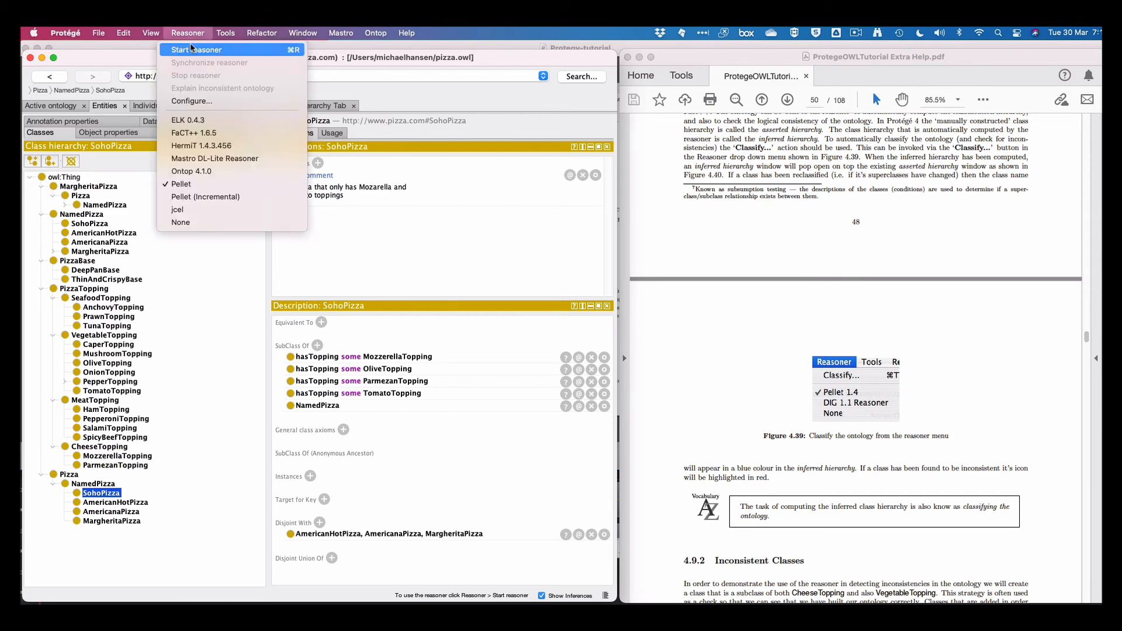
{"action": "left_click", "coordinate": [191, 50]}
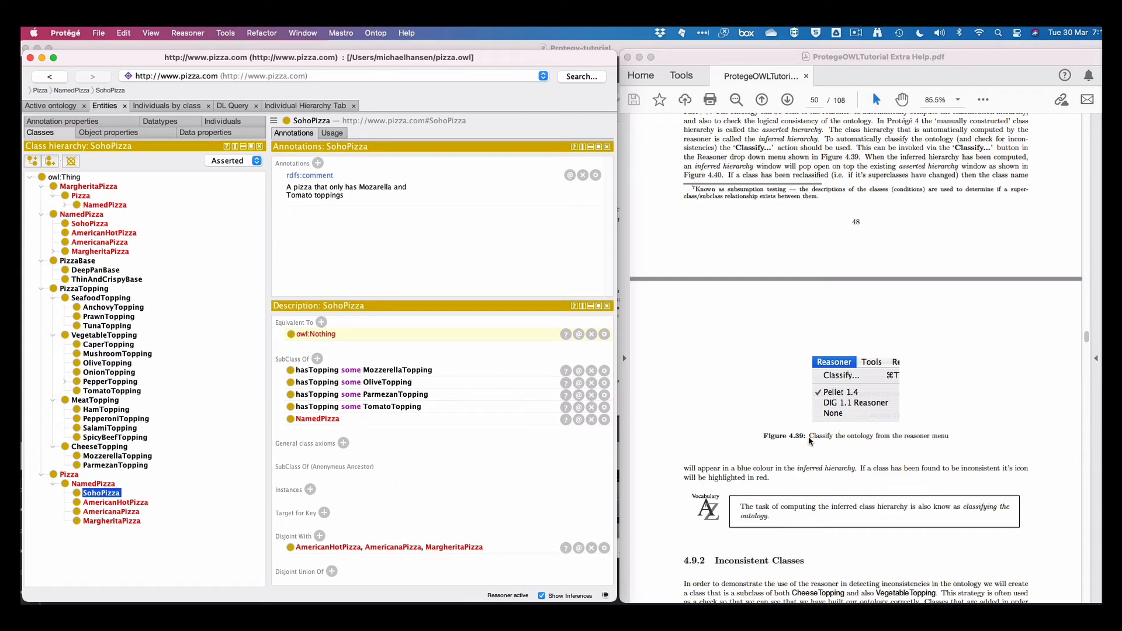
Read section 4.9.2 and Exercise 24 about the inconsistent probe class, and stop the reasoner
{"action": "scroll", "coordinate": [808, 440], "scroll_direction": "down", "scroll_amount": 5}
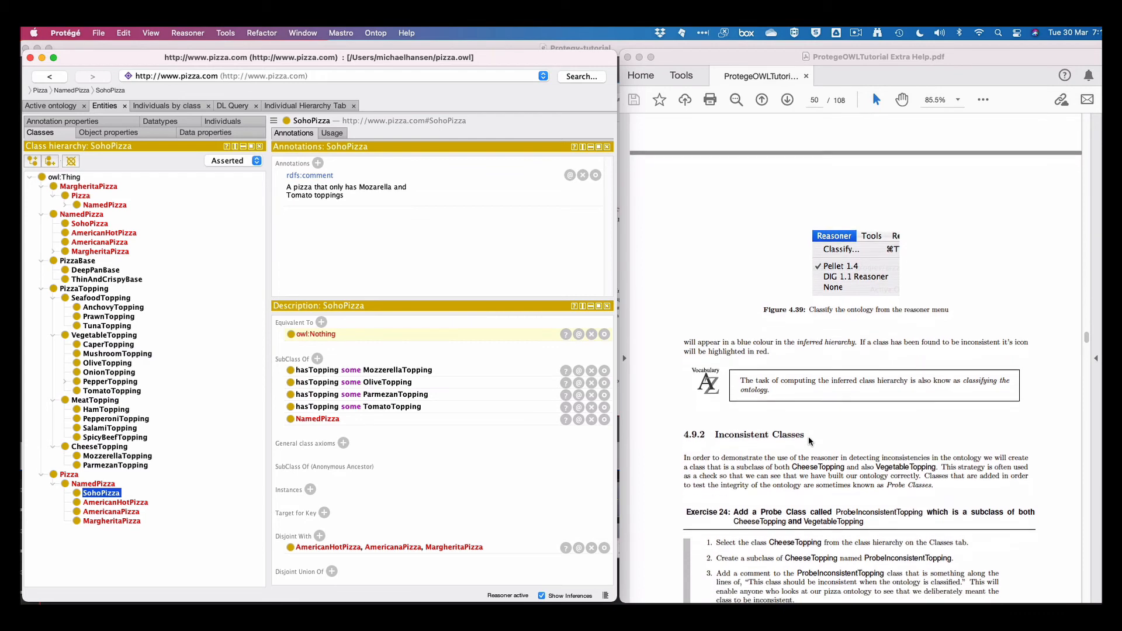
{"action": "scroll", "coordinate": [810, 440], "scroll_direction": "down", "scroll_amount": 3}
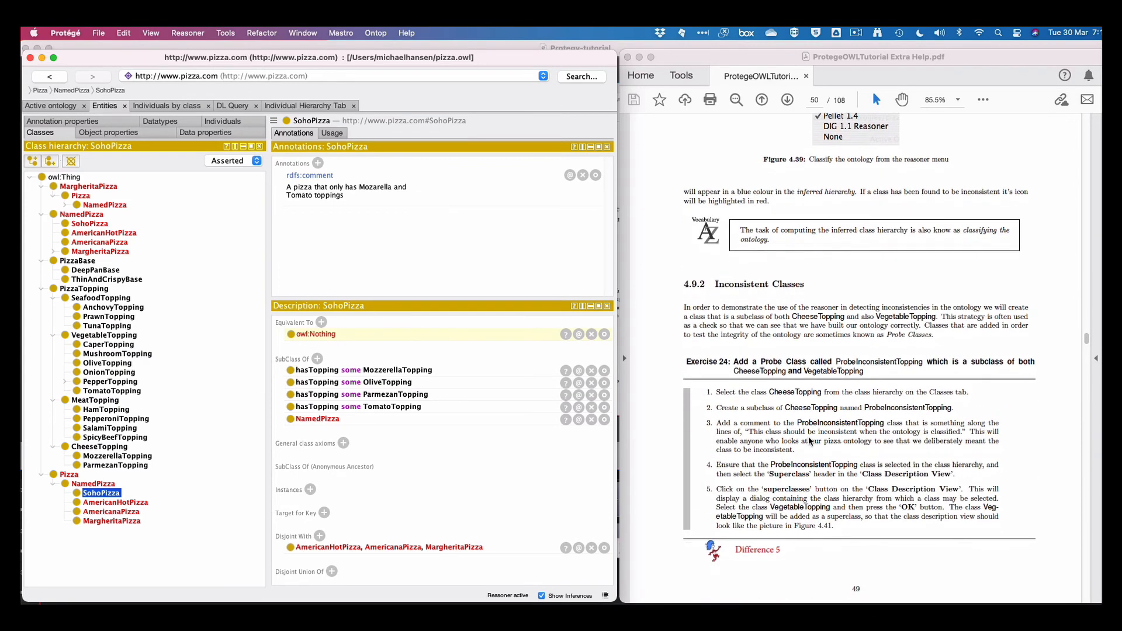
{"action": "scroll", "coordinate": [809, 441], "scroll_direction": "down", "scroll_amount": 1}
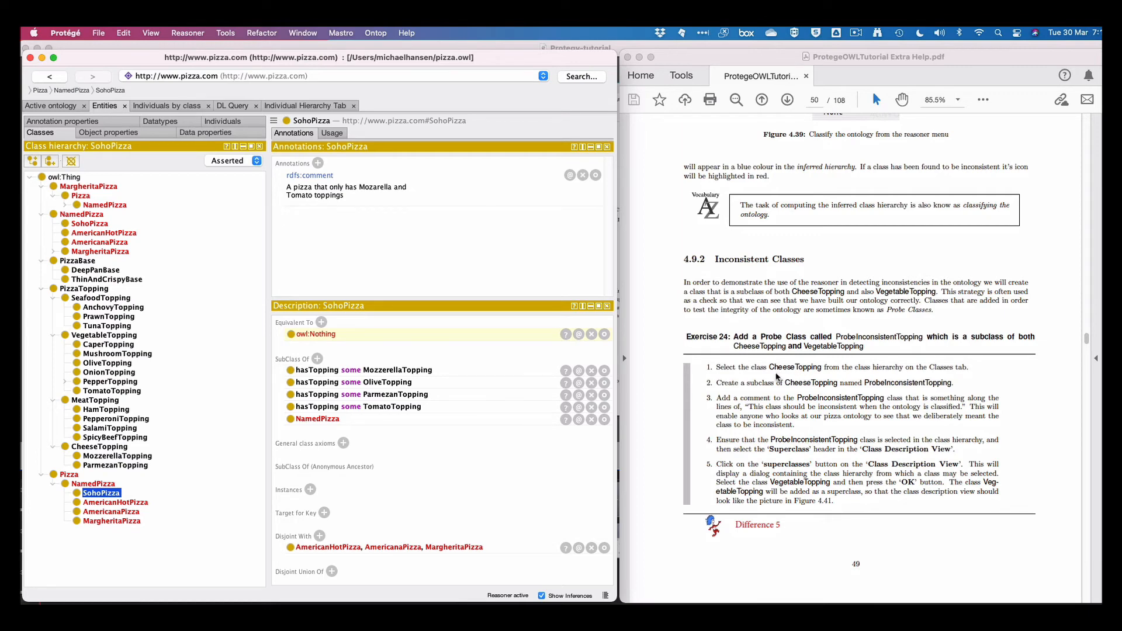
{"action": "scroll", "coordinate": [777, 377], "scroll_direction": "down", "scroll_amount": 1}
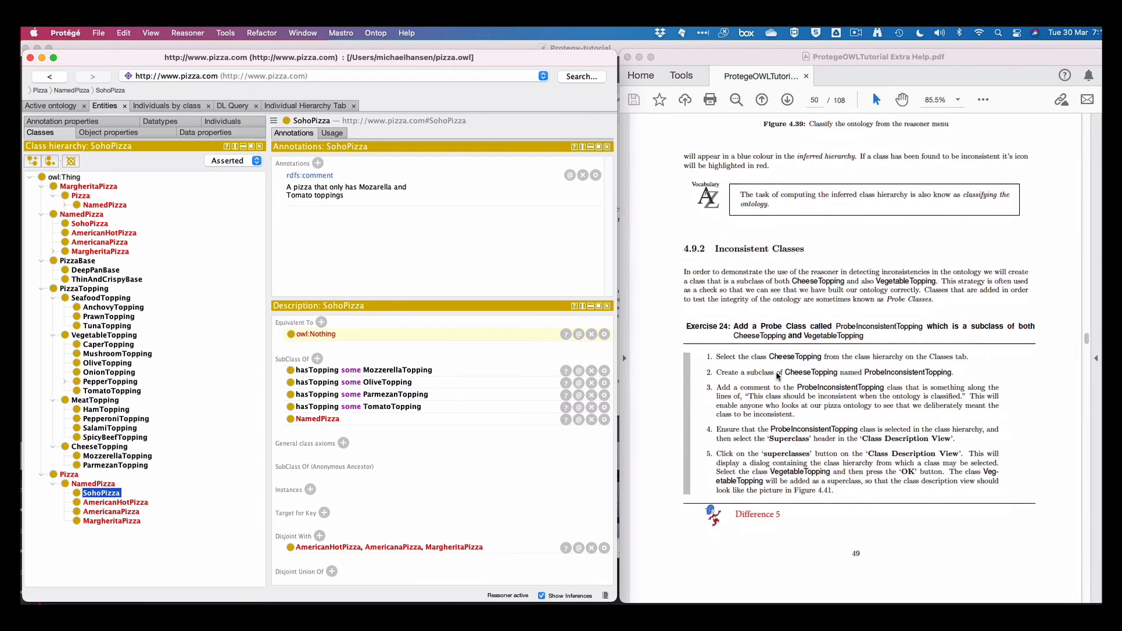
{"action": "left_click", "coordinate": [186, 33]}
{"action": "left_click", "coordinate": [192, 78]}
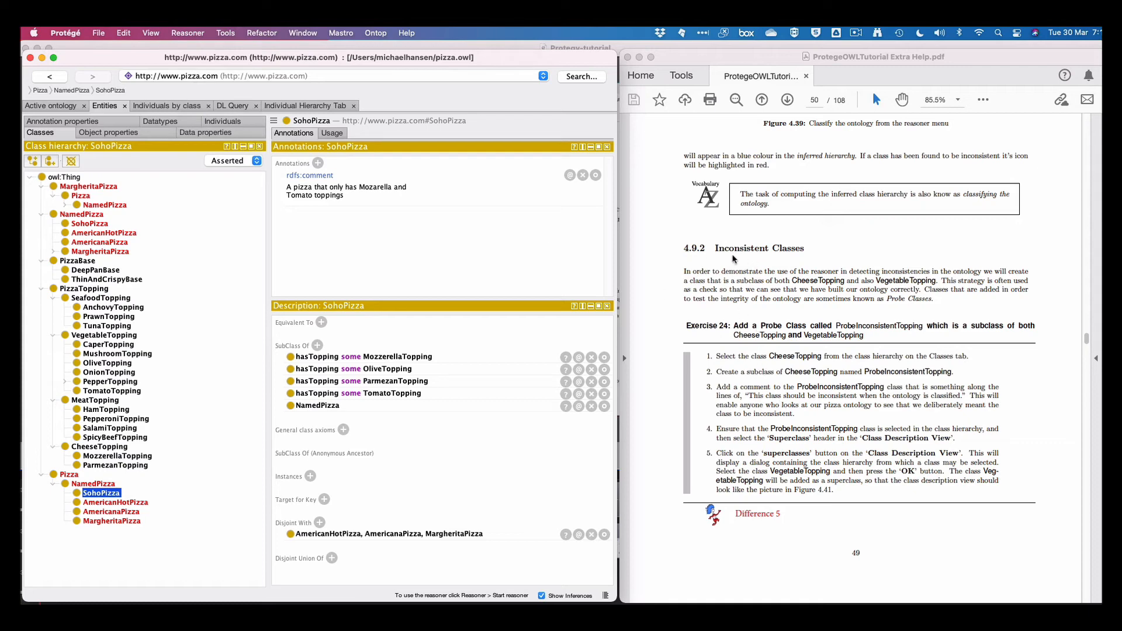
Create a subclass of CheeseTopping named ProbeInconsinstentTopping
{"action": "scroll", "coordinate": [738, 254], "scroll_direction": "up", "scroll_amount": 2}
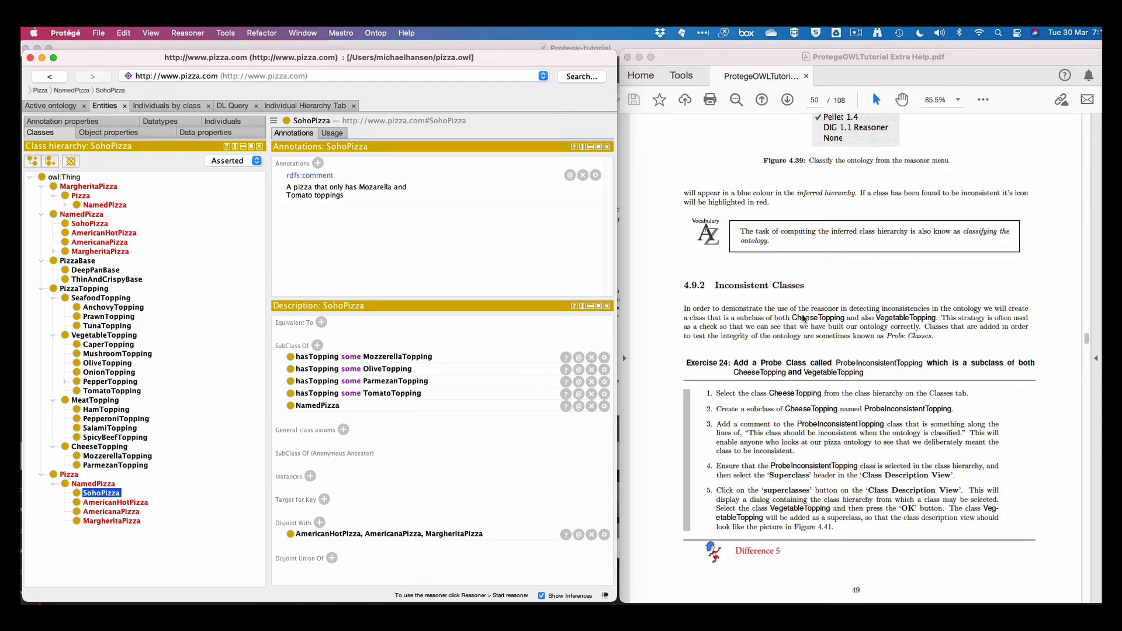
{"action": "scroll", "coordinate": [767, 381], "scroll_direction": "up", "scroll_amount": 1}
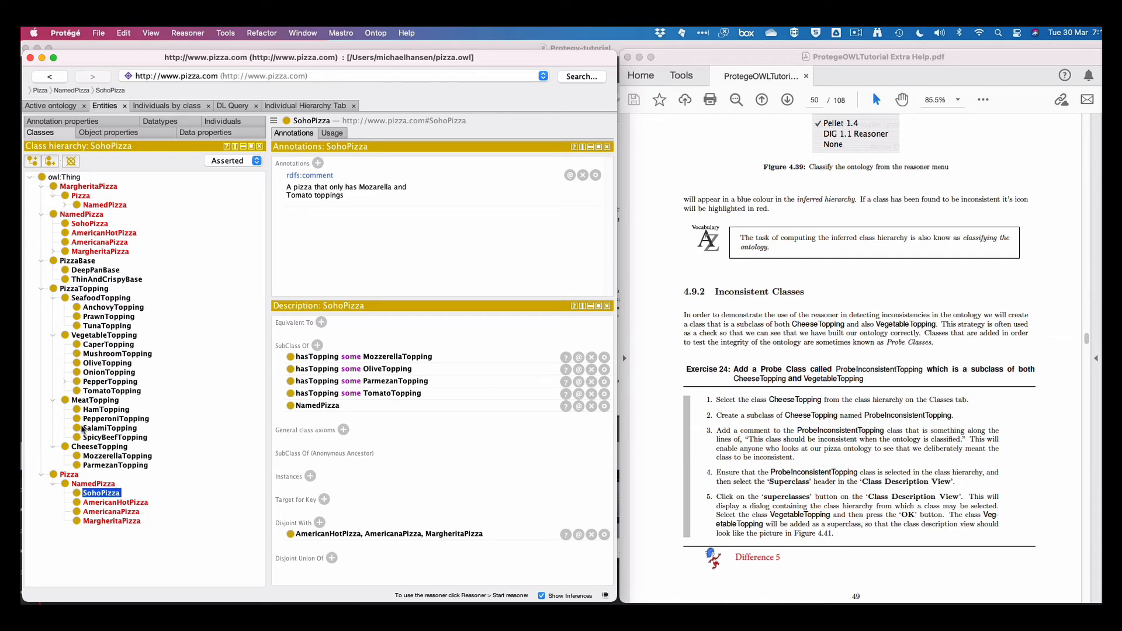
{"action": "left_click", "coordinate": [98, 448]}
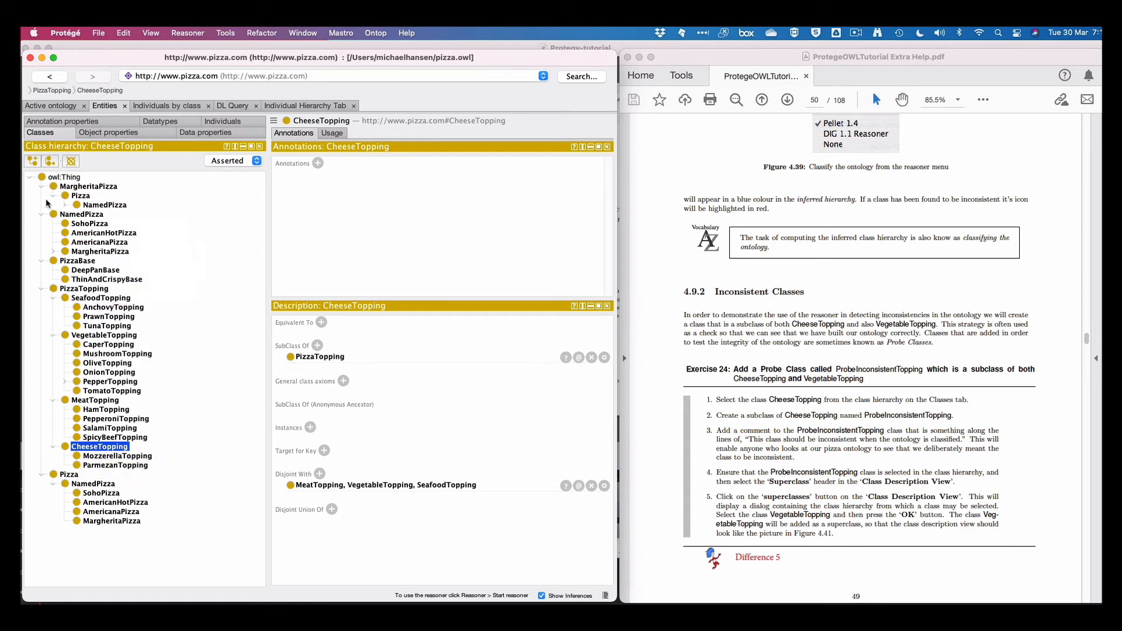
{"action": "left_click", "coordinate": [33, 162]}
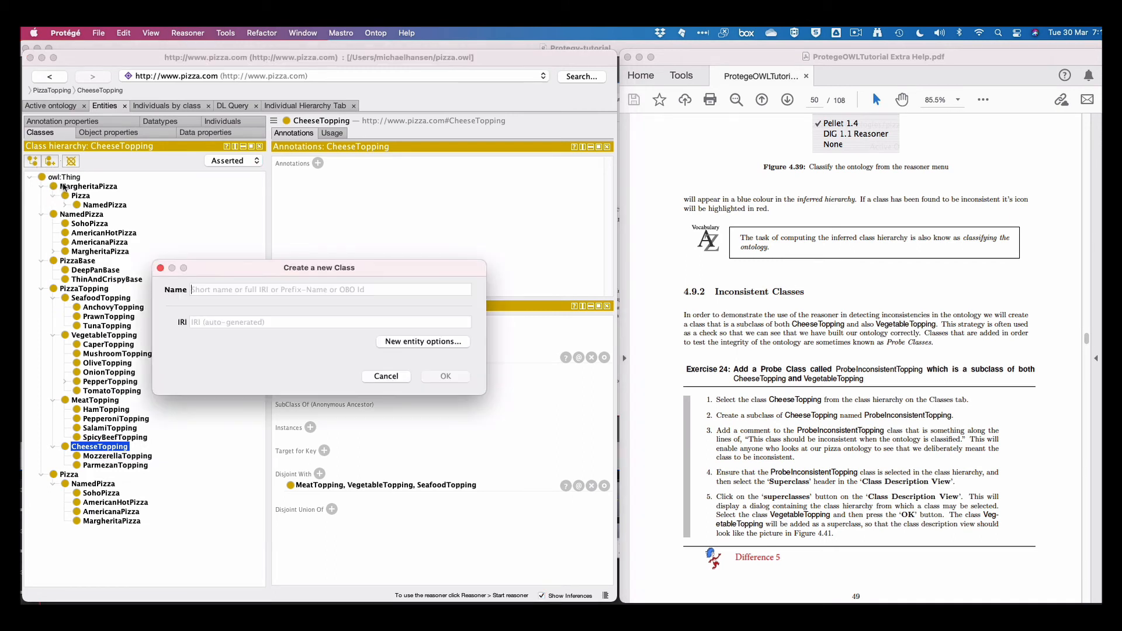
{"action": "type", "text": "P"}
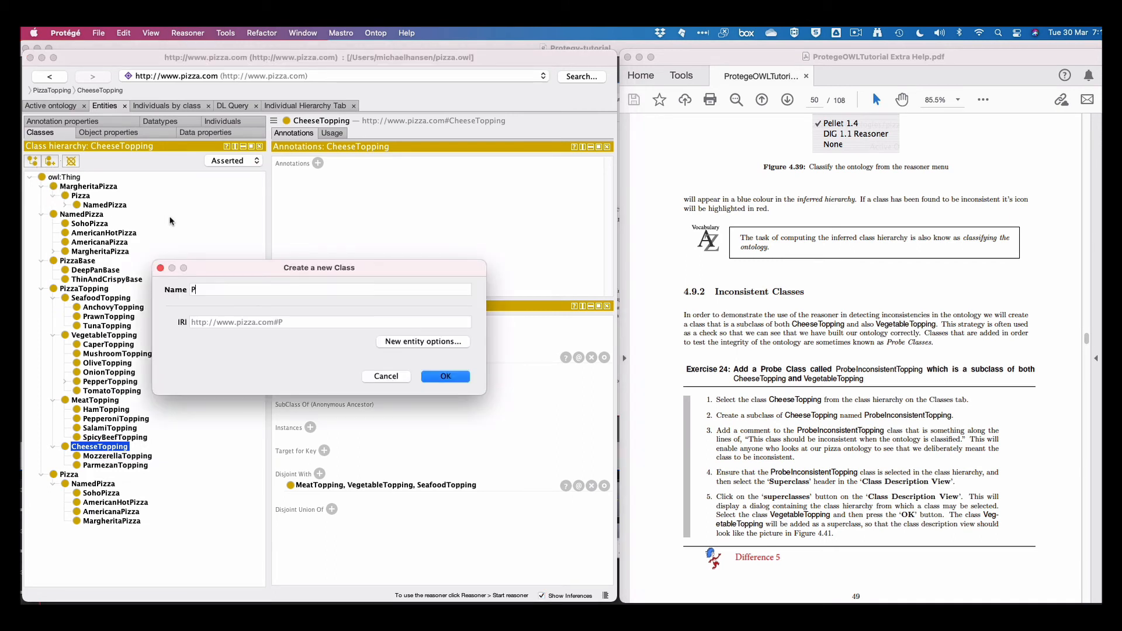
{"action": "type", "text": "robeInconsinstent"}
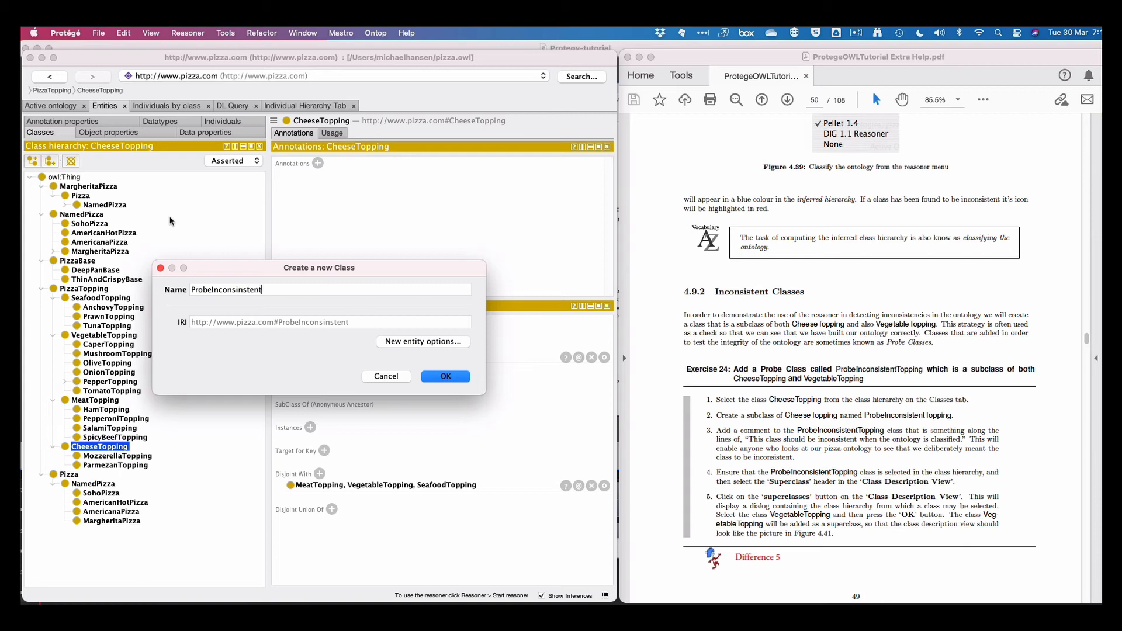
{"action": "type", "text": "Topping"}
{"action": "left_click", "coordinate": [437, 377]}
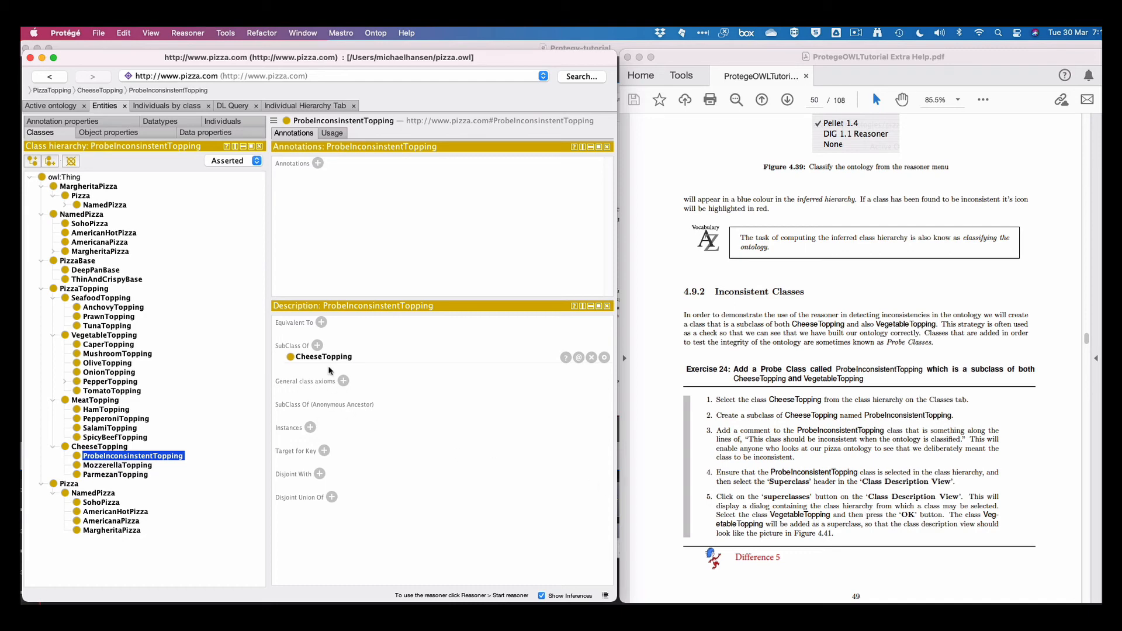
Add VegetableTopping, found under PizzaTopping in the class hierarchy, as a second superclass of ProbeInconsinstentTopping
{"action": "left_click", "coordinate": [318, 346]}
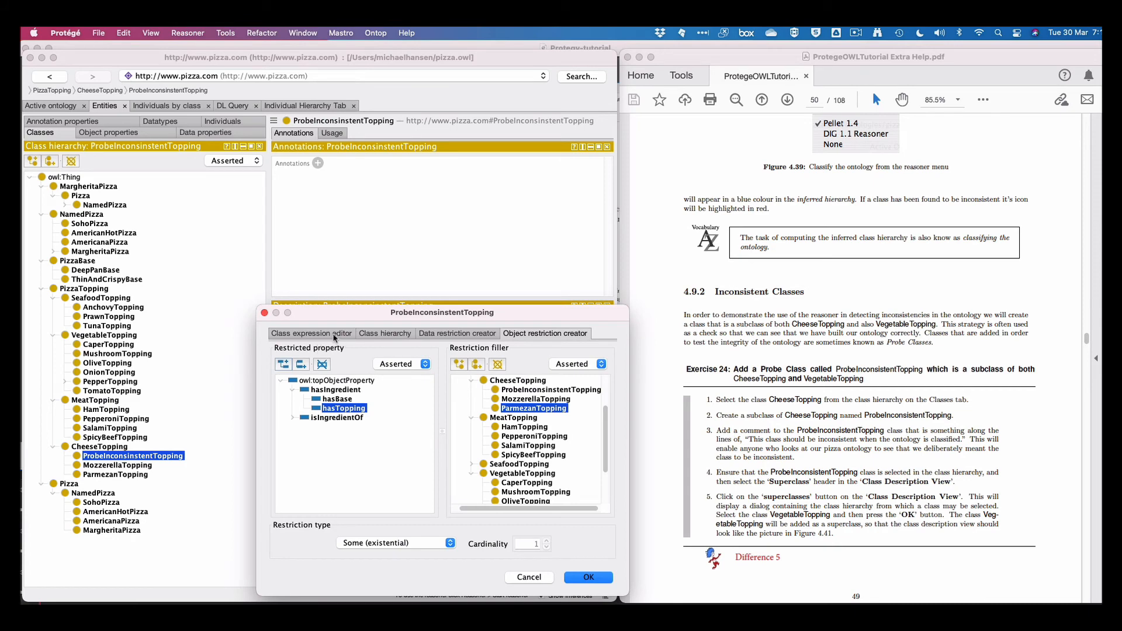
{"action": "left_click", "coordinate": [369, 335]}
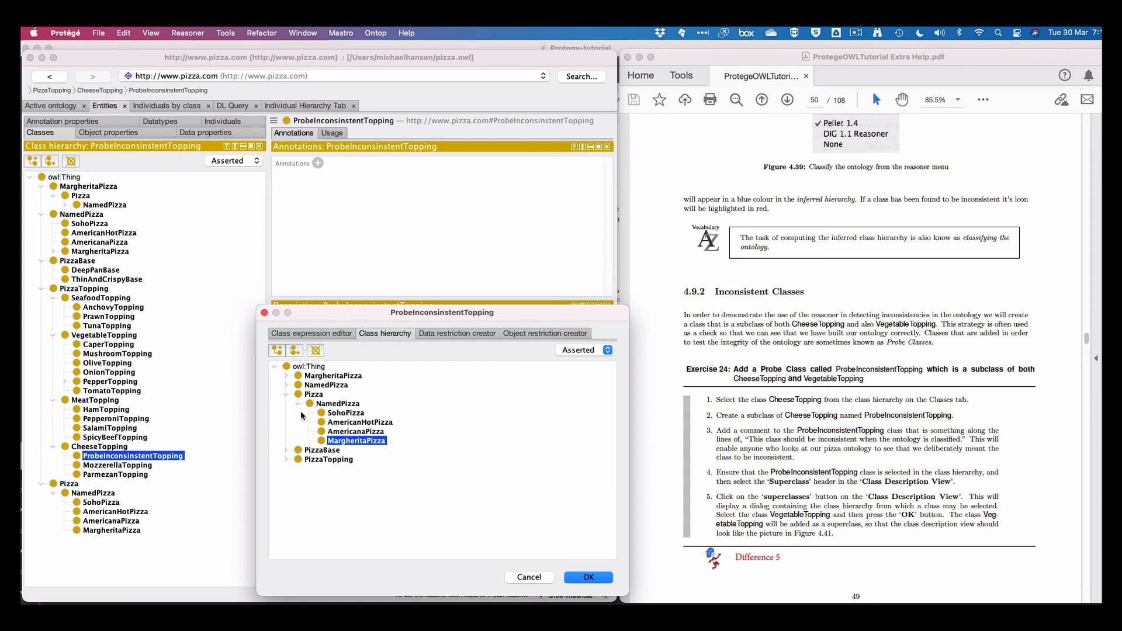
{"action": "left_click", "coordinate": [286, 460]}
{"action": "left_click", "coordinate": [336, 497]}
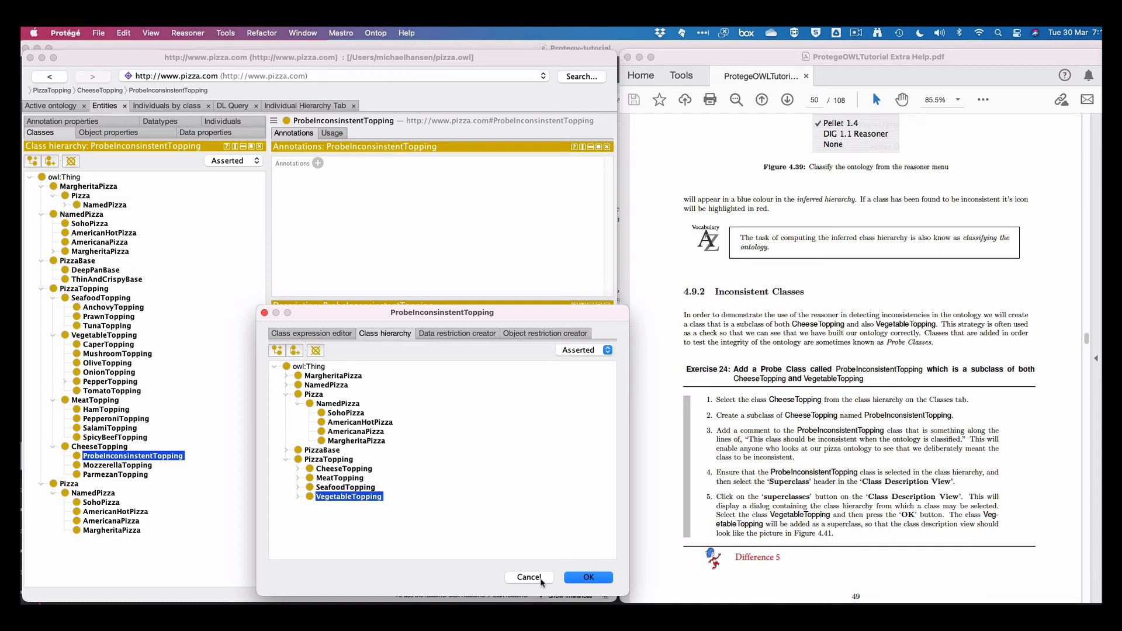
{"action": "left_click", "coordinate": [586, 578]}
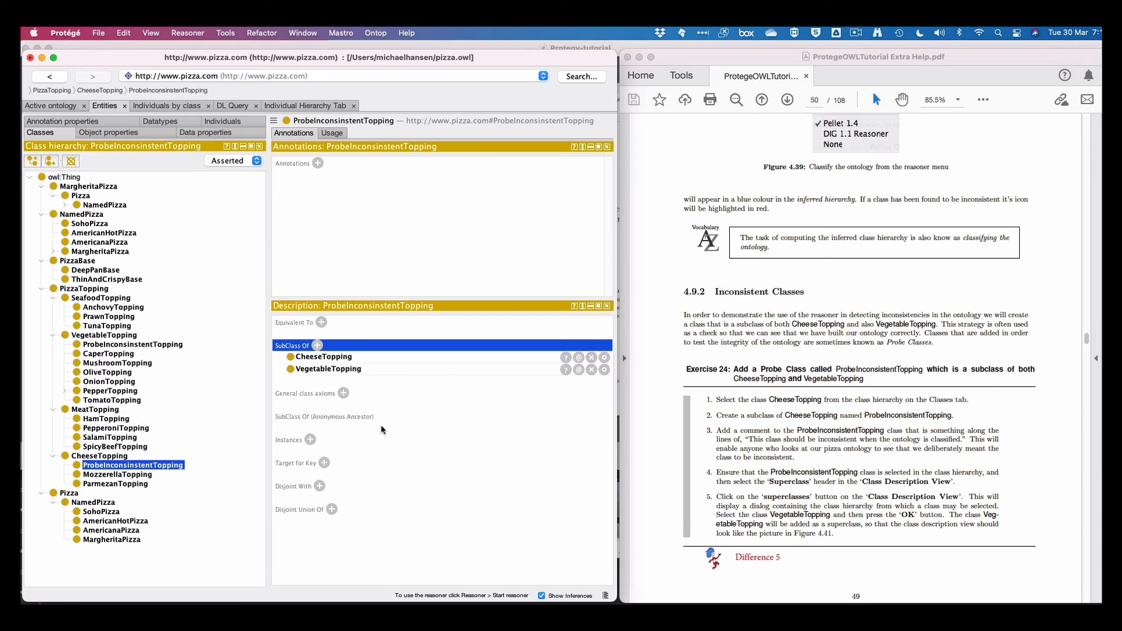
Review the end of Exercise 24 and Figure 4.40 in the tutorial, and start the reasoner to classify the ontology
{"action": "scroll", "coordinate": [883, 538], "scroll_direction": "down", "scroll_amount": 3}
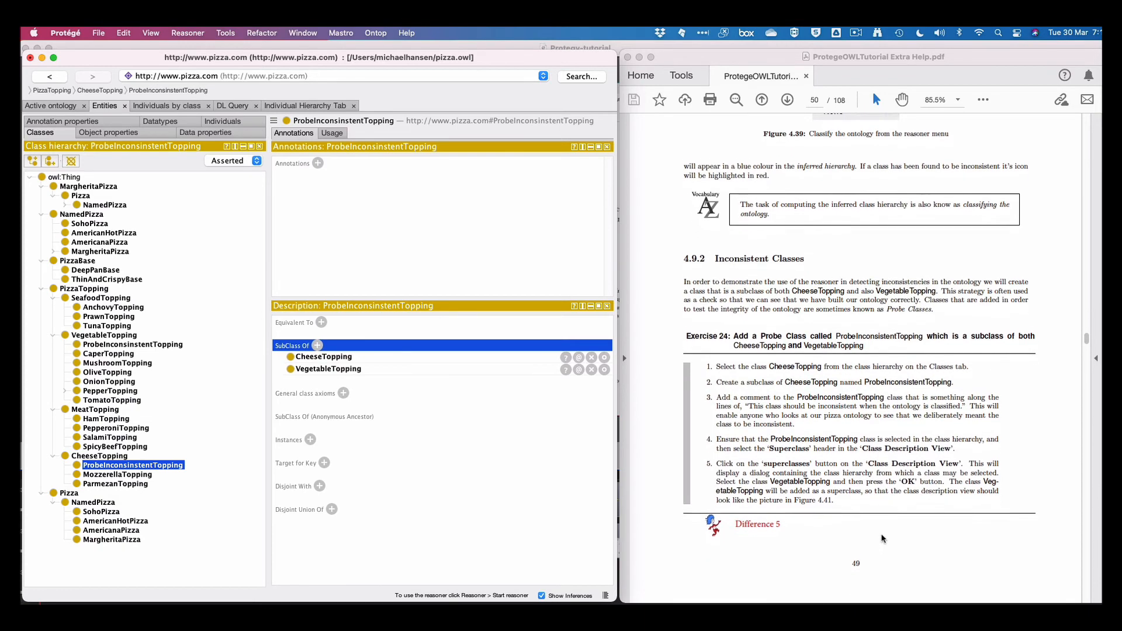
{"action": "scroll", "coordinate": [883, 538], "scroll_direction": "down", "scroll_amount": 10}
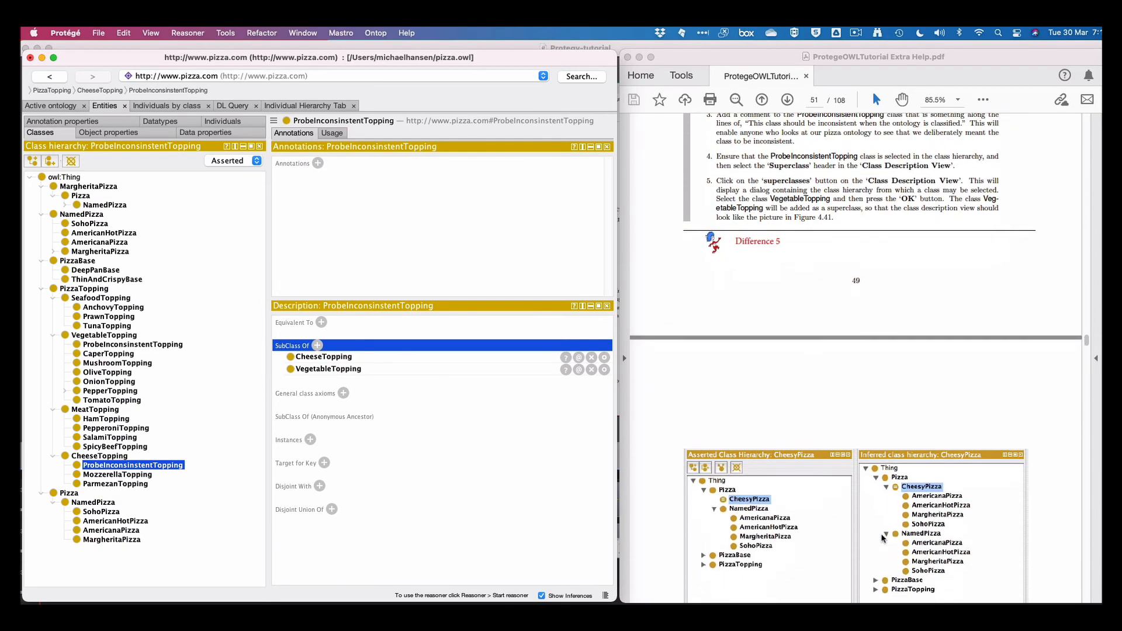
{"action": "scroll", "coordinate": [882, 538], "scroll_direction": "down", "scroll_amount": 3}
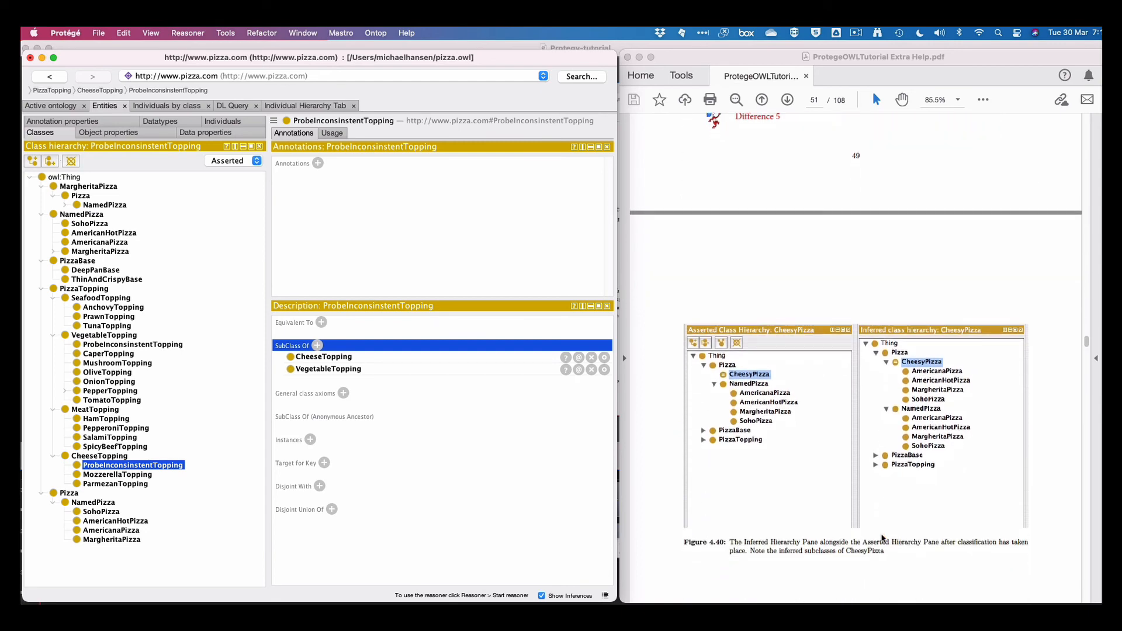
{"action": "scroll", "coordinate": [883, 538], "scroll_direction": "up", "scroll_amount": 6}
{"action": "scroll", "coordinate": [883, 539], "scroll_direction": "down", "scroll_amount": 6}
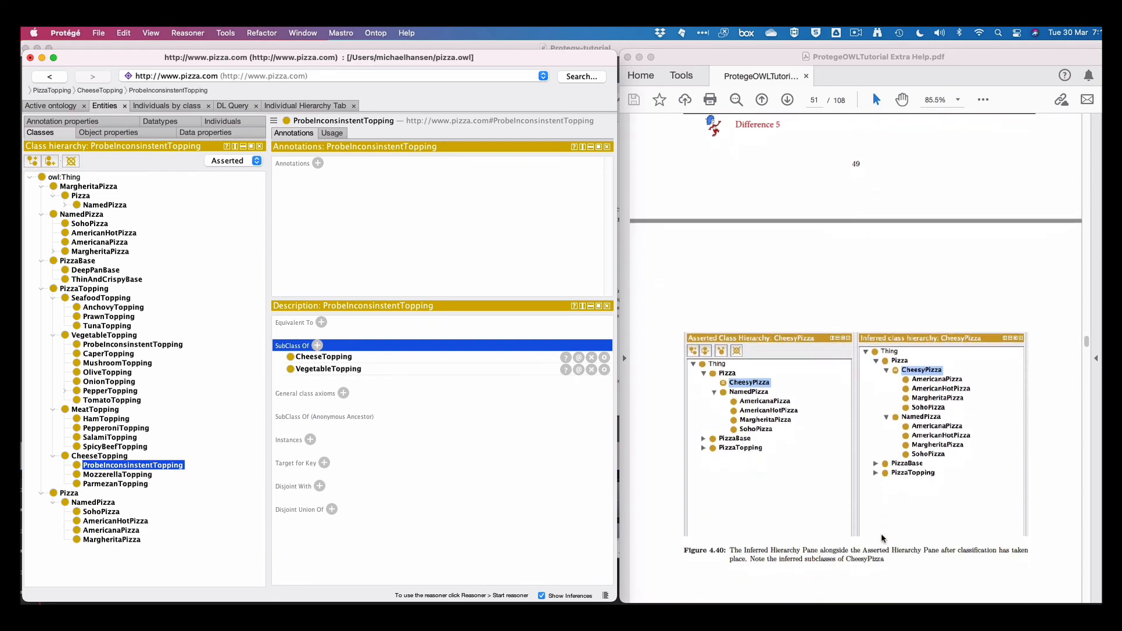
{"action": "scroll", "coordinate": [882, 539], "scroll_direction": "down", "scroll_amount": 1}
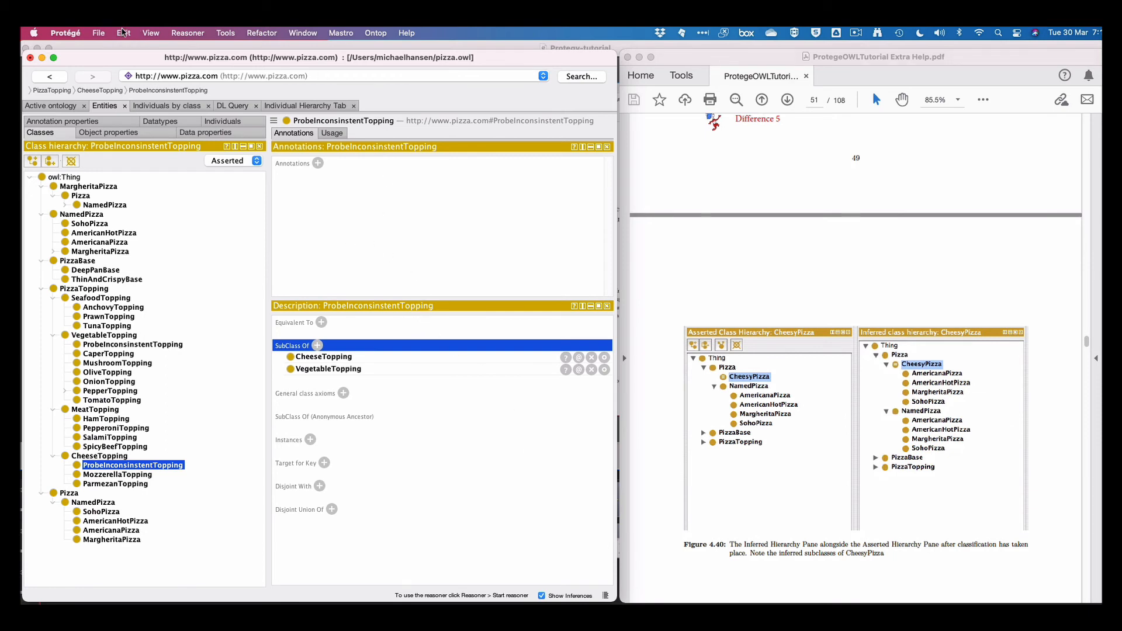
{"action": "left_click", "coordinate": [185, 33]}
{"action": "left_click", "coordinate": [187, 51]}
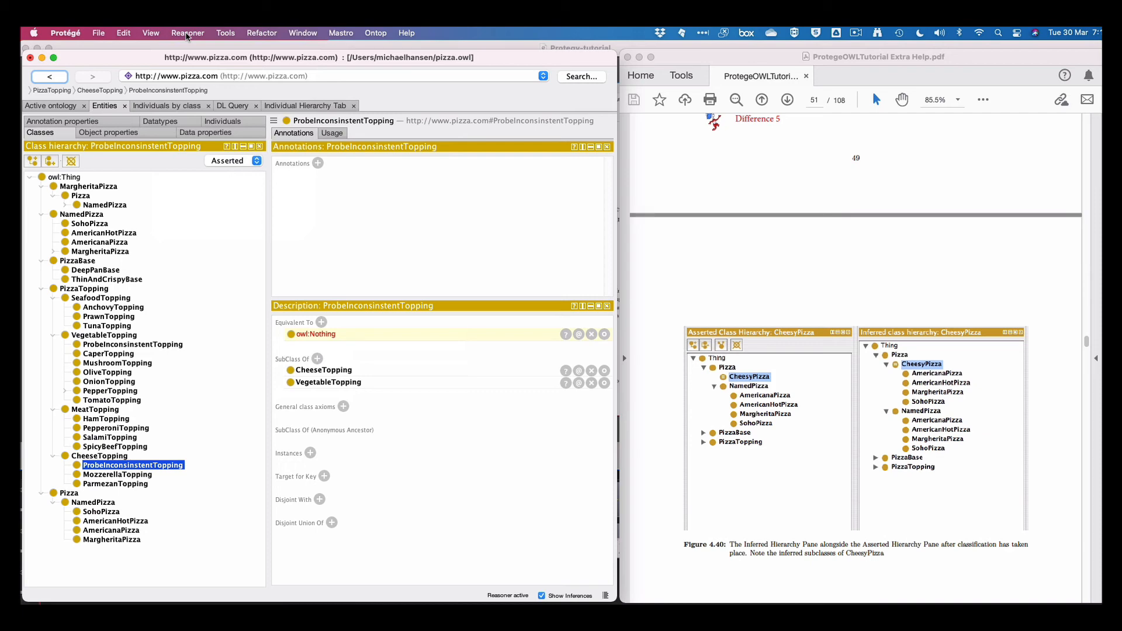
Compare the ProbeInconsinstentTopping description with Figure 4.41 in the tutorial and stop the reasoner
{"action": "scroll", "coordinate": [668, 337], "scroll_direction": "down", "scroll_amount": 10}
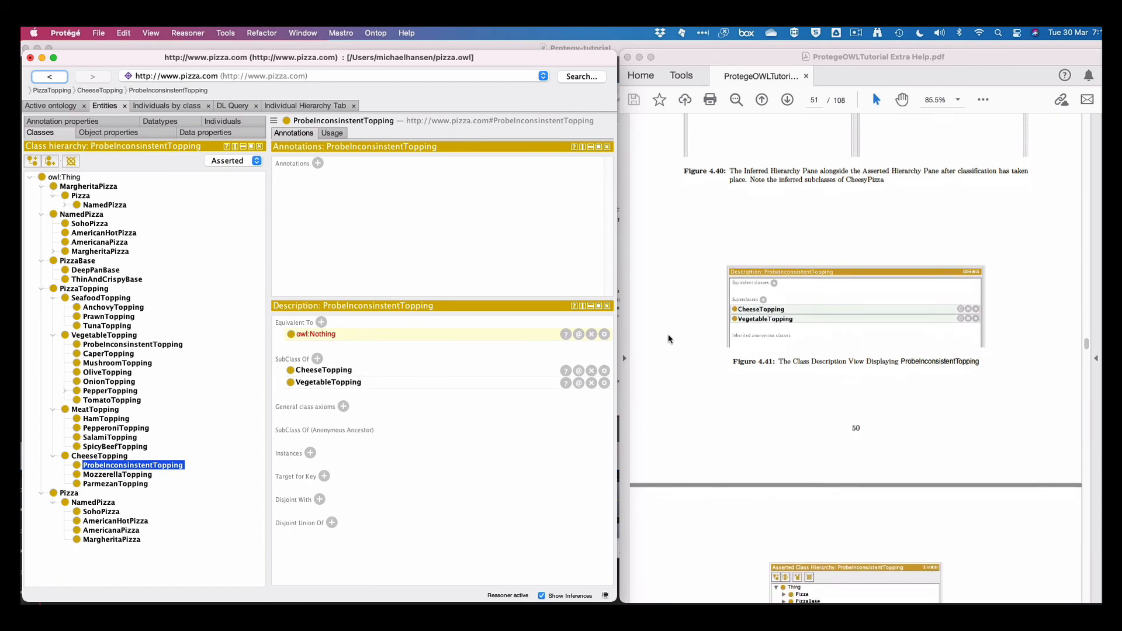
{"action": "scroll", "coordinate": [669, 335], "scroll_direction": "down", "scroll_amount": 3}
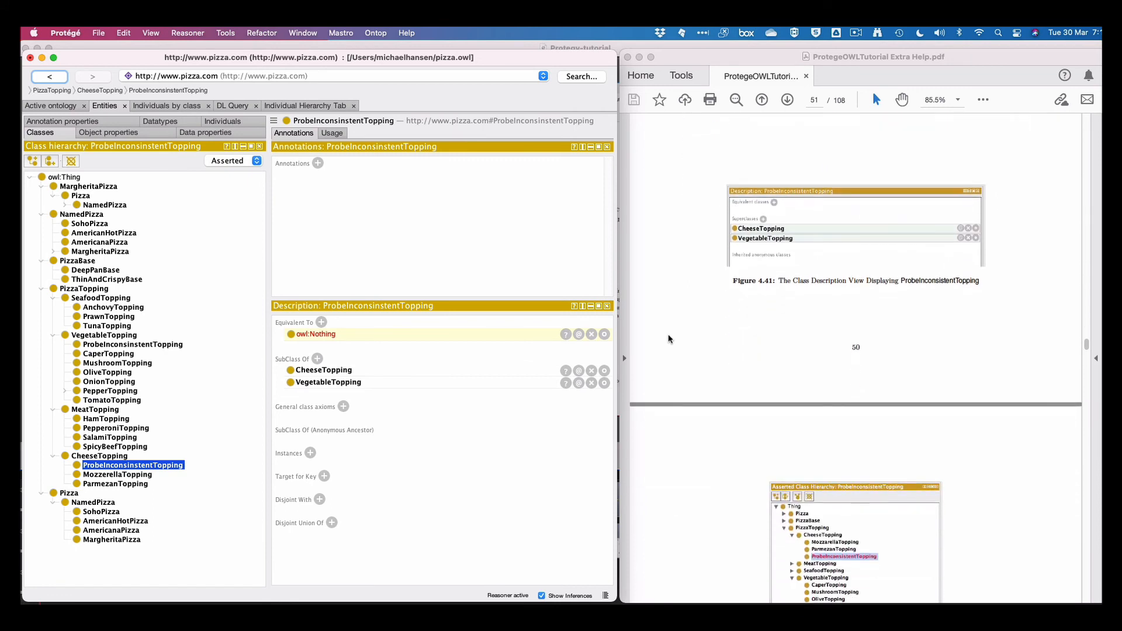
{"action": "scroll", "coordinate": [668, 334], "scroll_direction": "up", "scroll_amount": 5}
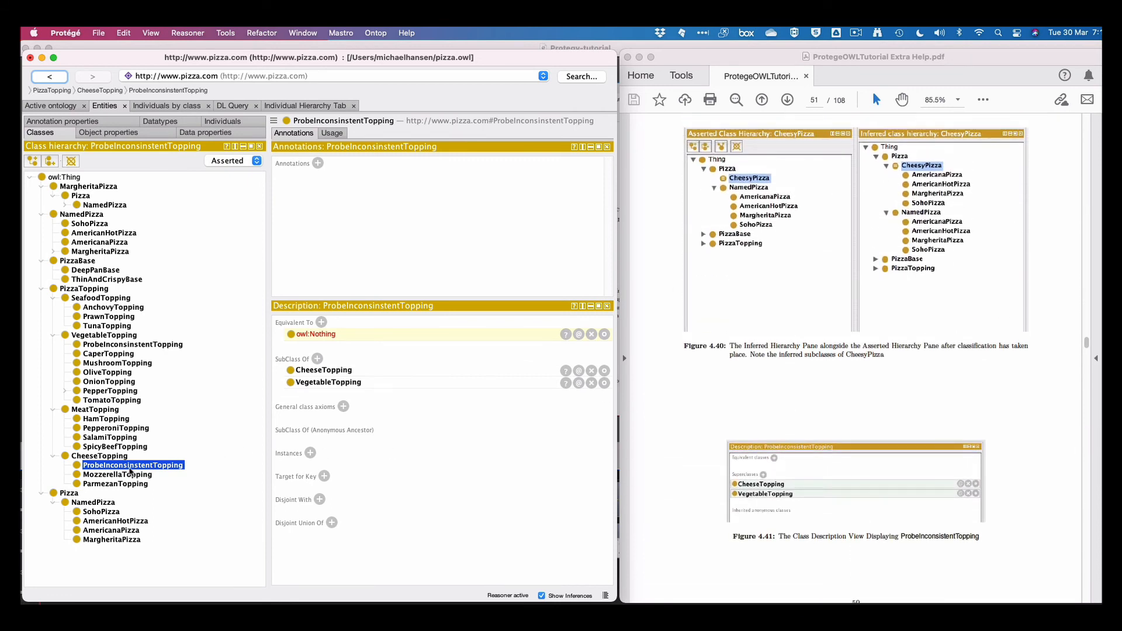
{"action": "left_click", "coordinate": [200, 34]}
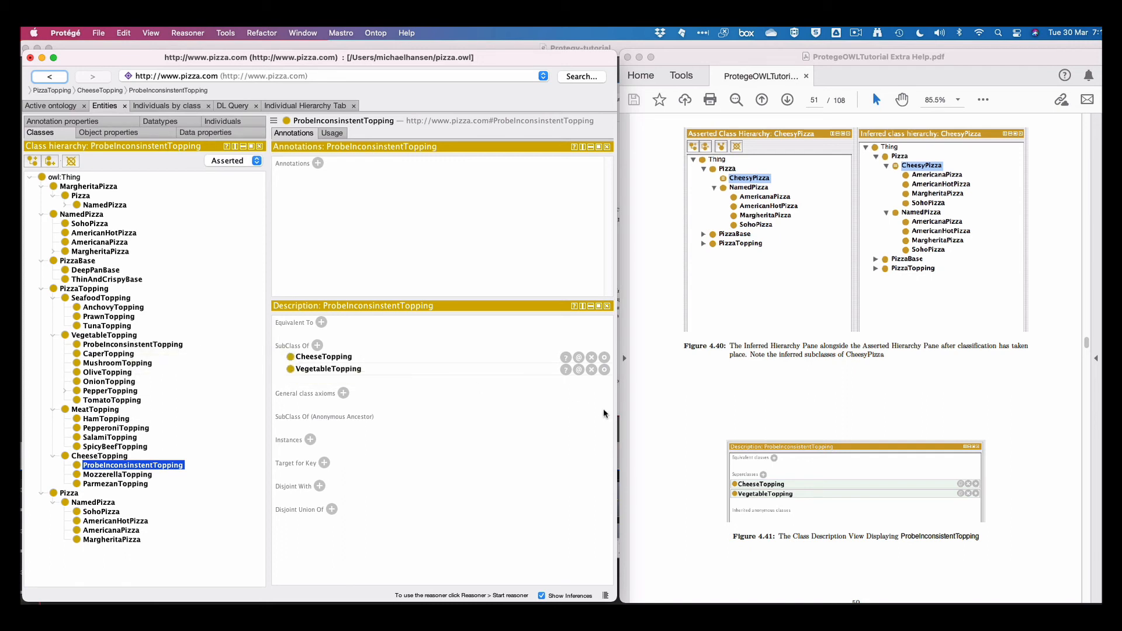
Reread the tutorial from Exercise 24 back to Exercise 23, and check NamedPizza and the SohoPizza description against Figure 4.38
{"action": "scroll", "coordinate": [684, 403], "scroll_direction": "up", "scroll_amount": 5}
{"action": "scroll", "coordinate": [684, 404], "scroll_direction": "up", "scroll_amount": 5}
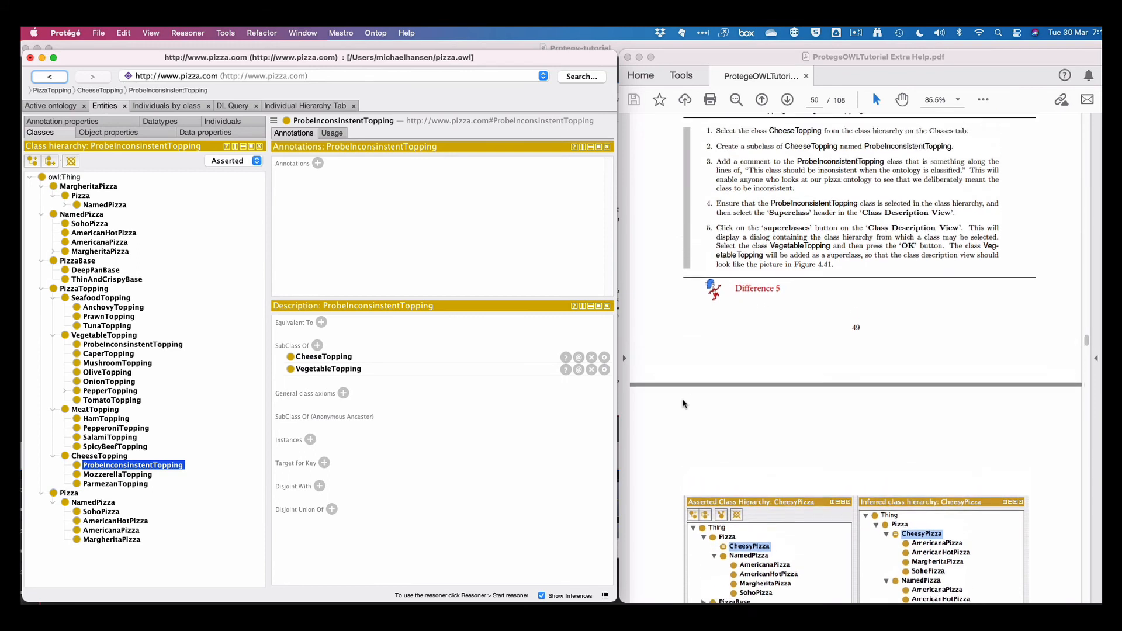
{"action": "scroll", "coordinate": [685, 403], "scroll_direction": "up", "scroll_amount": 5}
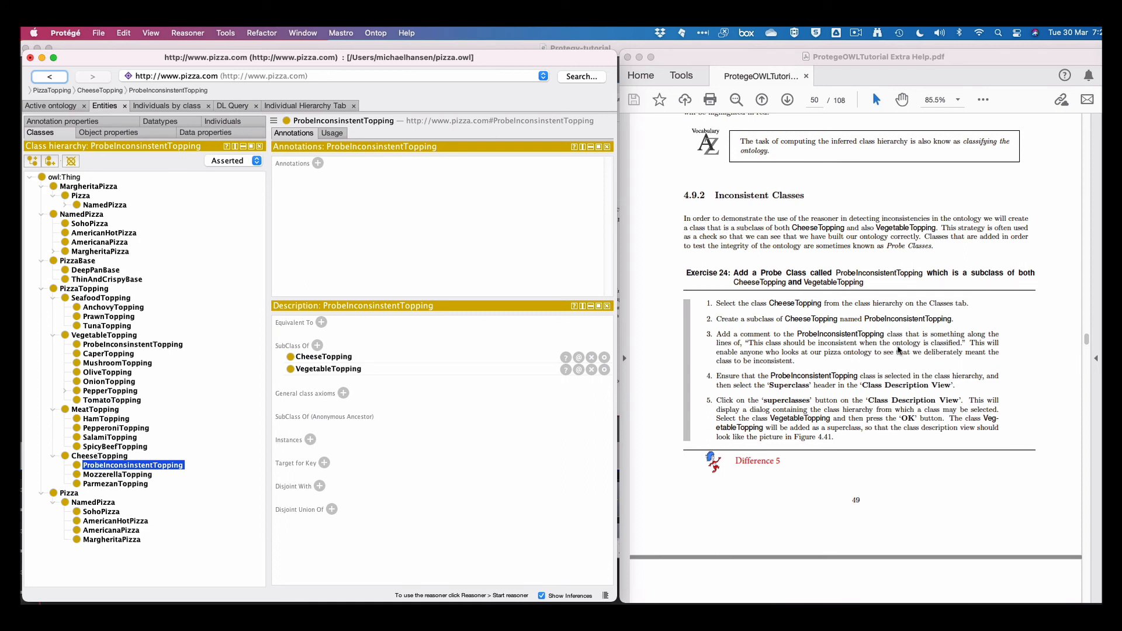
{"action": "scroll", "coordinate": [899, 350], "scroll_direction": "up", "scroll_amount": 1}
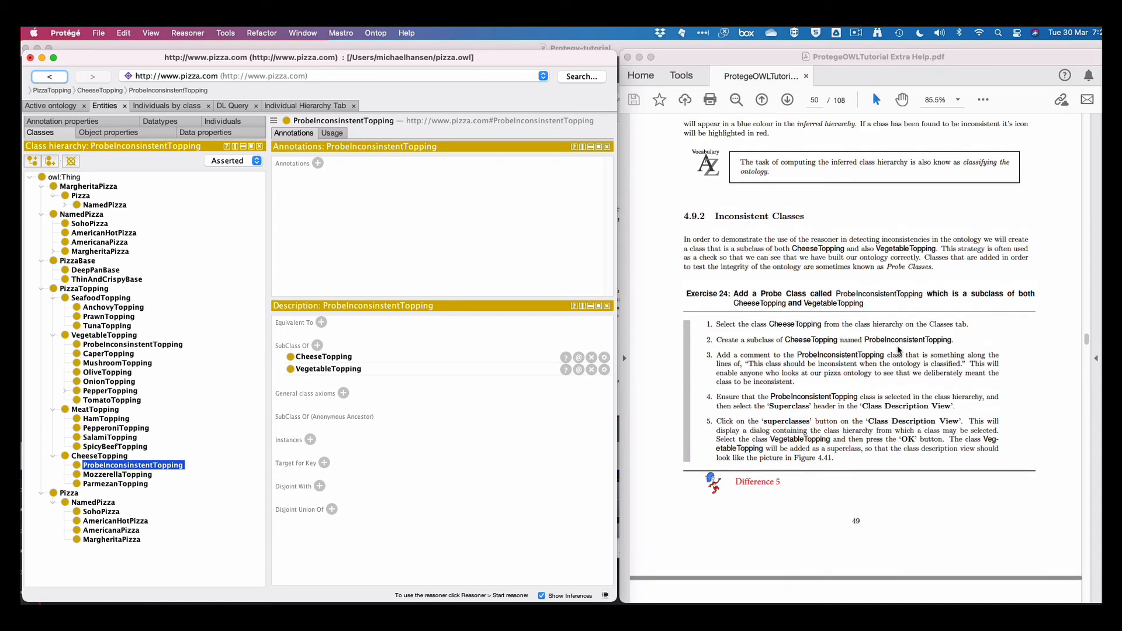
{"action": "scroll", "coordinate": [899, 349], "scroll_direction": "up", "scroll_amount": 20}
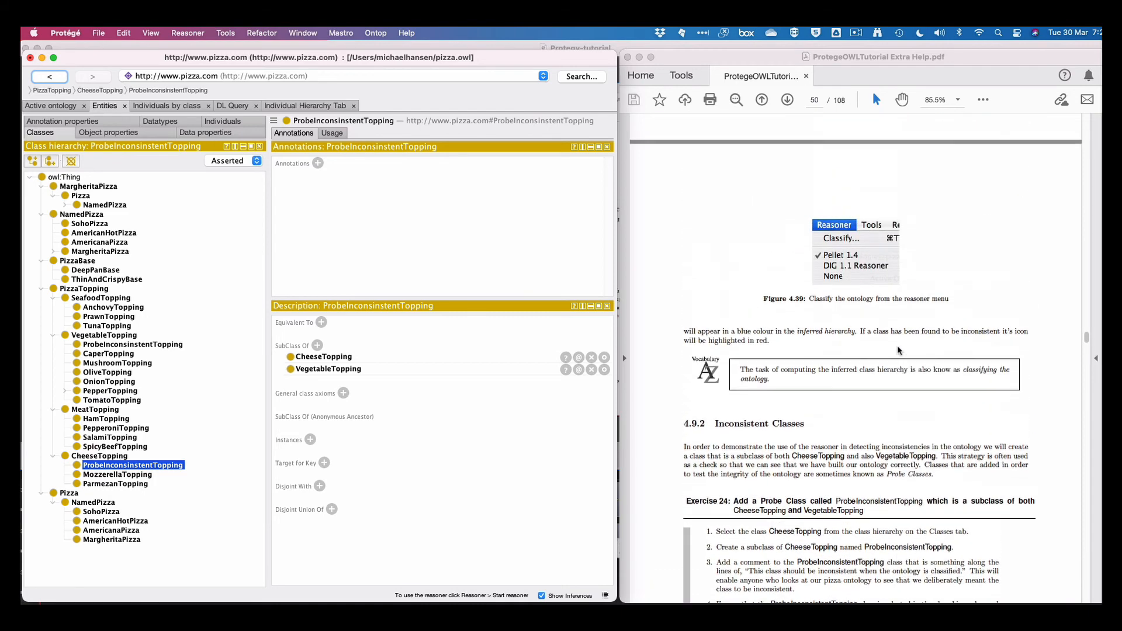
{"action": "scroll", "coordinate": [899, 349], "scroll_direction": "up", "scroll_amount": 11}
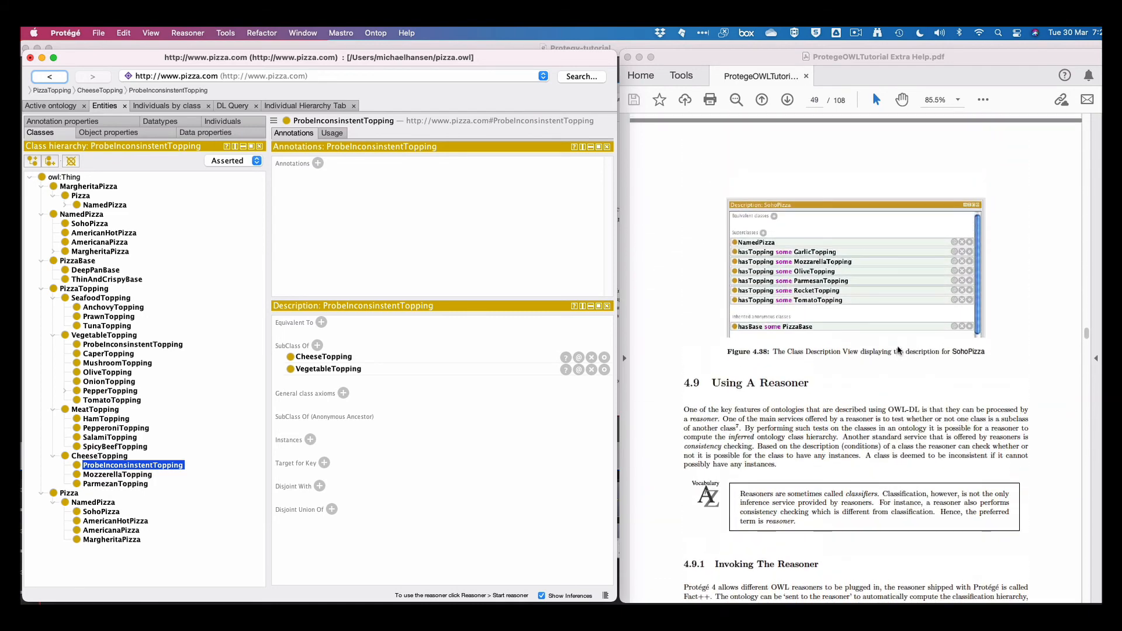
{"action": "scroll", "coordinate": [899, 350], "scroll_direction": "up", "scroll_amount": 8}
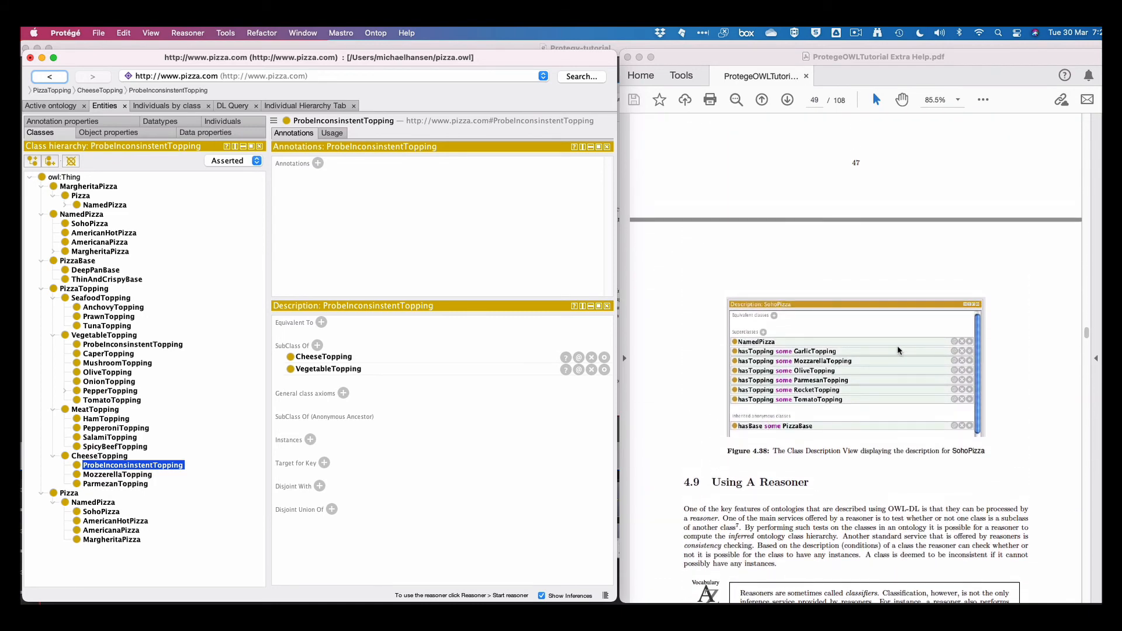
{"action": "scroll", "coordinate": [898, 350], "scroll_direction": "down", "scroll_amount": 3}
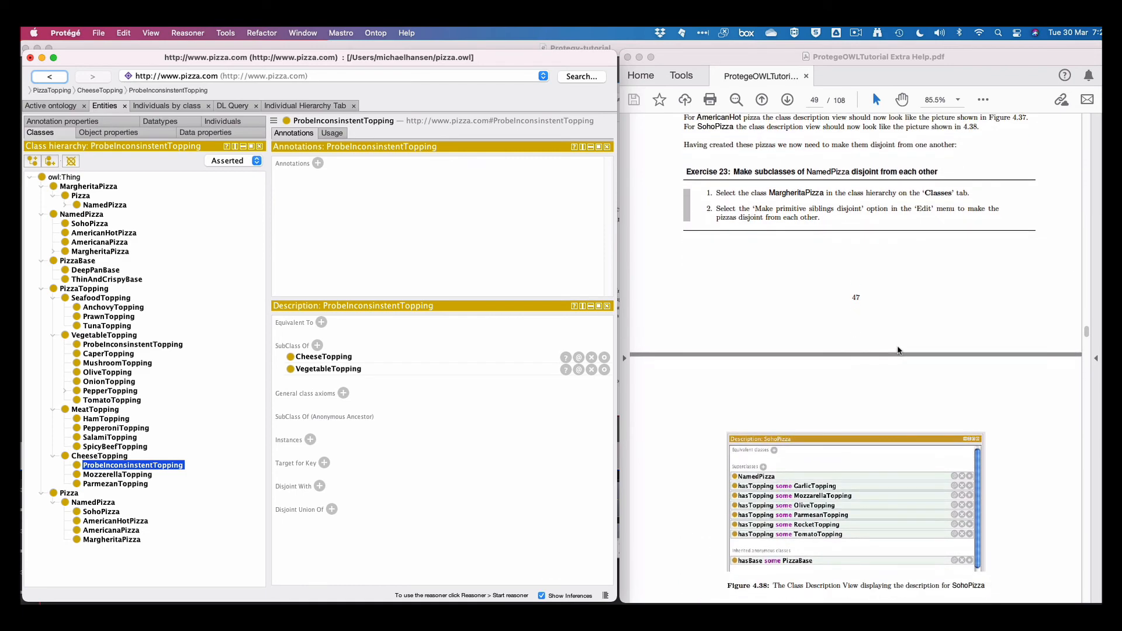
{"action": "scroll", "coordinate": [898, 350], "scroll_direction": "down", "scroll_amount": 20}
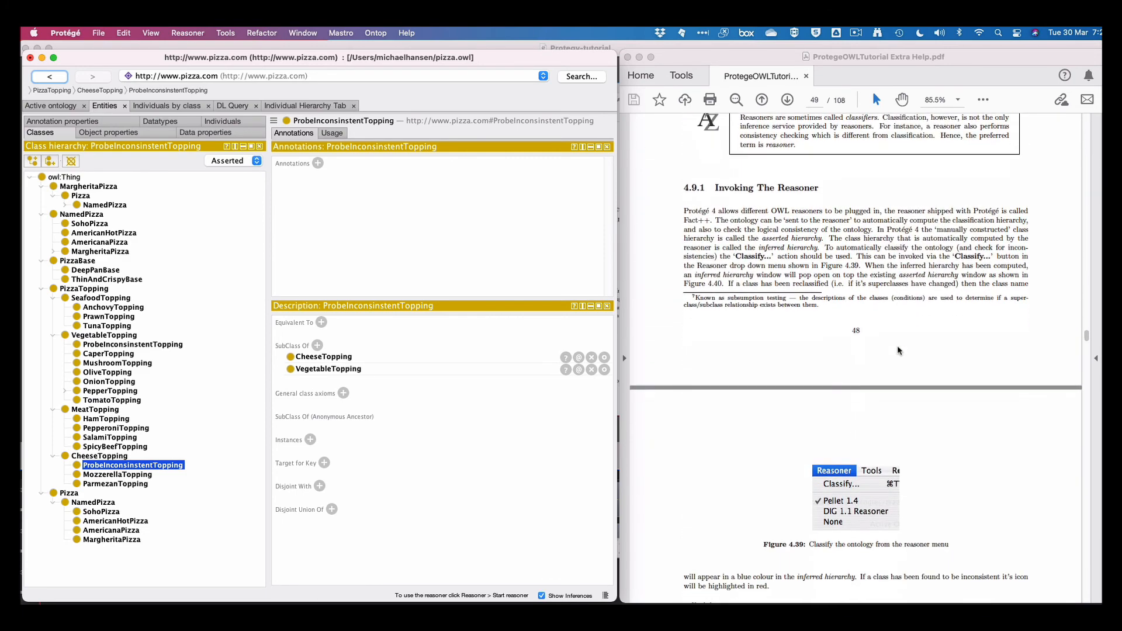
{"action": "scroll", "coordinate": [898, 349], "scroll_direction": "up", "scroll_amount": 7}
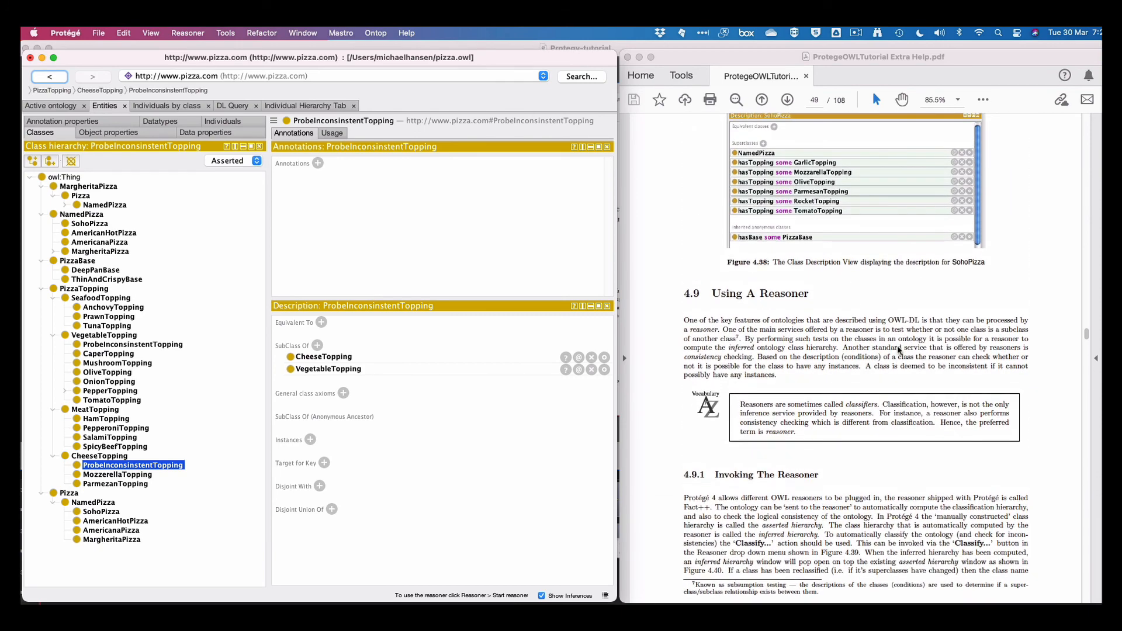
{"action": "scroll", "coordinate": [899, 349], "scroll_direction": "up", "scroll_amount": 15}
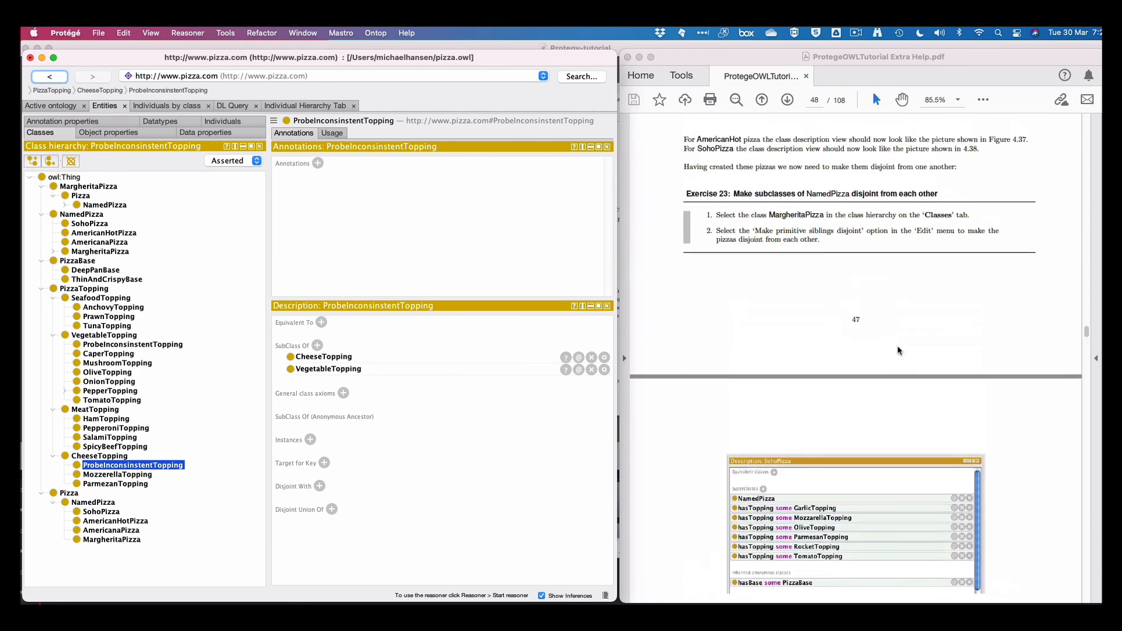
{"action": "scroll", "coordinate": [898, 350], "scroll_direction": "up", "scroll_amount": 1}
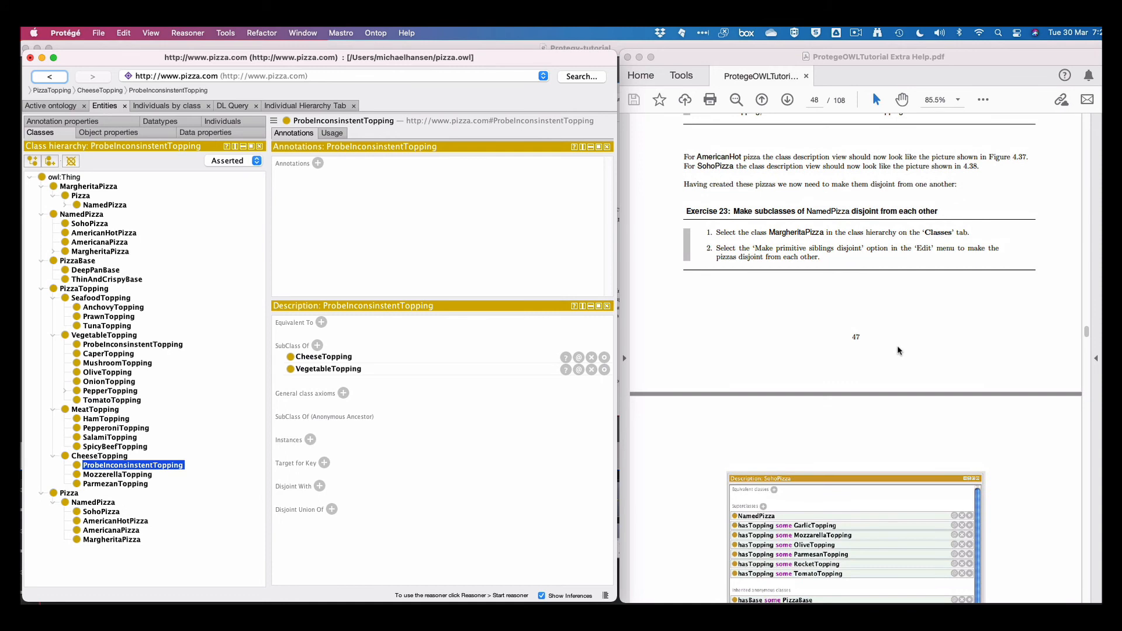
{"action": "scroll", "coordinate": [898, 349], "scroll_direction": "down", "scroll_amount": 2}
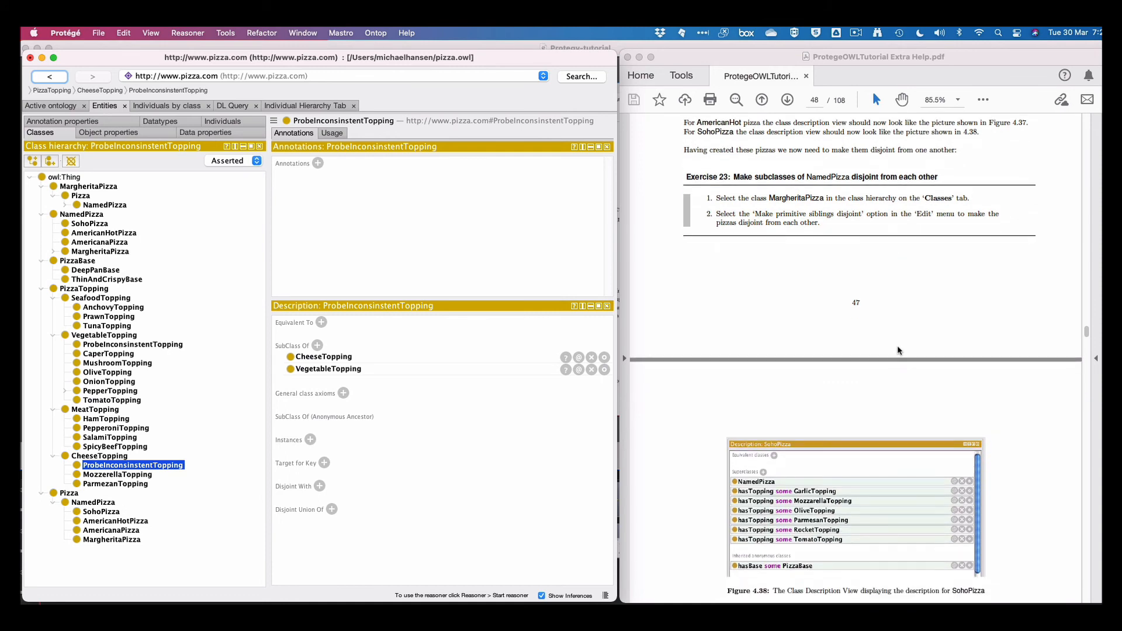
{"action": "scroll", "coordinate": [898, 350], "scroll_direction": "down", "scroll_amount": 1}
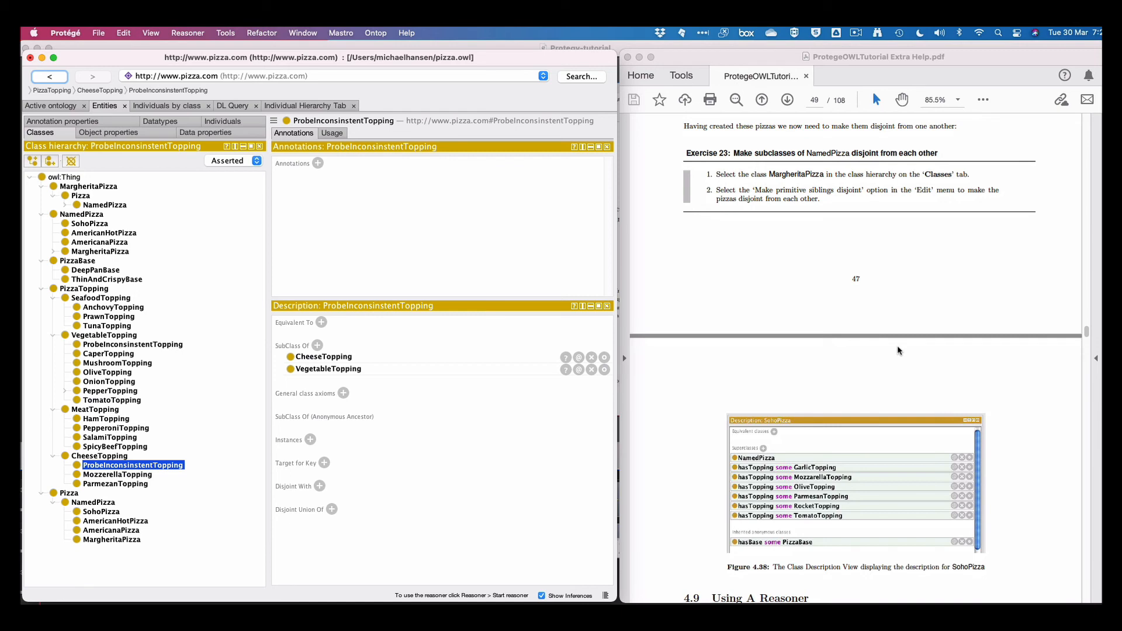
{"action": "scroll", "coordinate": [899, 349], "scroll_direction": "up", "scroll_amount": 2}
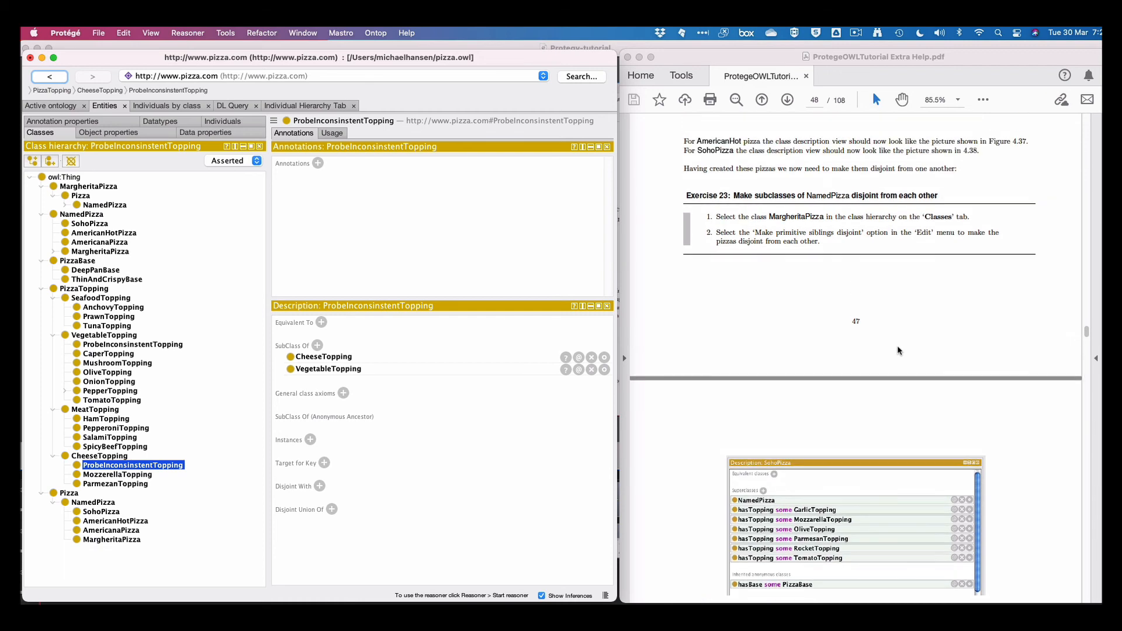
{"action": "scroll", "coordinate": [899, 350], "scroll_direction": "down", "scroll_amount": 2}
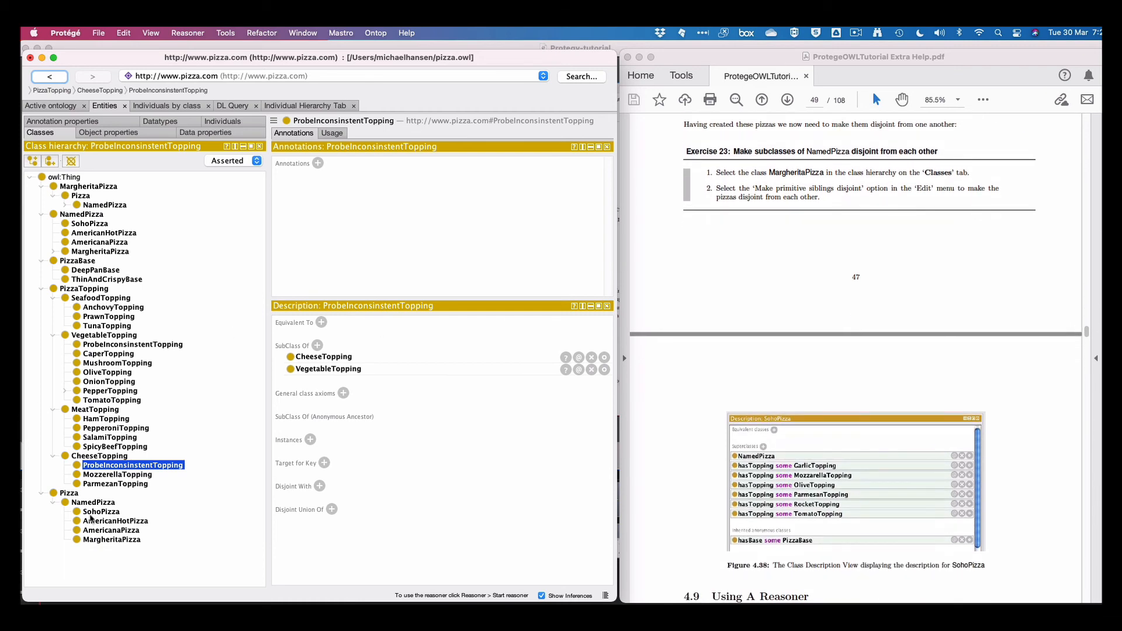
{"action": "left_click", "coordinate": [89, 503]}
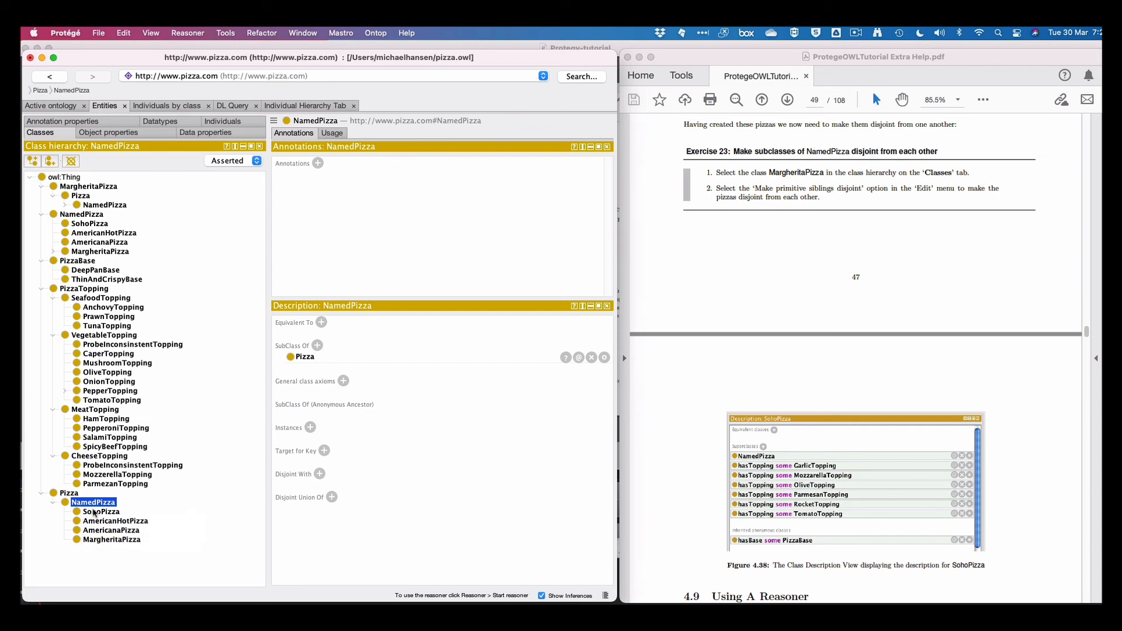
{"action": "left_click", "coordinate": [94, 513]}
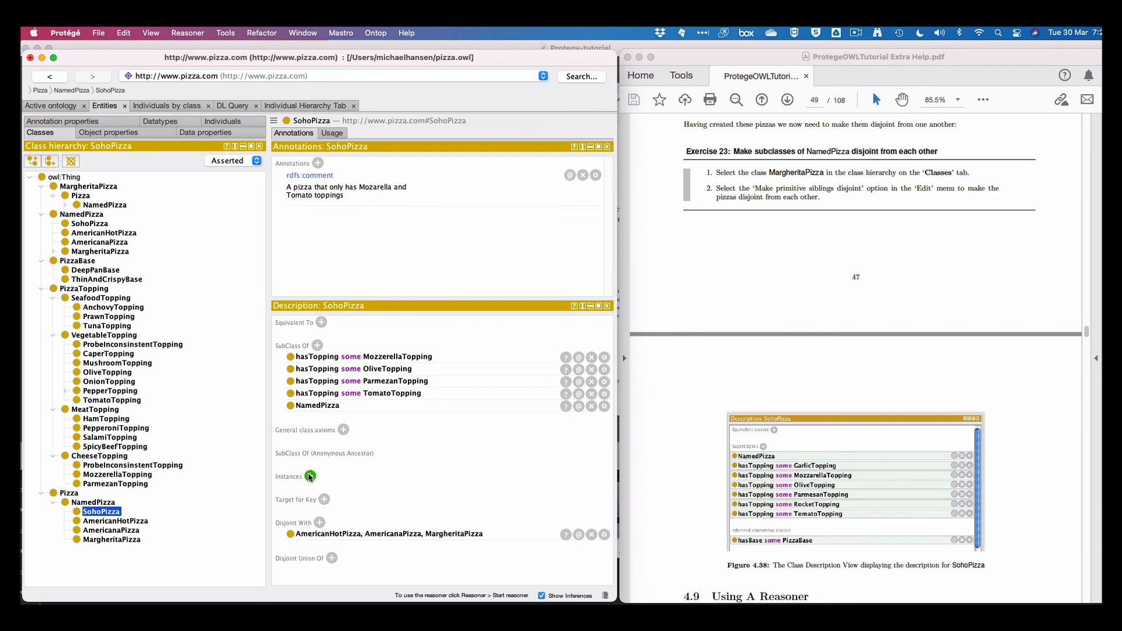
Inspect owl:Thing and its contents in the inferred class hierarchy, and return to the asserted hierarchy
{"action": "left_click", "coordinate": [235, 164]}
{"action": "left_click", "coordinate": [230, 171]}
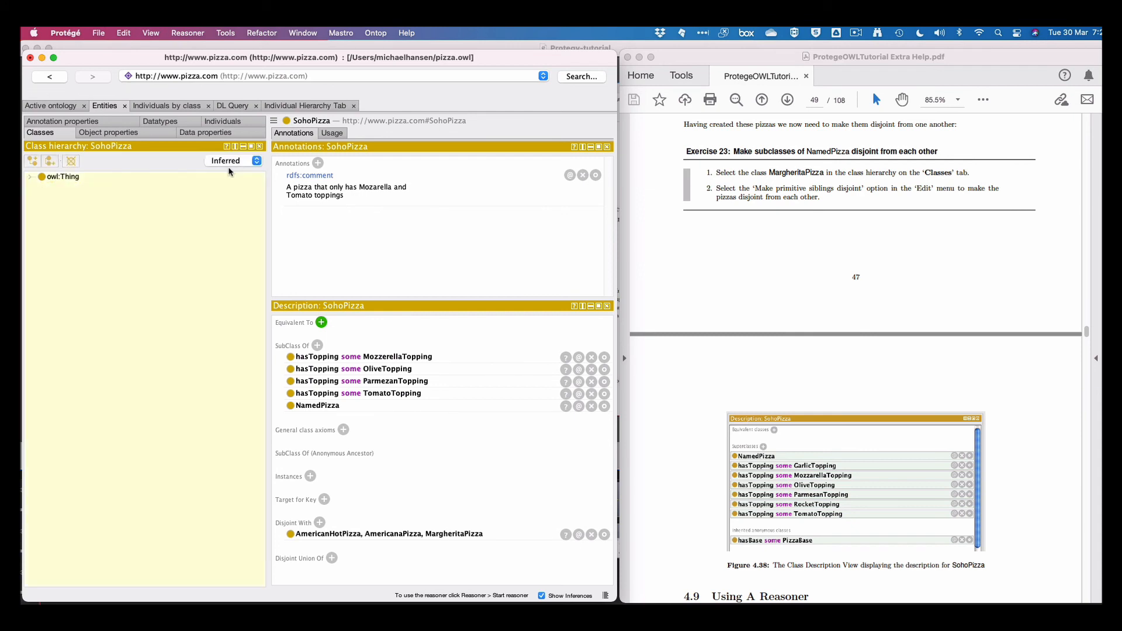
{"action": "left_click", "coordinate": [29, 176]}
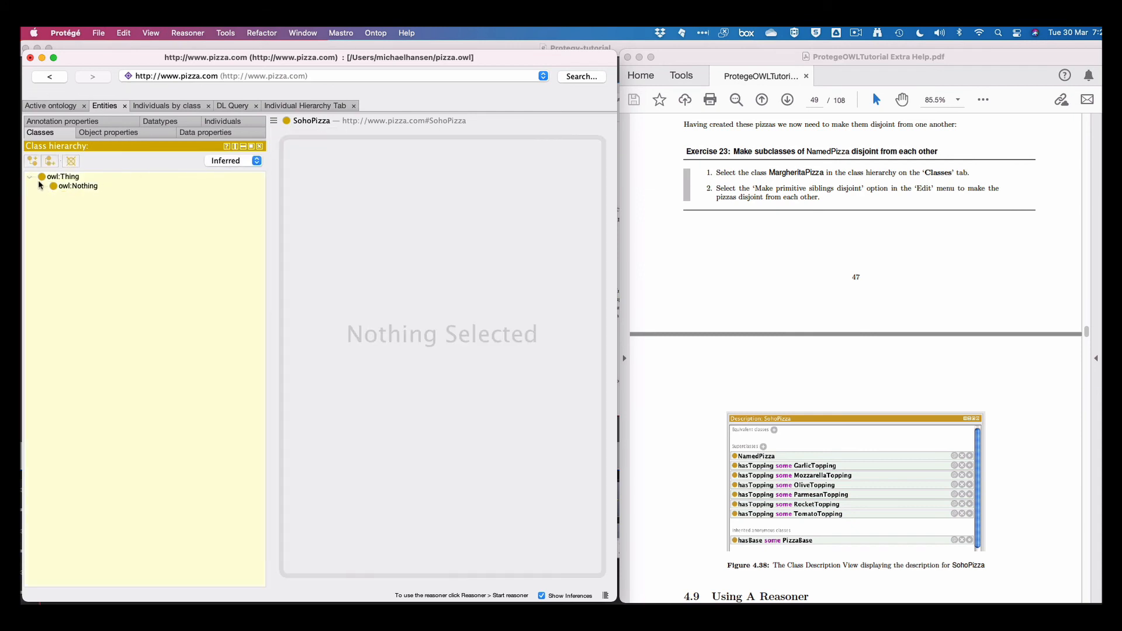
{"action": "left_click", "coordinate": [55, 187]}
{"action": "left_click", "coordinate": [30, 177]}
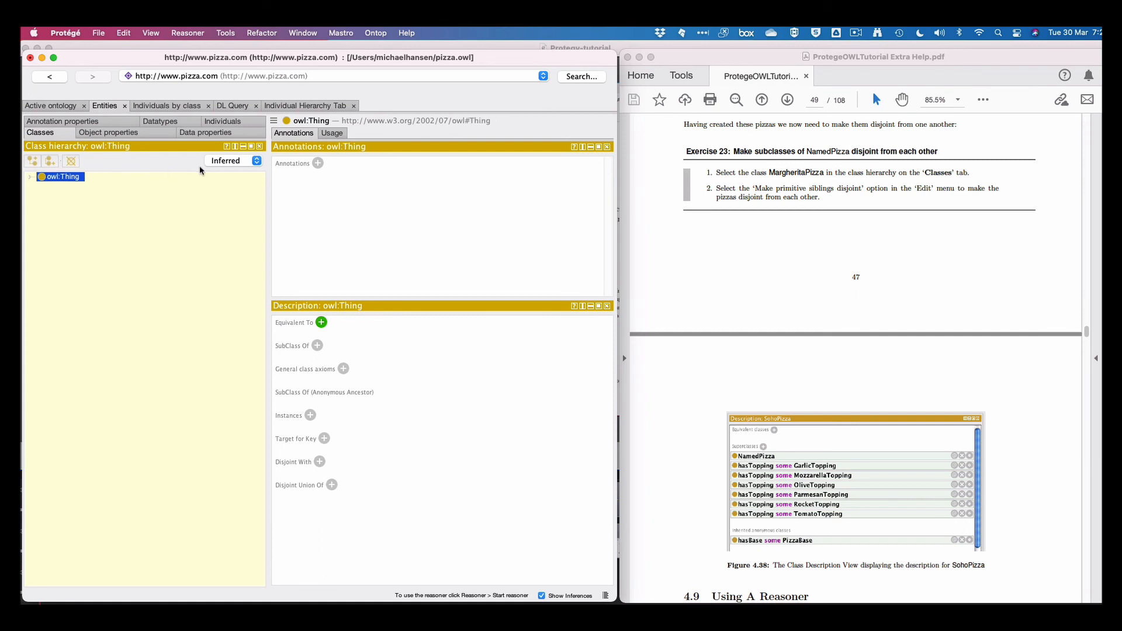
{"action": "left_click", "coordinate": [225, 160]}
{"action": "left_click", "coordinate": [223, 160]}
{"action": "left_click", "coordinate": [222, 155]}
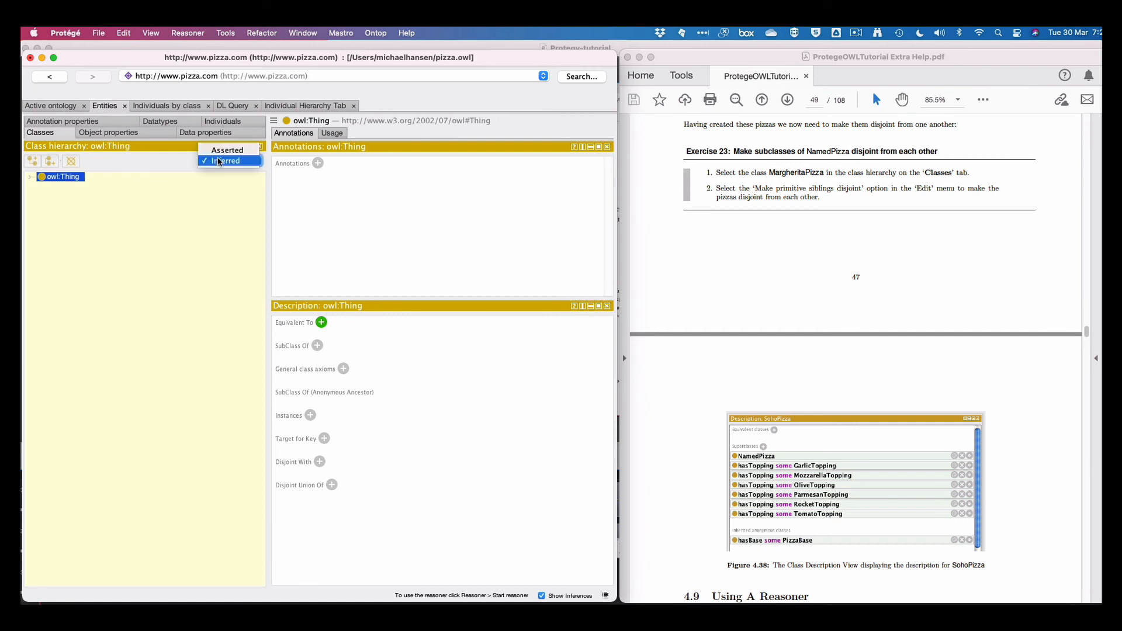
{"action": "left_click", "coordinate": [223, 151]}
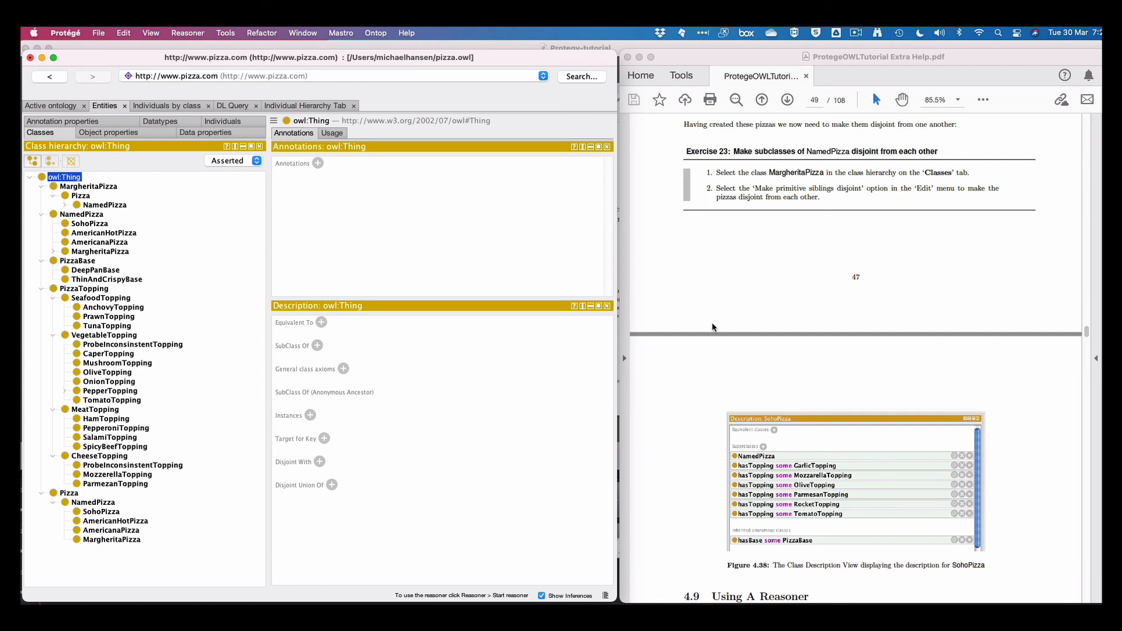
Reread Exercise 23 in the tutorial and compare the descriptions of both MargheritaPizza entries with NamedPizza under Pizza
{"action": "scroll", "coordinate": [712, 327], "scroll_direction": "up", "scroll_amount": 2}
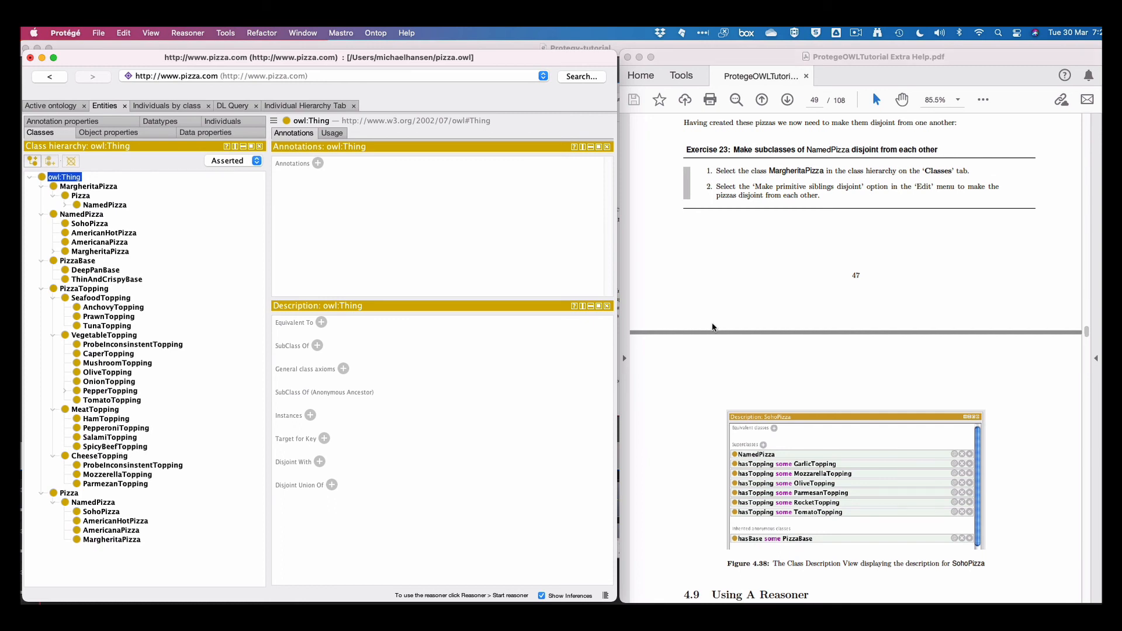
{"action": "left_click", "coordinate": [89, 188]}
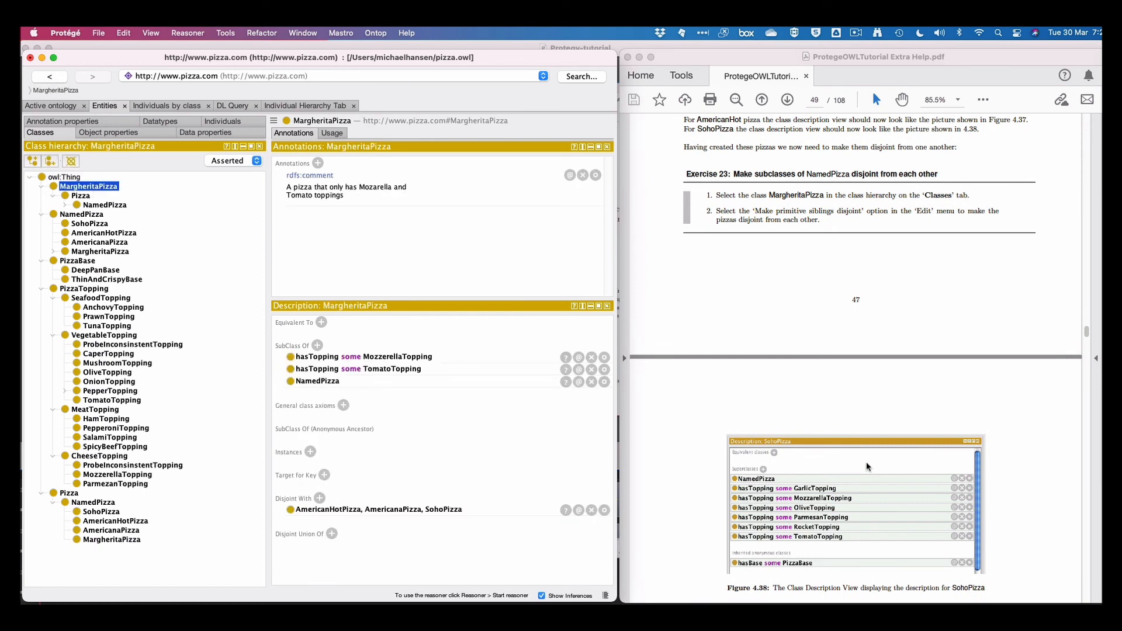
{"action": "scroll", "coordinate": [861, 461], "scroll_direction": "down", "scroll_amount": 3}
{"action": "scroll", "coordinate": [861, 461], "scroll_direction": "down", "scroll_amount": 5}
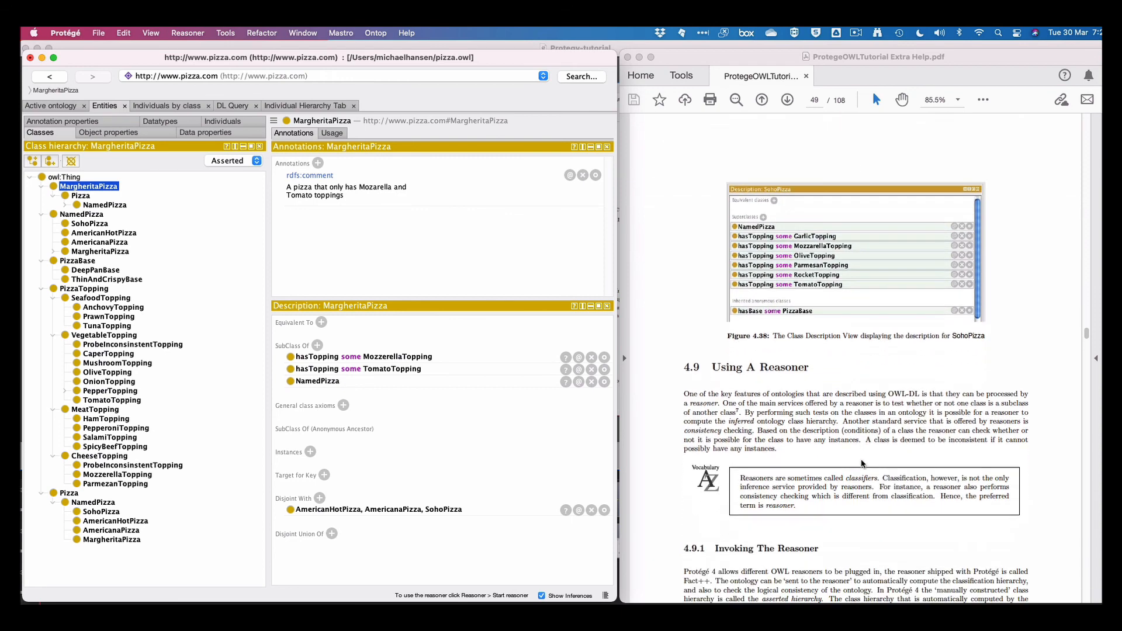
{"action": "scroll", "coordinate": [861, 462], "scroll_direction": "up", "scroll_amount": 7}
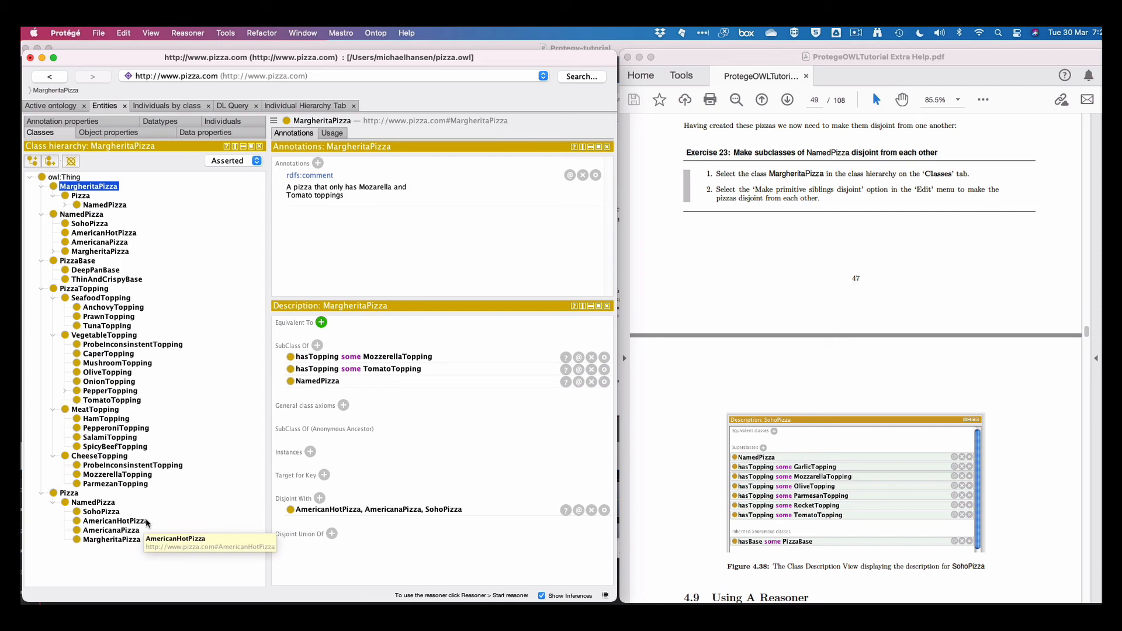
{"action": "left_click", "coordinate": [115, 540]}
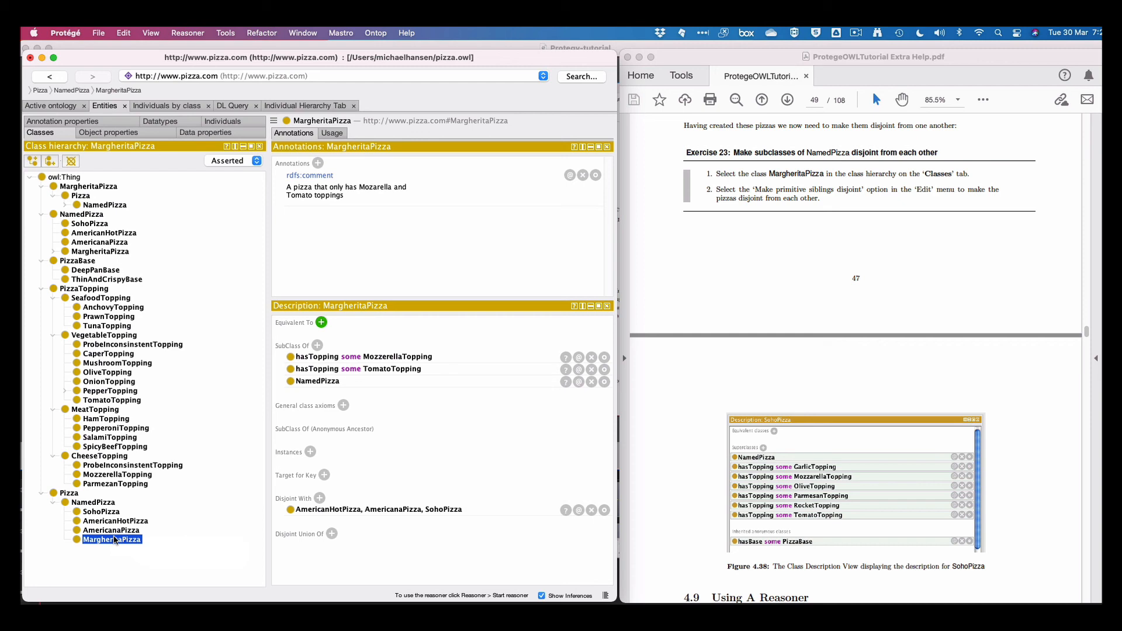
{"action": "left_click", "coordinate": [100, 504]}
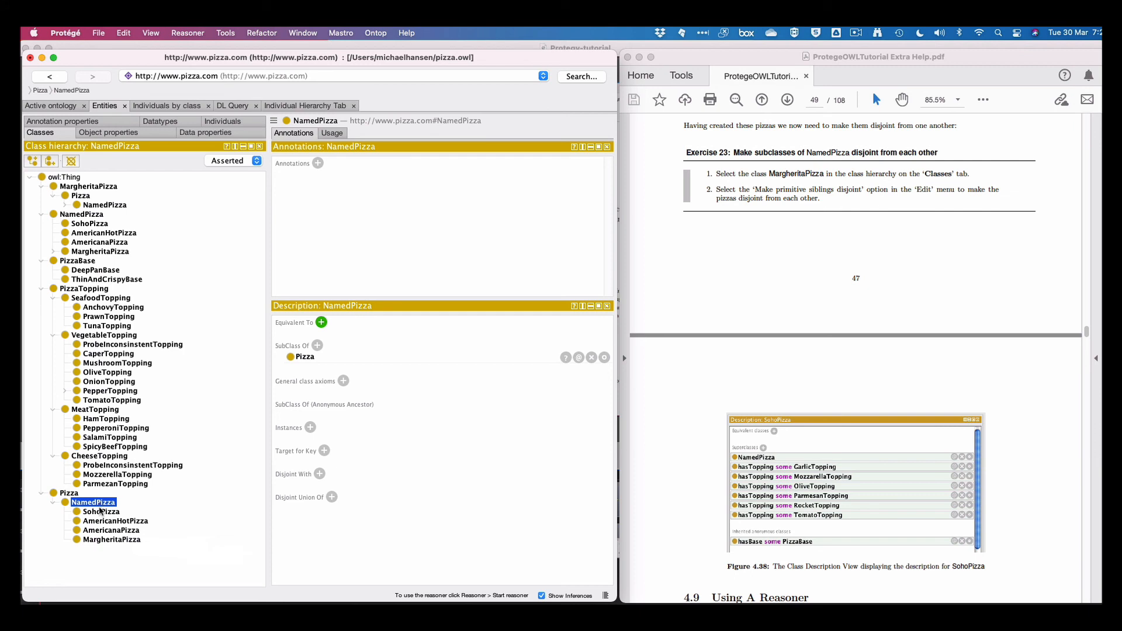
{"action": "left_click", "coordinate": [101, 539]}
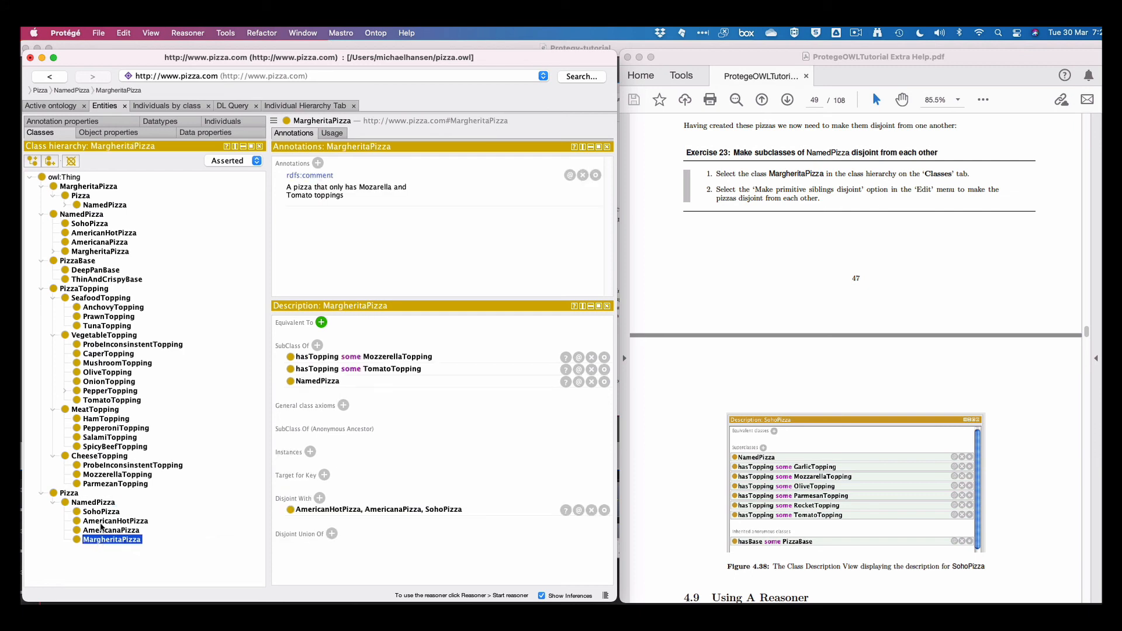
{"action": "left_click", "coordinate": [94, 504]}
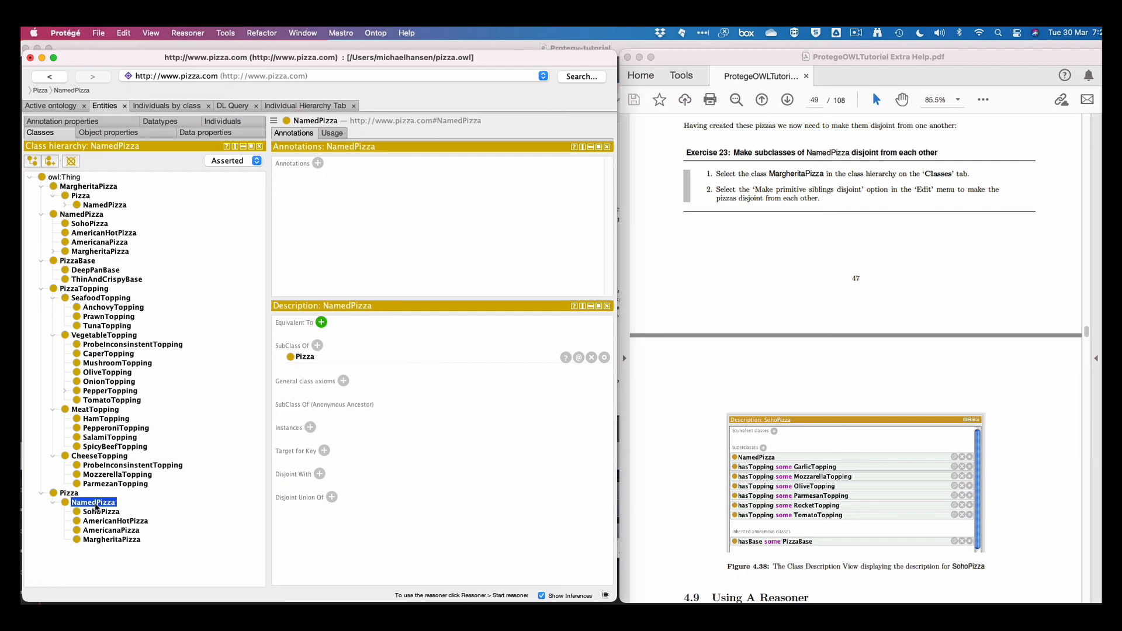
{"action": "left_click", "coordinate": [97, 187]}
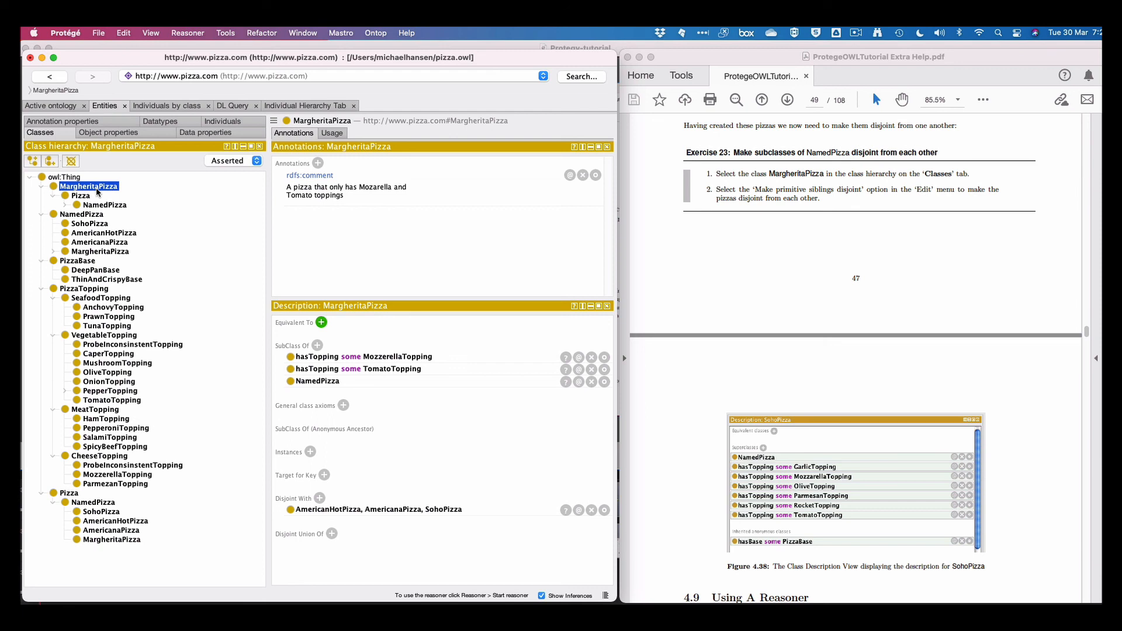
Try adding Pizza as a disjoint class of NamedPizza, and remove that disjointness again
{"action": "left_click", "coordinate": [88, 503]}
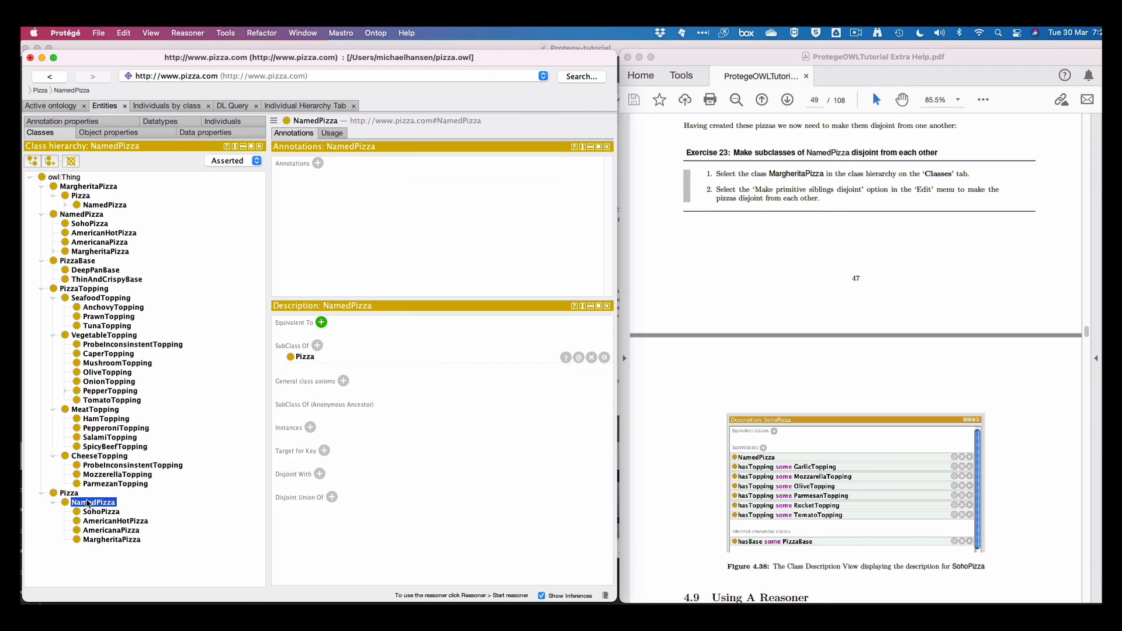
{"action": "left_click", "coordinate": [320, 474]}
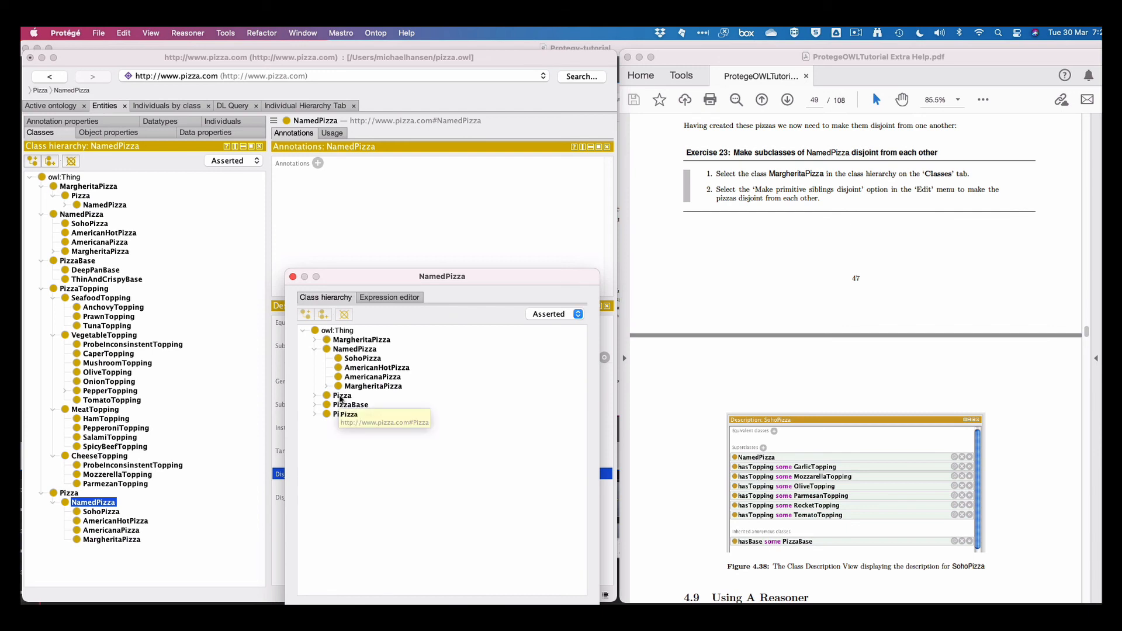
{"action": "left_click", "coordinate": [341, 396]}
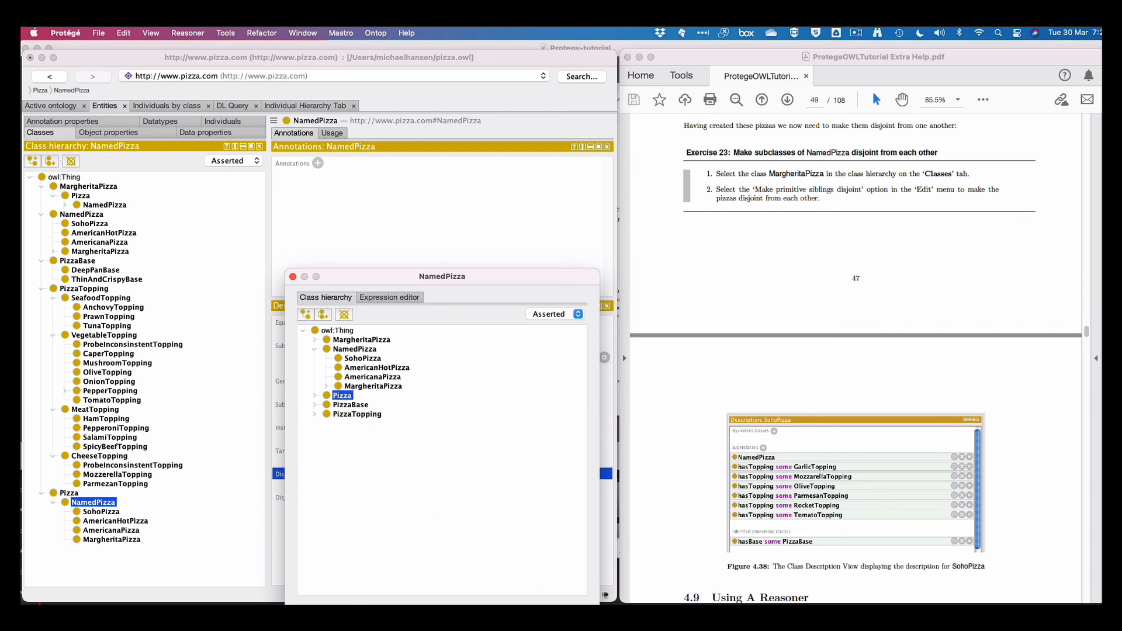
{"action": "key", "text": "Return"}
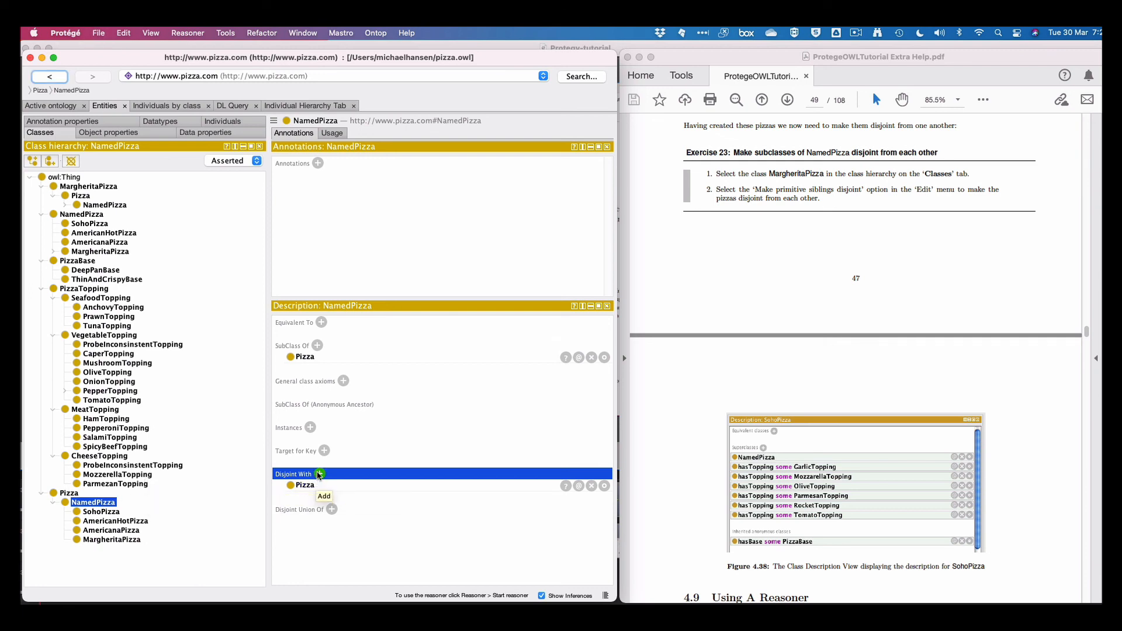
{"action": "left_click", "coordinate": [592, 486]}
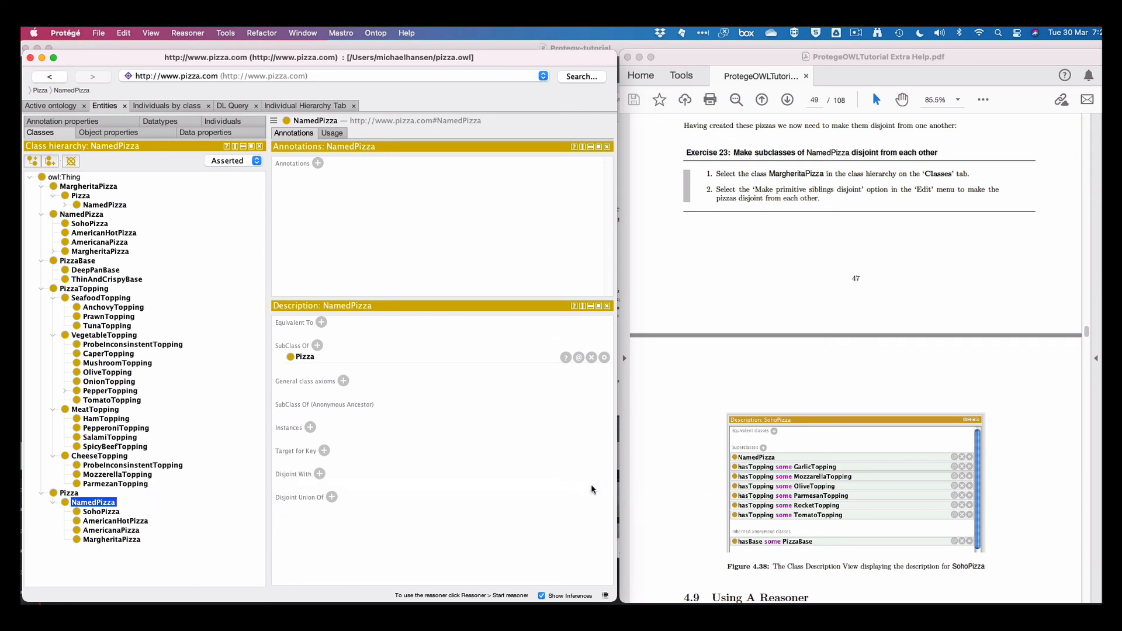
Check the SohoPizza and Pizza descriptions, collapsing the NamedPizza branch under Pizza
{"action": "left_click", "coordinate": [116, 513]}
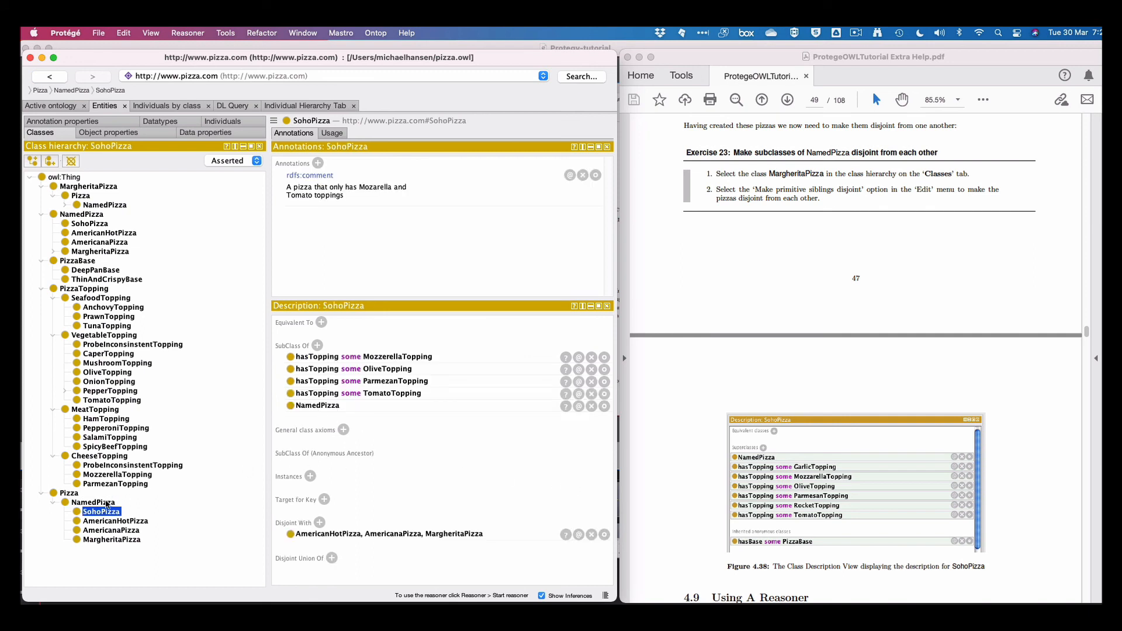
{"action": "left_click", "coordinate": [54, 500]}
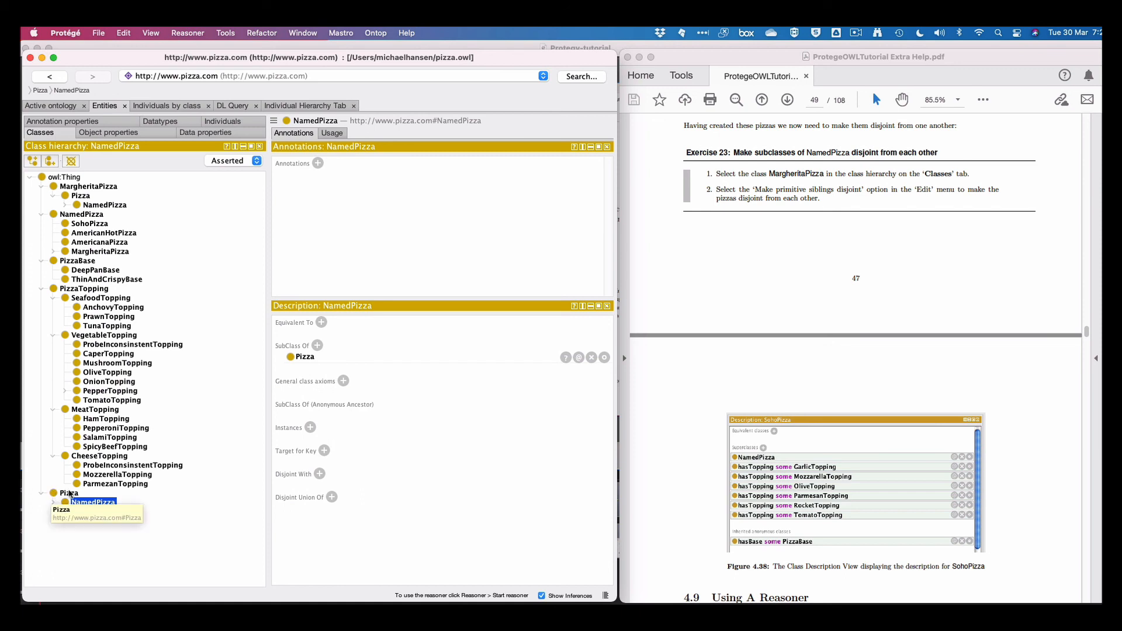
{"action": "left_click", "coordinate": [69, 494]}
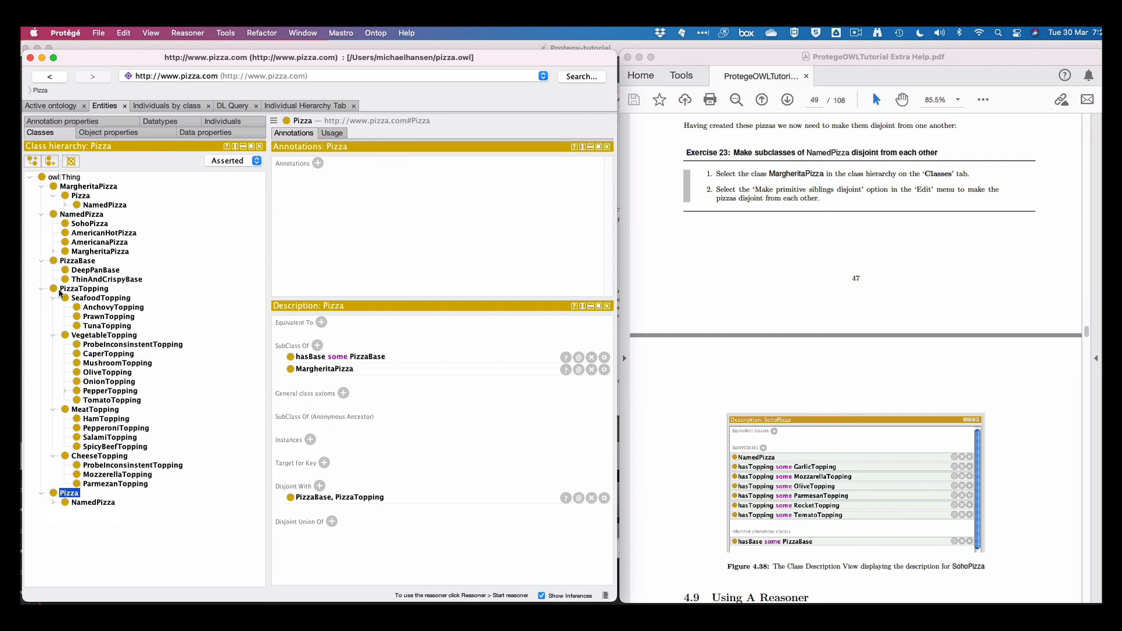
Collapse the PizzaTopping, PizzaBase and top-level NamedPizza branches, checking the MargheritaPizza description under NamedPizza
{"action": "left_click", "coordinate": [41, 289]}
{"action": "left_click", "coordinate": [42, 261]}
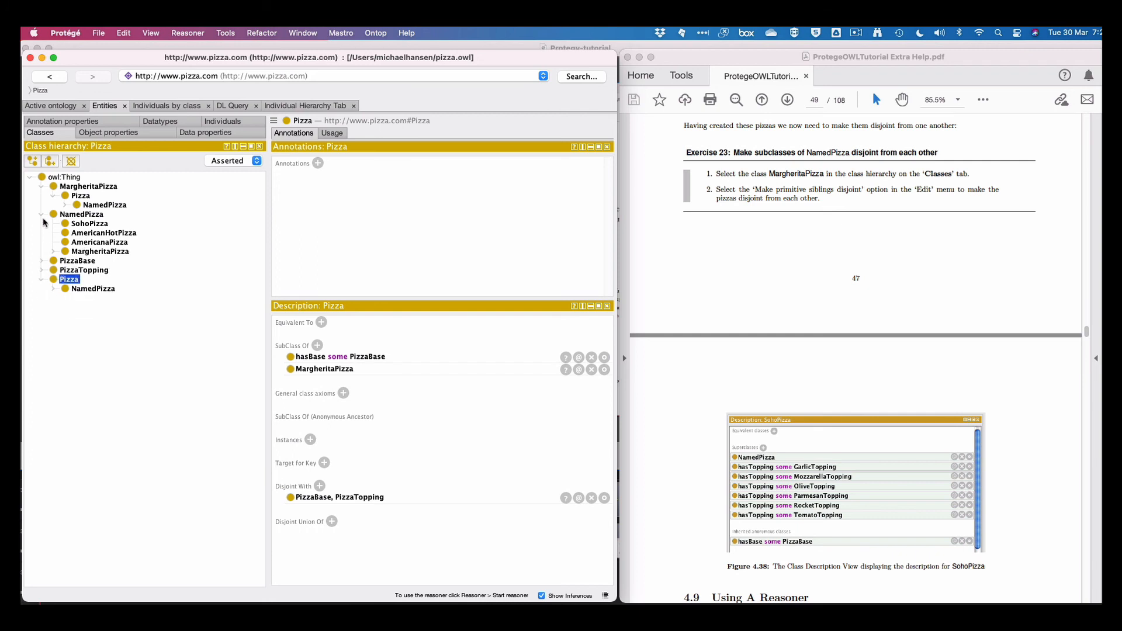
{"action": "left_click", "coordinate": [72, 214]}
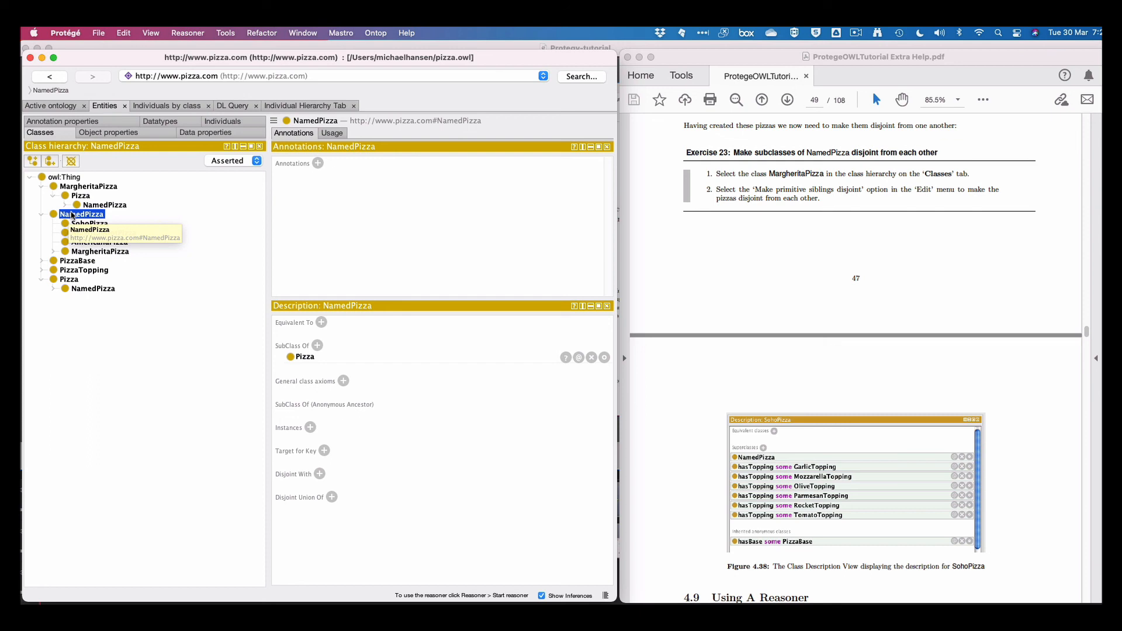
{"action": "left_click", "coordinate": [42, 214]}
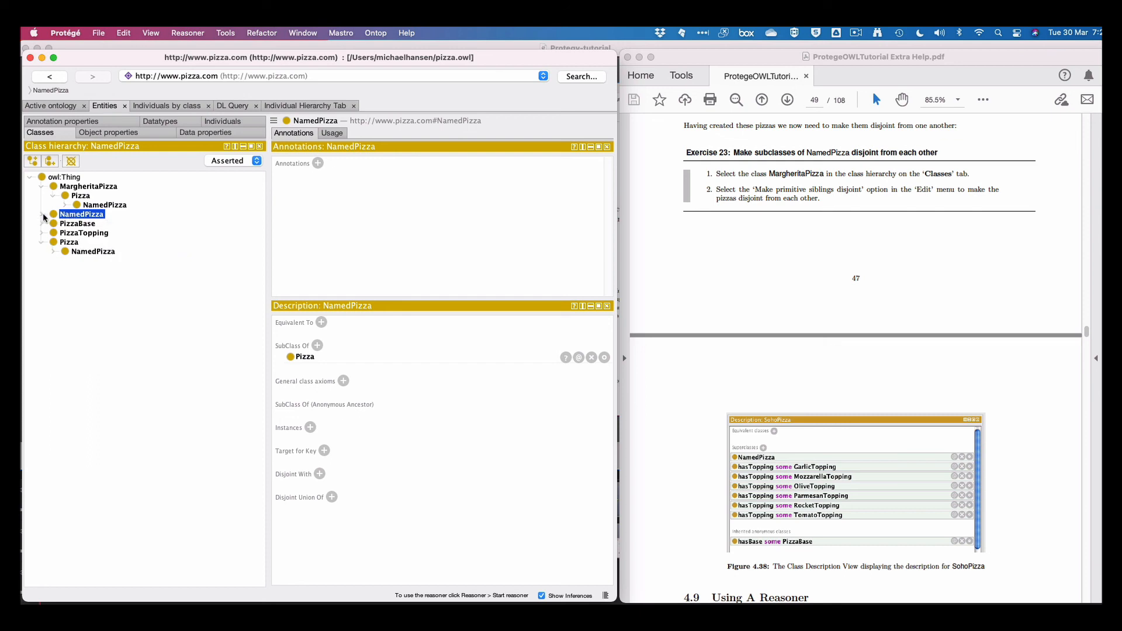
{"action": "left_click", "coordinate": [43, 214]}
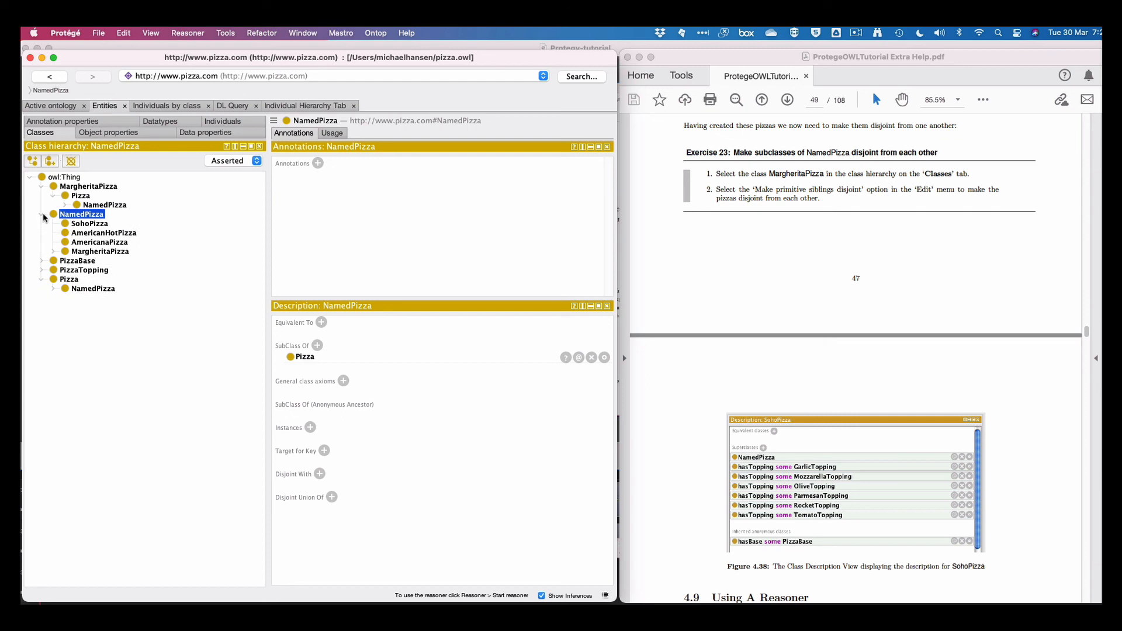
{"action": "left_click", "coordinate": [84, 252]}
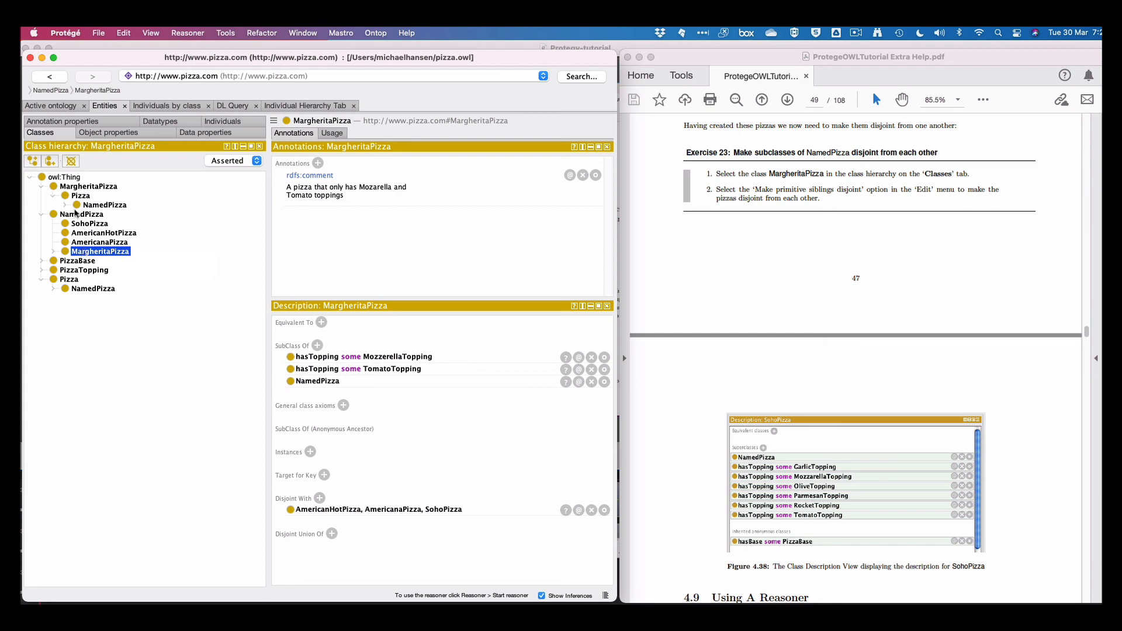
{"action": "left_click", "coordinate": [42, 215]}
Read the tutorial from section 4.9 through Exercise 24 and Figures 4.41 and 4.42 to Exercise 25 on classifying the ontology
{"action": "scroll", "coordinate": [787, 444], "scroll_direction": "down", "scroll_amount": 4}
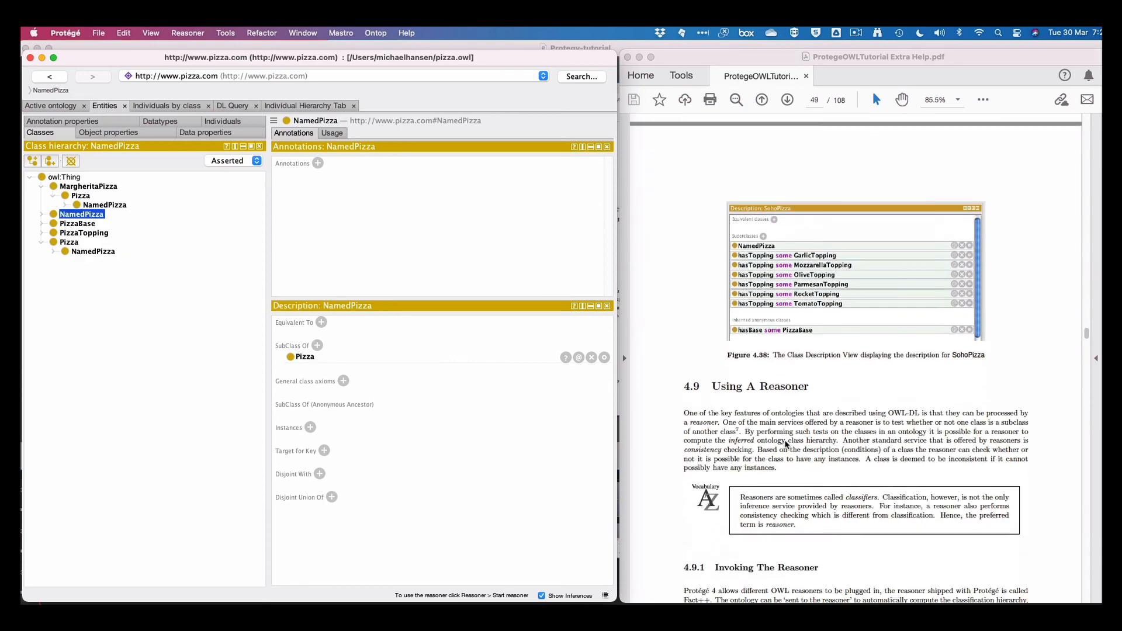
{"action": "scroll", "coordinate": [787, 444], "scroll_direction": "down", "scroll_amount": 10}
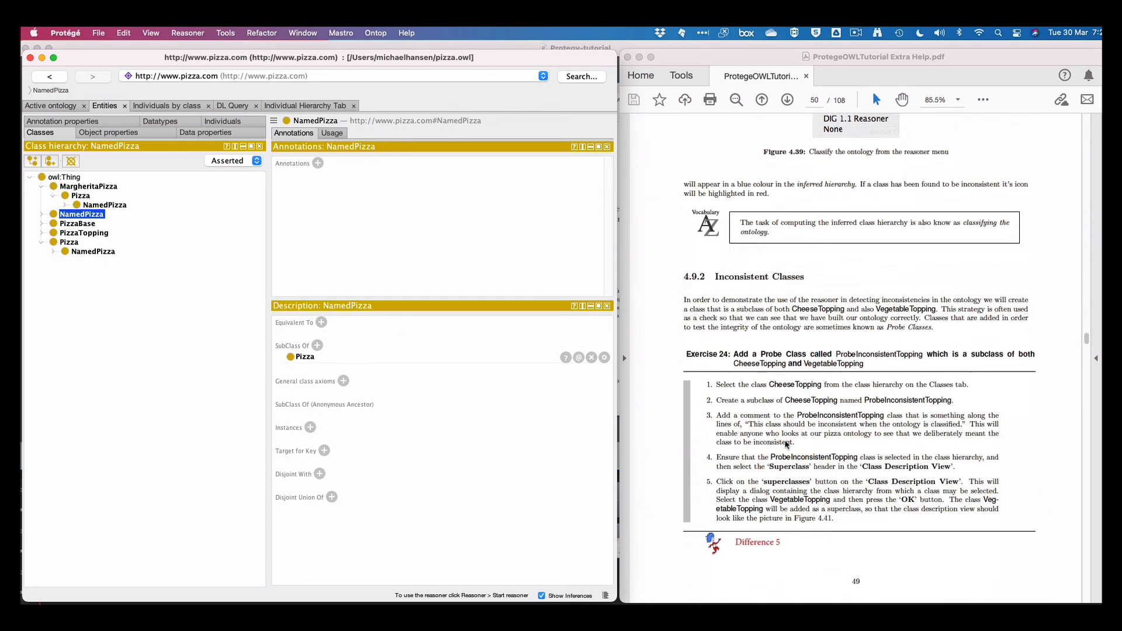
{"action": "scroll", "coordinate": [787, 444], "scroll_direction": "down", "scroll_amount": 2}
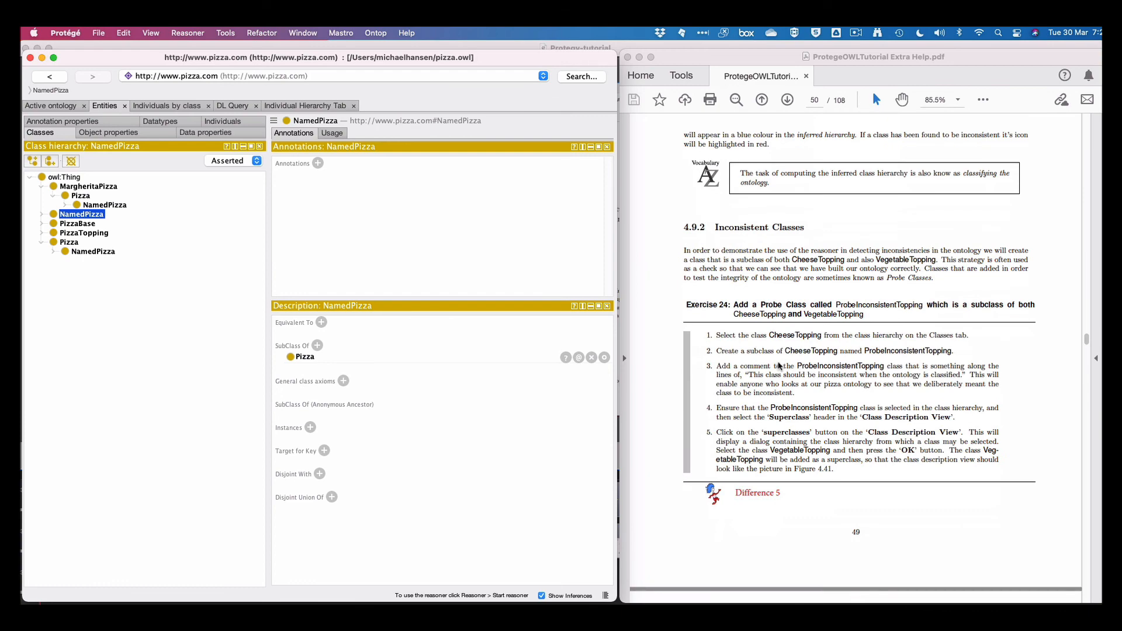
{"action": "scroll", "coordinate": [781, 368], "scroll_direction": "down", "scroll_amount": 20}
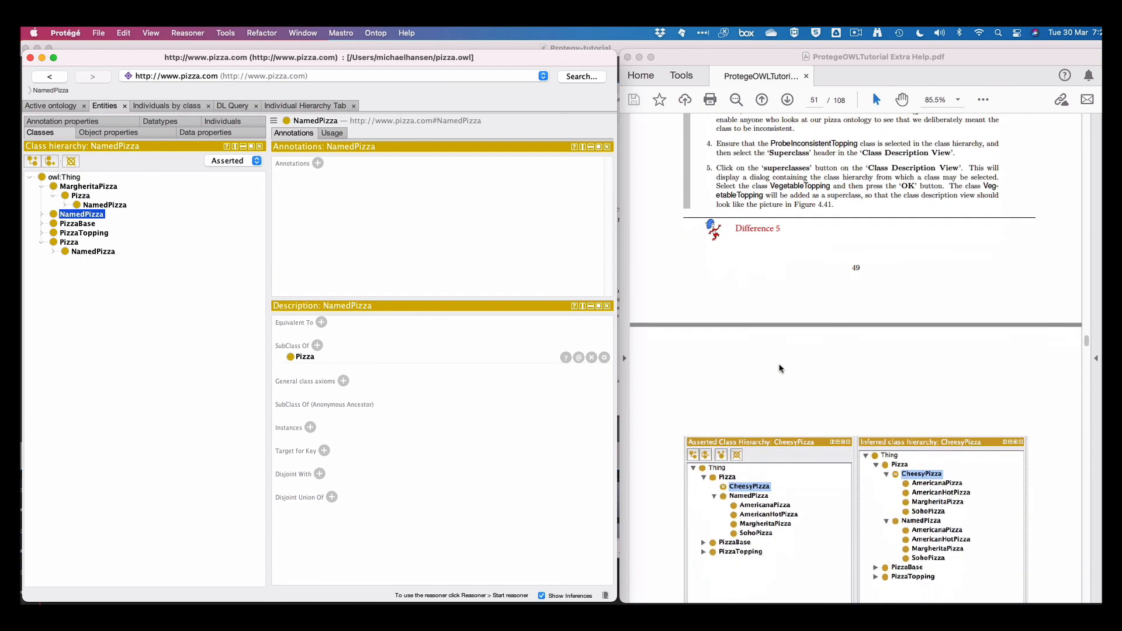
{"action": "scroll", "coordinate": [780, 368], "scroll_direction": "down", "scroll_amount": 9}
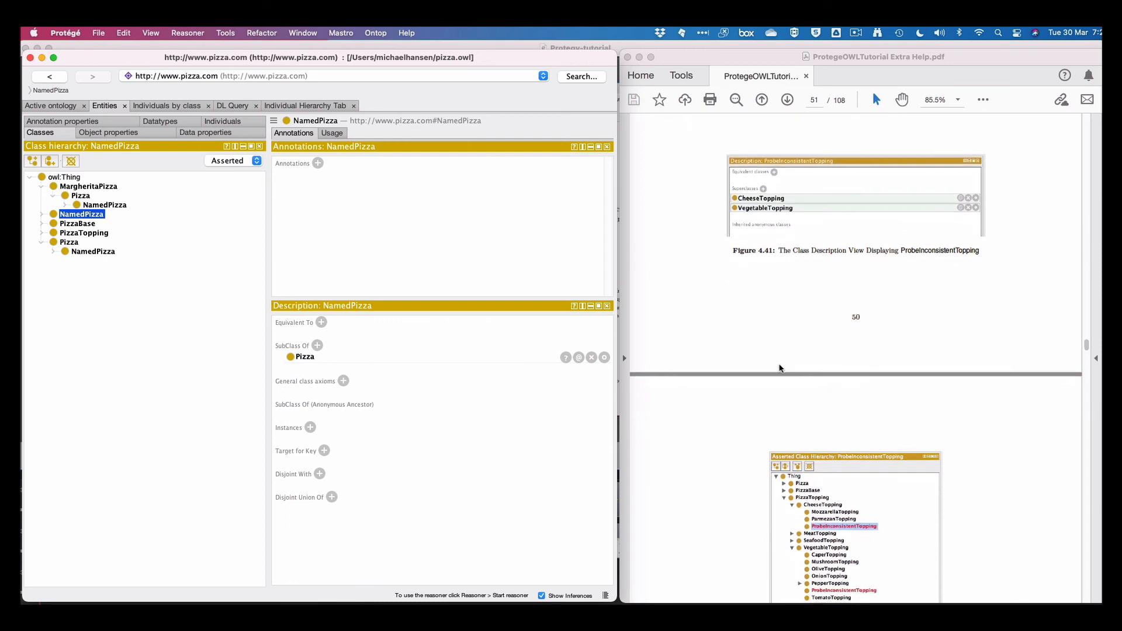
{"action": "scroll", "coordinate": [781, 368], "scroll_direction": "down", "scroll_amount": 1}
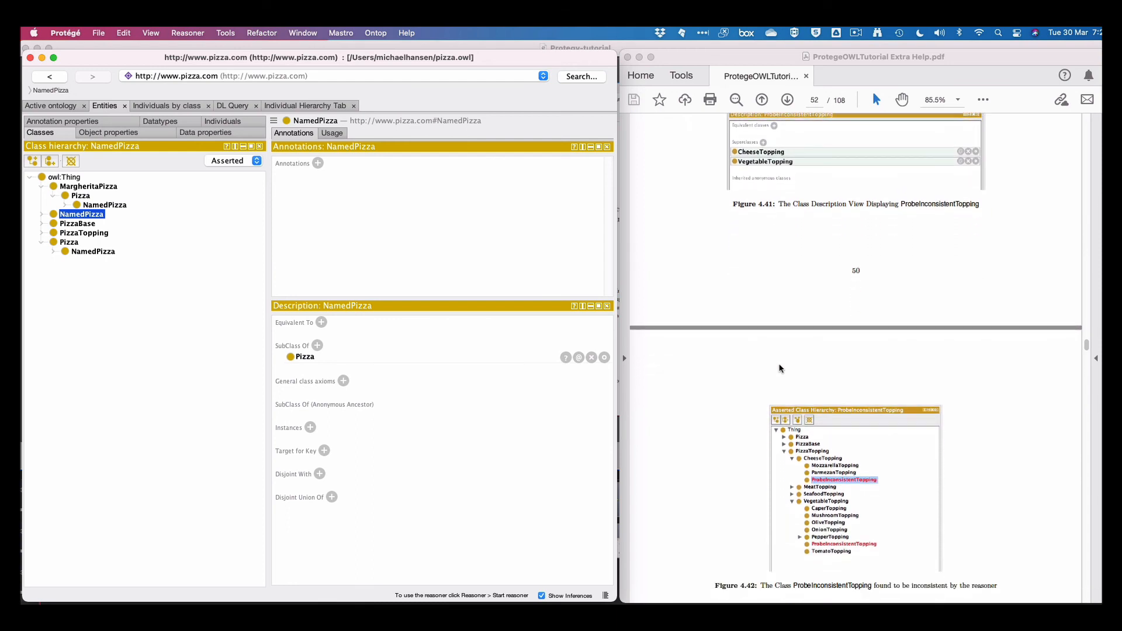
{"action": "scroll", "coordinate": [781, 369], "scroll_direction": "up", "scroll_amount": 9}
{"action": "scroll", "coordinate": [781, 368], "scroll_direction": "down", "scroll_amount": 16}
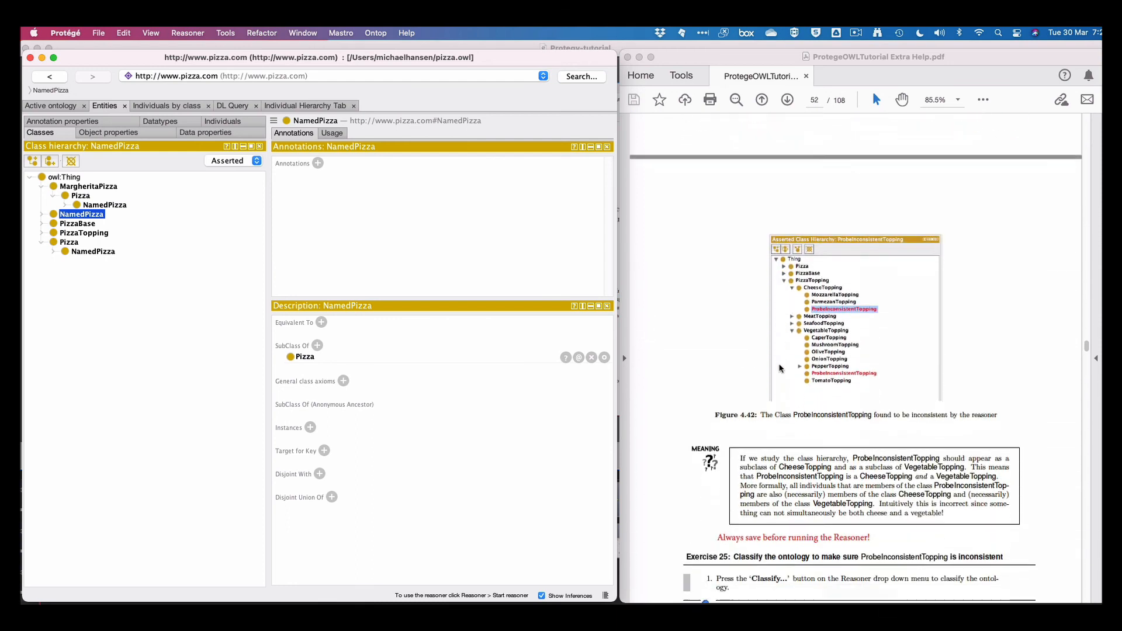
{"action": "scroll", "coordinate": [780, 368], "scroll_direction": "down", "scroll_amount": 3}
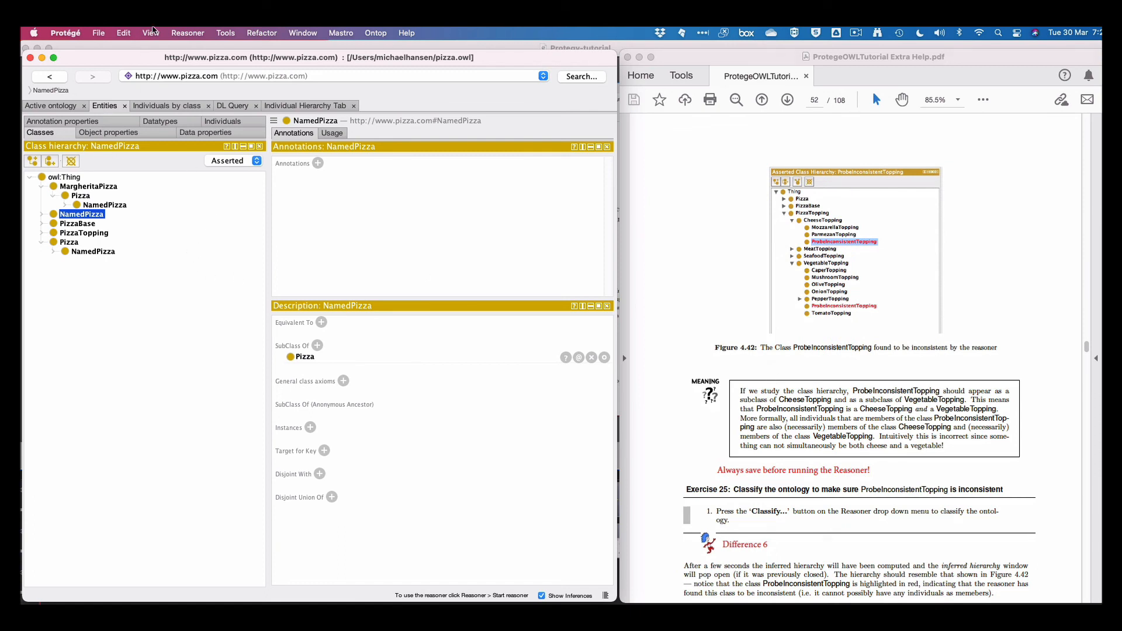
Classify the ontology with the Pellet reasoner, and expand PizzaTopping to check the description of ProbeInconsinstentTopping under VegetableTopping
{"action": "left_click", "coordinate": [184, 34]}
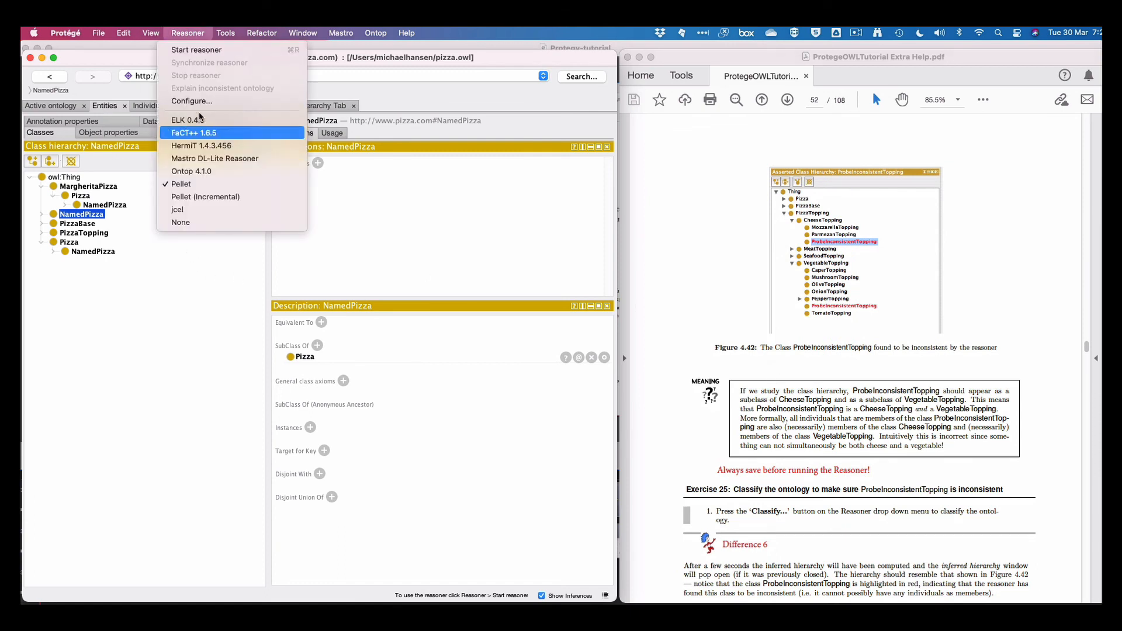
{"action": "left_click", "coordinate": [196, 50]}
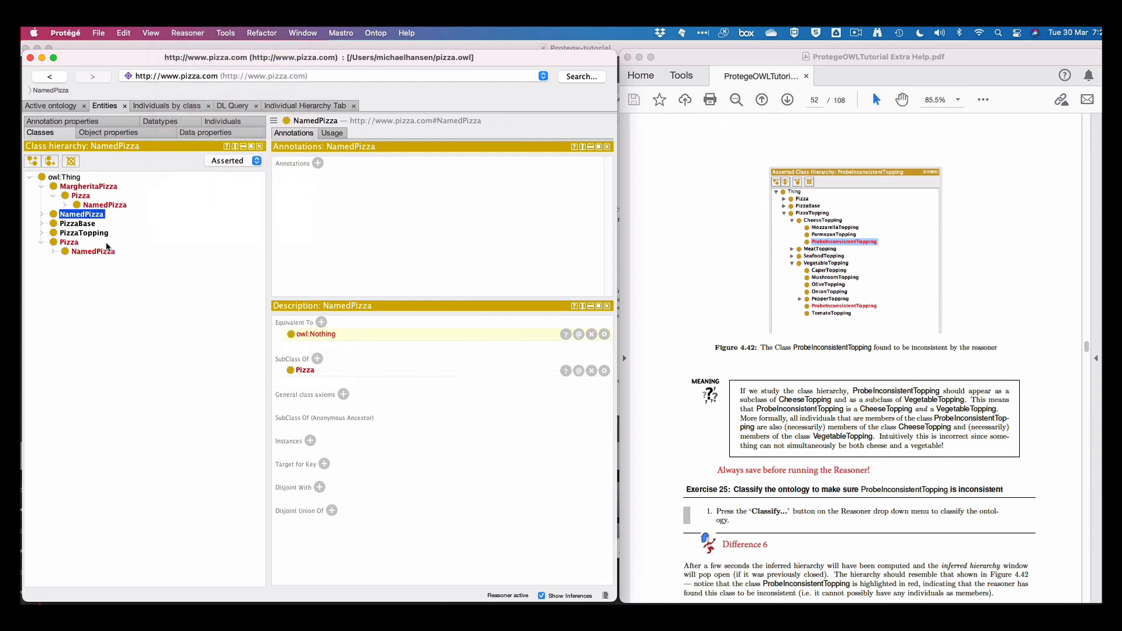
{"action": "left_click", "coordinate": [47, 233]}
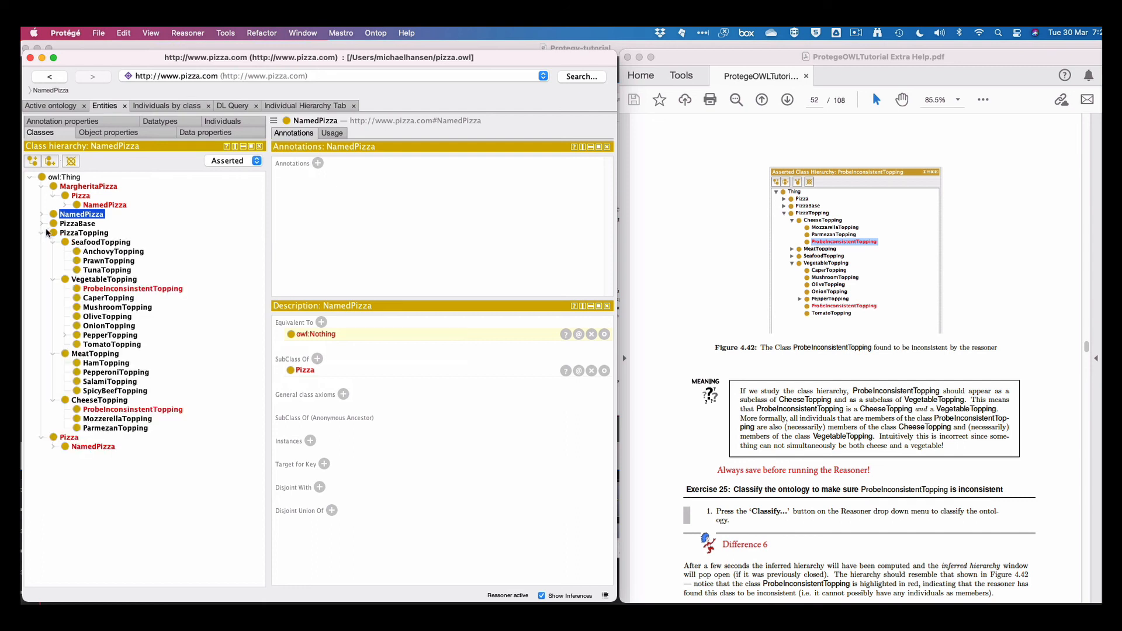
{"action": "left_click", "coordinate": [115, 290]}
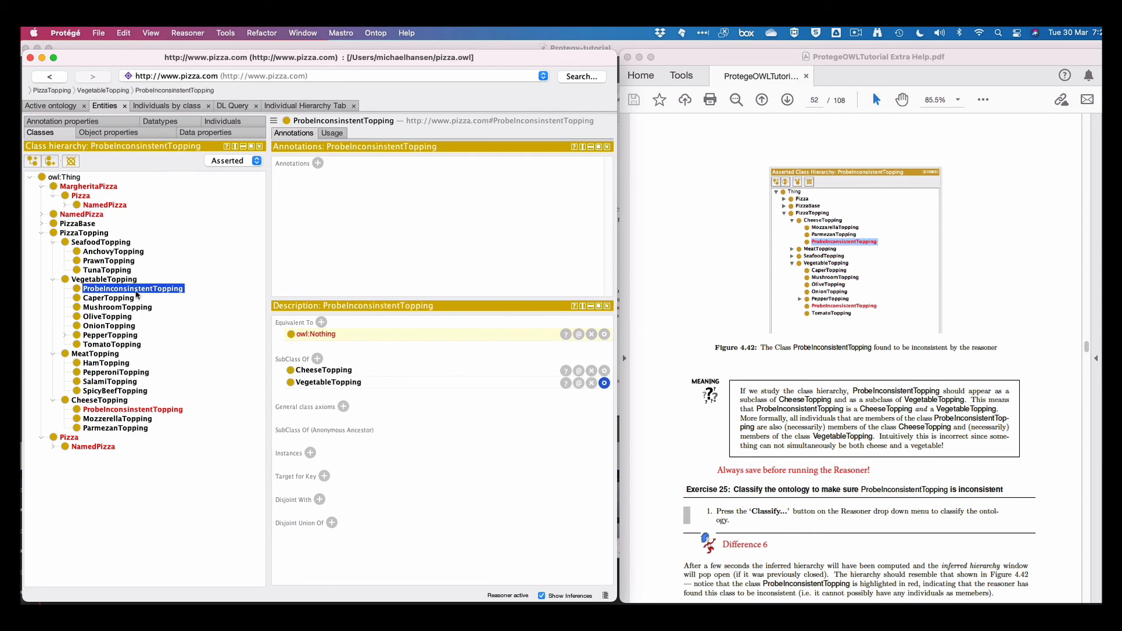
Read the tutorial's explanation of the inconsistent class and Exercise 26 on removing the disjoint statement between CheeseTopping and VegetableTopping
{"action": "scroll", "coordinate": [687, 398], "scroll_direction": "down", "scroll_amount": 5}
{"action": "scroll", "coordinate": [687, 398], "scroll_direction": "down", "scroll_amount": 15}
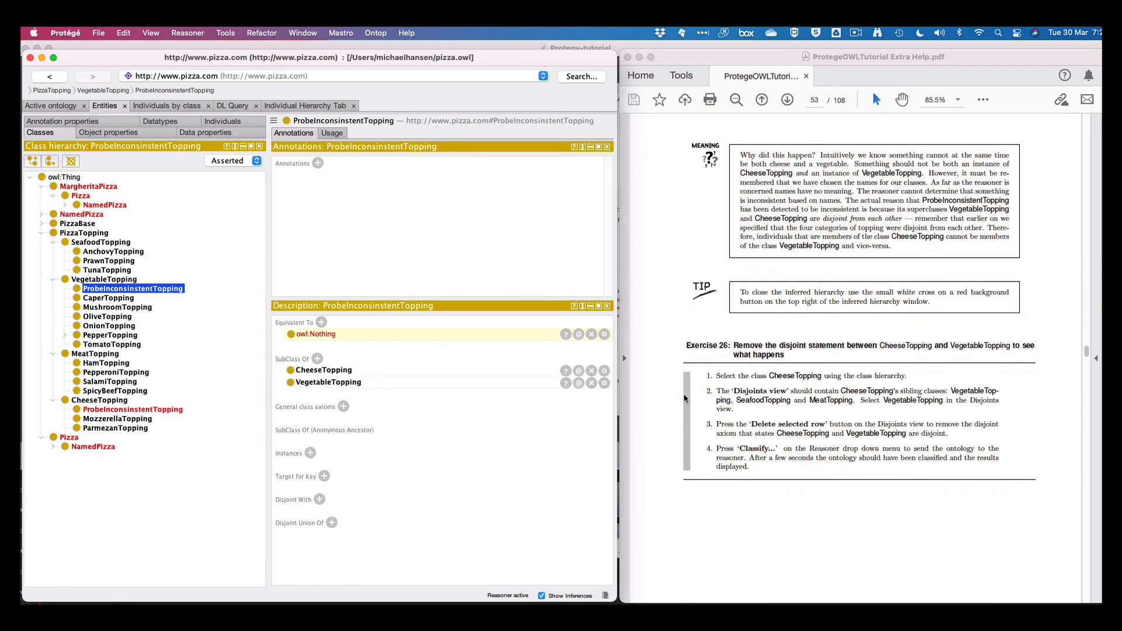
{"action": "scroll", "coordinate": [687, 399], "scroll_direction": "up", "scroll_amount": 2}
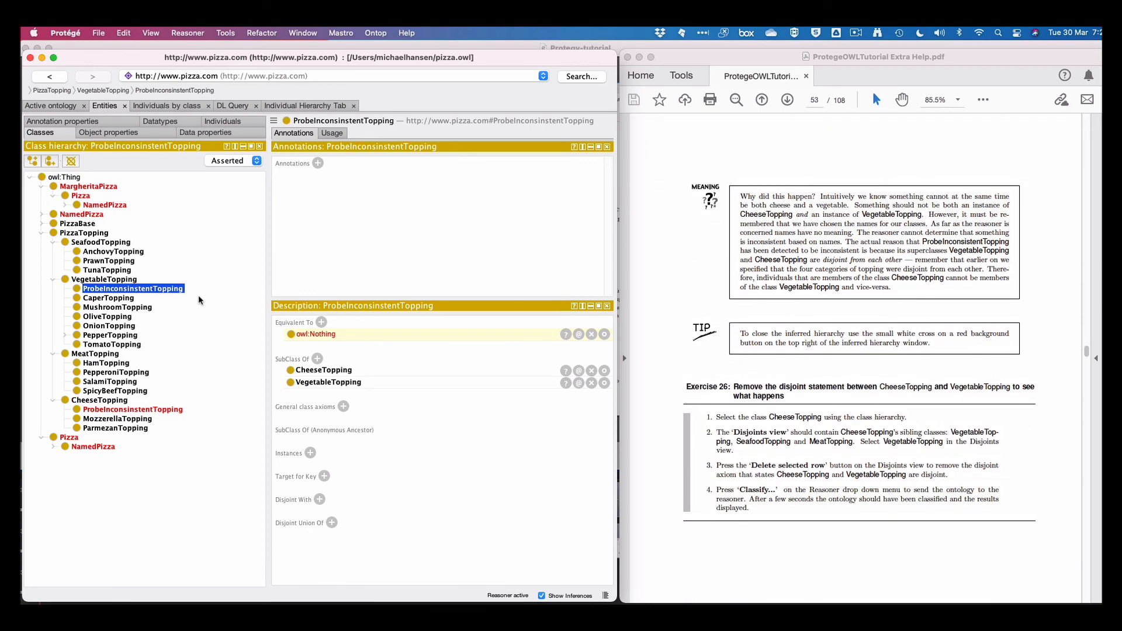